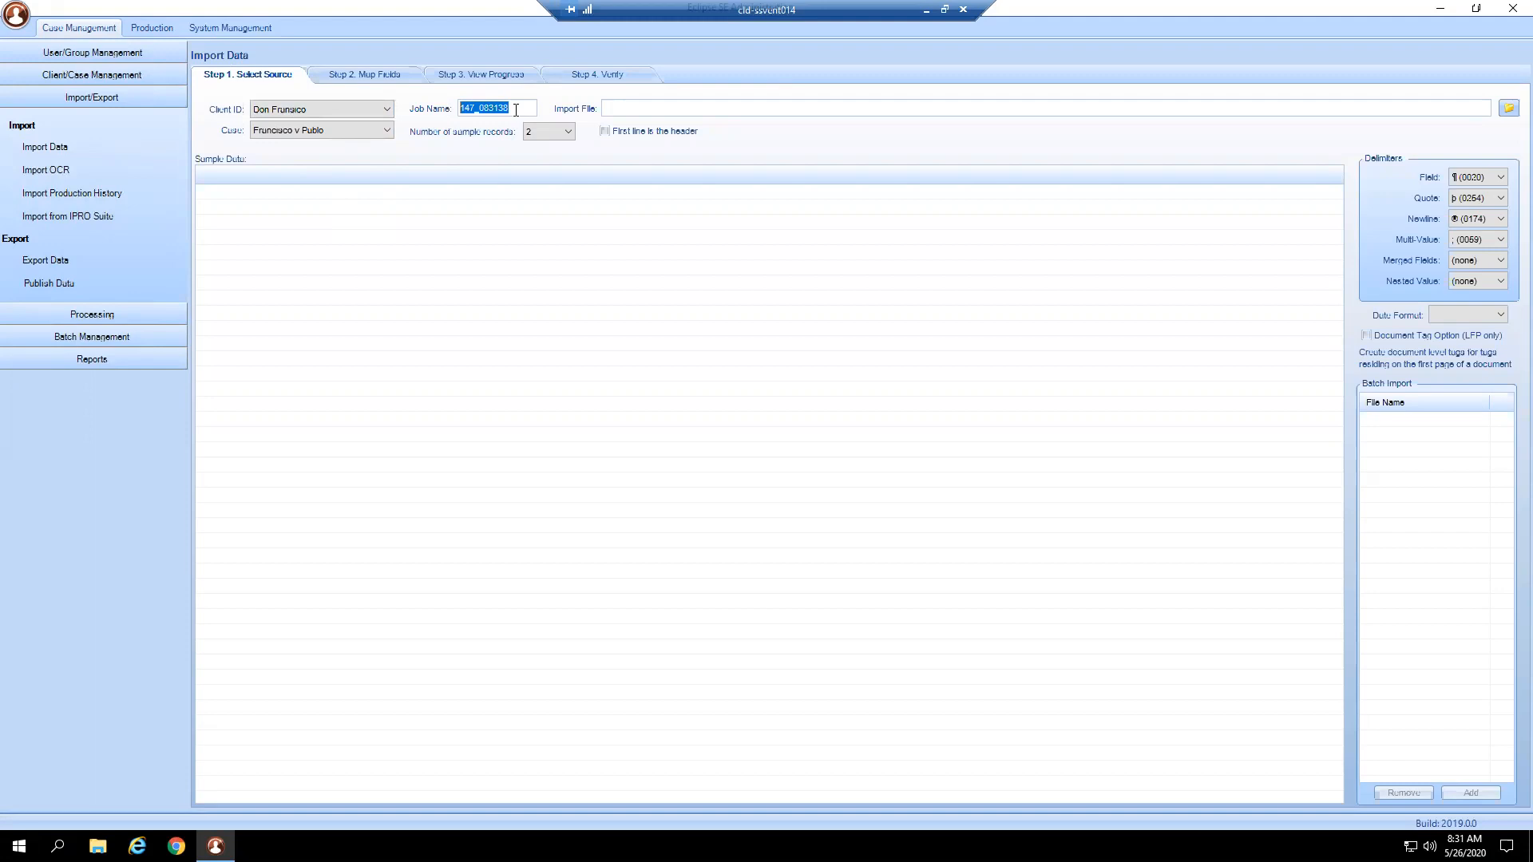
# Enter '2020.05.26 DEF IDS' as the Job Name in Import Data Step 1.
pyautogui.write('2020.05.26 DEF IDS')
# Browse for the import file through FileShare > _Sample Data into the Eclipse SE Training Data folder.
pyautogui.click(1509, 108)
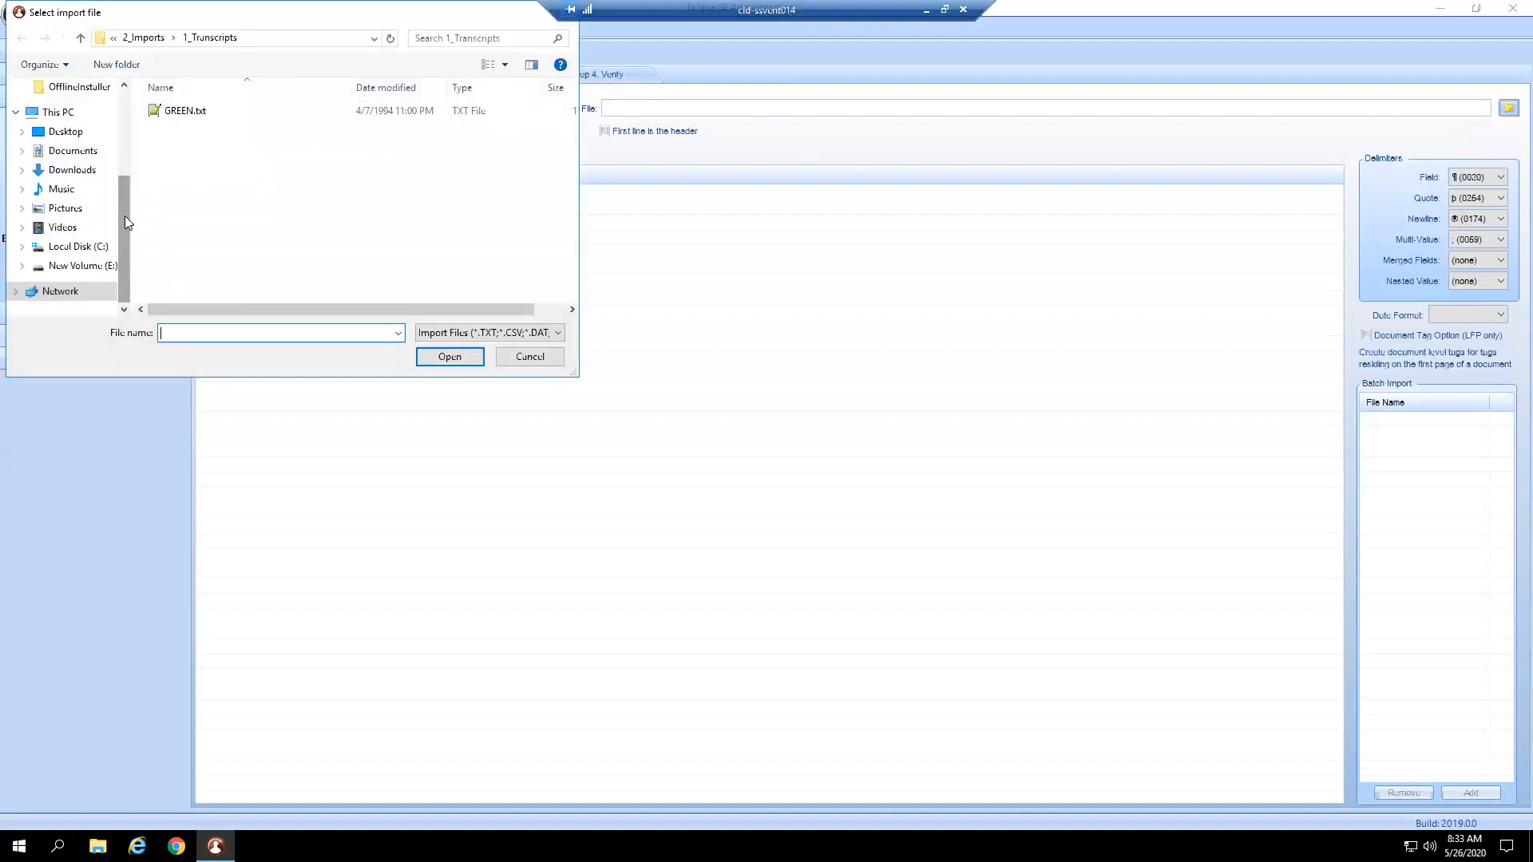
pyautogui.moveTo(124, 215); pyautogui.dragTo(121, 152)
pyautogui.scroll(2, 120, 156)
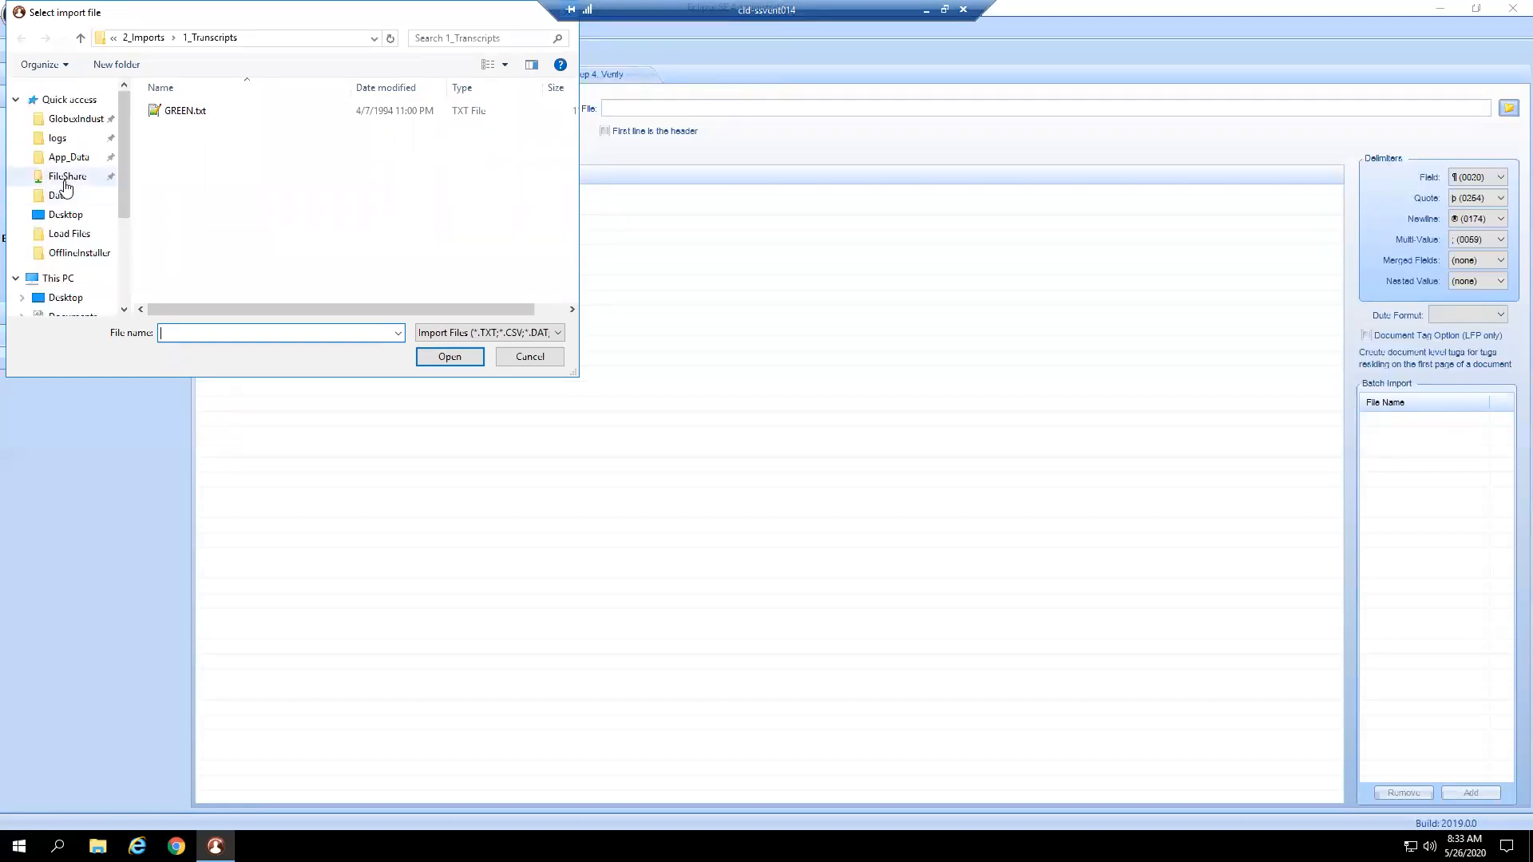
pyautogui.click(87, 183)
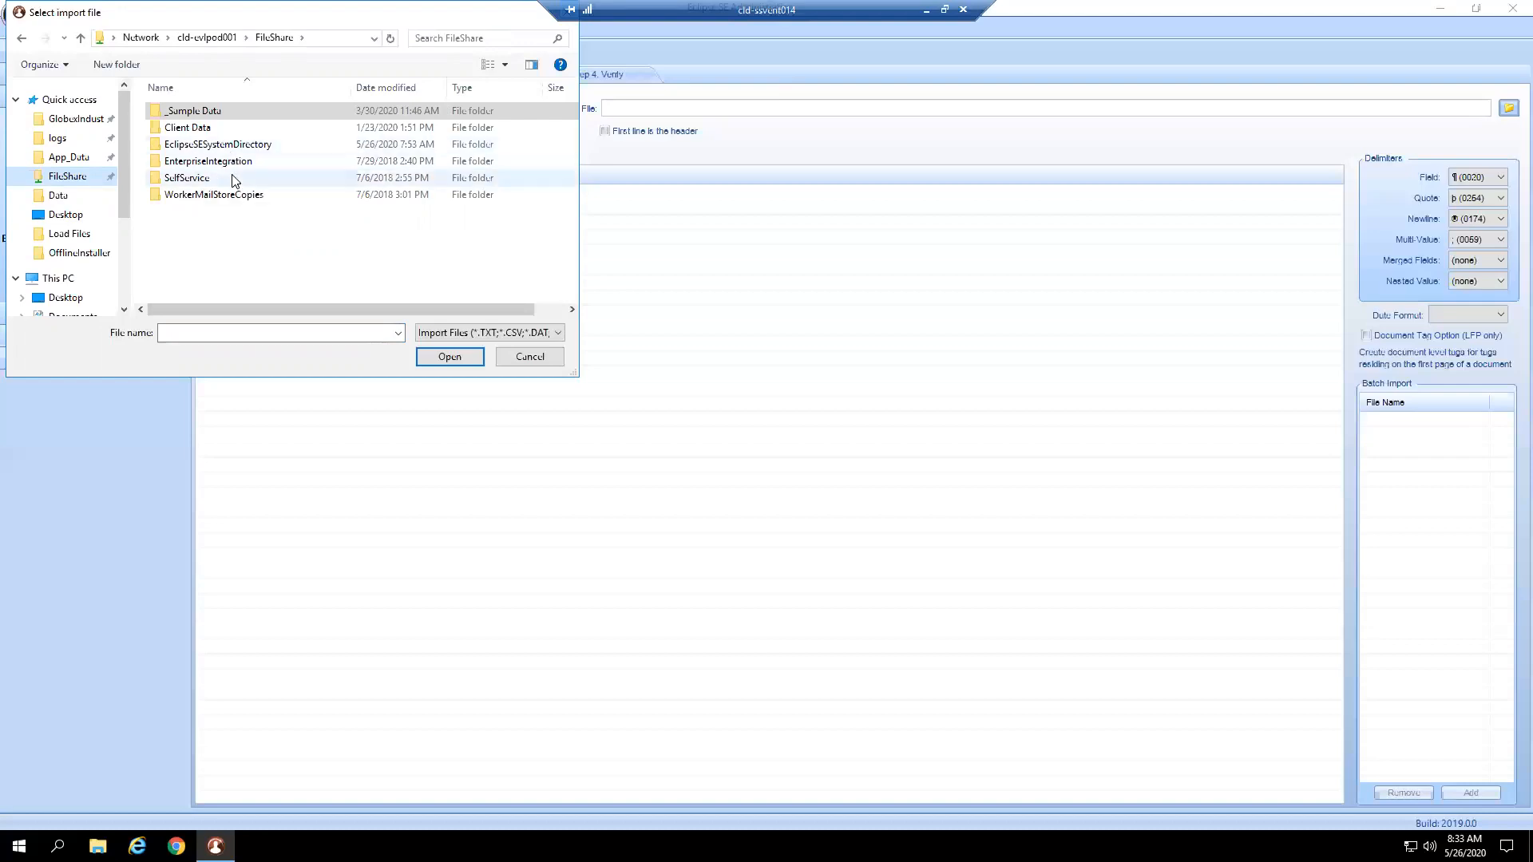
pyautogui.doubleClick(227, 112)
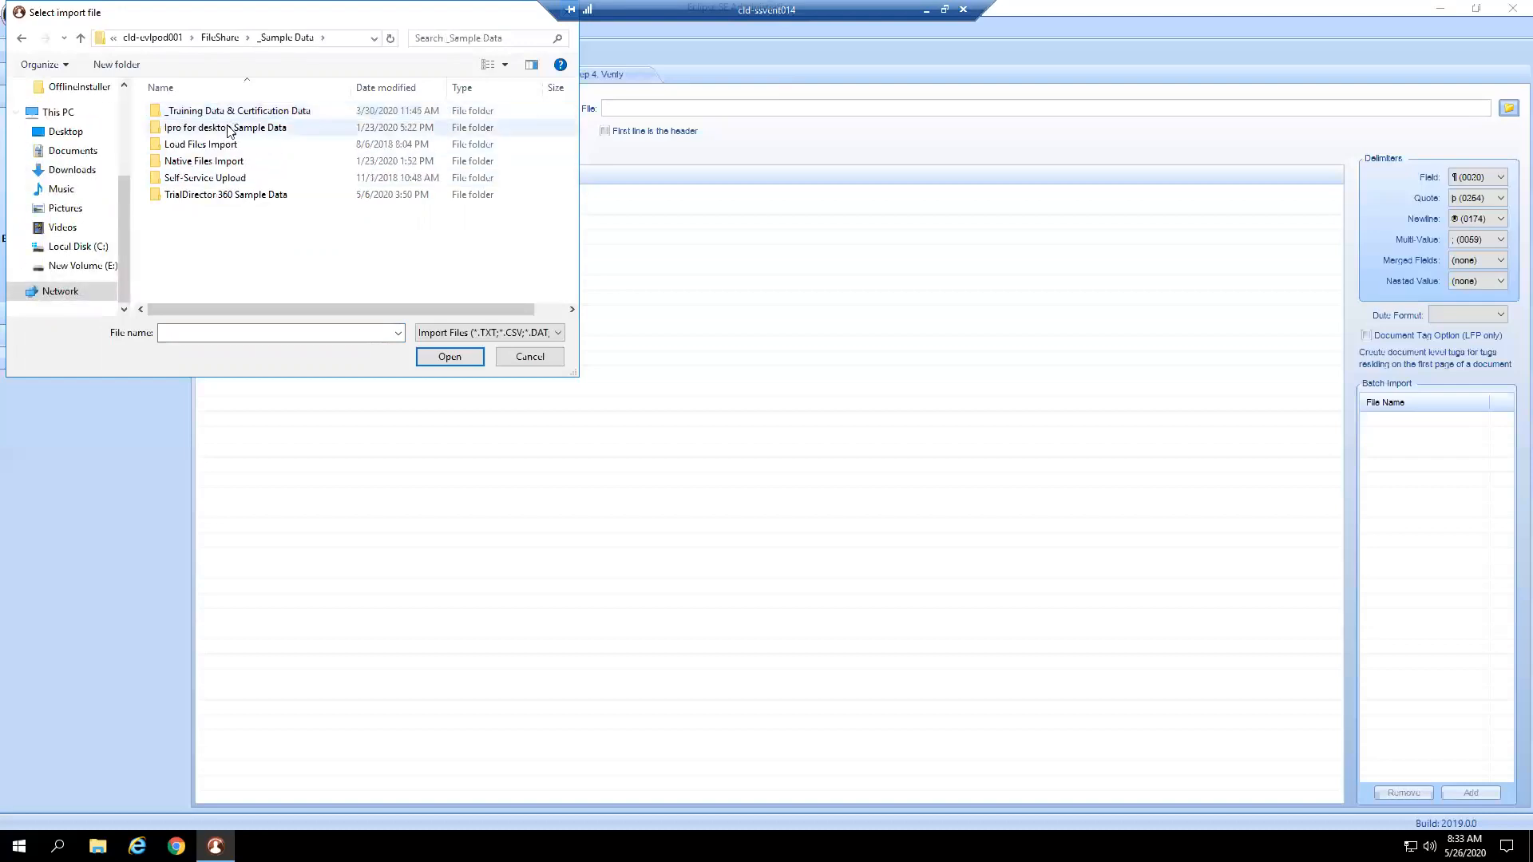
pyautogui.doubleClick(231, 112)
pyautogui.click(234, 131)
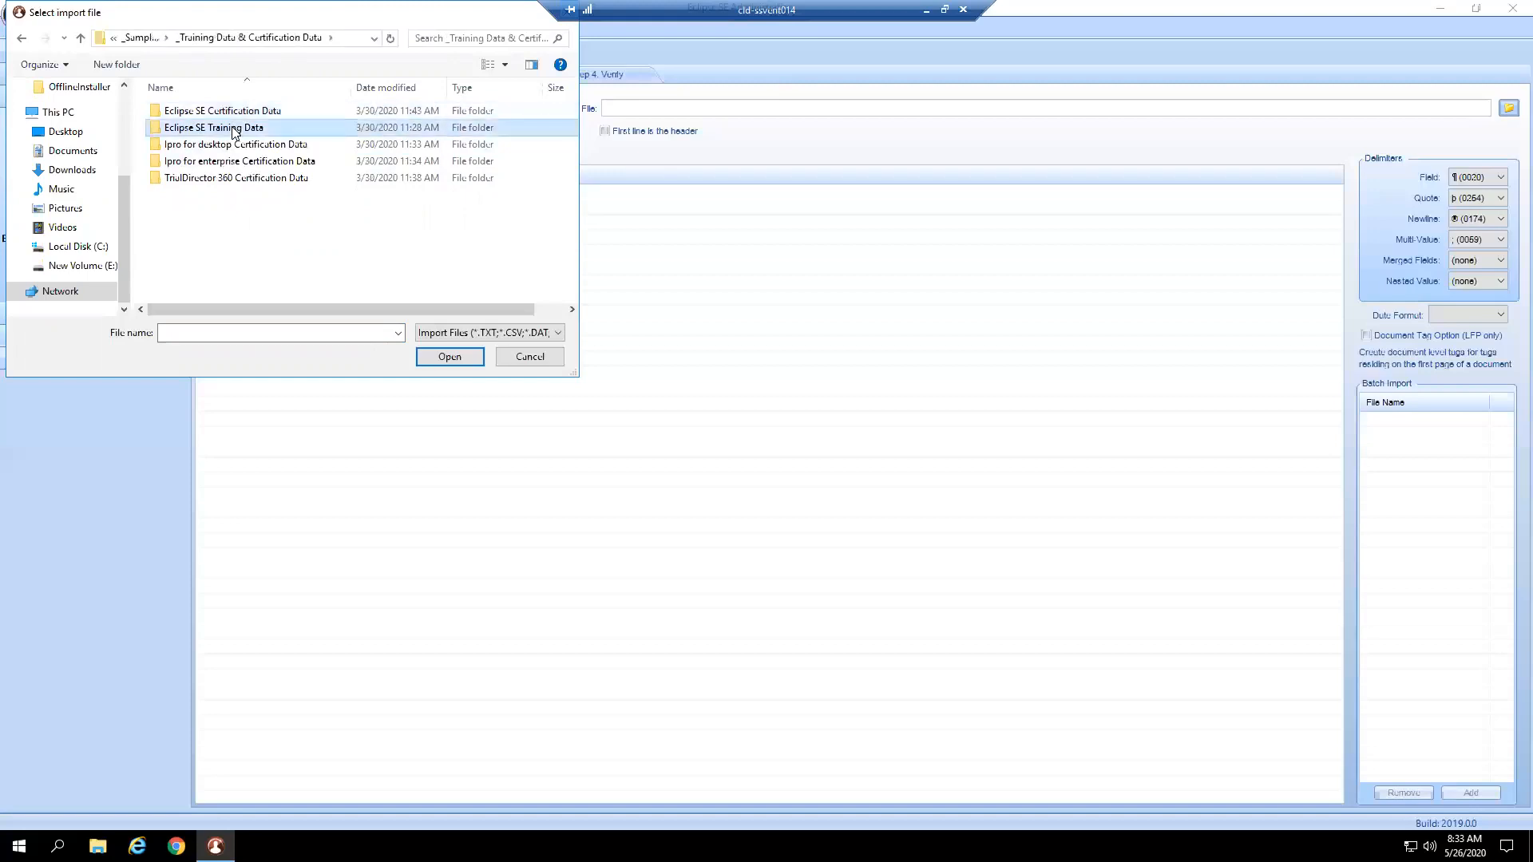
pyautogui.doubleClick(233, 127)
# Go to 2_Imports > 2_with Load Files > PROD001 > Load Files and choose PROD001.dat.
pyautogui.doubleClick(232, 128)
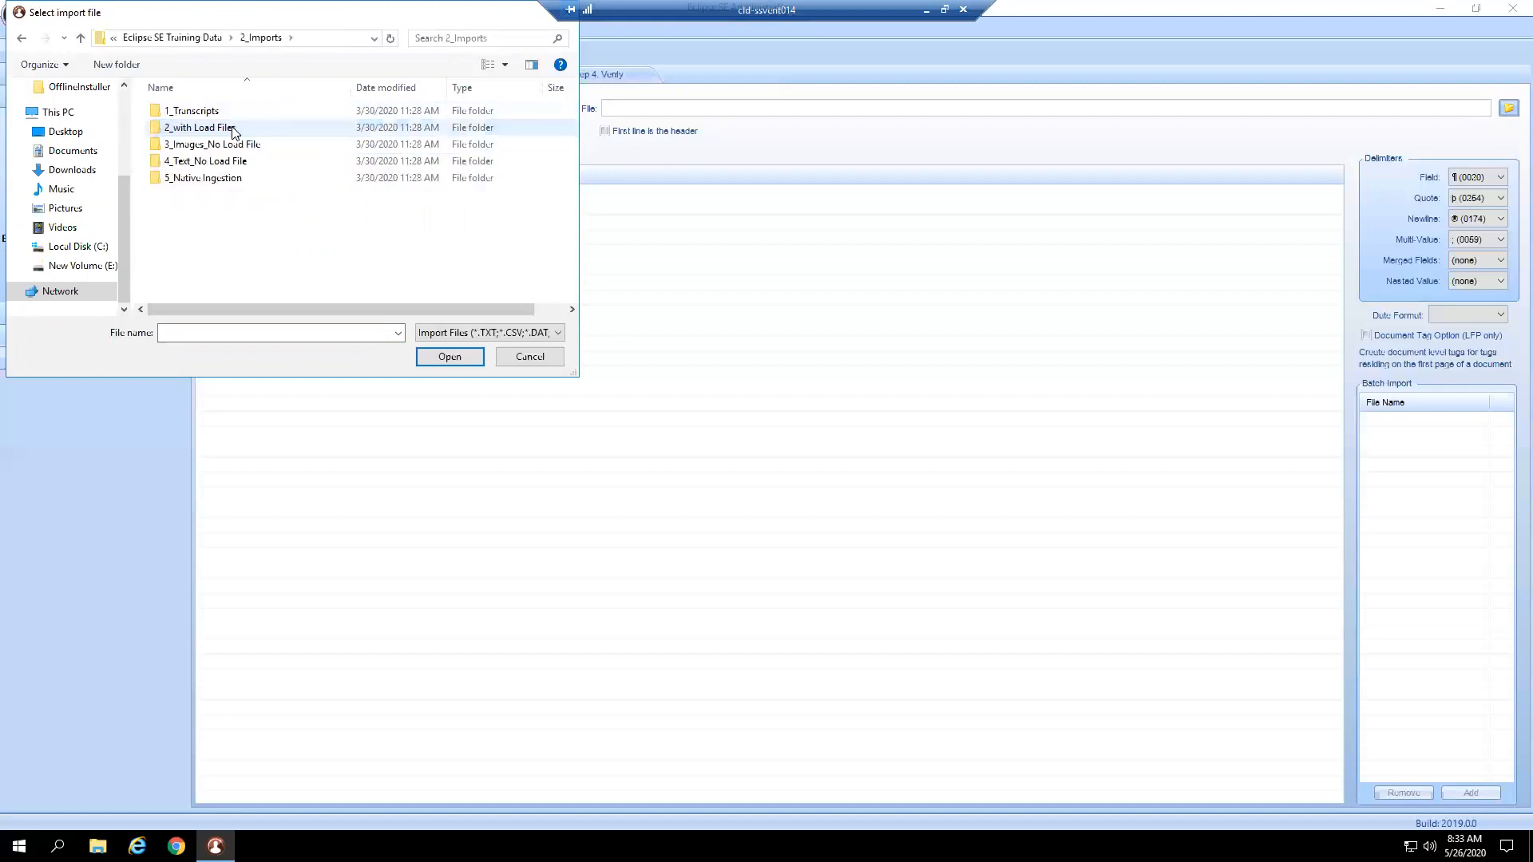
pyautogui.doubleClick(254, 131)
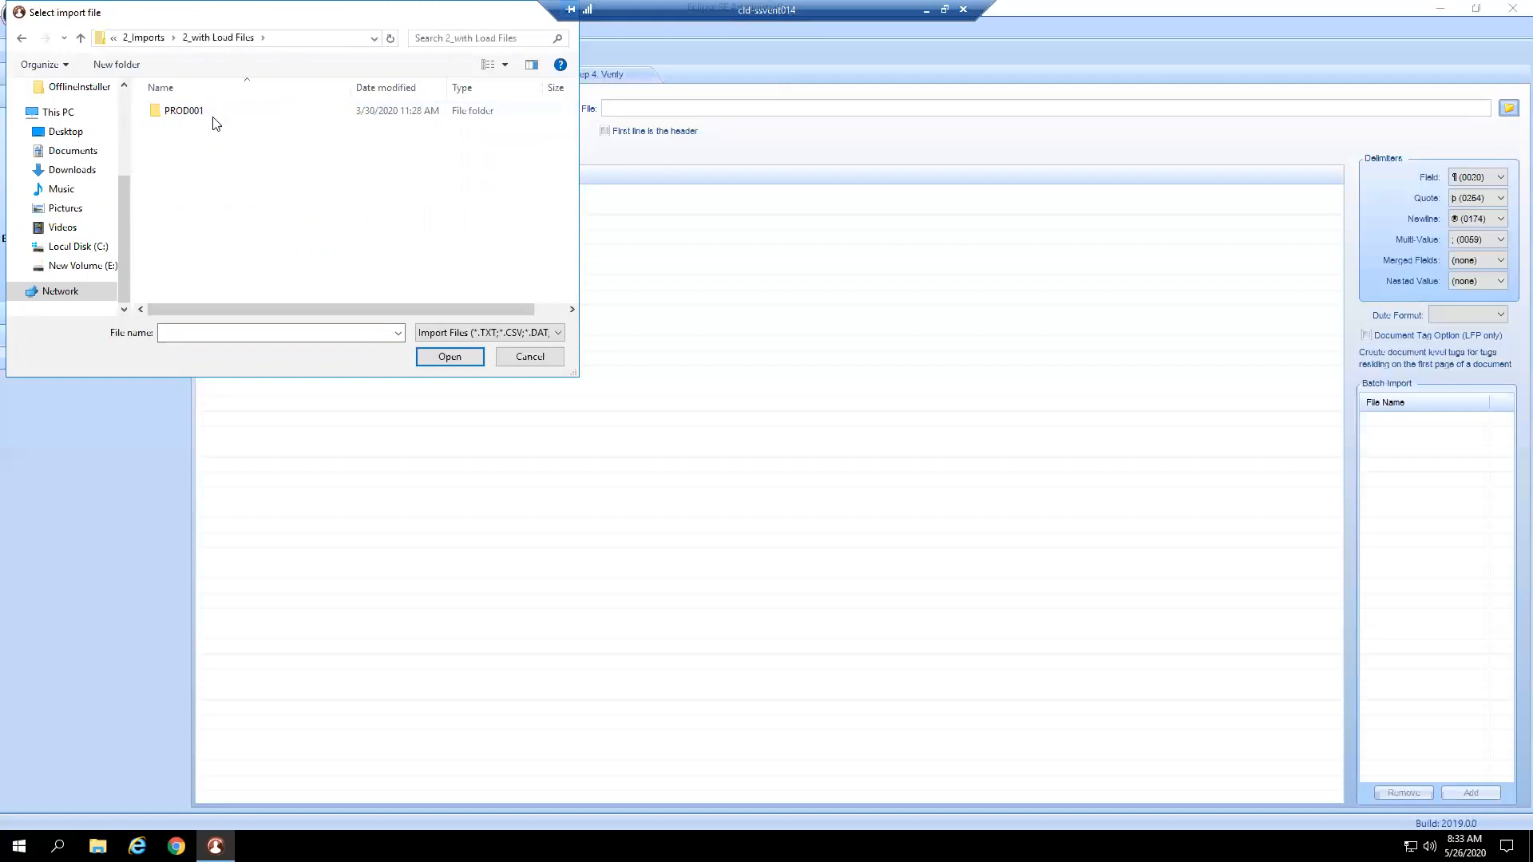
pyautogui.click(212, 114)
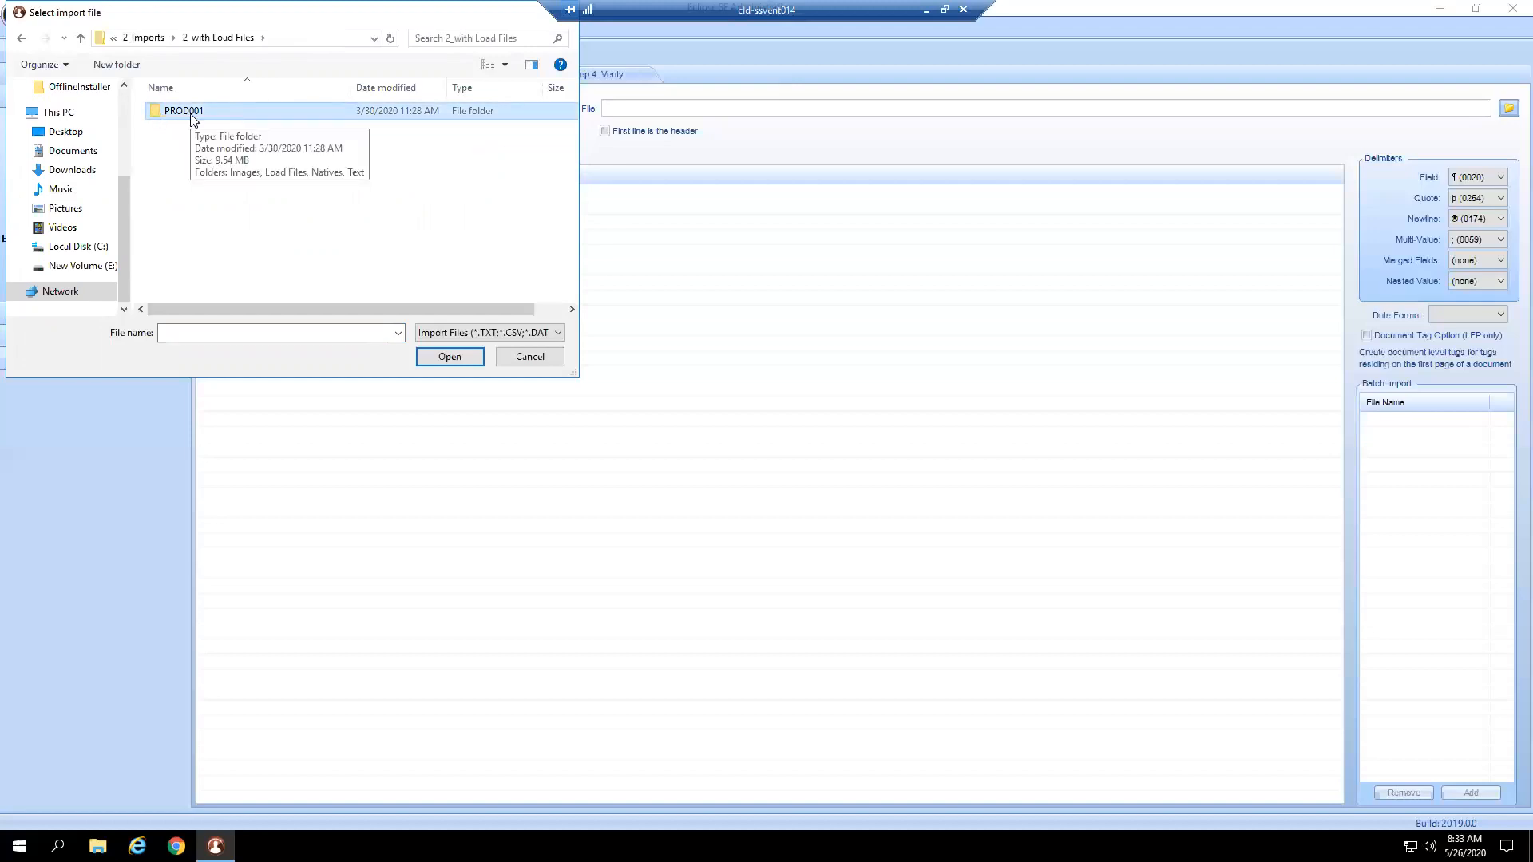
pyautogui.doubleClick(190, 113)
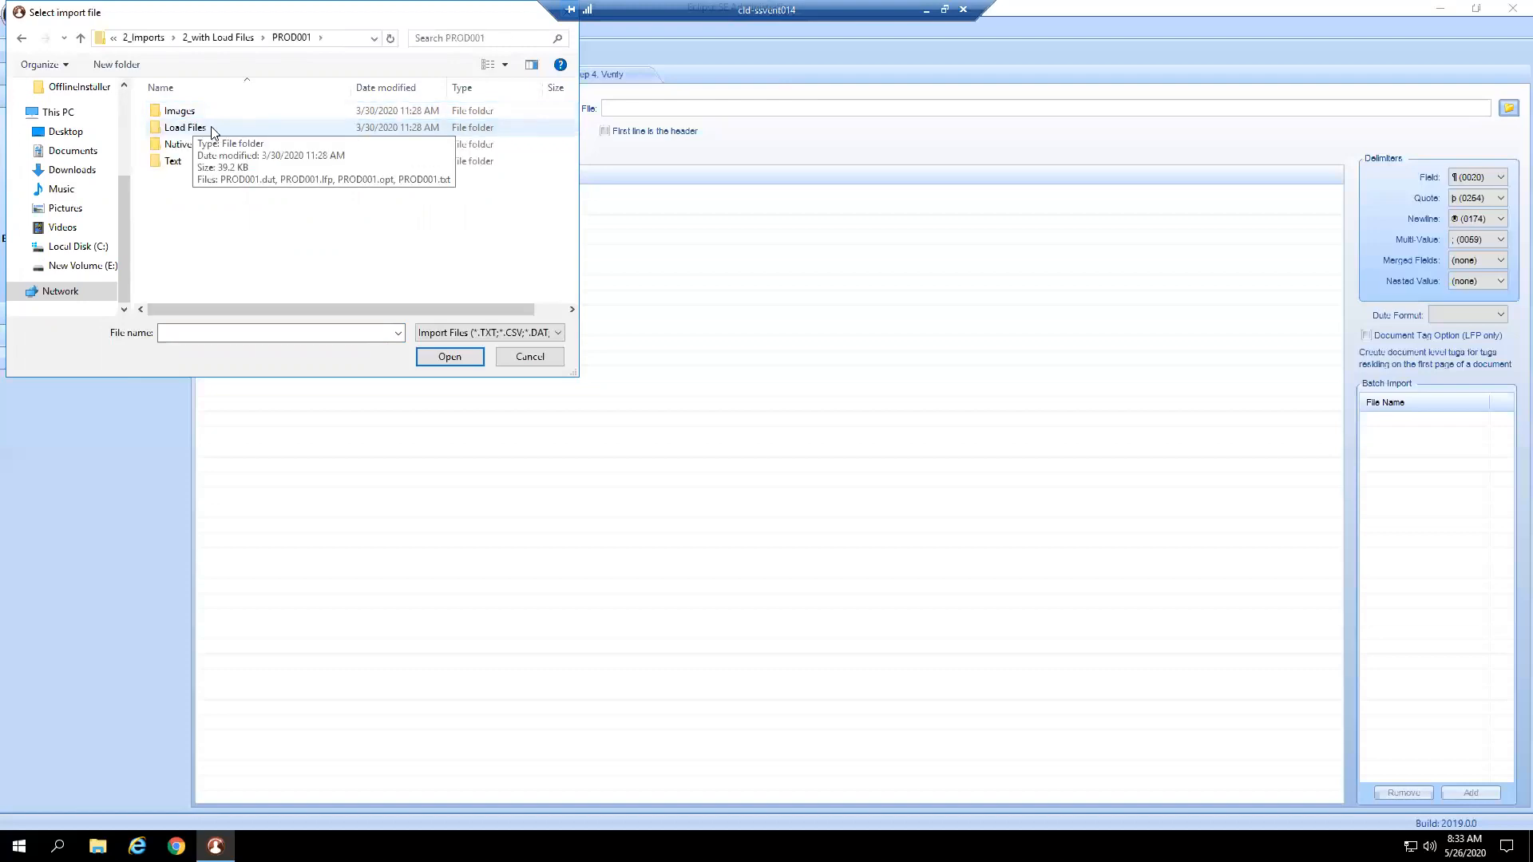
pyautogui.doubleClick(212, 130)
pyautogui.click(231, 114)
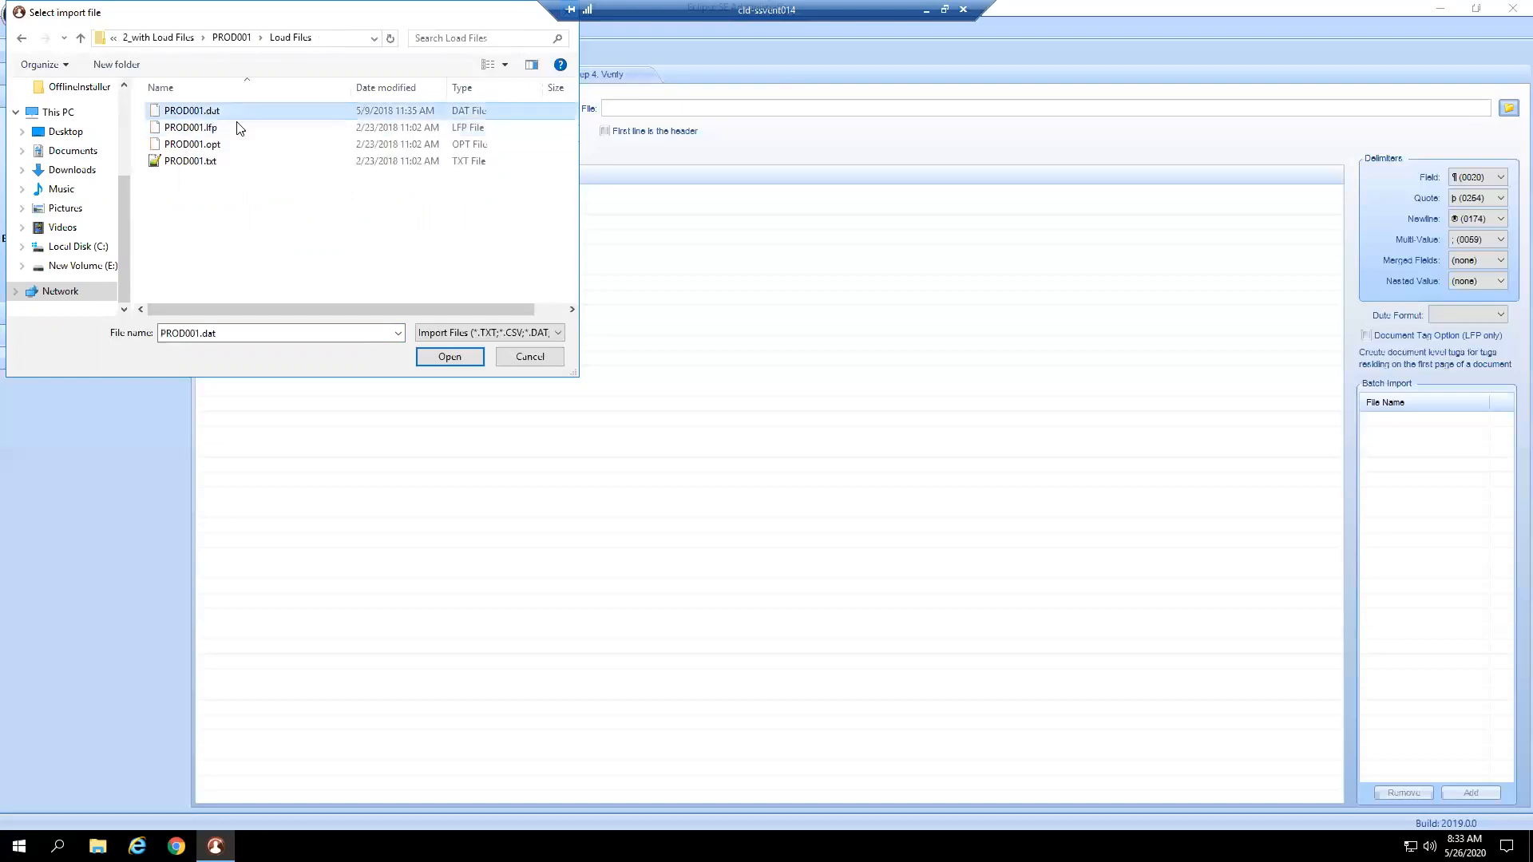
pyautogui.click(451, 356)
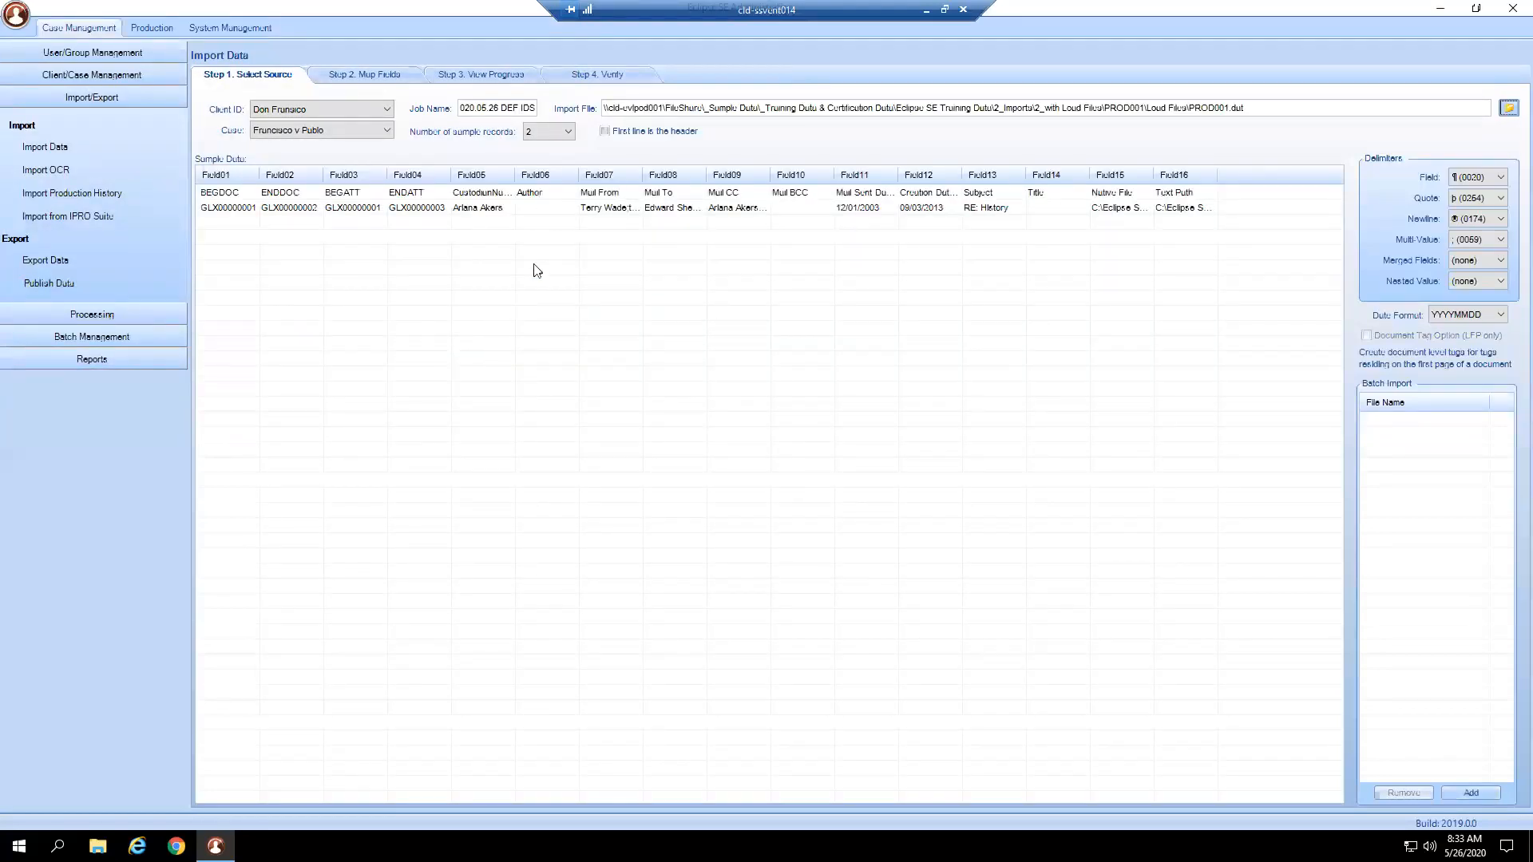
# Preview 5 sample records and mark 'First line is the header' for PROD001.dat.
pyautogui.click(560, 131)
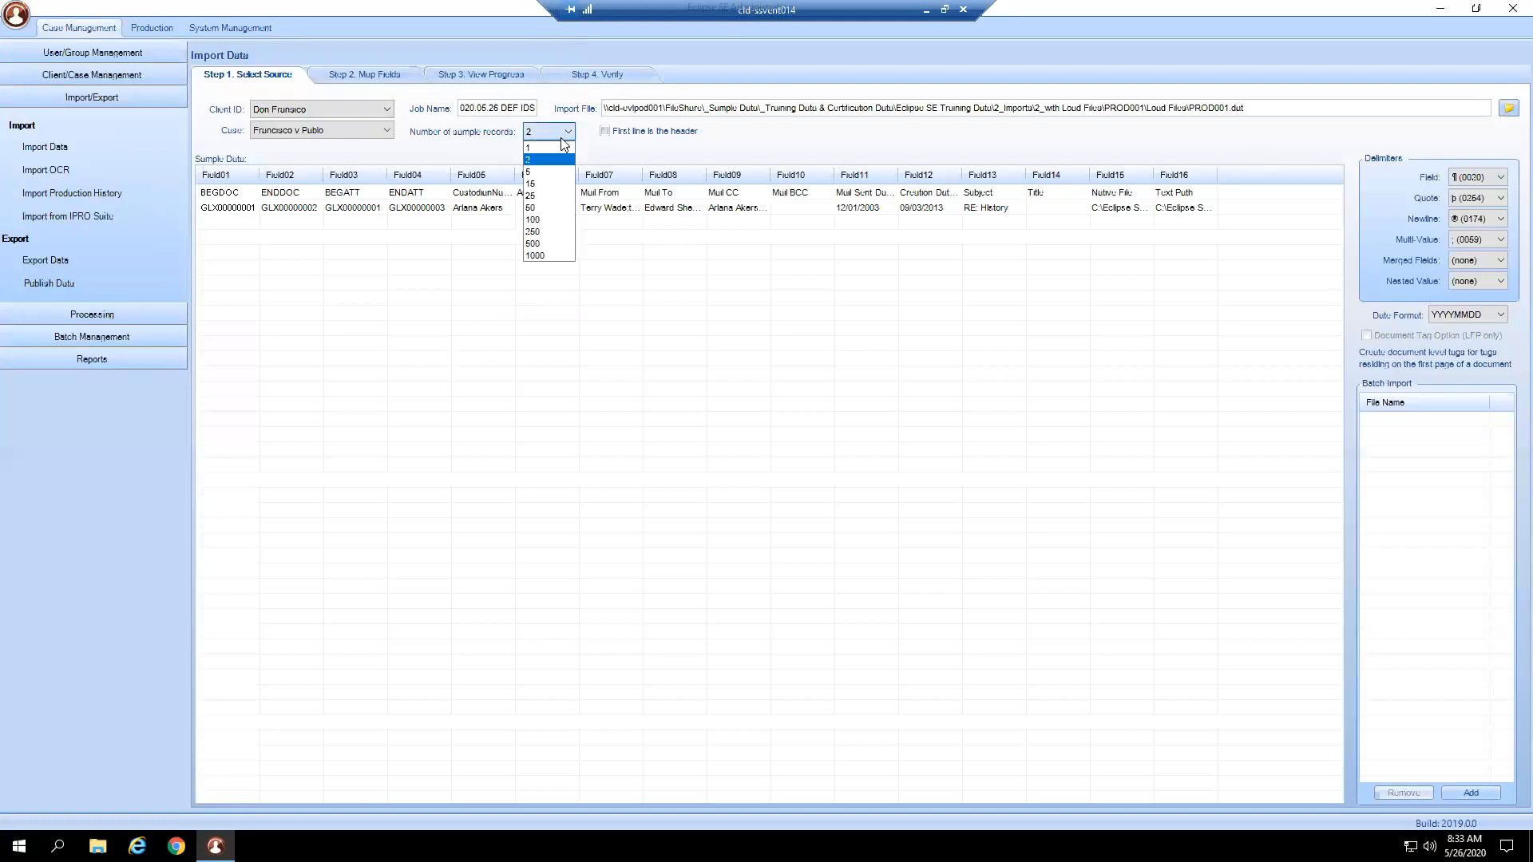
pyautogui.click(549, 181)
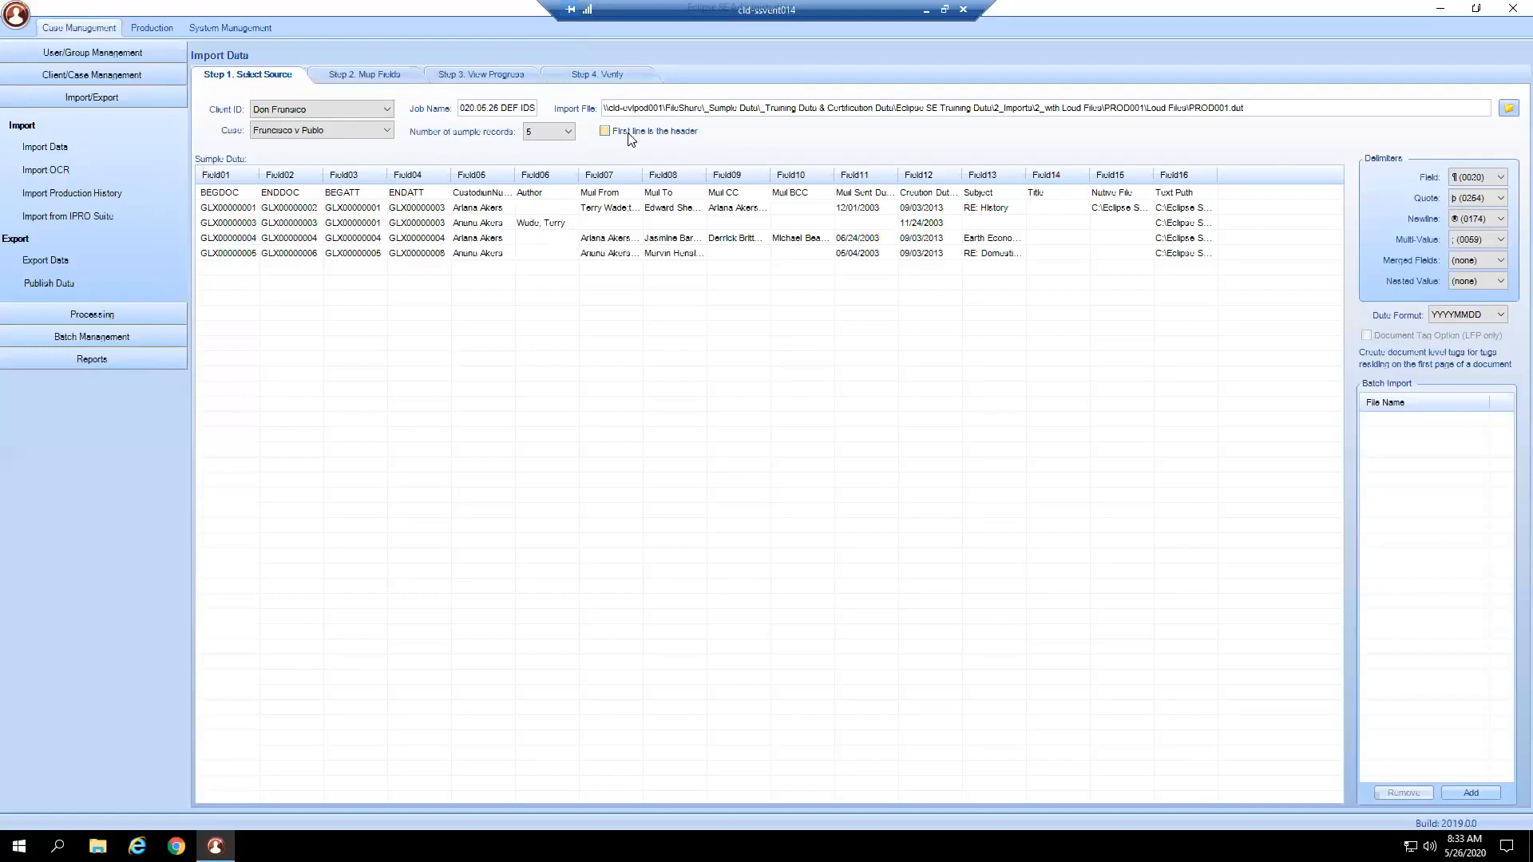
pyautogui.click(217, 194)
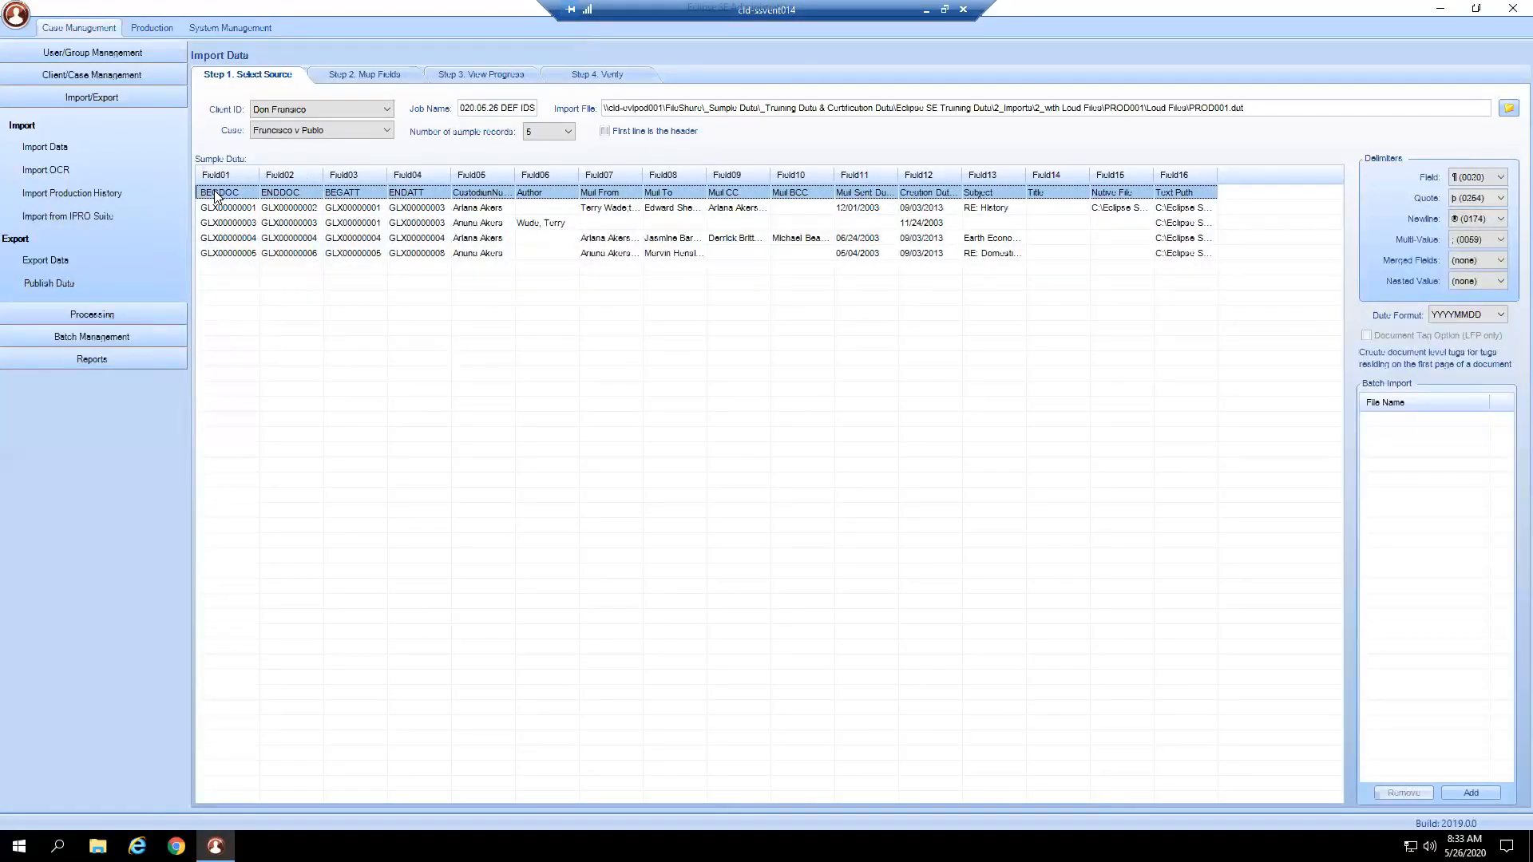
pyautogui.click(605, 131)
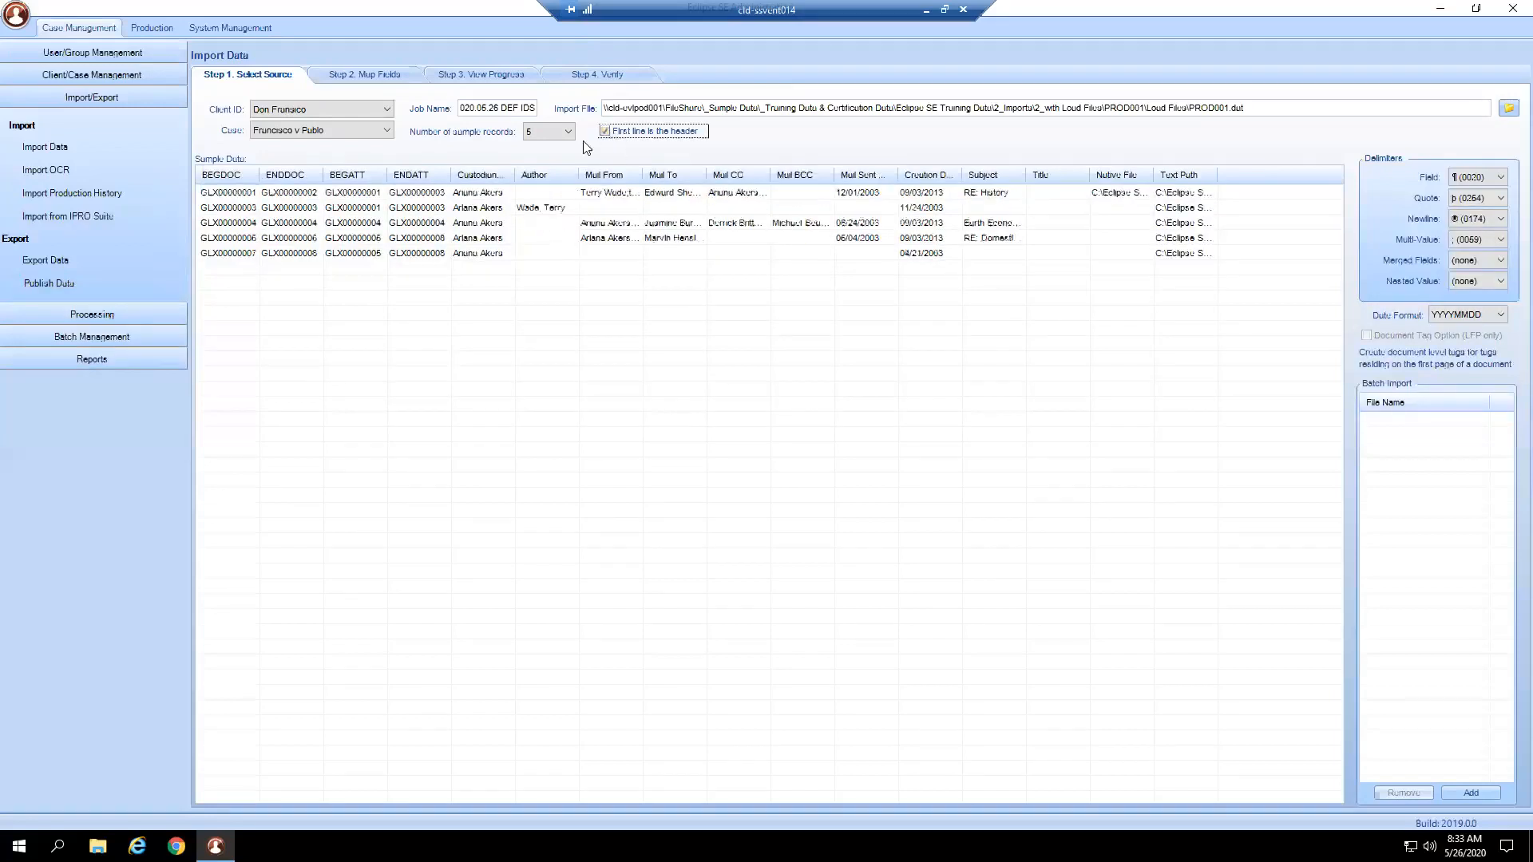
pyautogui.click(236, 192)
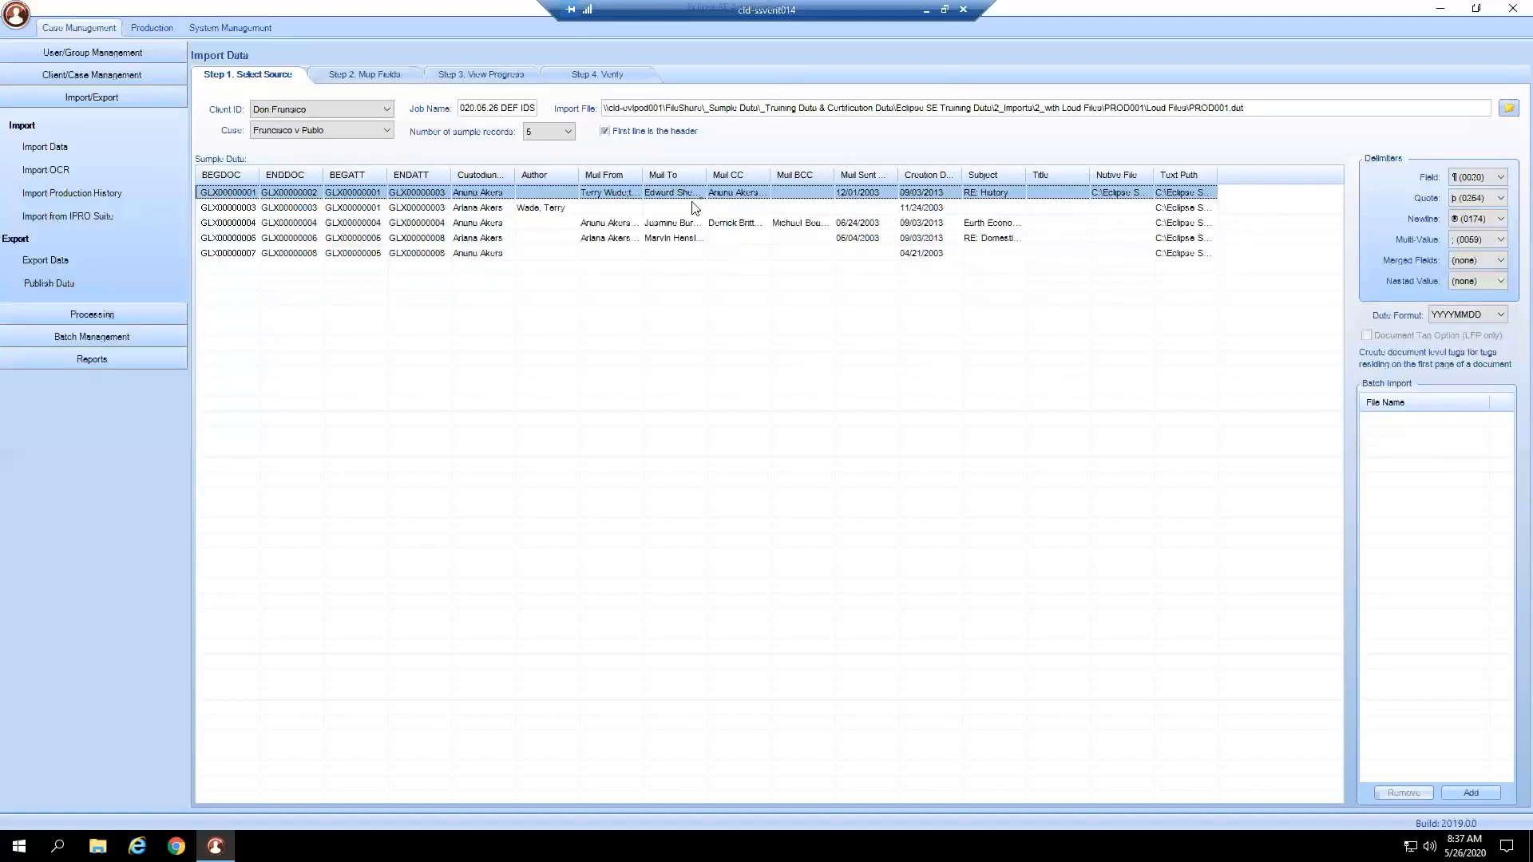
pyautogui.click(1498, 177)
pyautogui.click(1481, 197)
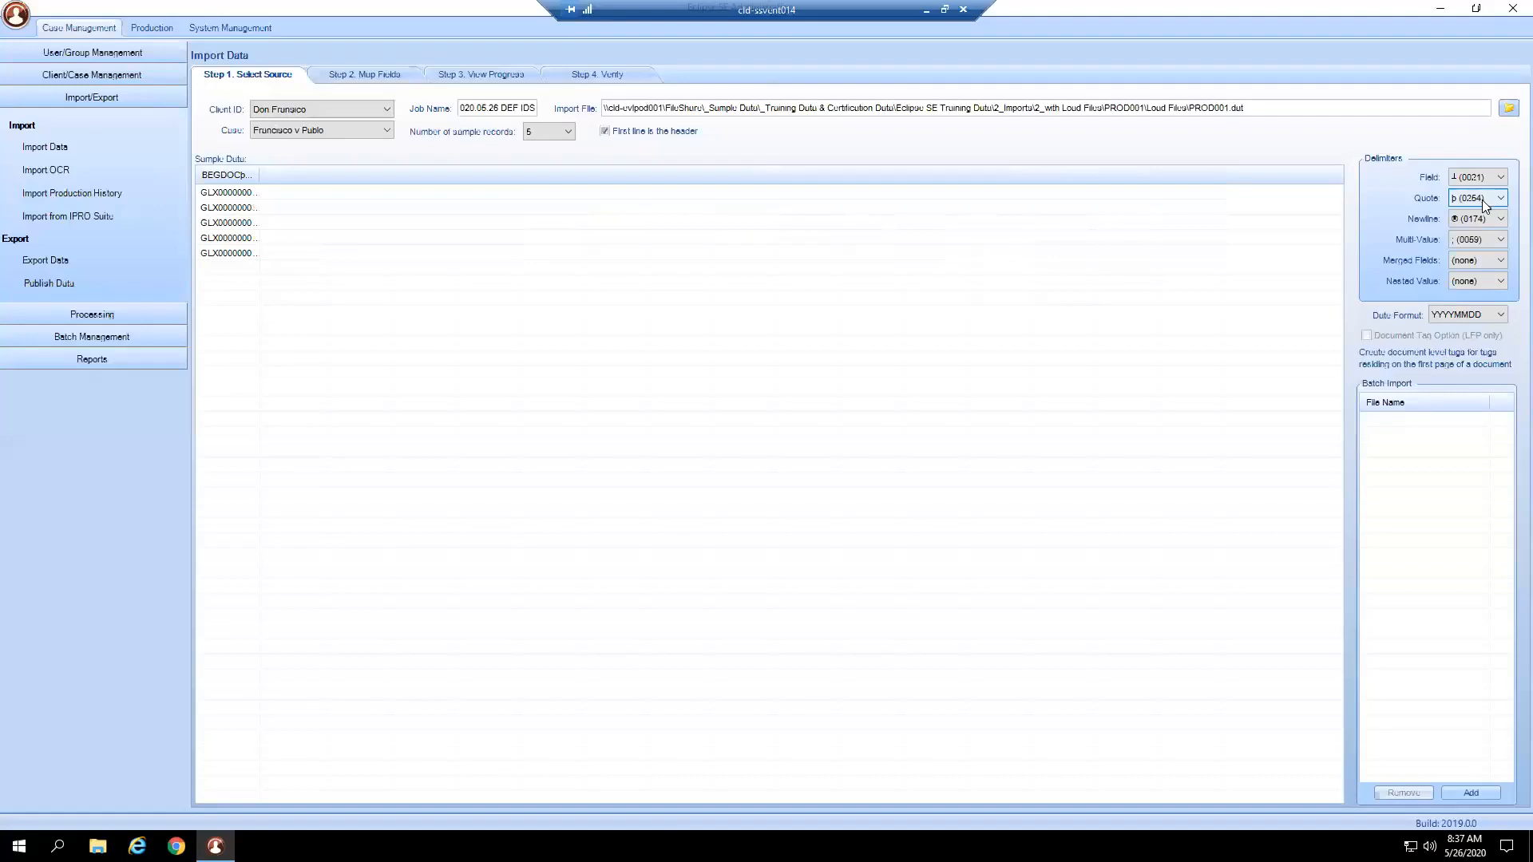
pyautogui.moveTo(259, 175); pyautogui.dragTo(629, 174)
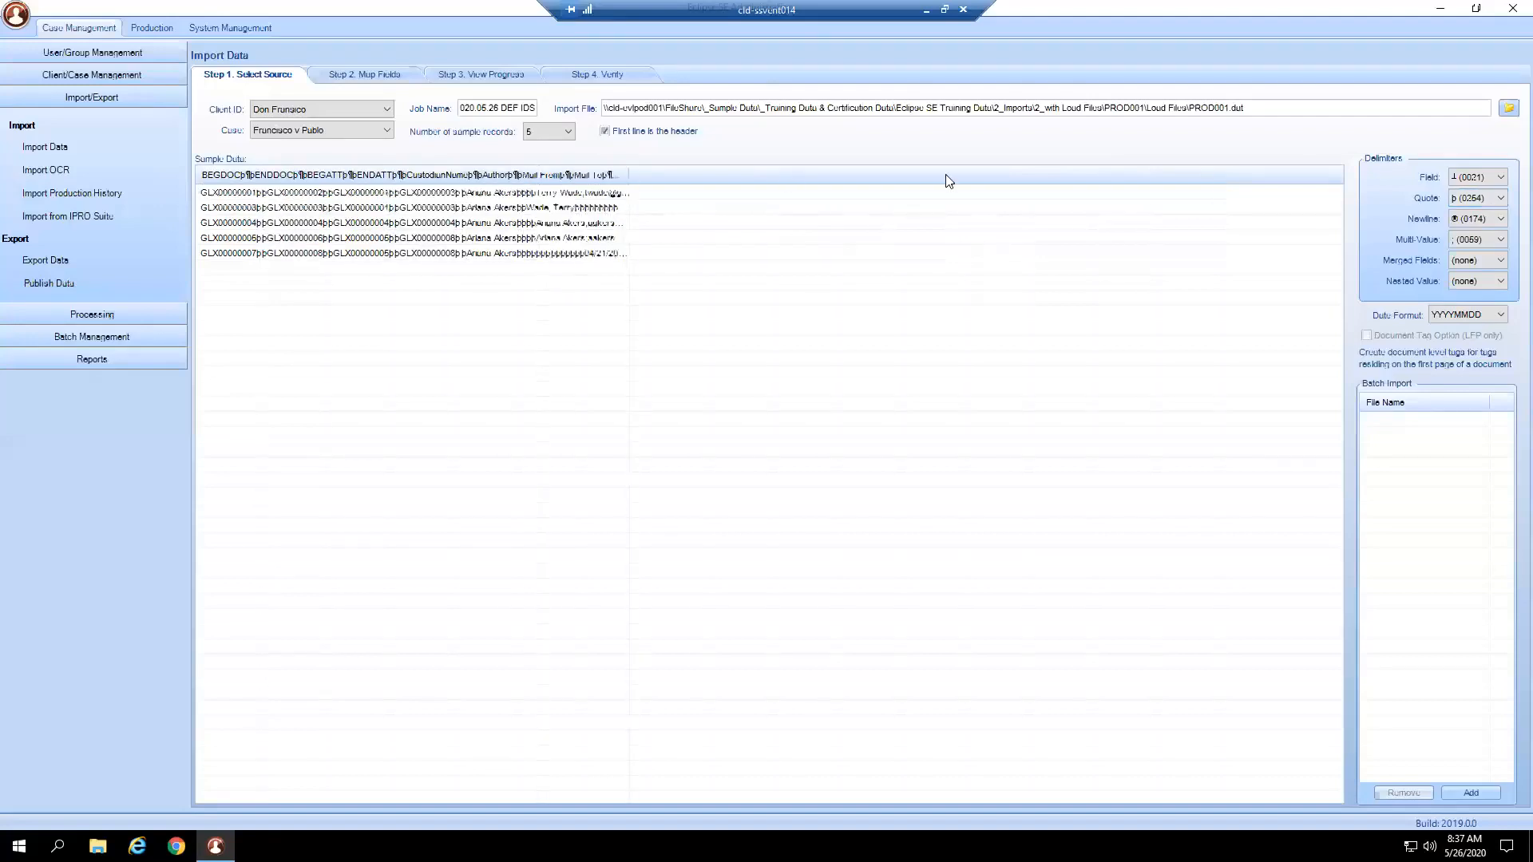
pyautogui.click(1499, 177)
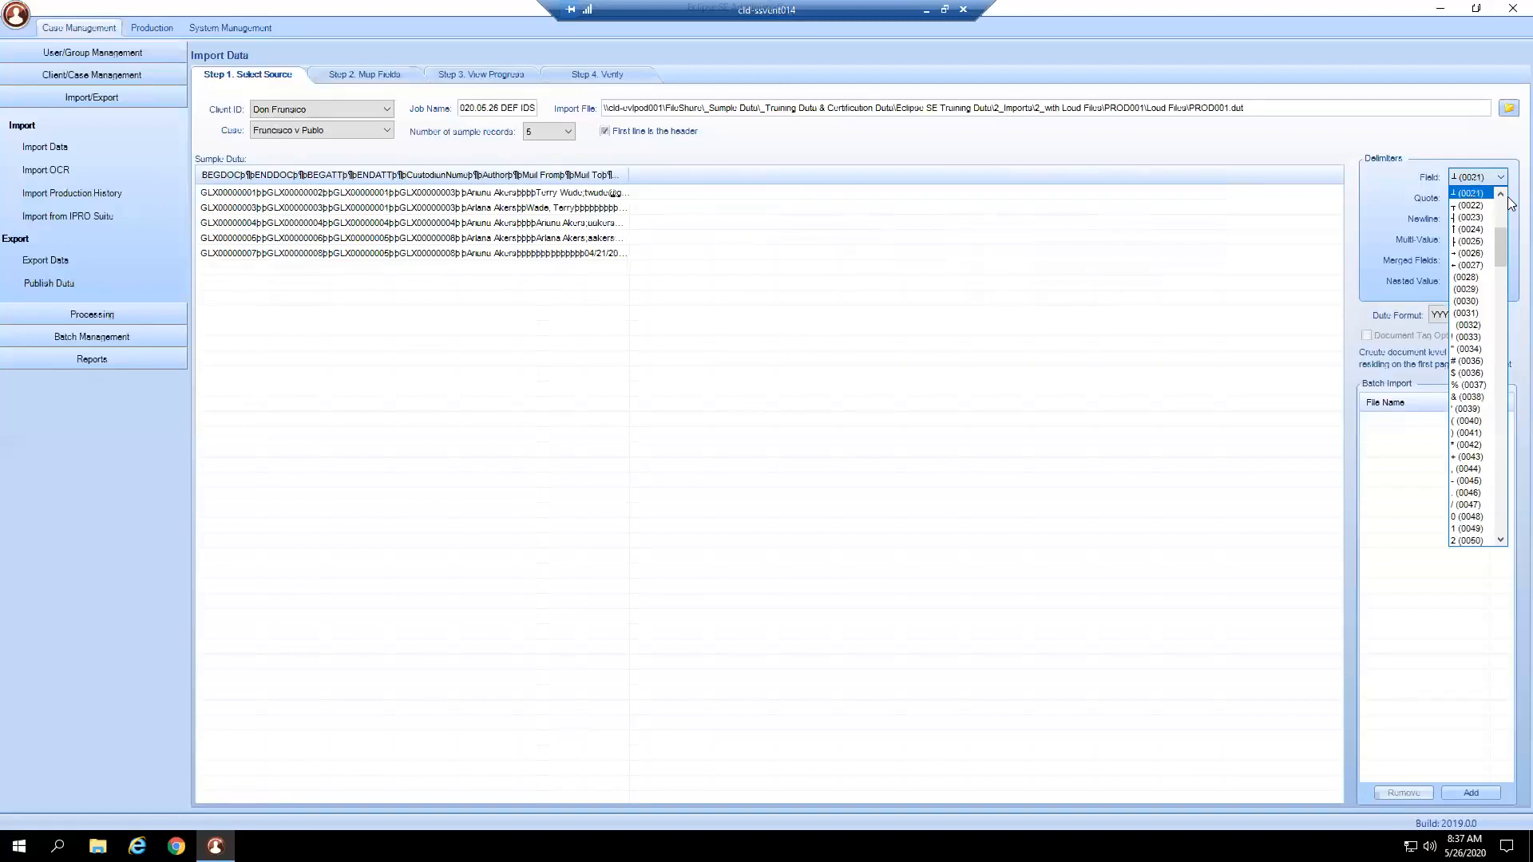
pyautogui.click(1501, 193)
pyautogui.click(1480, 193)
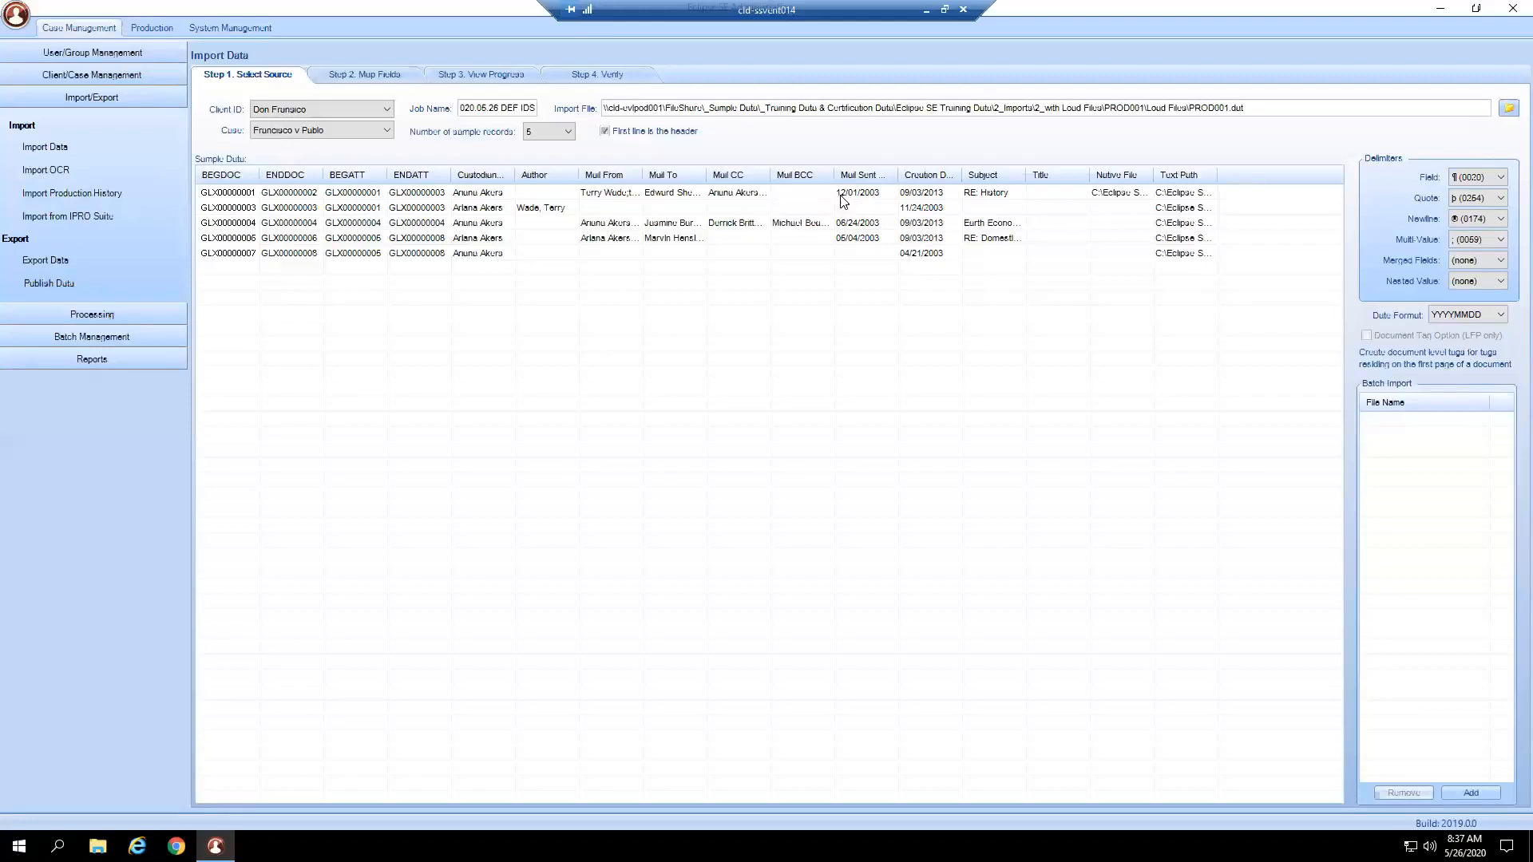
# Bring up the Date Format choices to select M/D/Y.
pyautogui.click(1462, 318)
pyautogui.click(414, 74)
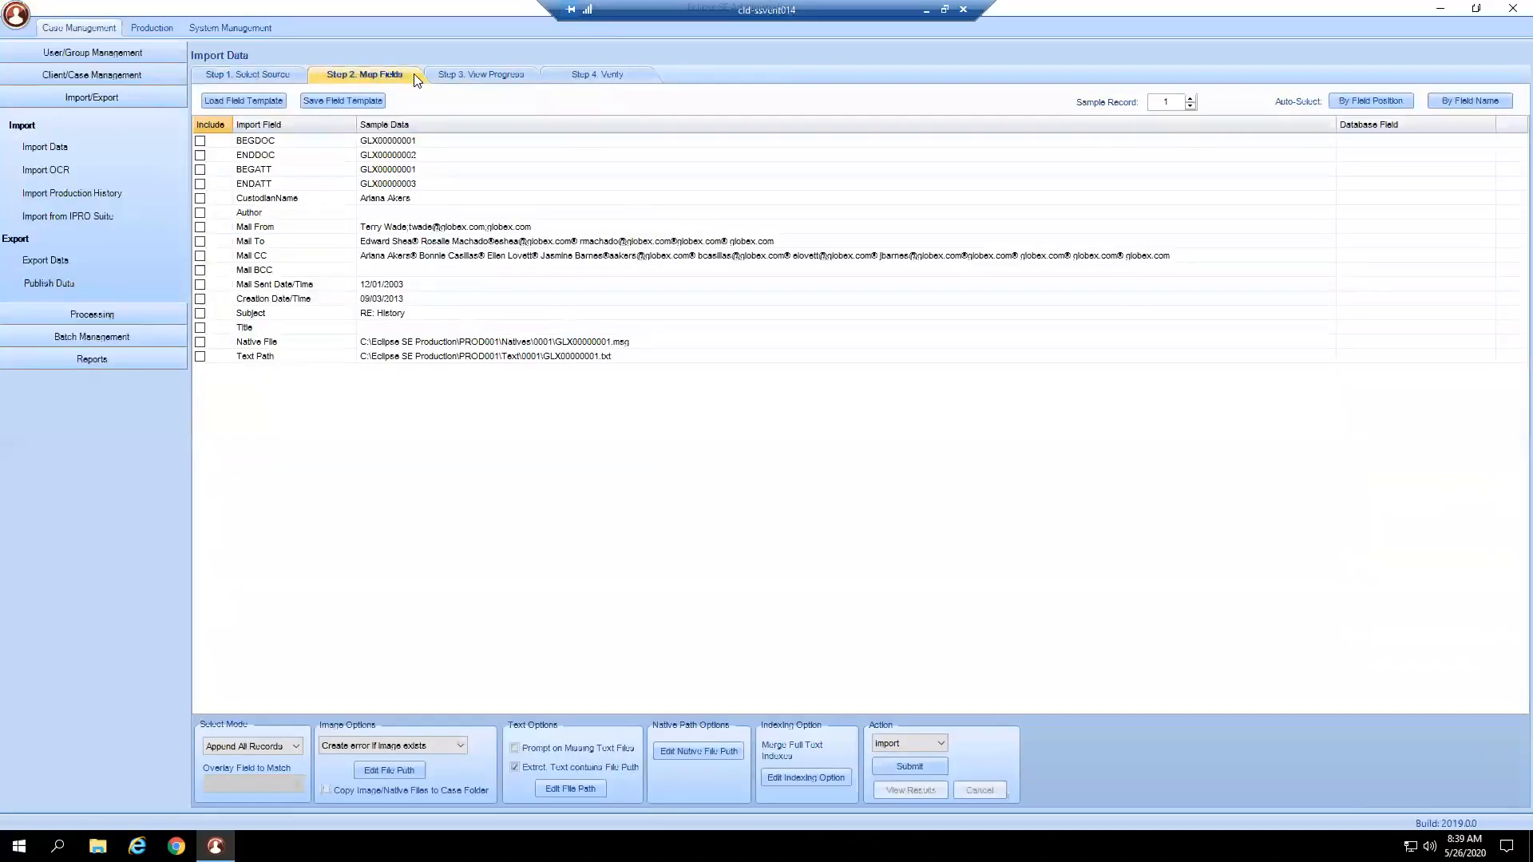
pyautogui.click(284, 74)
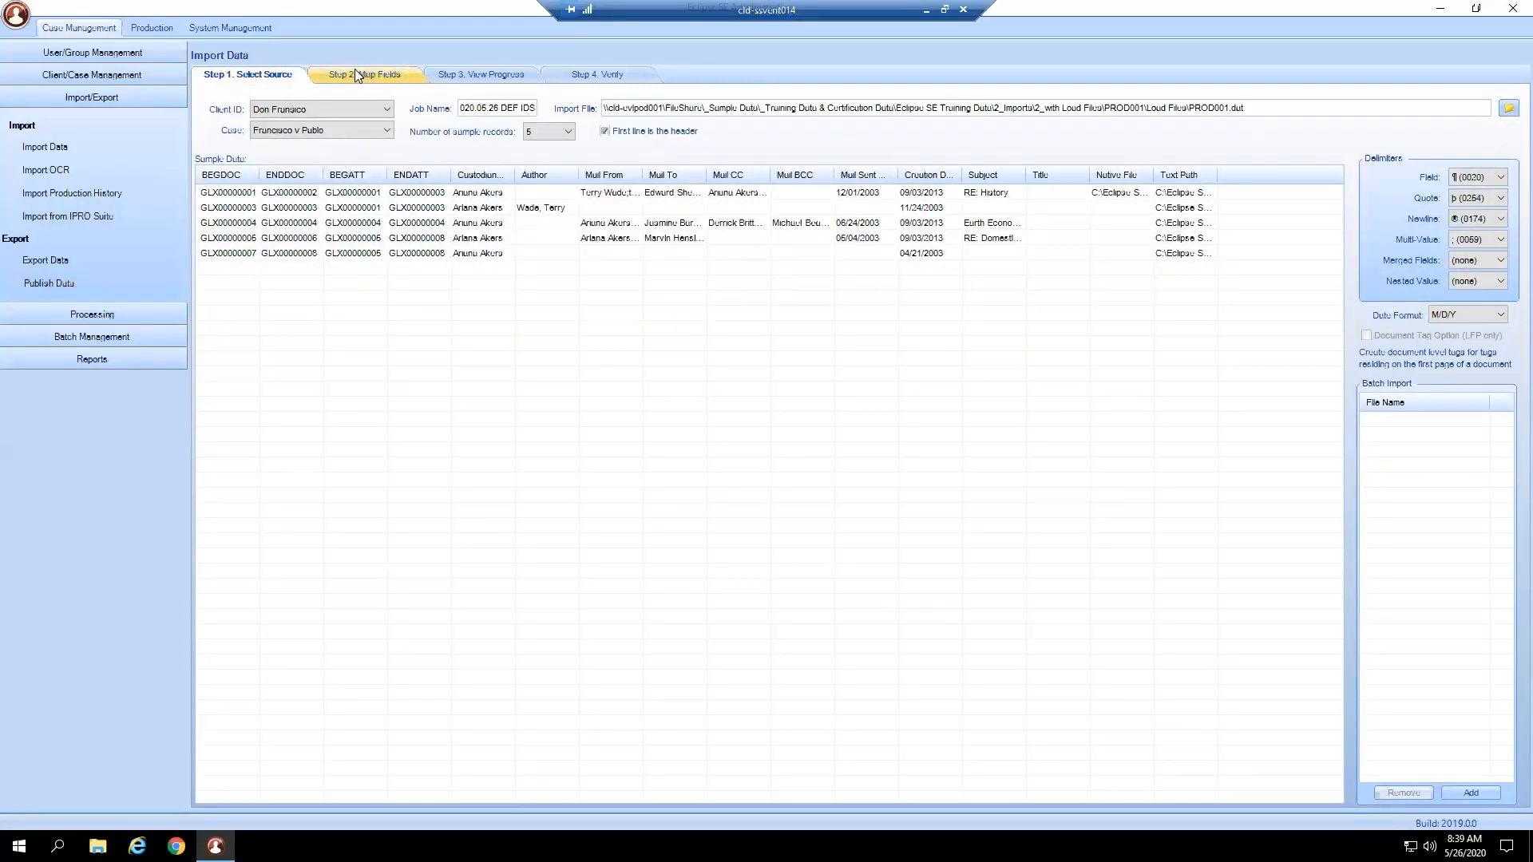
pyautogui.click(356, 71)
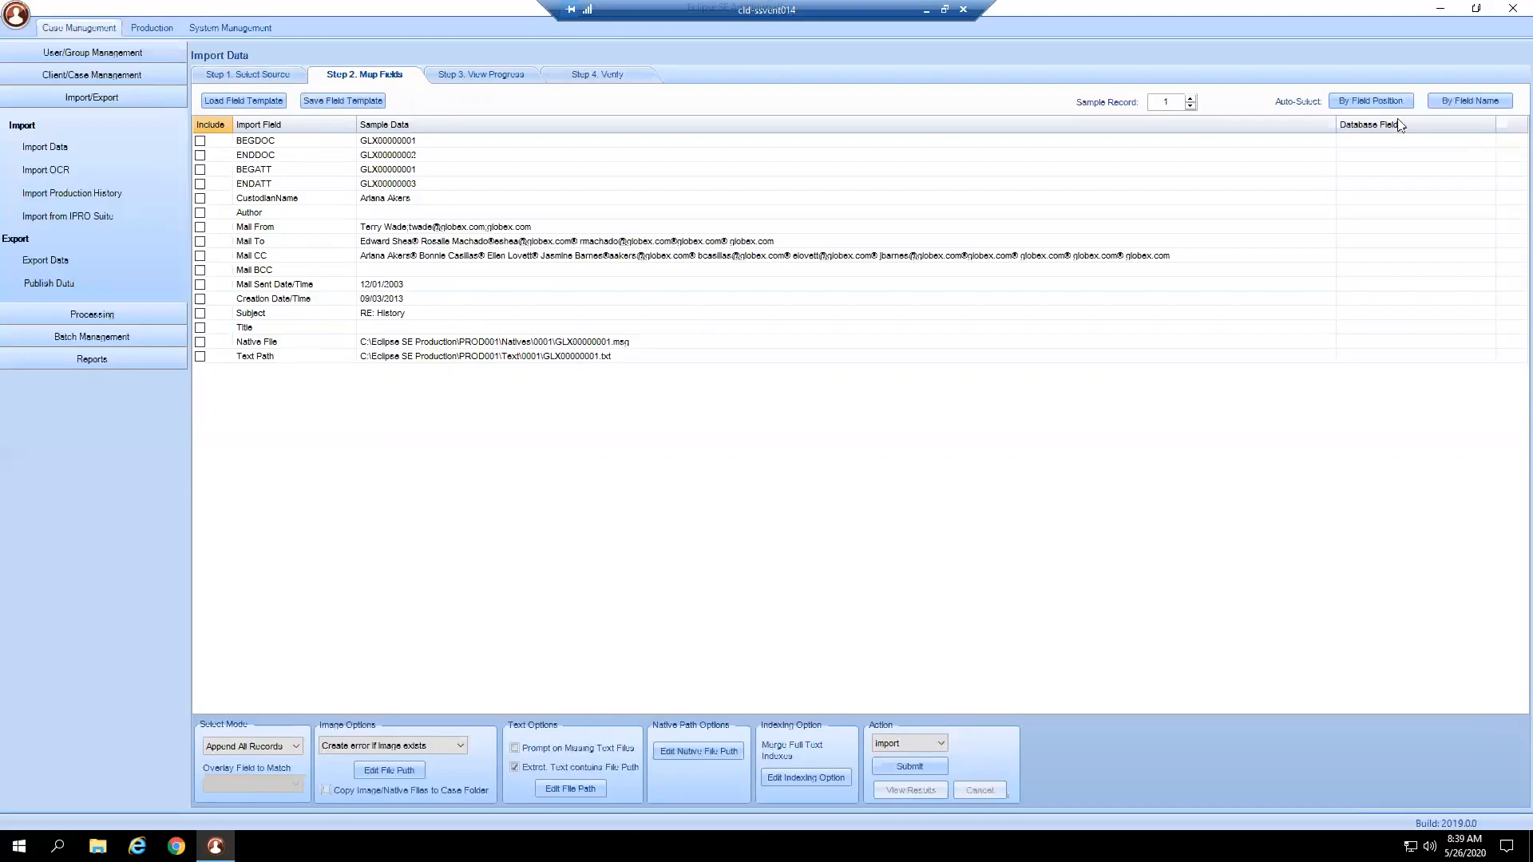
# Auto-map by field position, check BEGDOC's mapped field, then remap all fields By Field Name.
pyautogui.click(1386, 101)
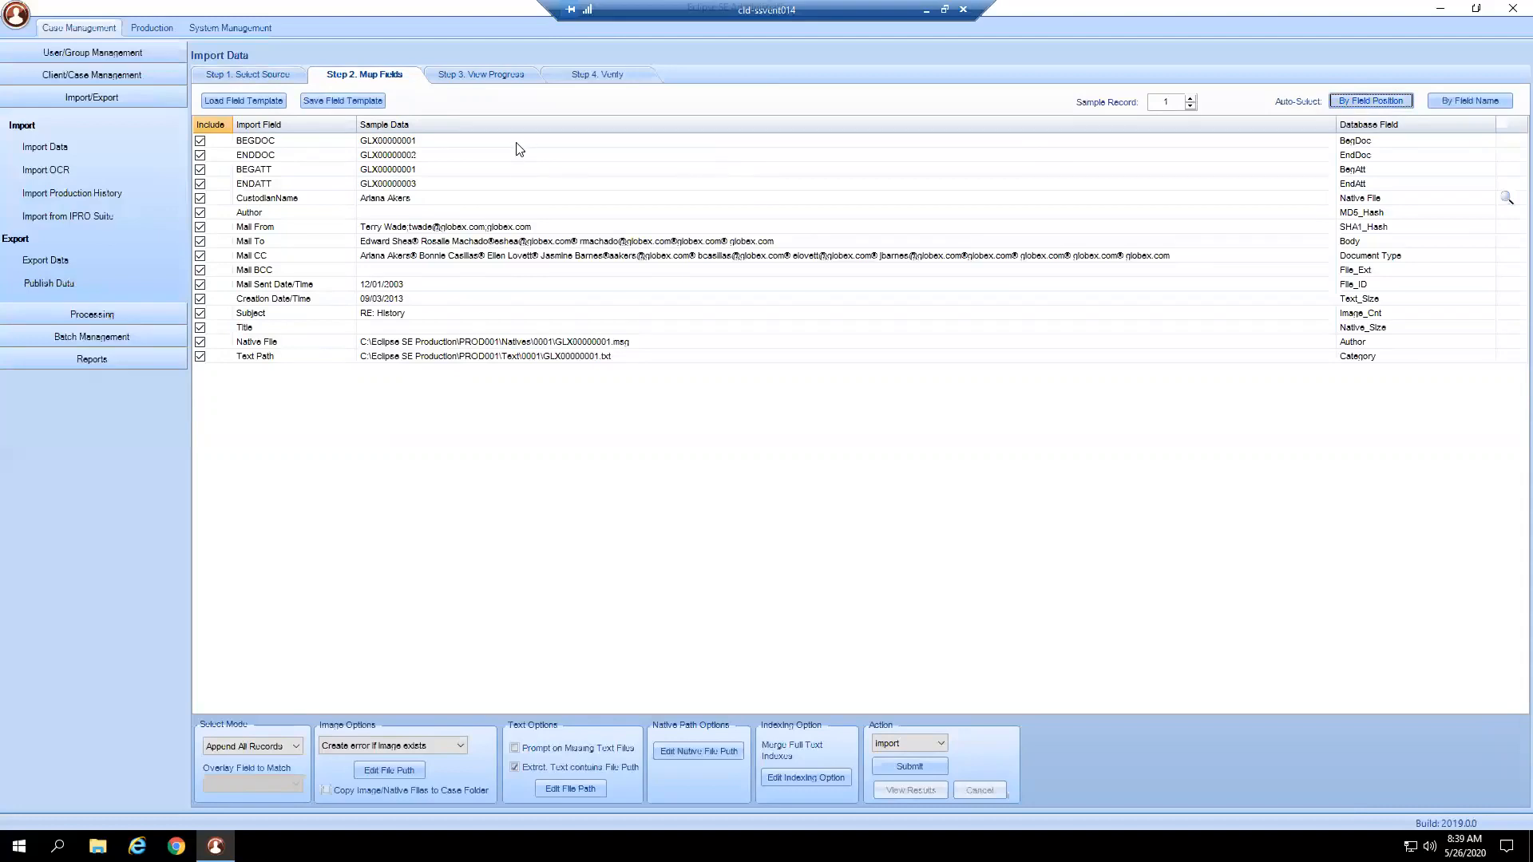
pyautogui.click(1382, 144)
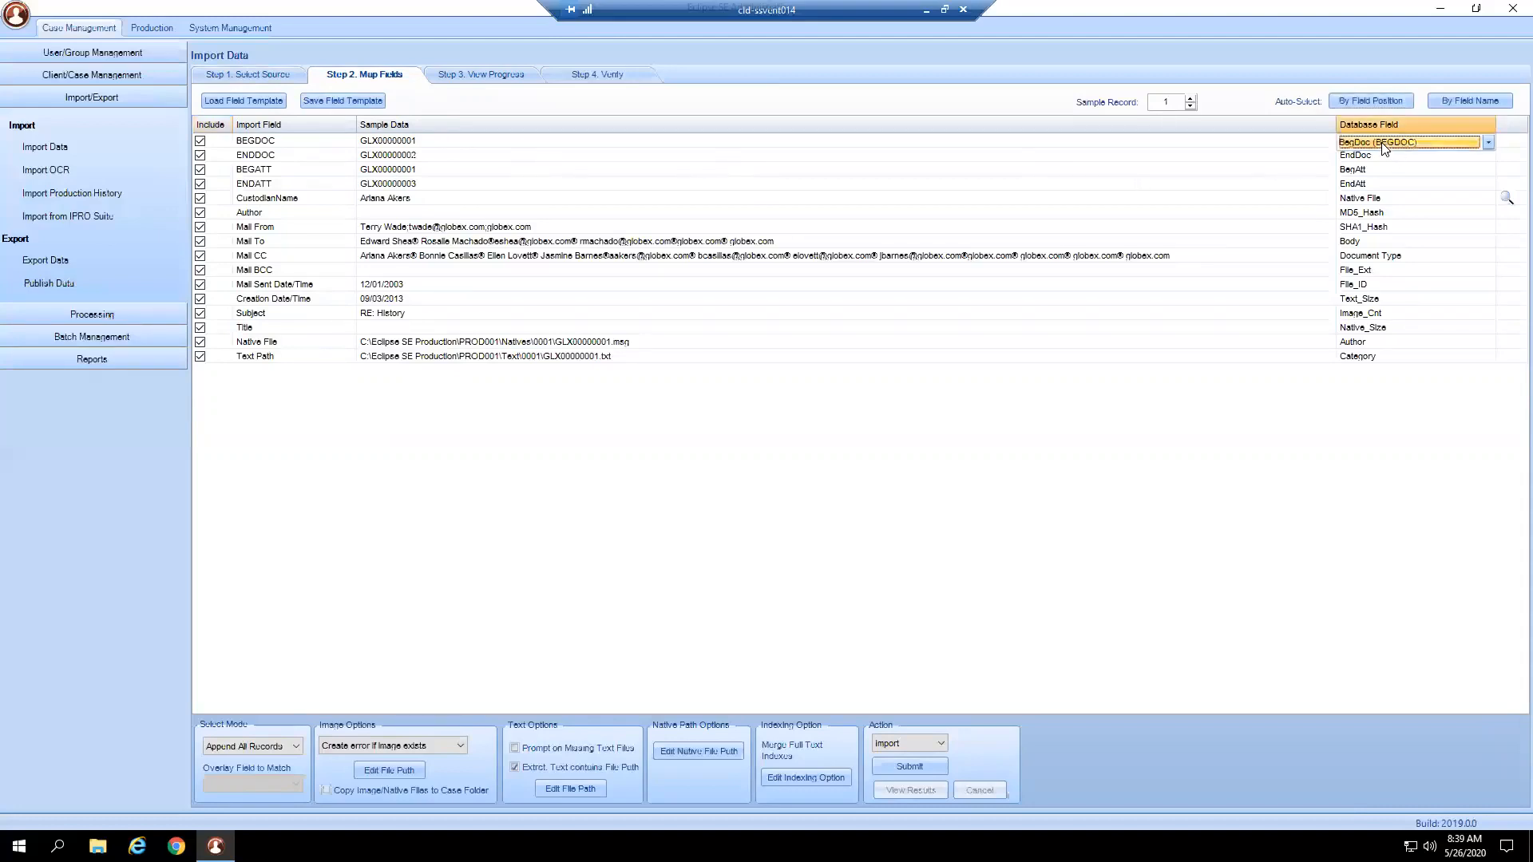
pyautogui.click(291, 145)
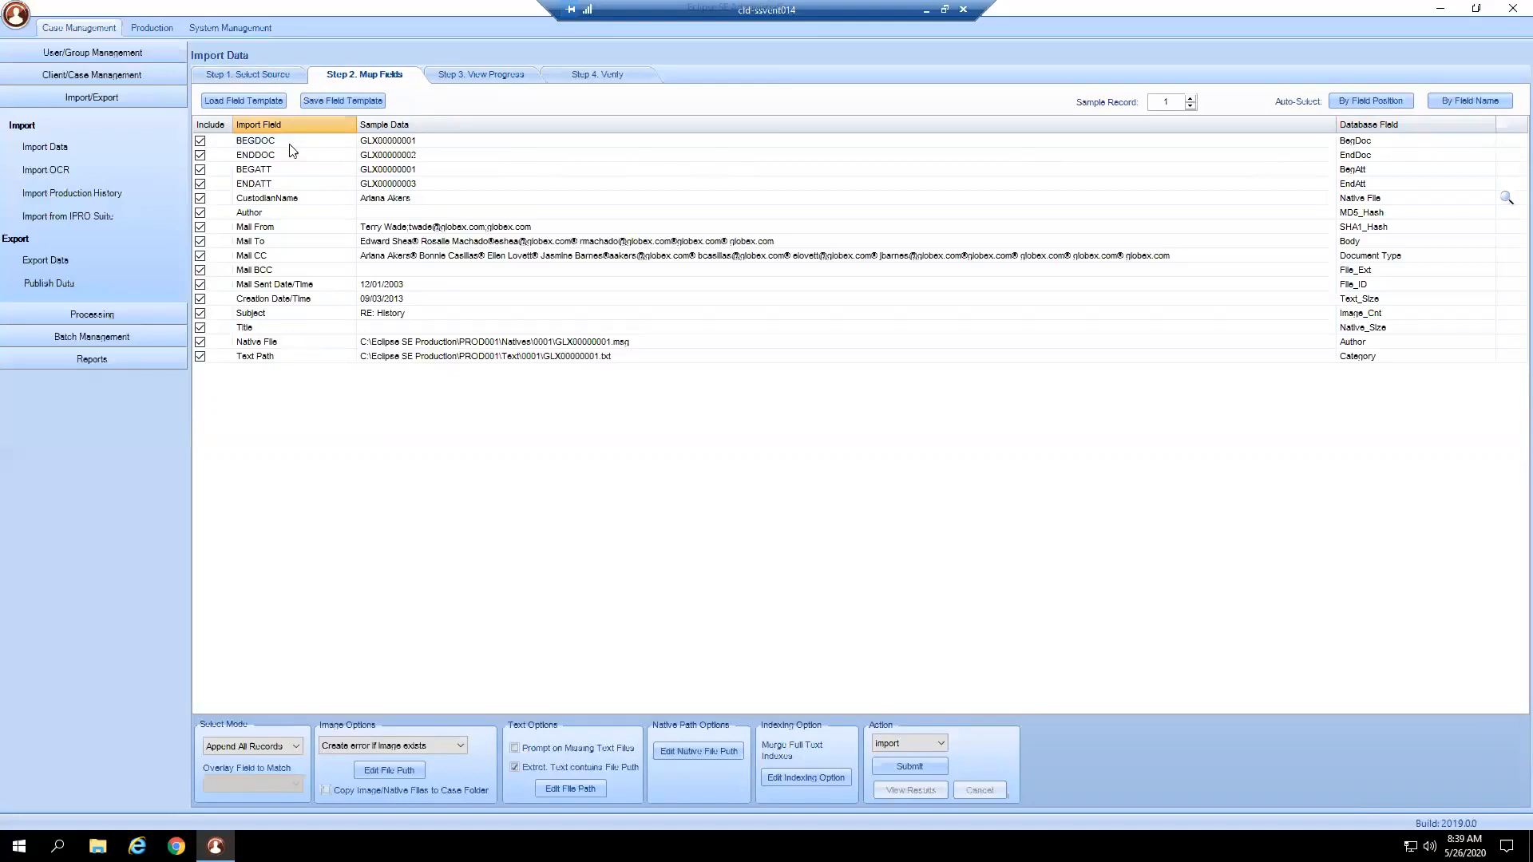
pyautogui.click(1459, 101)
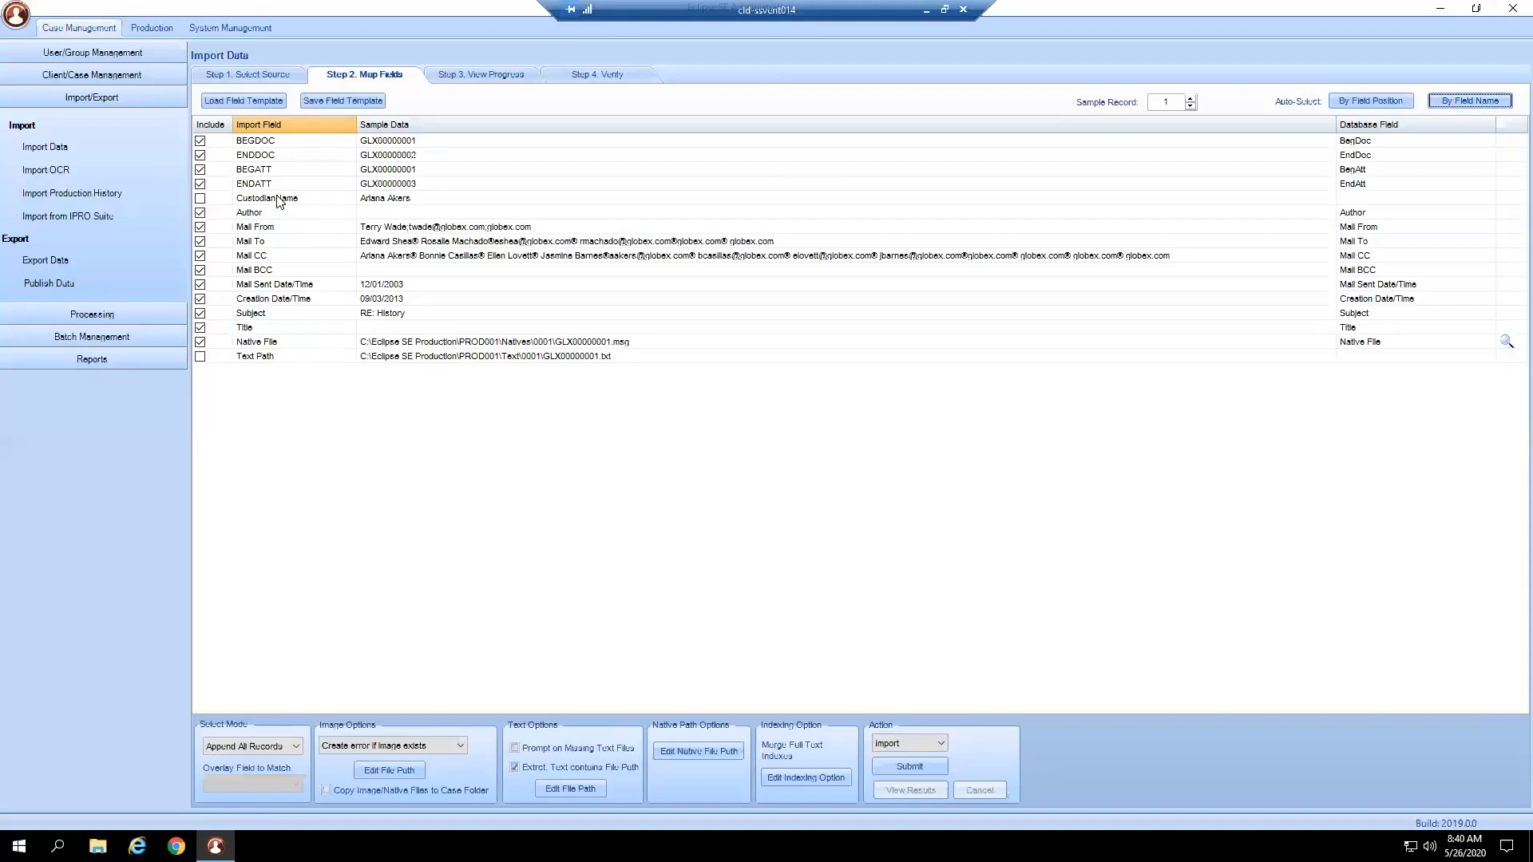
# Include CustodianName and map it to the Custodian (CUSTODIAN) database field.
pyautogui.click(200, 198)
pyautogui.click(1394, 201)
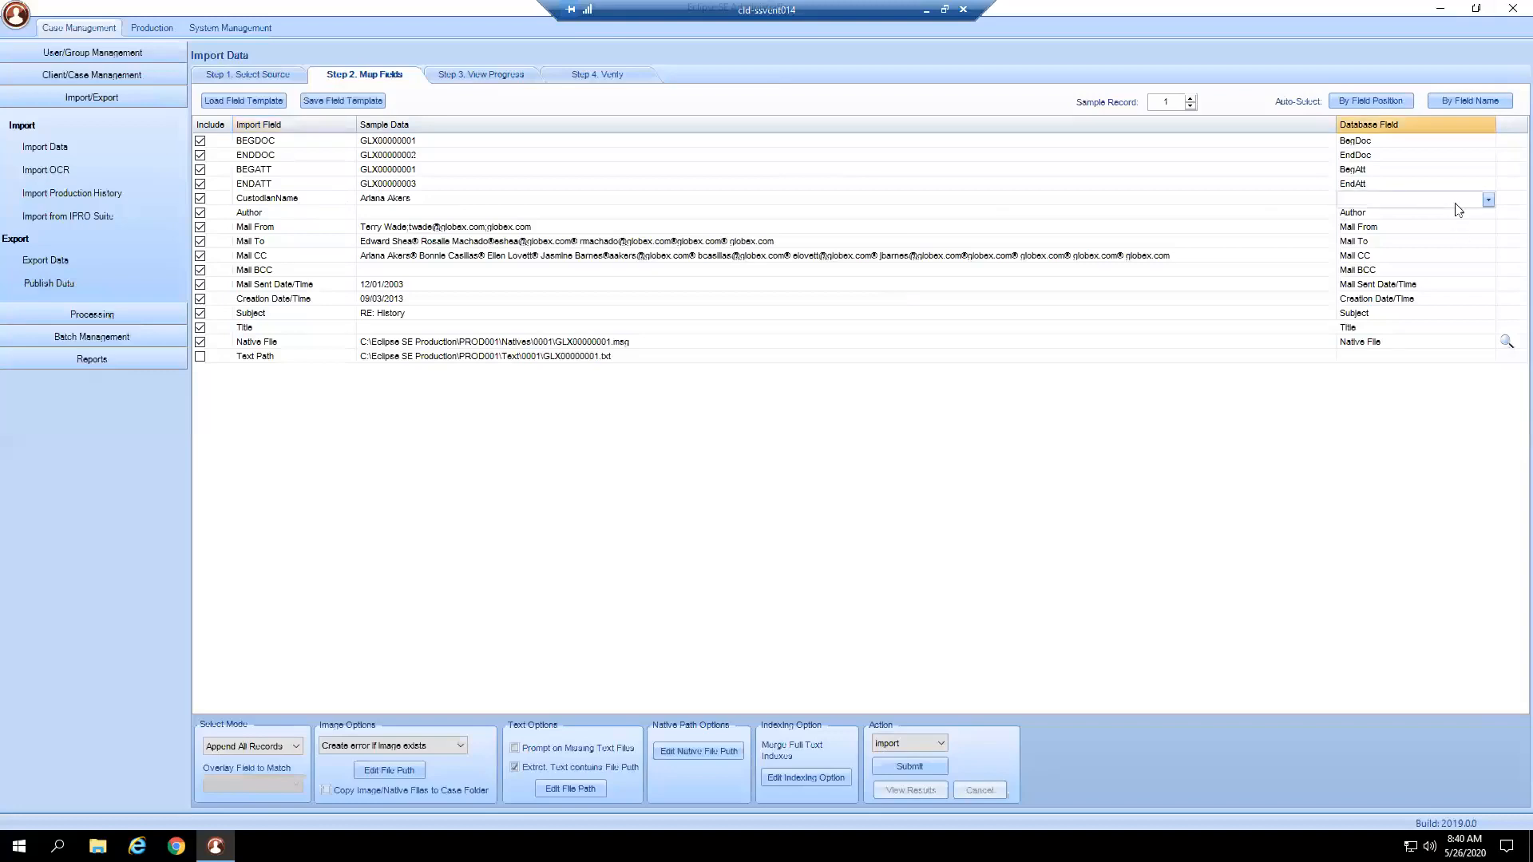
pyautogui.click(1489, 201)
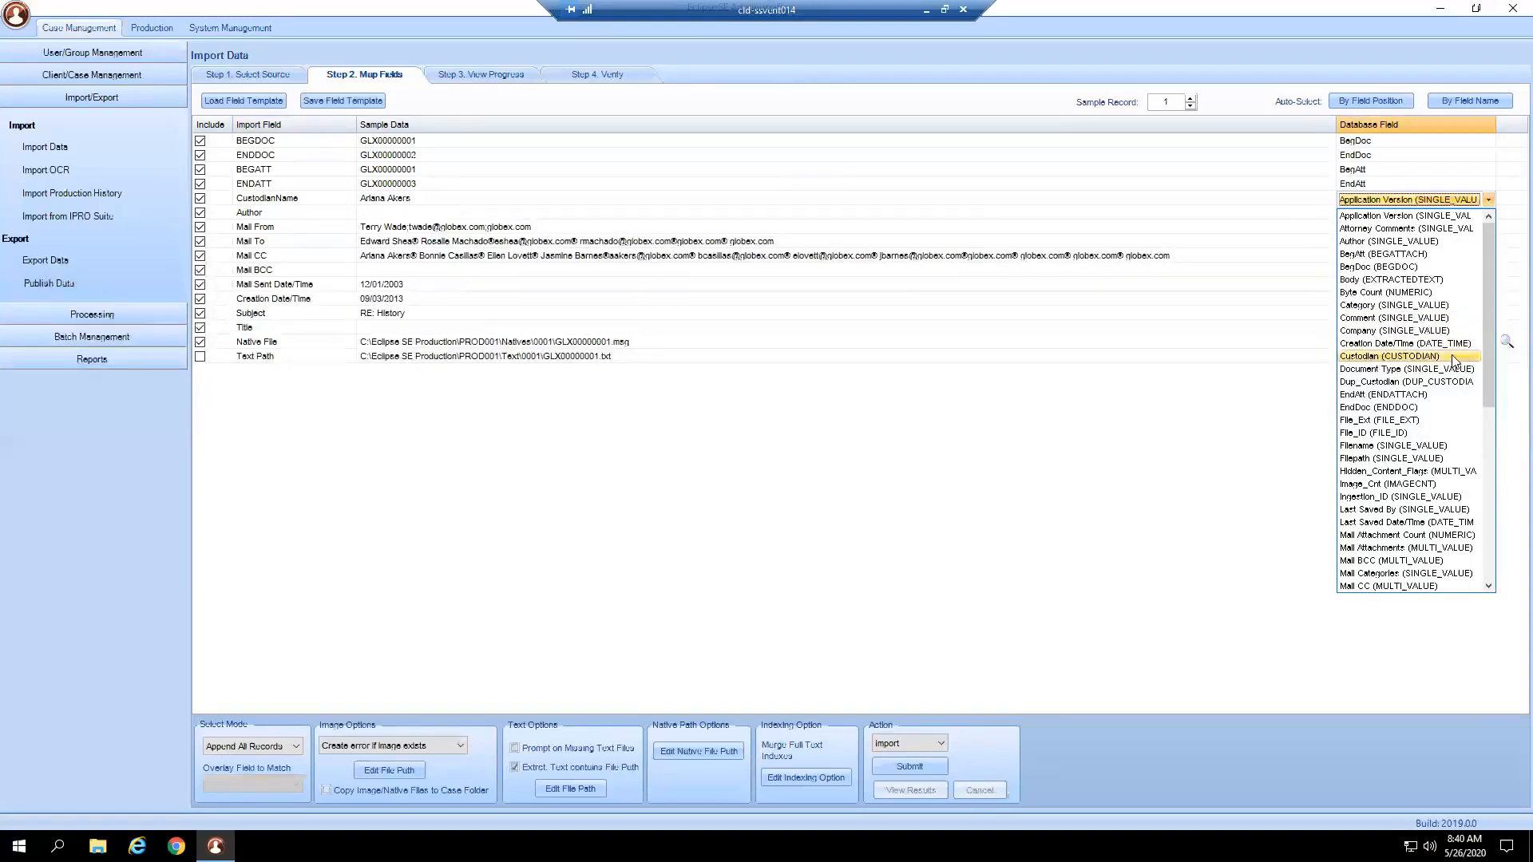
pyautogui.click(1387, 359)
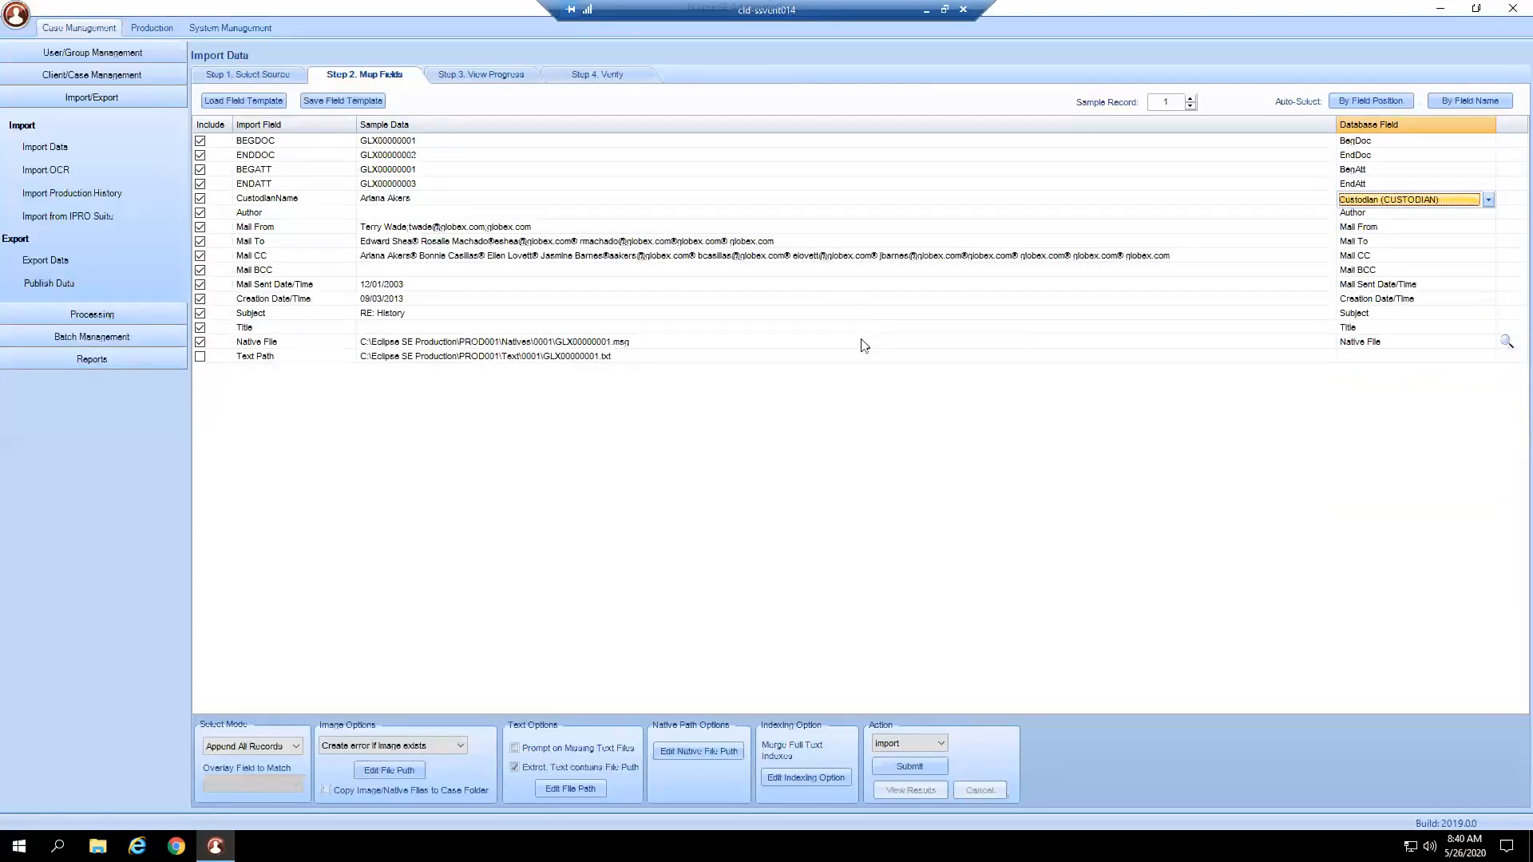
# Include the Text Path field and bring up its database field list.
pyautogui.click(201, 357)
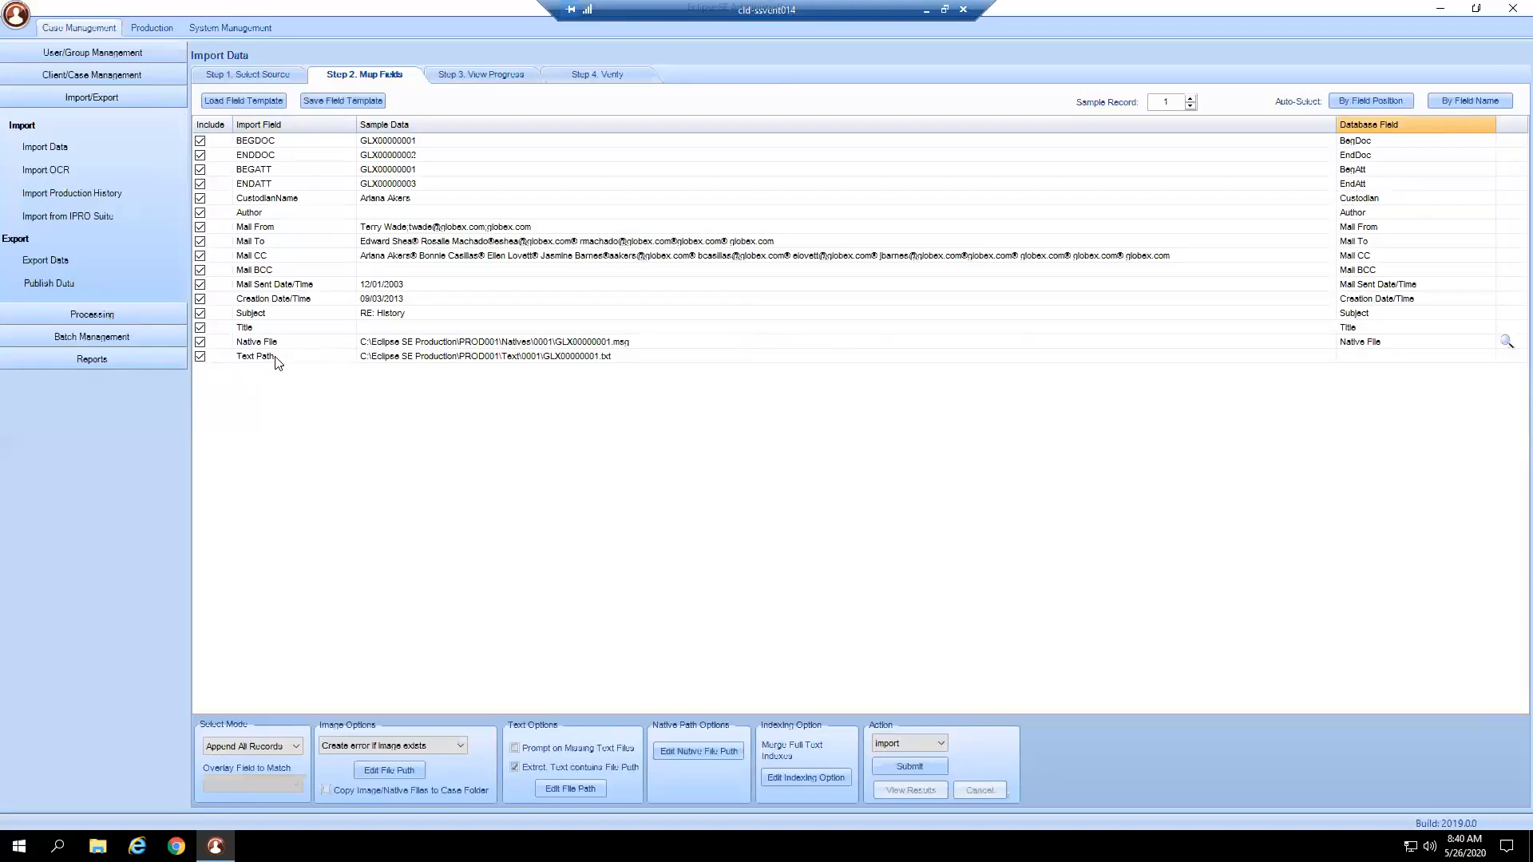
pyautogui.click(1368, 361)
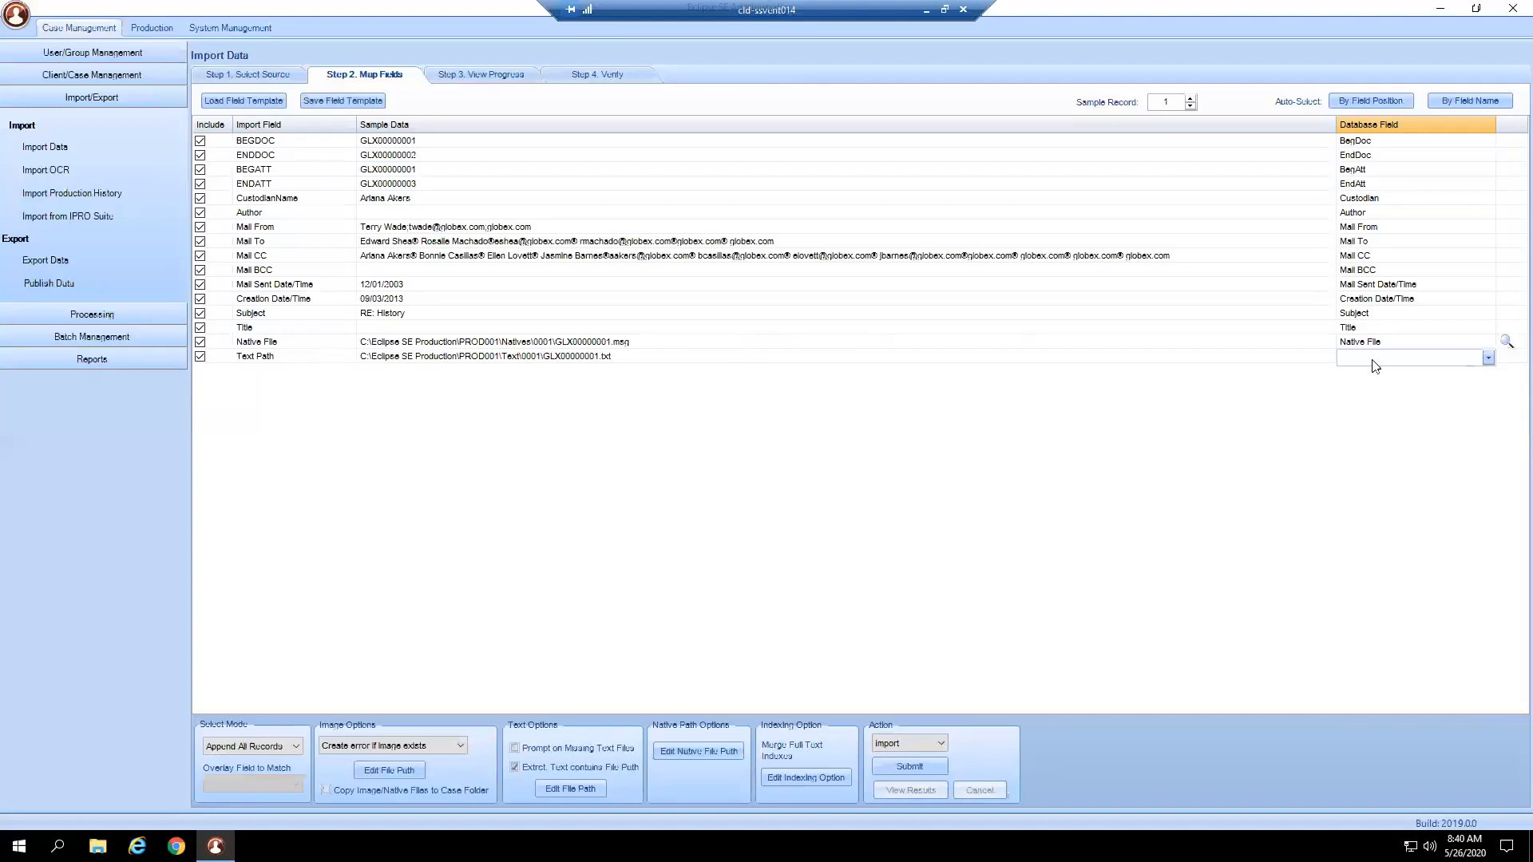
pyautogui.click(1489, 360)
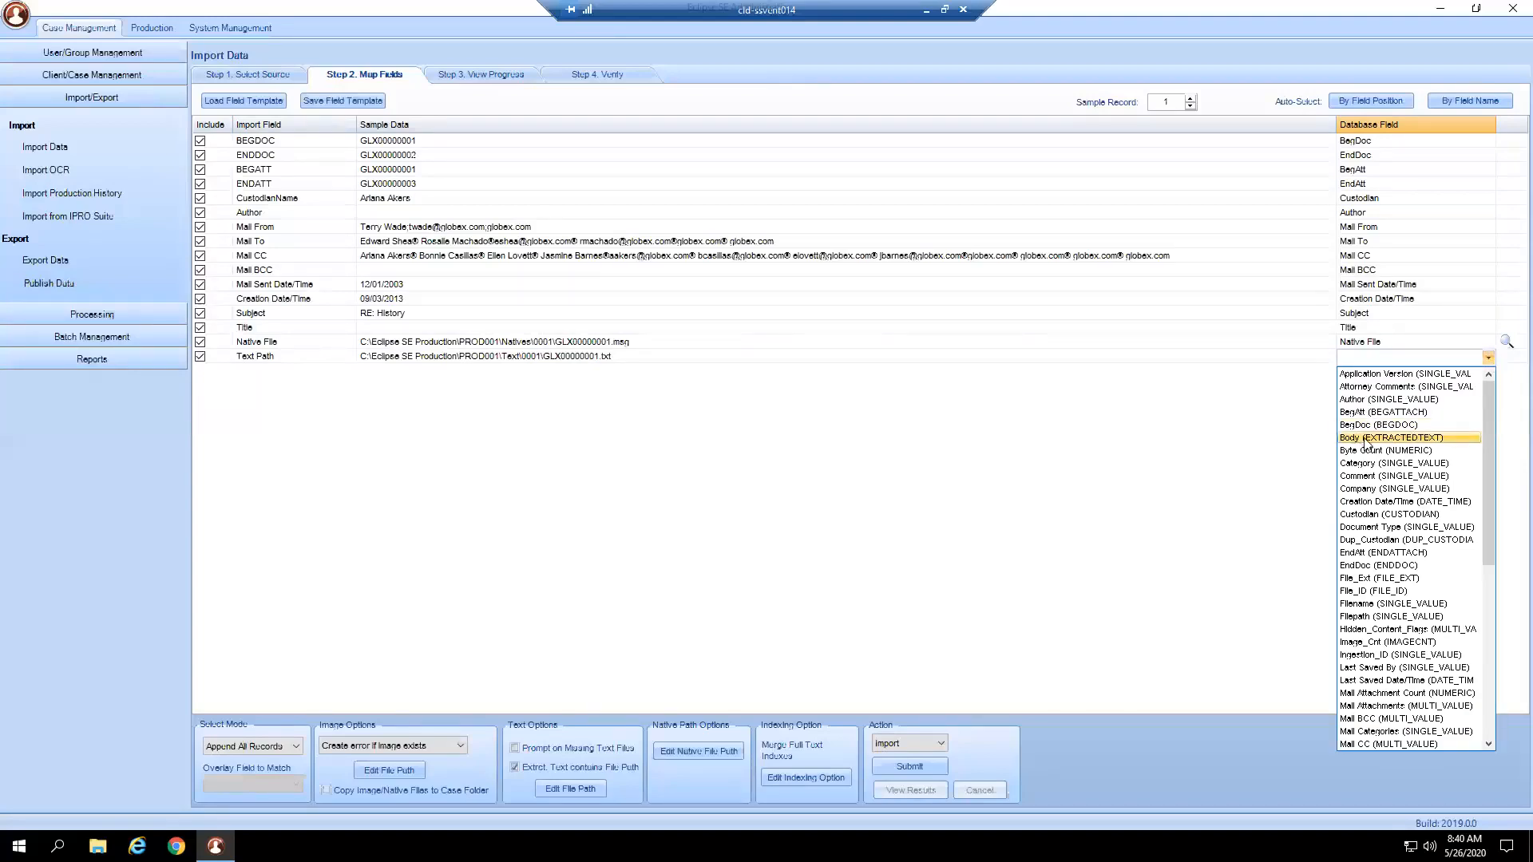
# Map Text Path to the Body (EXTRACTEDTEXT) database field.
pyautogui.click(1449, 438)
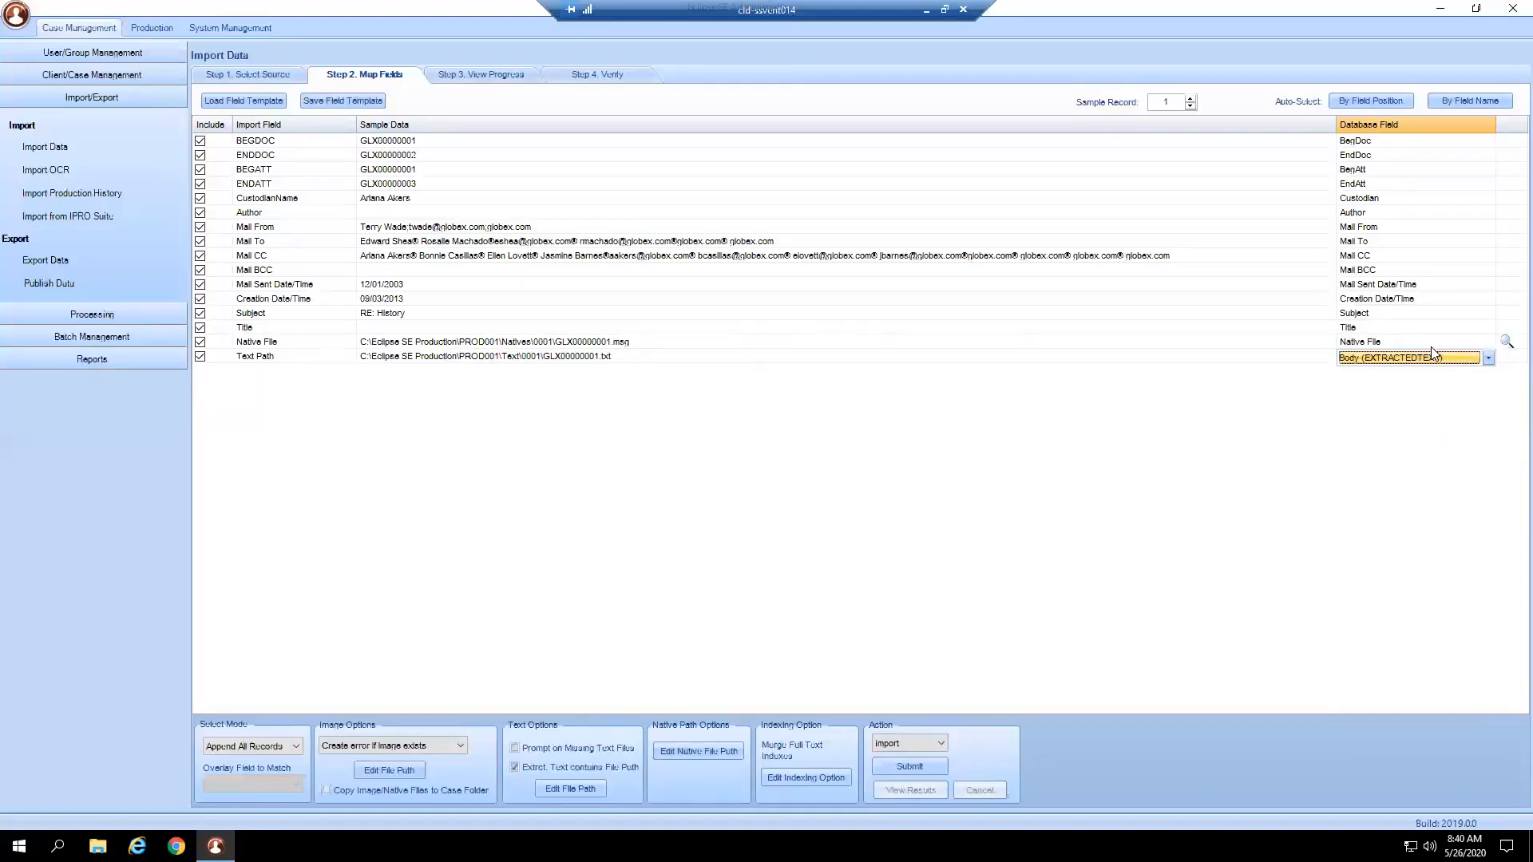
pyautogui.click(415, 356)
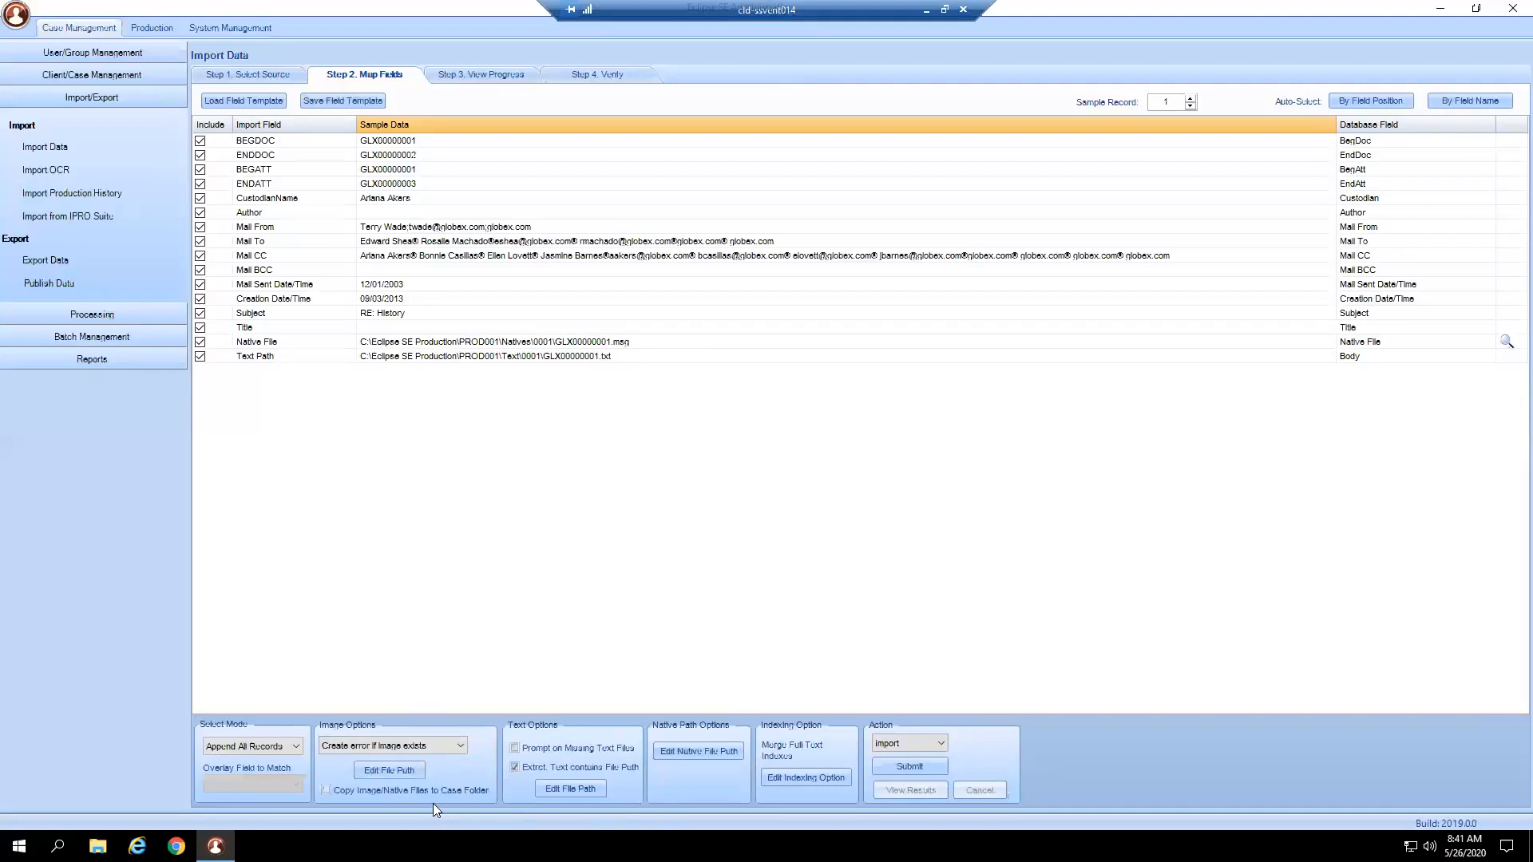
# Keep Append All Records as the Select Mode, then show the mode options again.
pyautogui.click(290, 745)
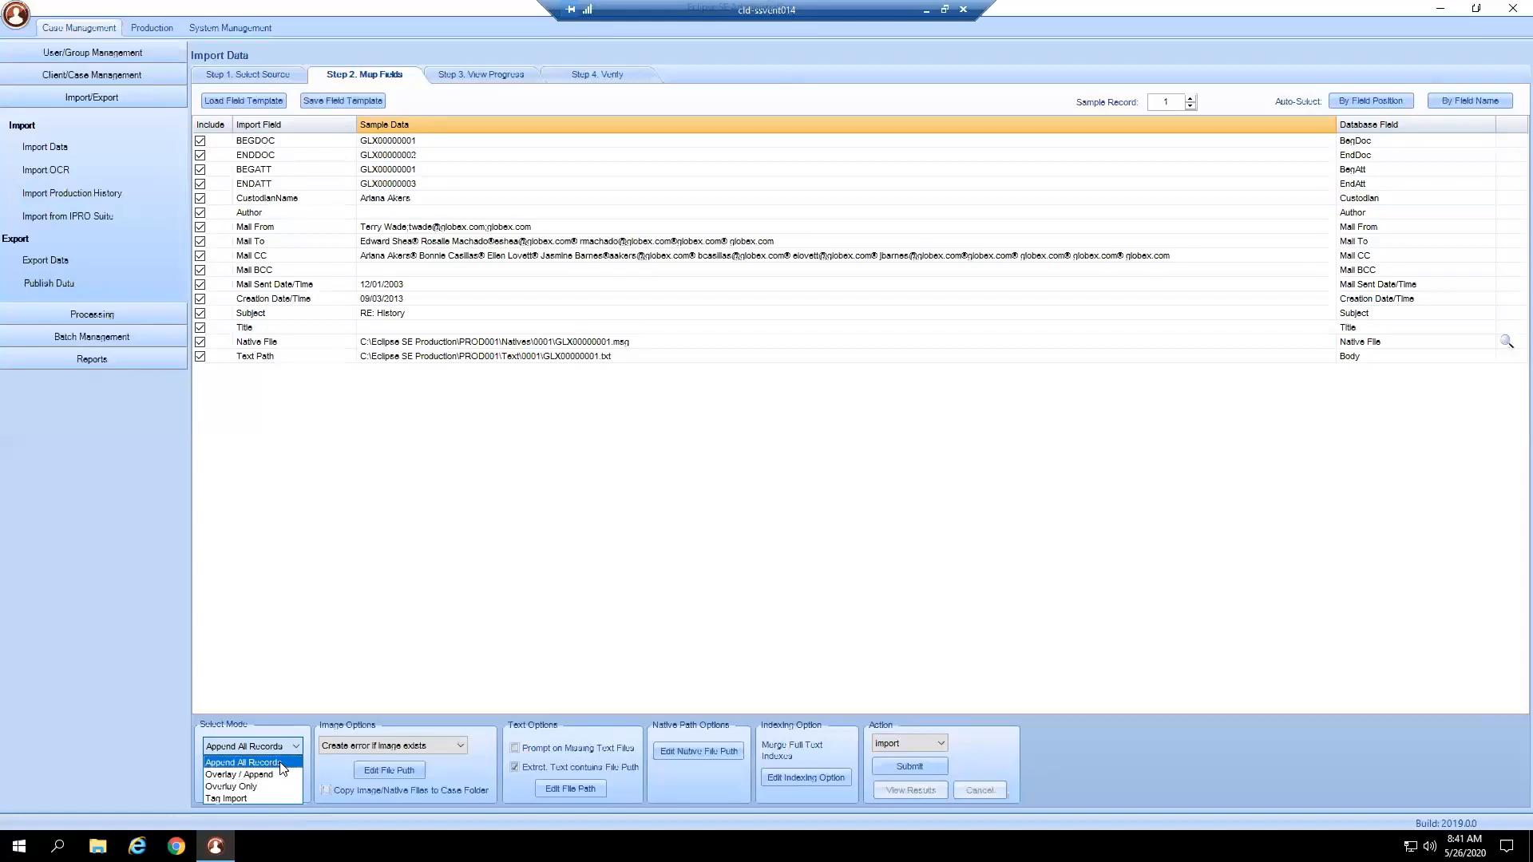
pyautogui.click(279, 761)
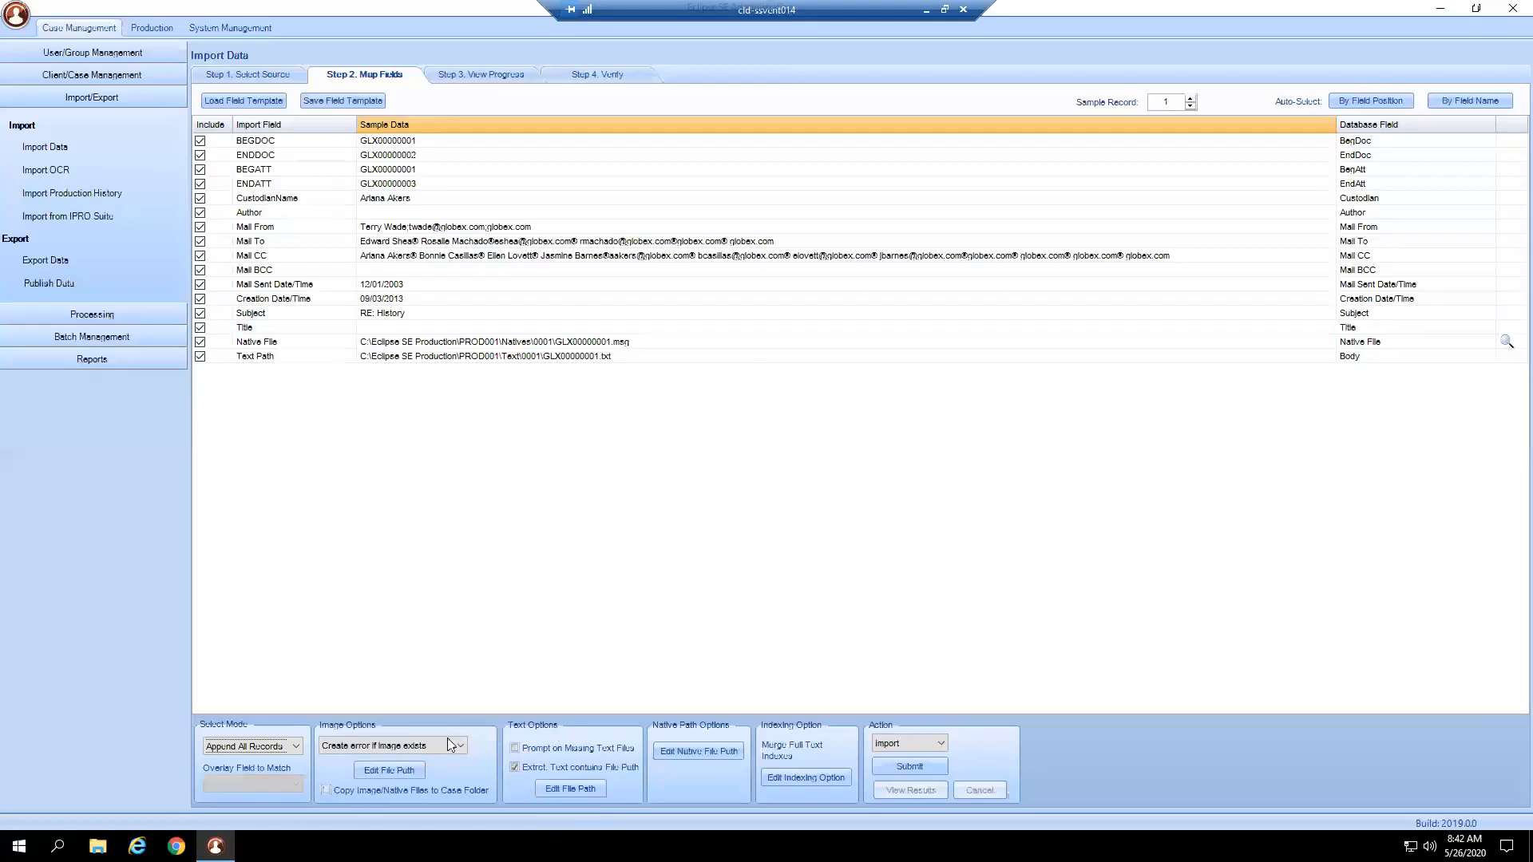
pyautogui.click(297, 745)
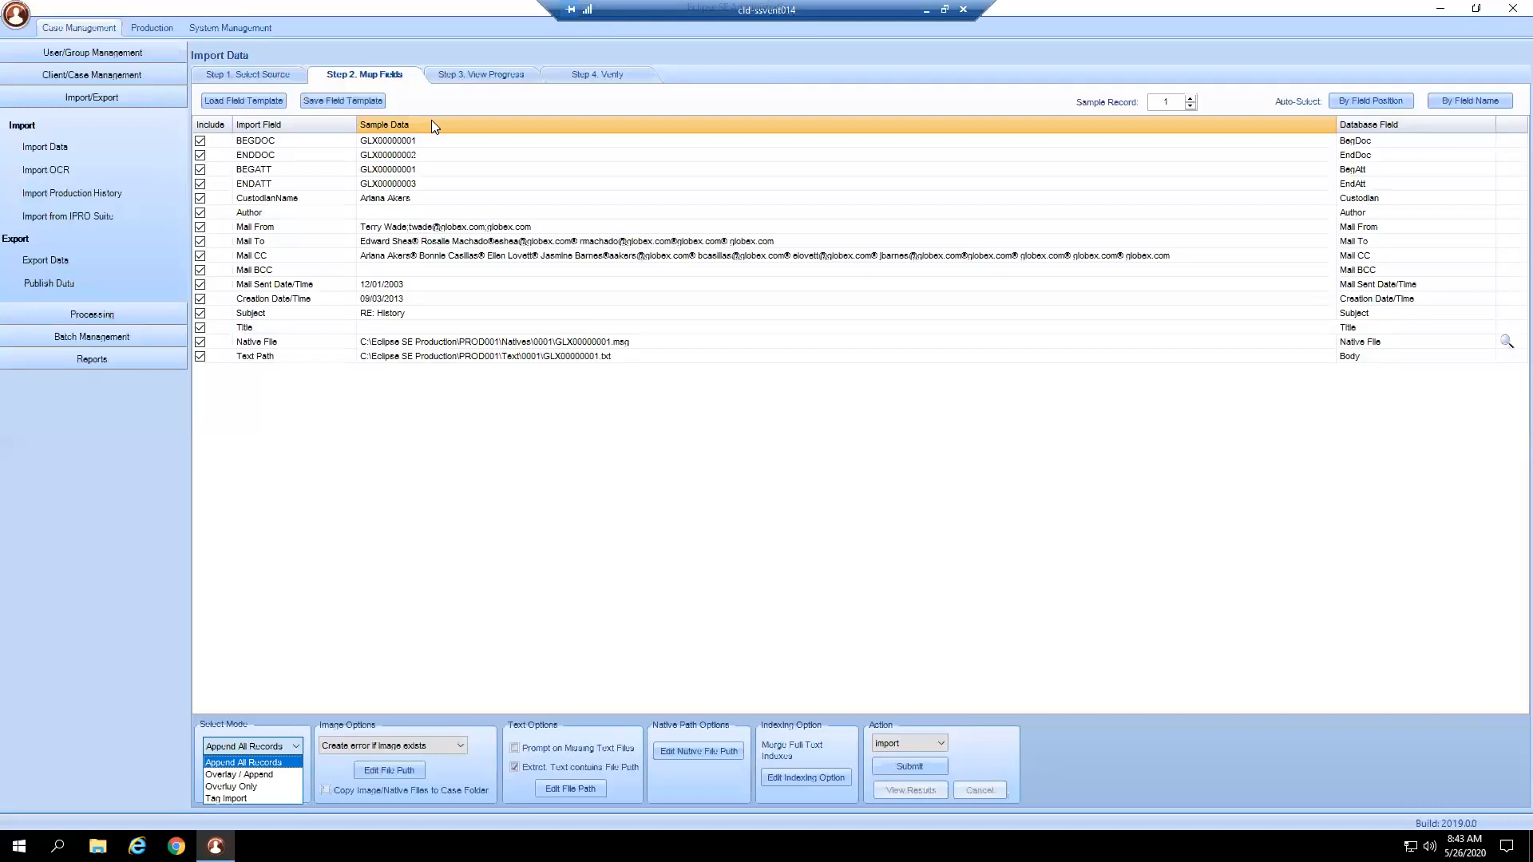
# Dismiss the Select Mode list with Append All Records still selected.
pyautogui.click(607, 751)
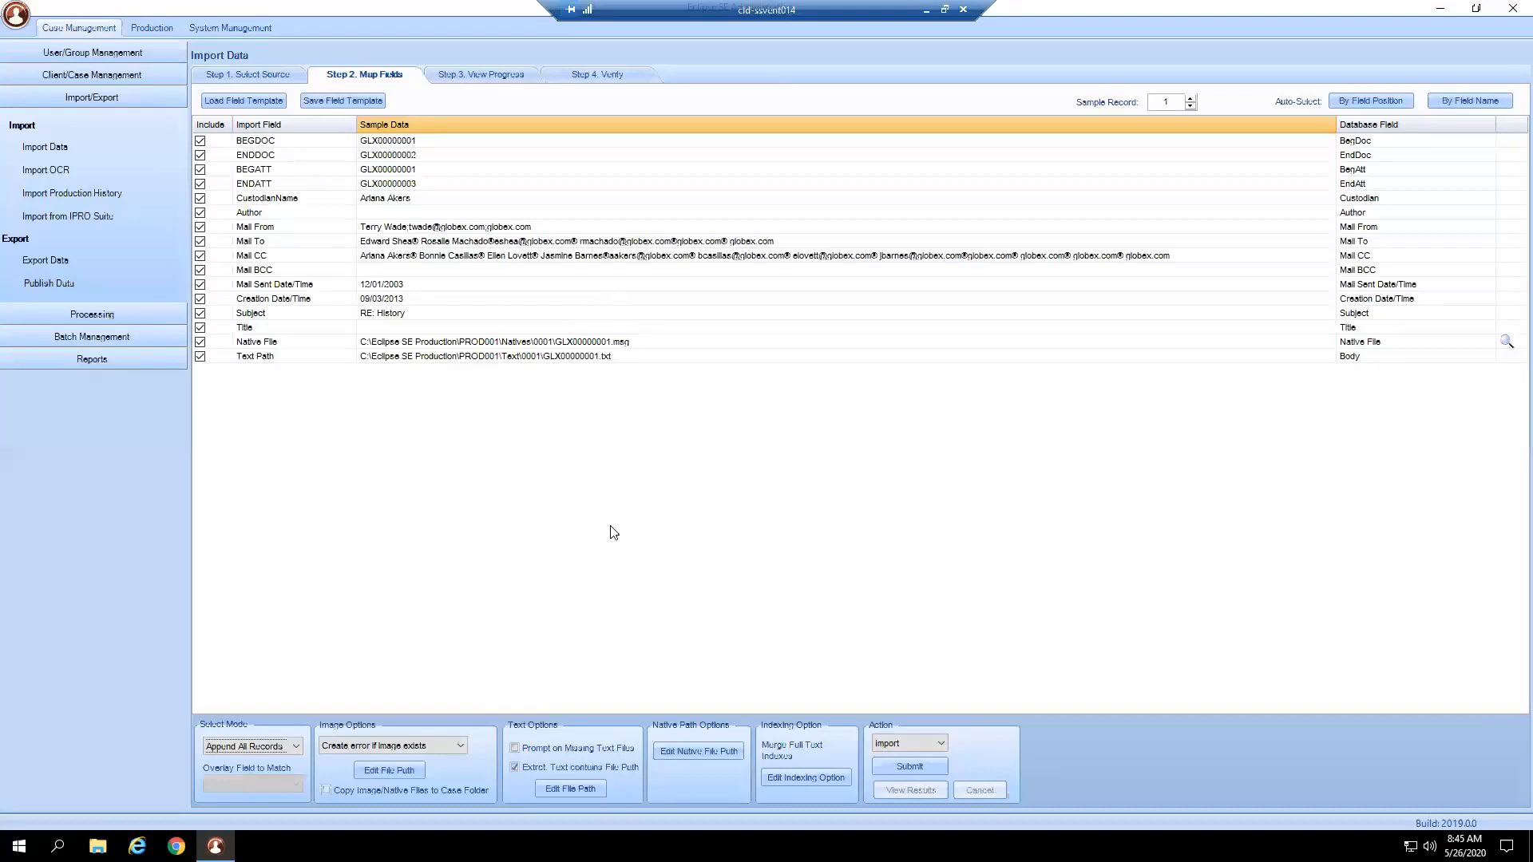
# In Edit Text Path, mark C:\Eclipse SE Production\PROD001 as the text to replace, cancelling the folder browse.
pyautogui.click(572, 790)
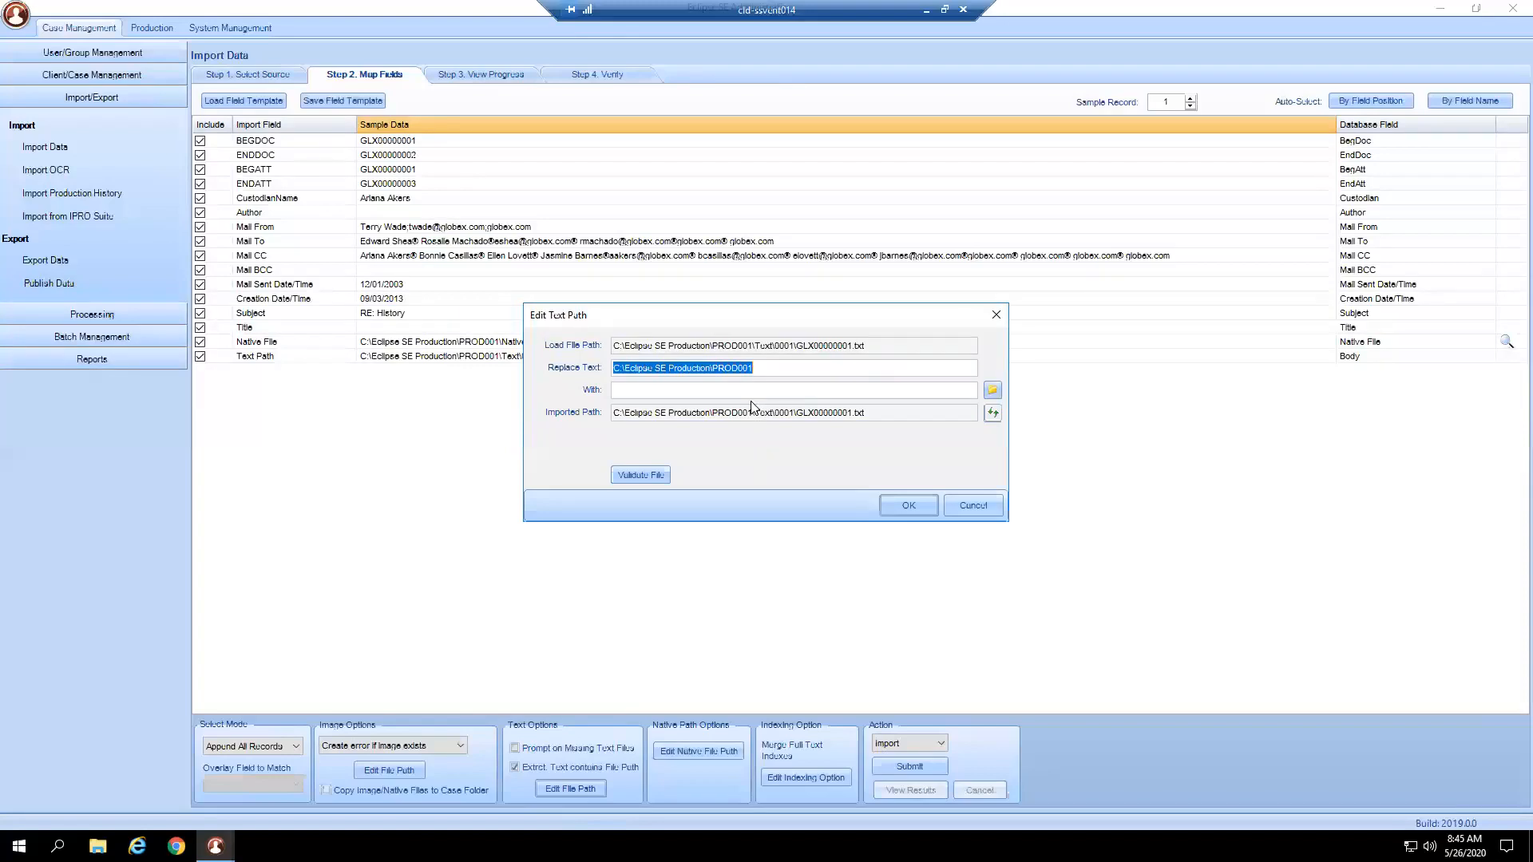
pyautogui.moveTo(898, 344); pyautogui.dragTo(587, 345)
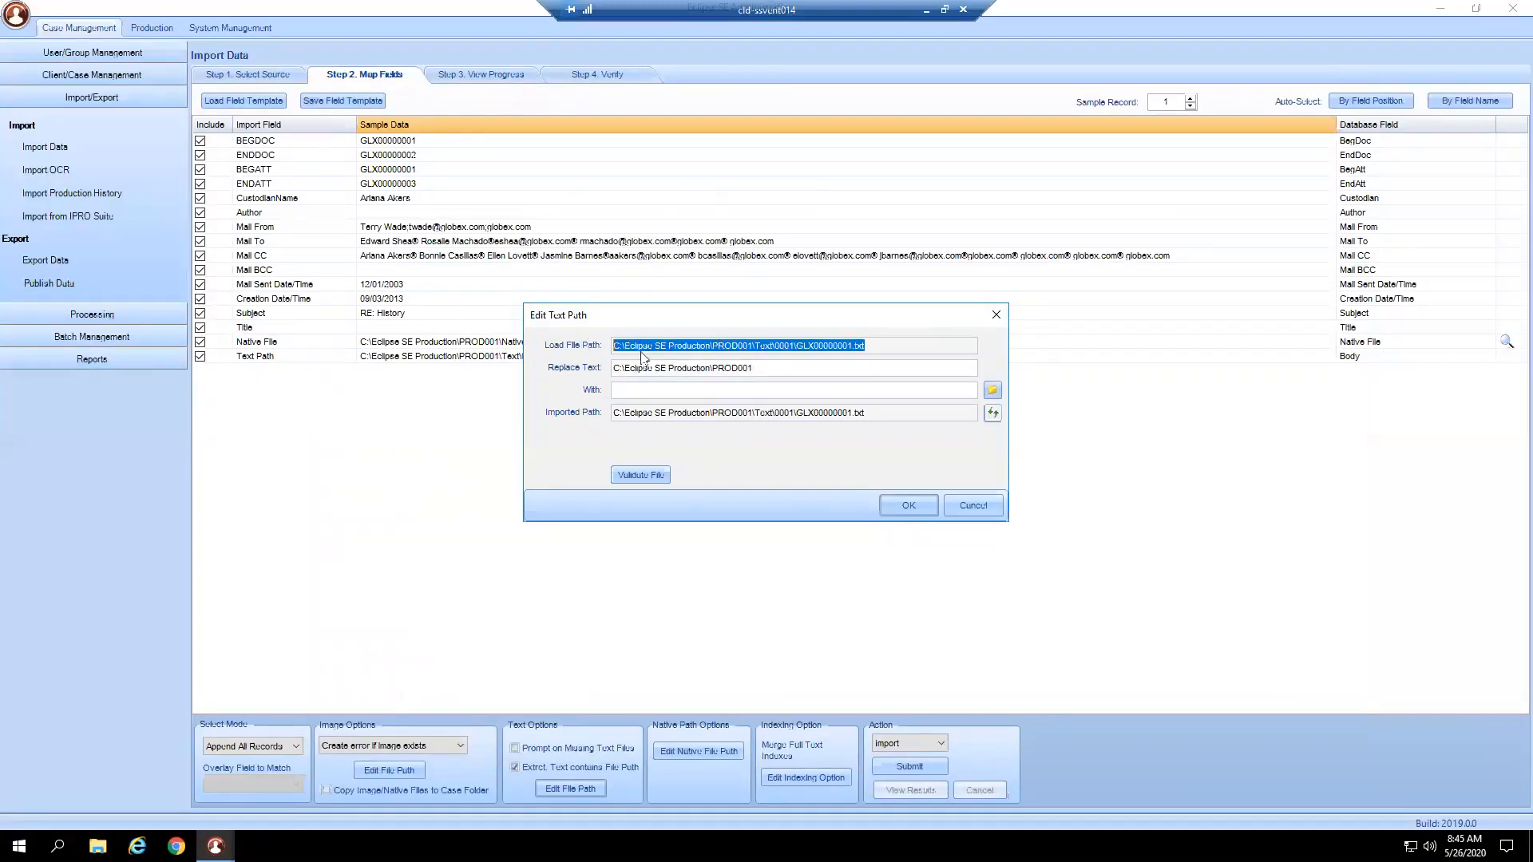
pyautogui.moveTo(759, 370); pyautogui.dragTo(612, 368)
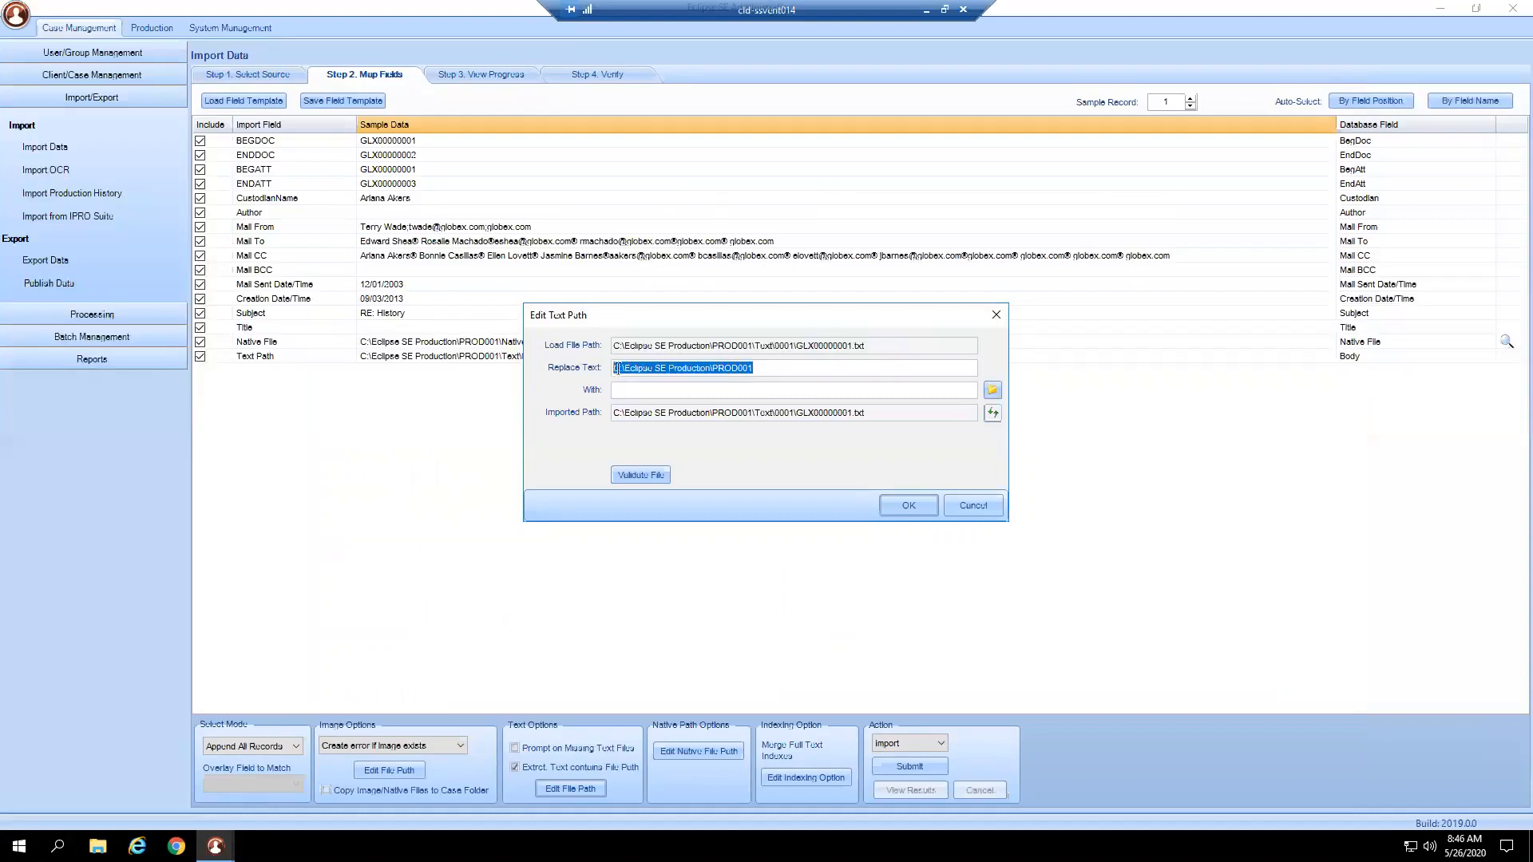
pyautogui.click(674, 390)
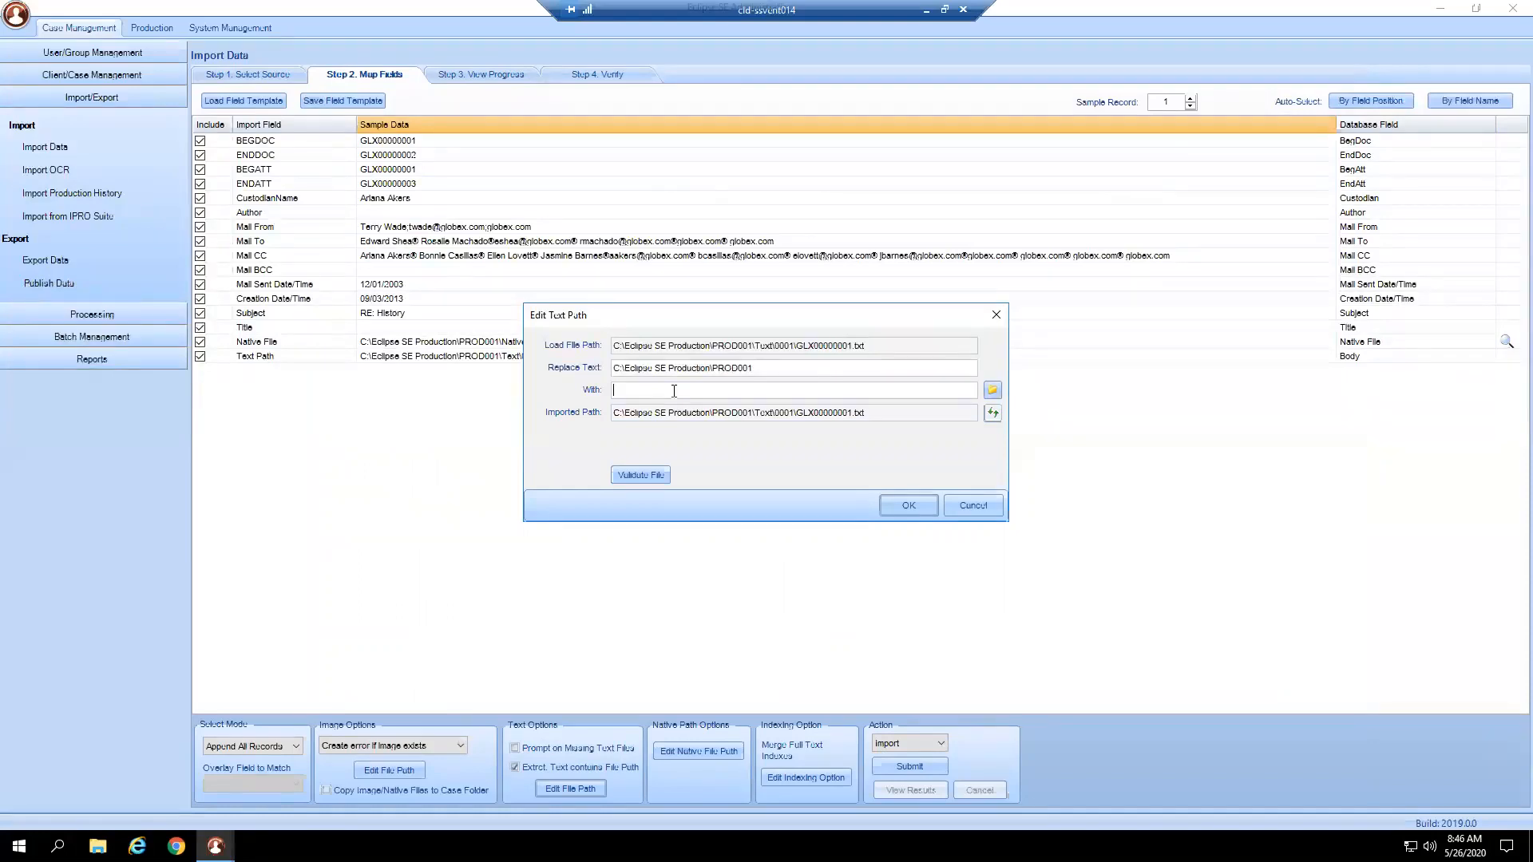
pyautogui.click(992, 391)
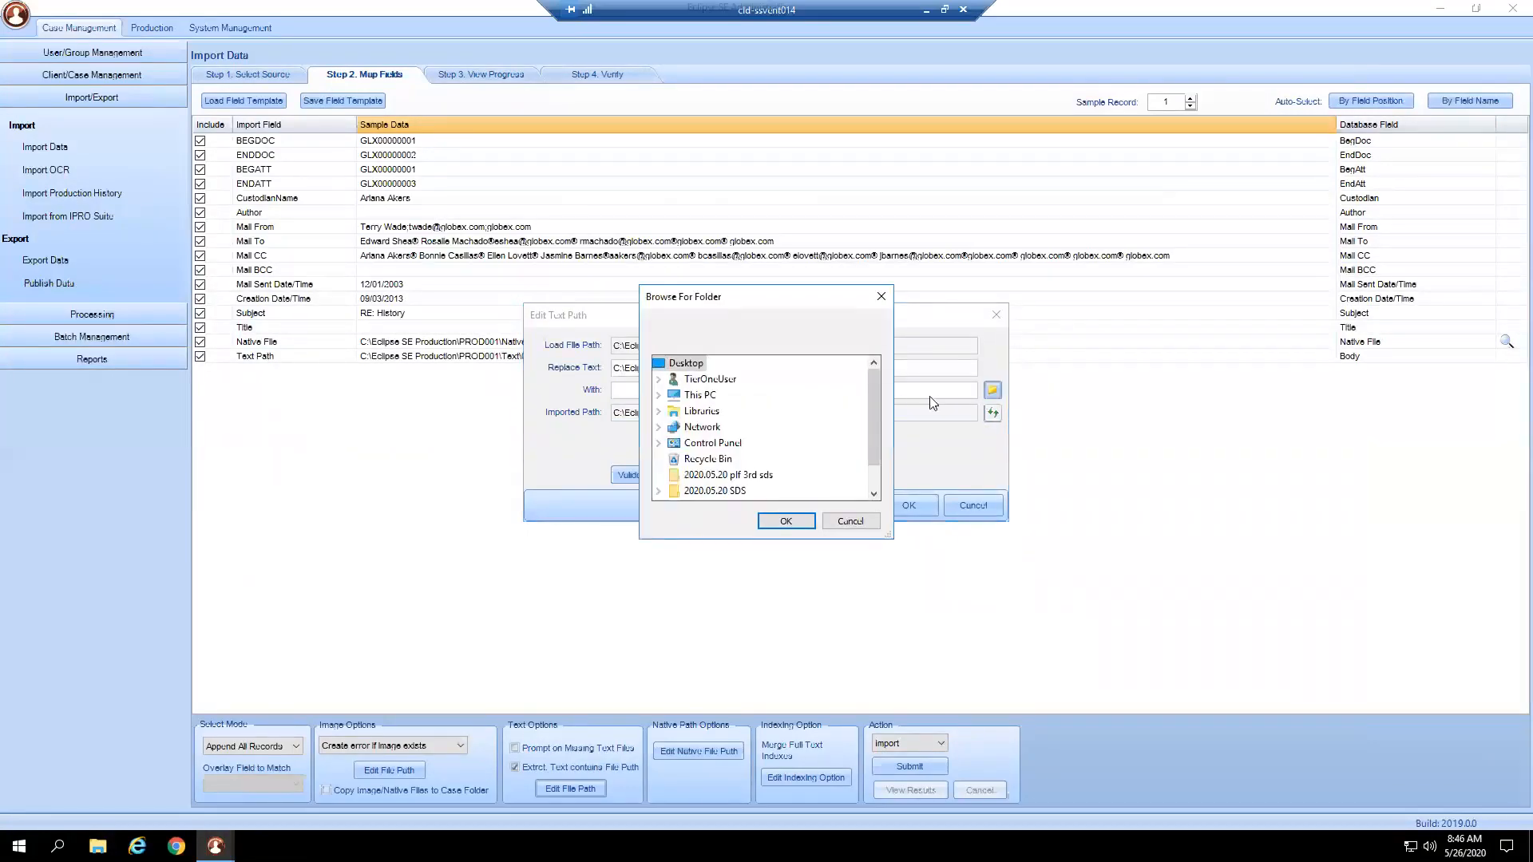
pyautogui.scroll(-2, 865, 444)
pyautogui.scroll(2, 865, 444)
pyautogui.click(849, 521)
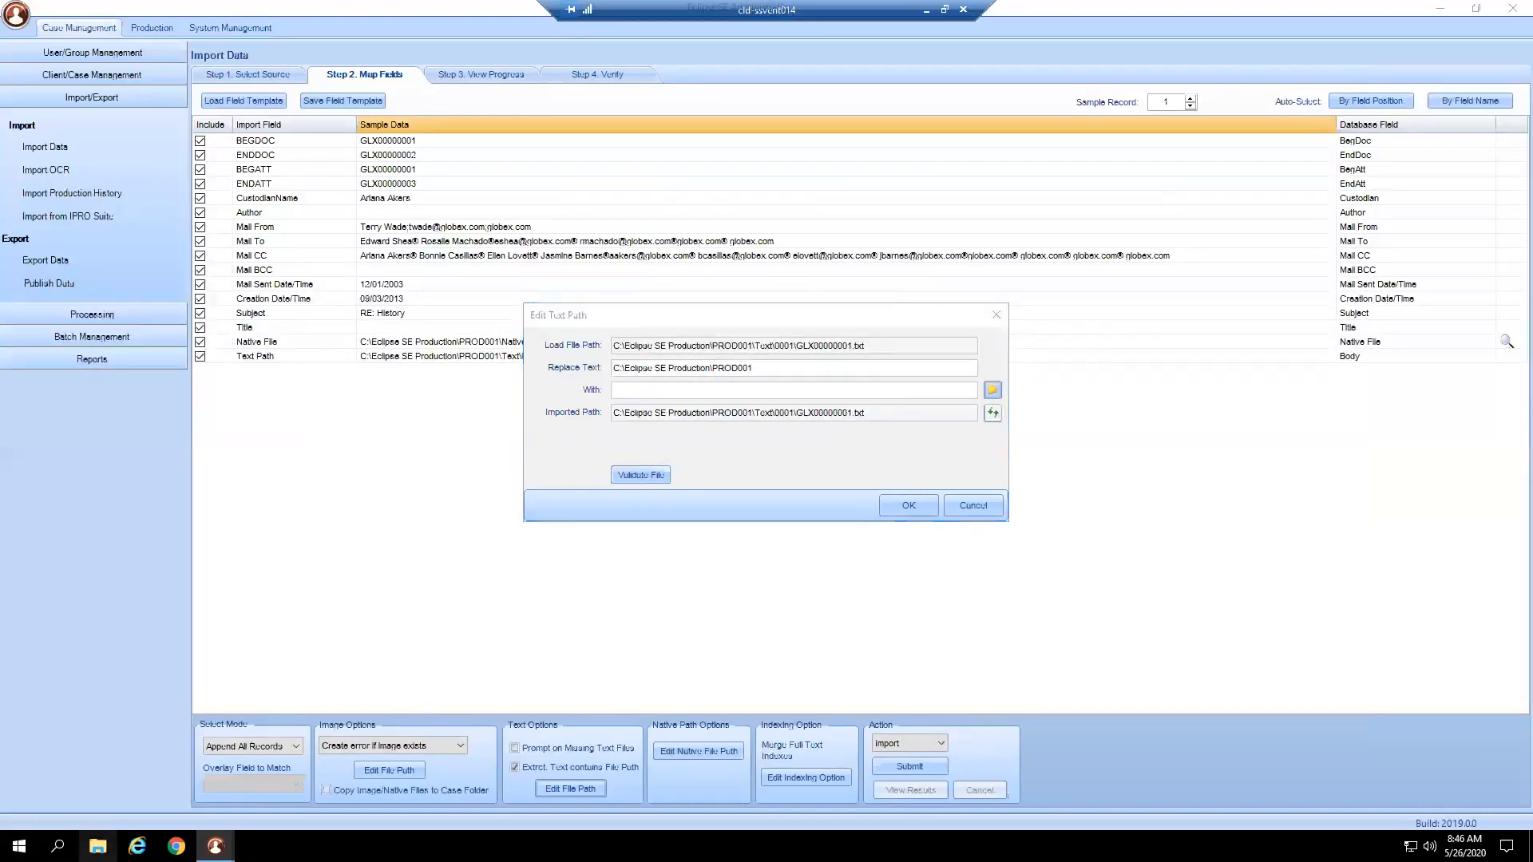
# In File Explorer, browse to Eclipse SE Training Data\2_Imports\2_with Load Files\PROD001.
pyautogui.press('super+e')
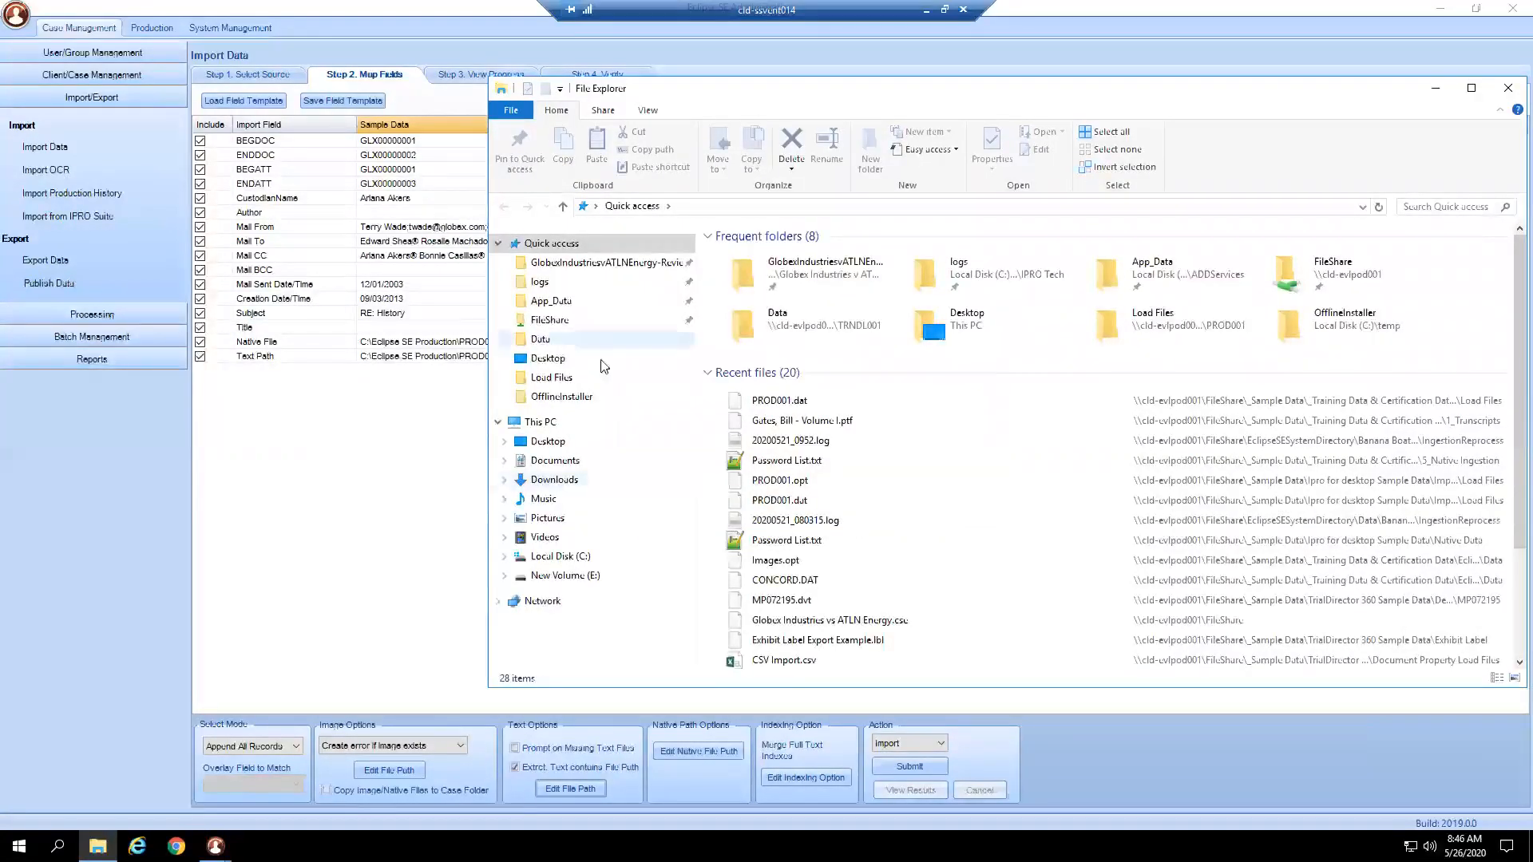
pyautogui.click(551, 319)
pyautogui.doubleClick(766, 256)
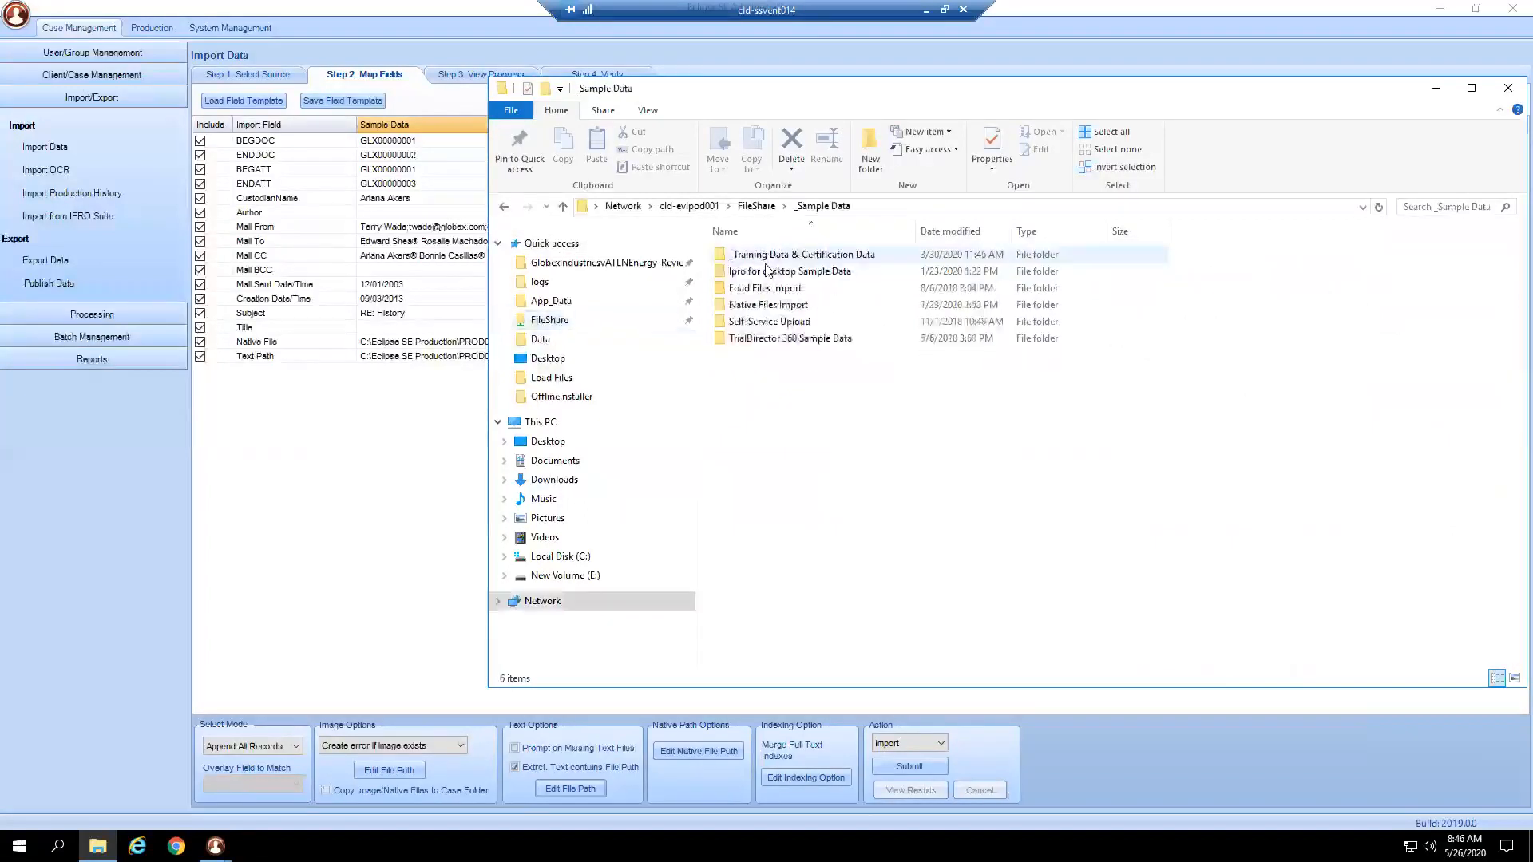
pyautogui.doubleClick(768, 256)
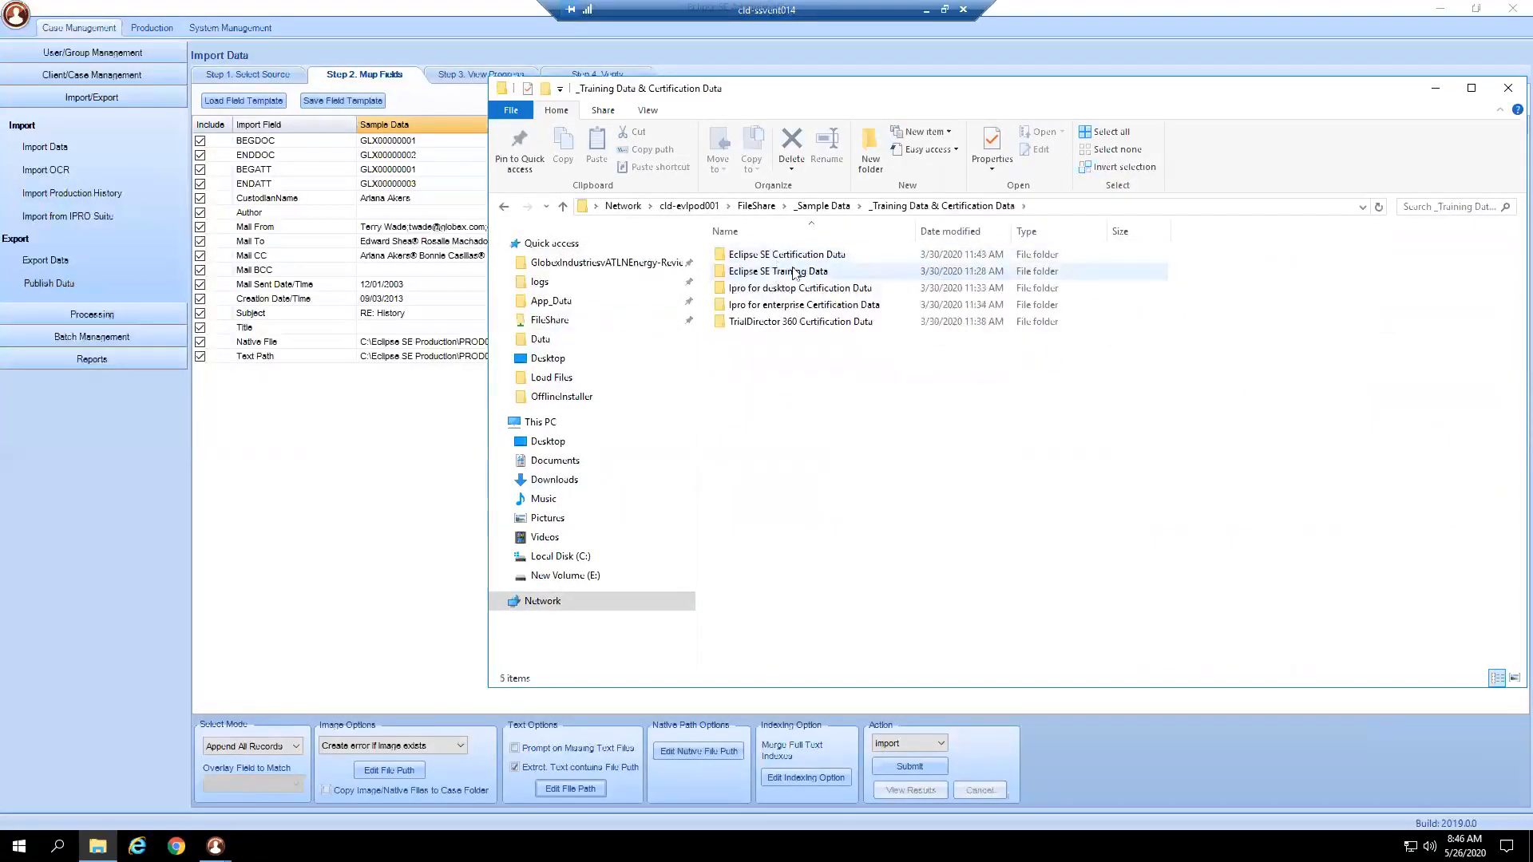
pyautogui.doubleClick(778, 272)
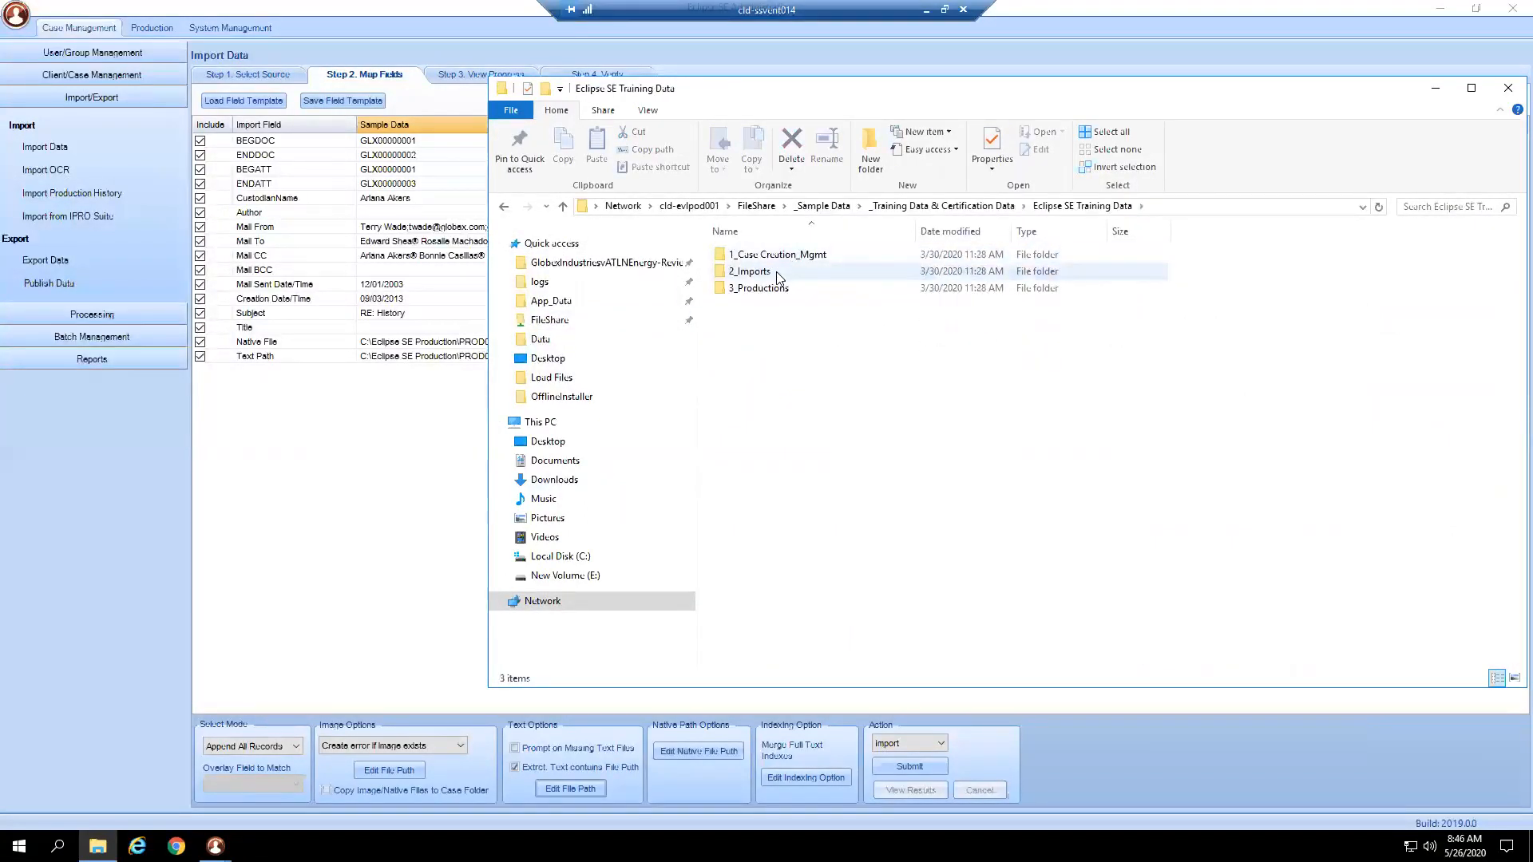
pyautogui.doubleClick(775, 272)
pyautogui.doubleClick(780, 273)
pyautogui.click(795, 262)
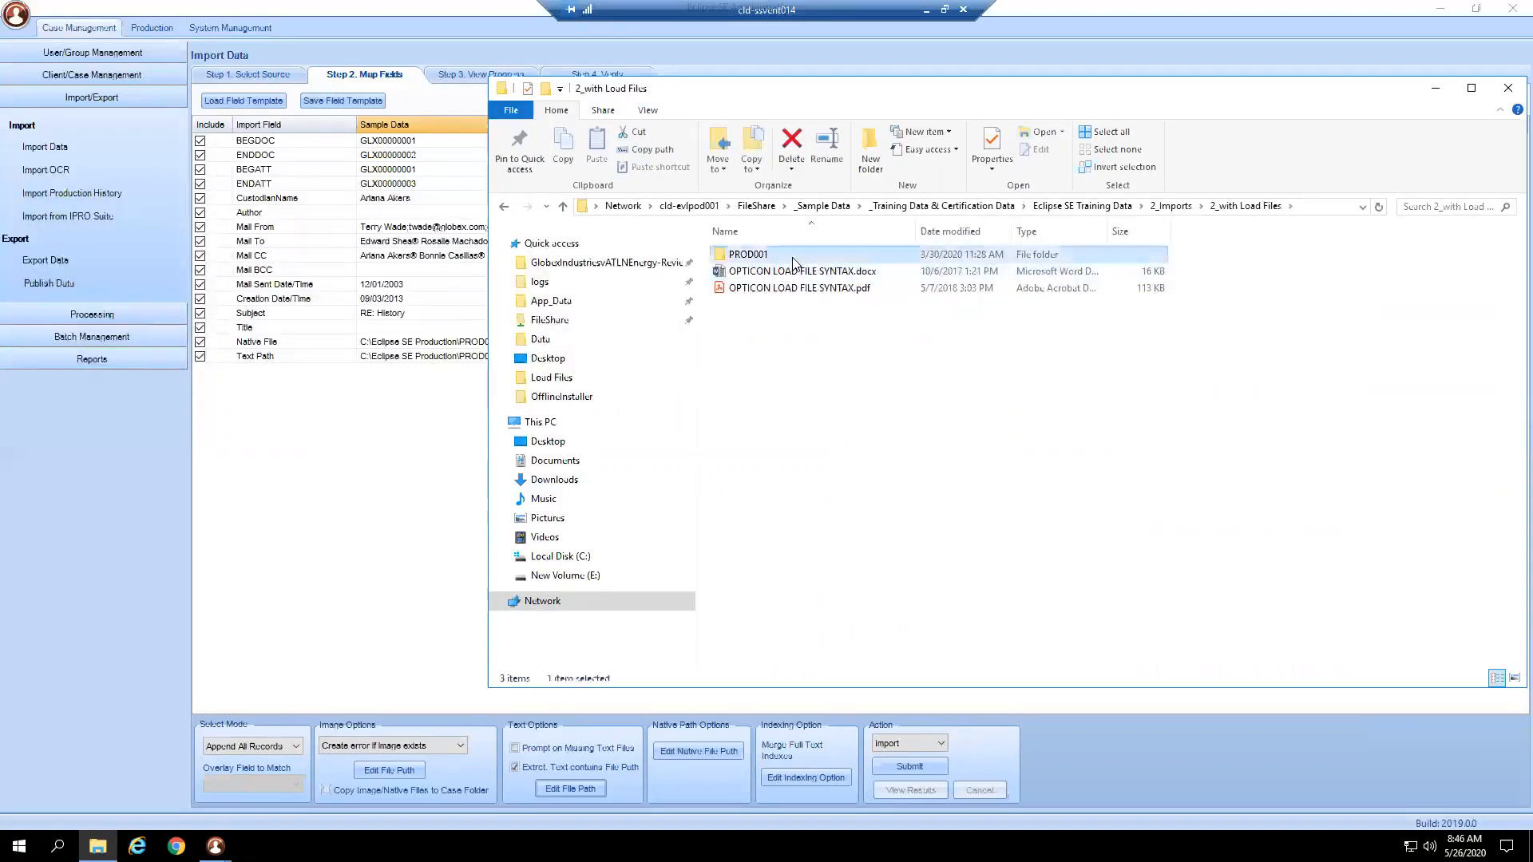
pyautogui.doubleClick(794, 262)
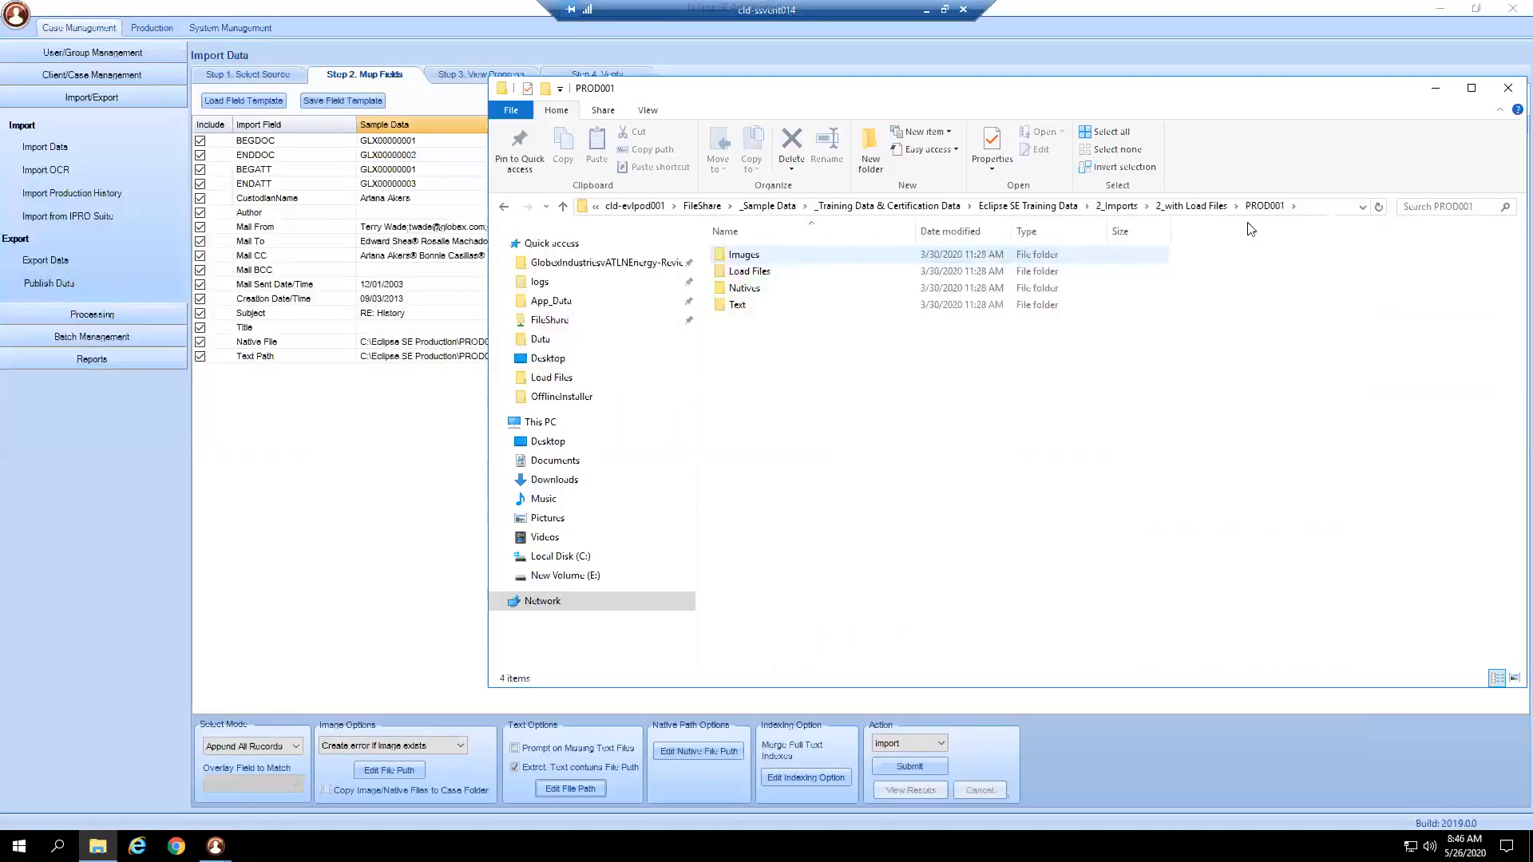
# Copy the PROD001 folder's network path from the address bar and minimize Explorer.
pyautogui.moveTo(902, 89); pyautogui.dragTo(765, 391)
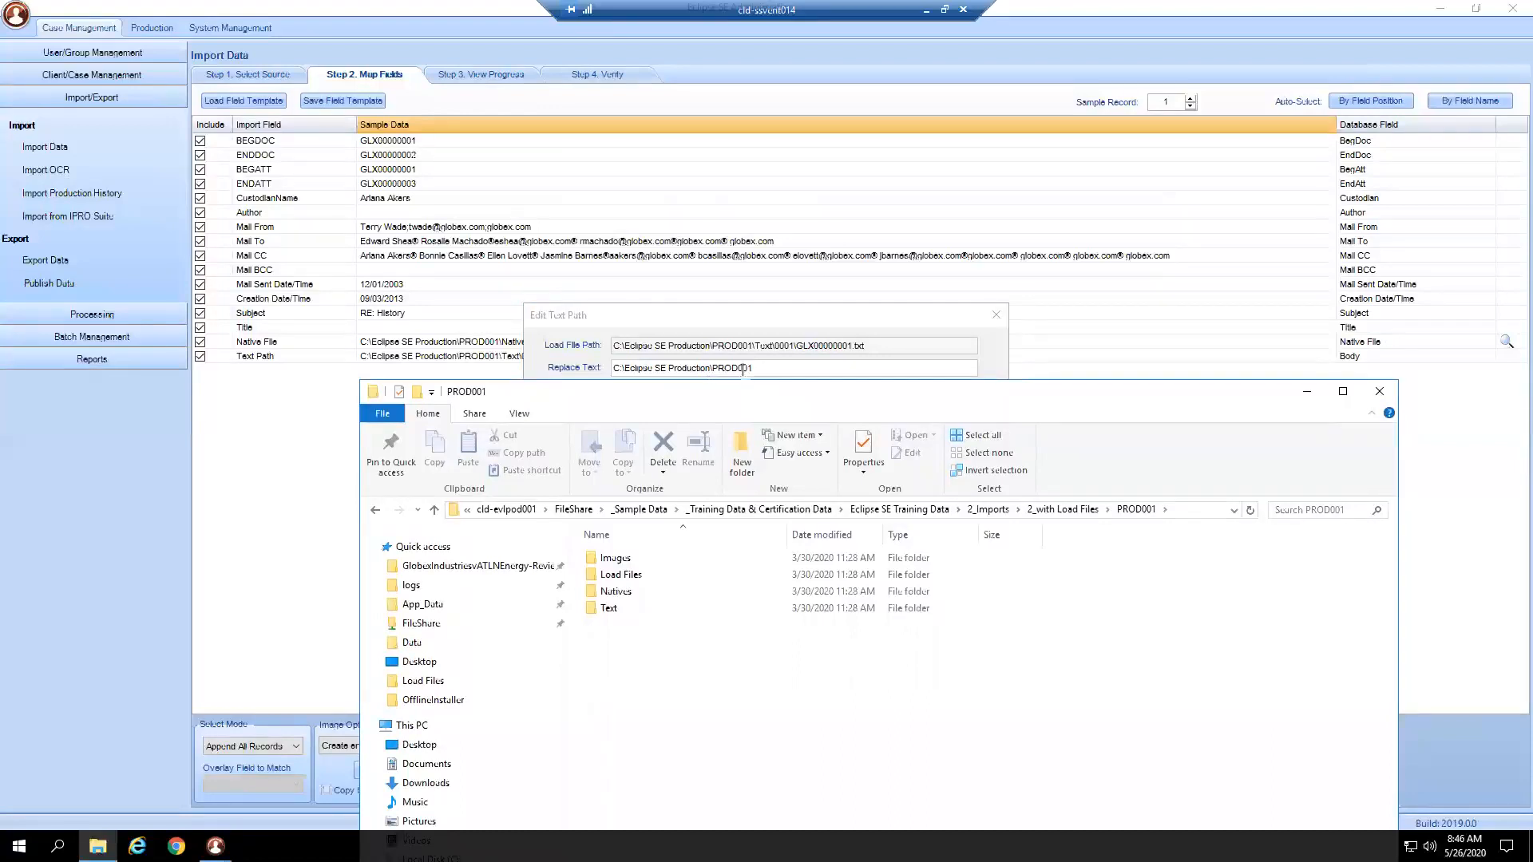
pyautogui.click(1175, 510)
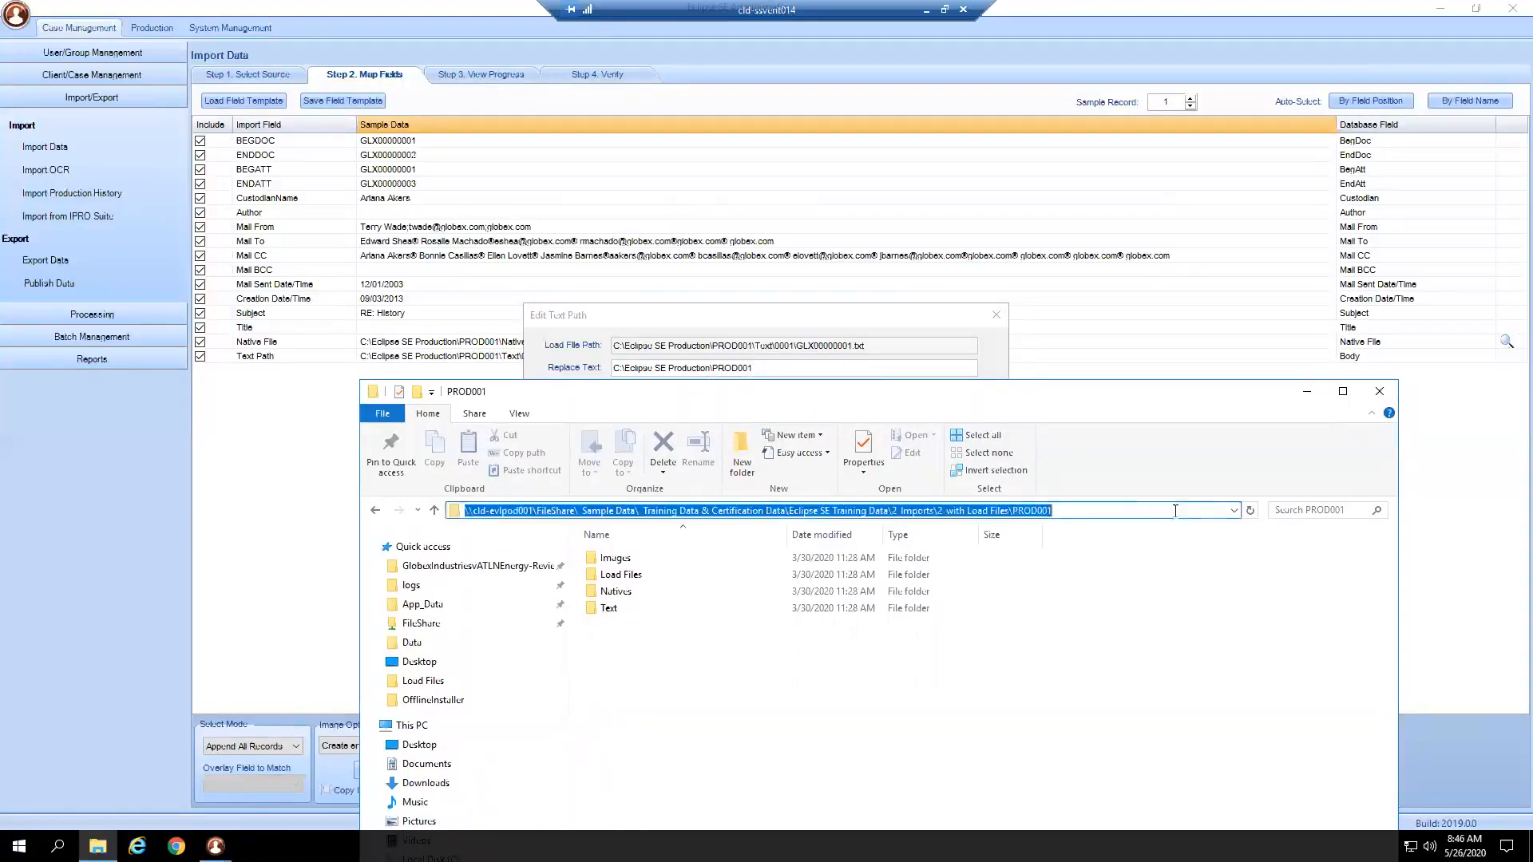
pyautogui.rightClick(1044, 511)
pyautogui.click(1084, 560)
pyautogui.click(1306, 392)
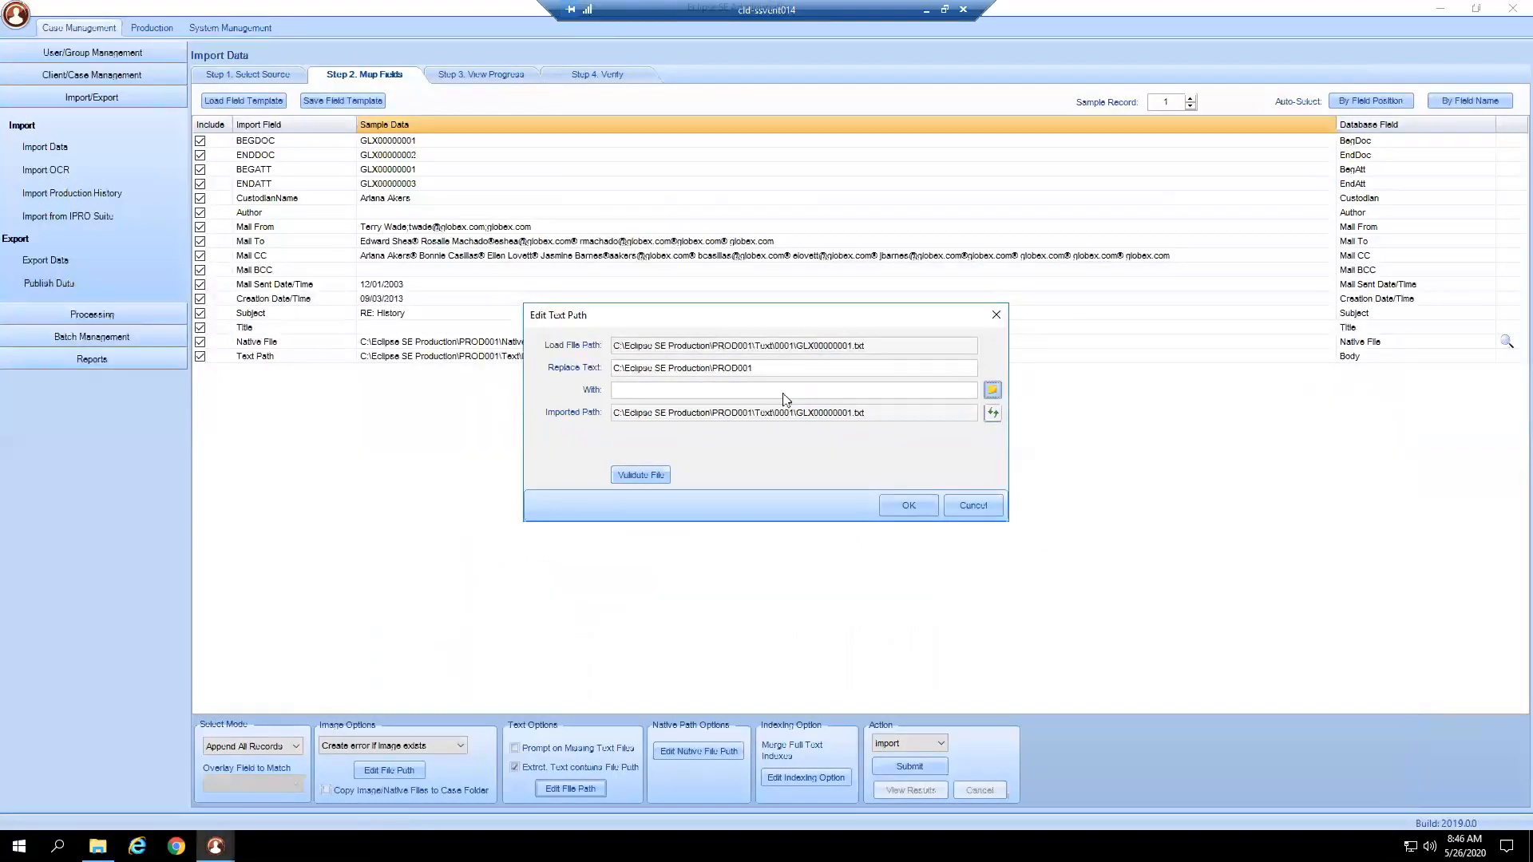
# Paste the PROD001 network path into the With replacement field.
pyautogui.rightClick(784, 394)
pyautogui.click(825, 459)
pyautogui.moveTo(848, 389); pyautogui.dragTo(924, 403)
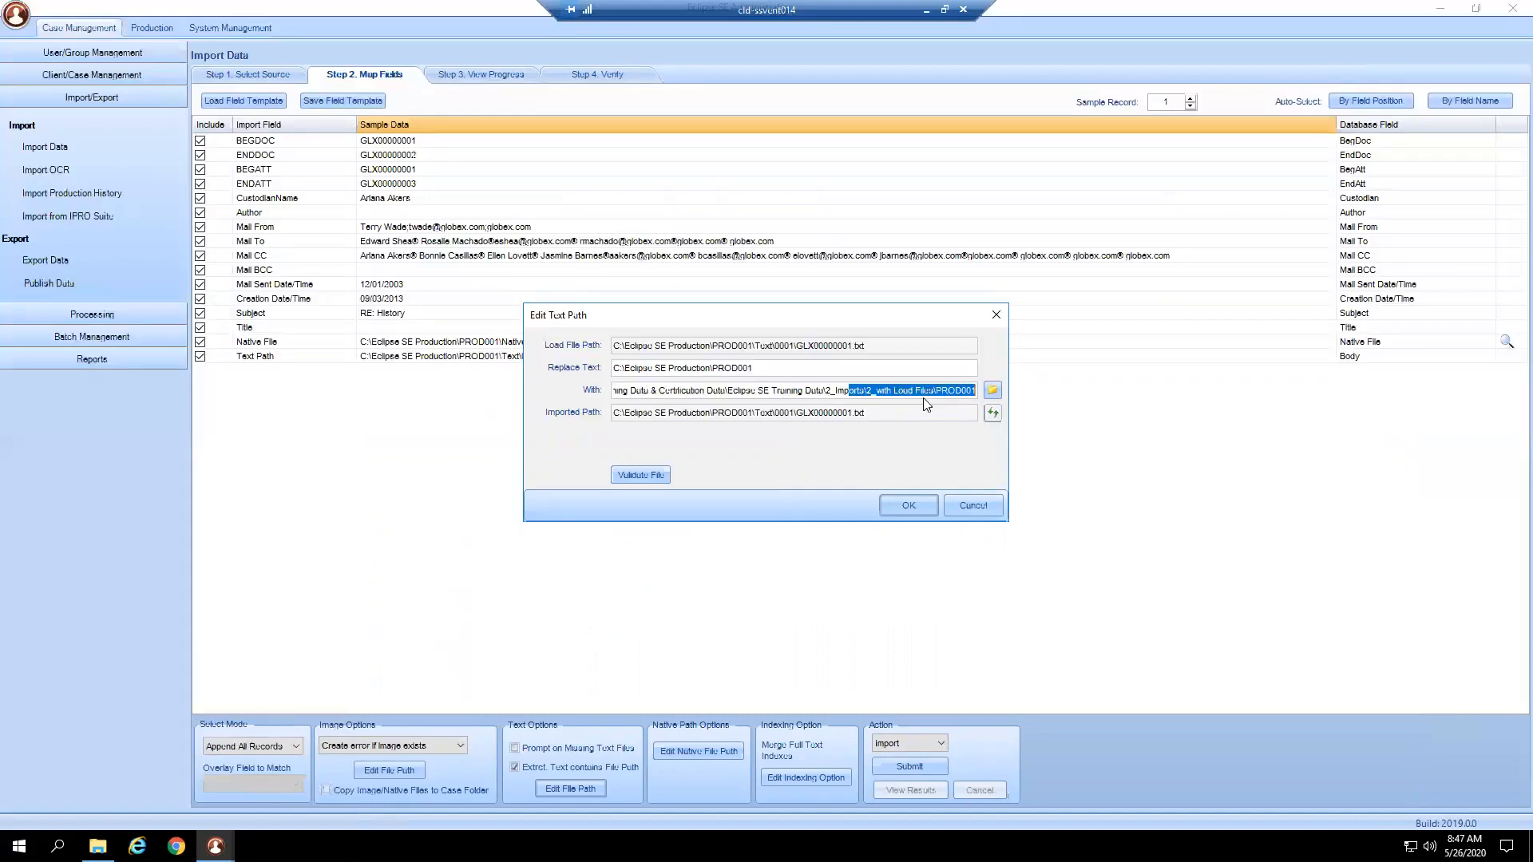
pyautogui.doubleClick(816, 391)
pyautogui.moveTo(618, 391)
pyautogui.mouseDown()
pyautogui.moveTo(585, 393)
pyautogui.moveTo(629, 403)
pyautogui.mouseUp()
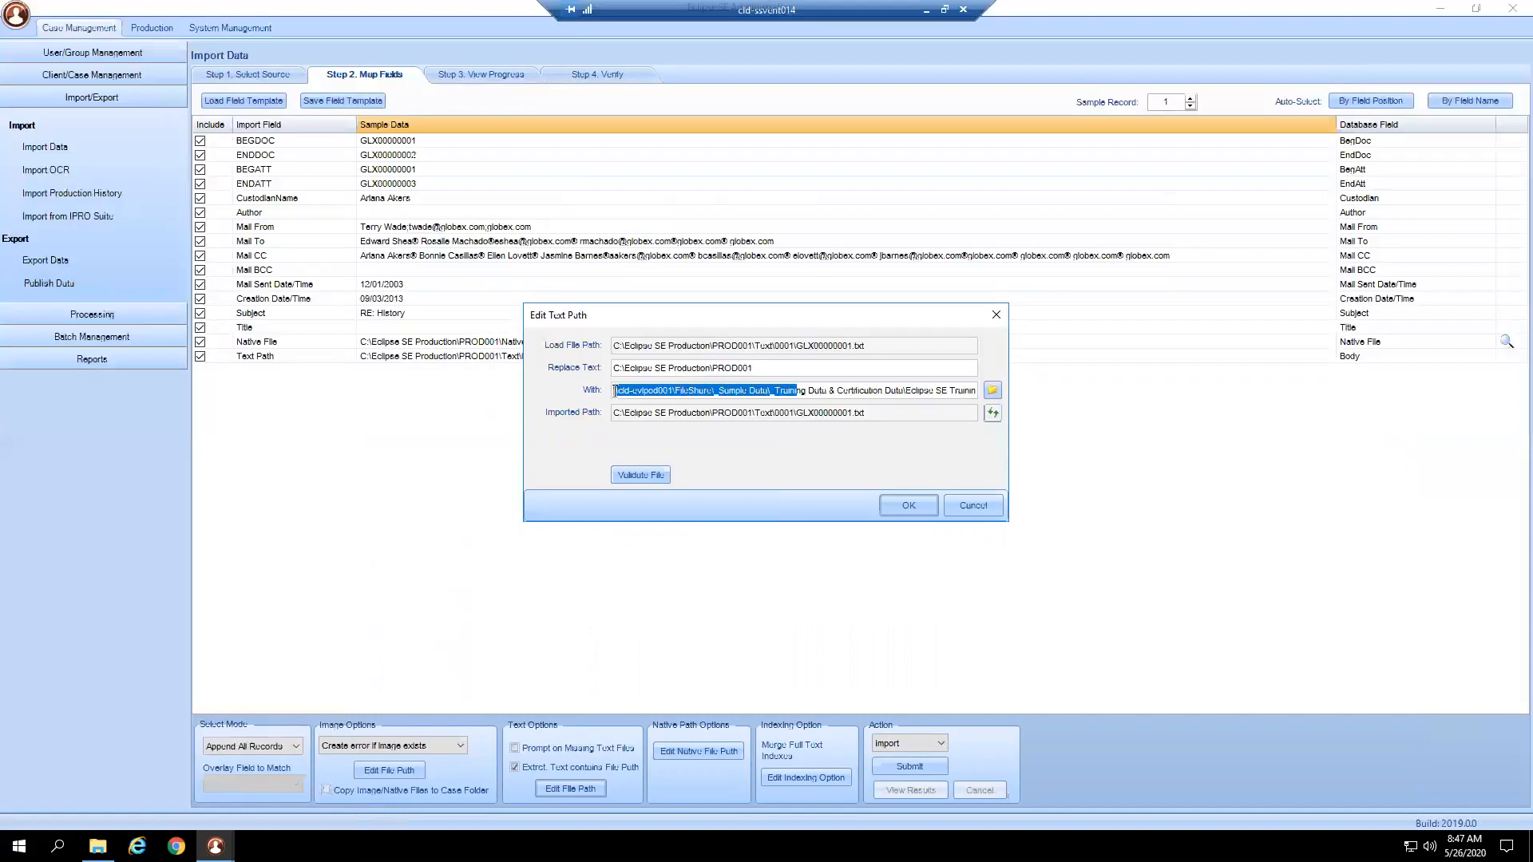
pyautogui.click(616, 391)
pyautogui.hotkey('shift', 'End')
pyautogui.press('Delete')
pyautogui.hotkey('ctrl', 'z')
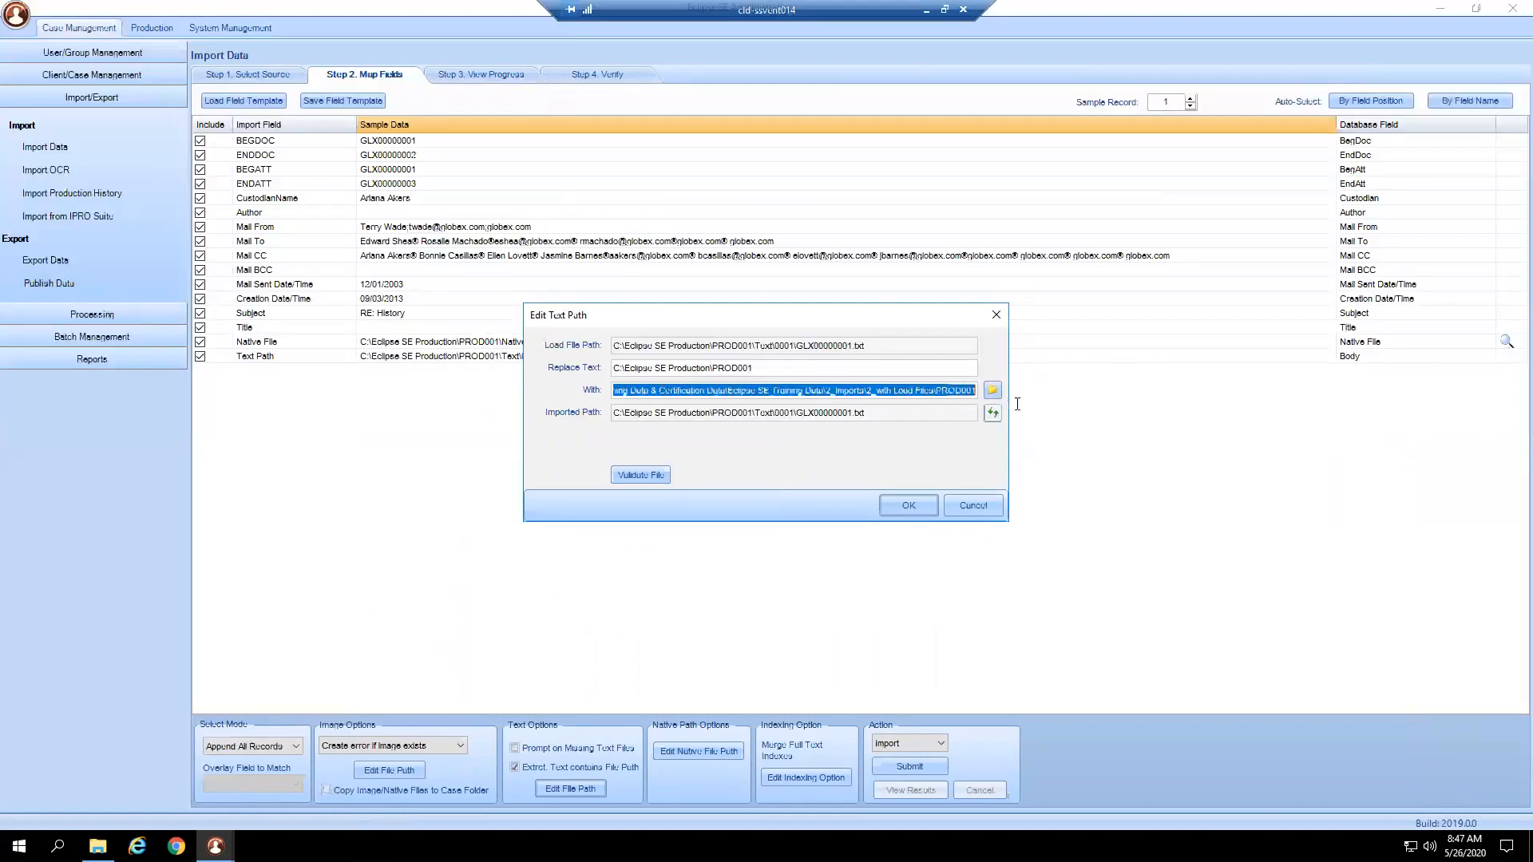
# Copy the replacement path again and compare it with the Text\0001 load file path.
pyautogui.rightClick(952, 390)
pyautogui.click(993, 444)
pyautogui.moveTo(755, 345); pyautogui.dragTo(866, 345)
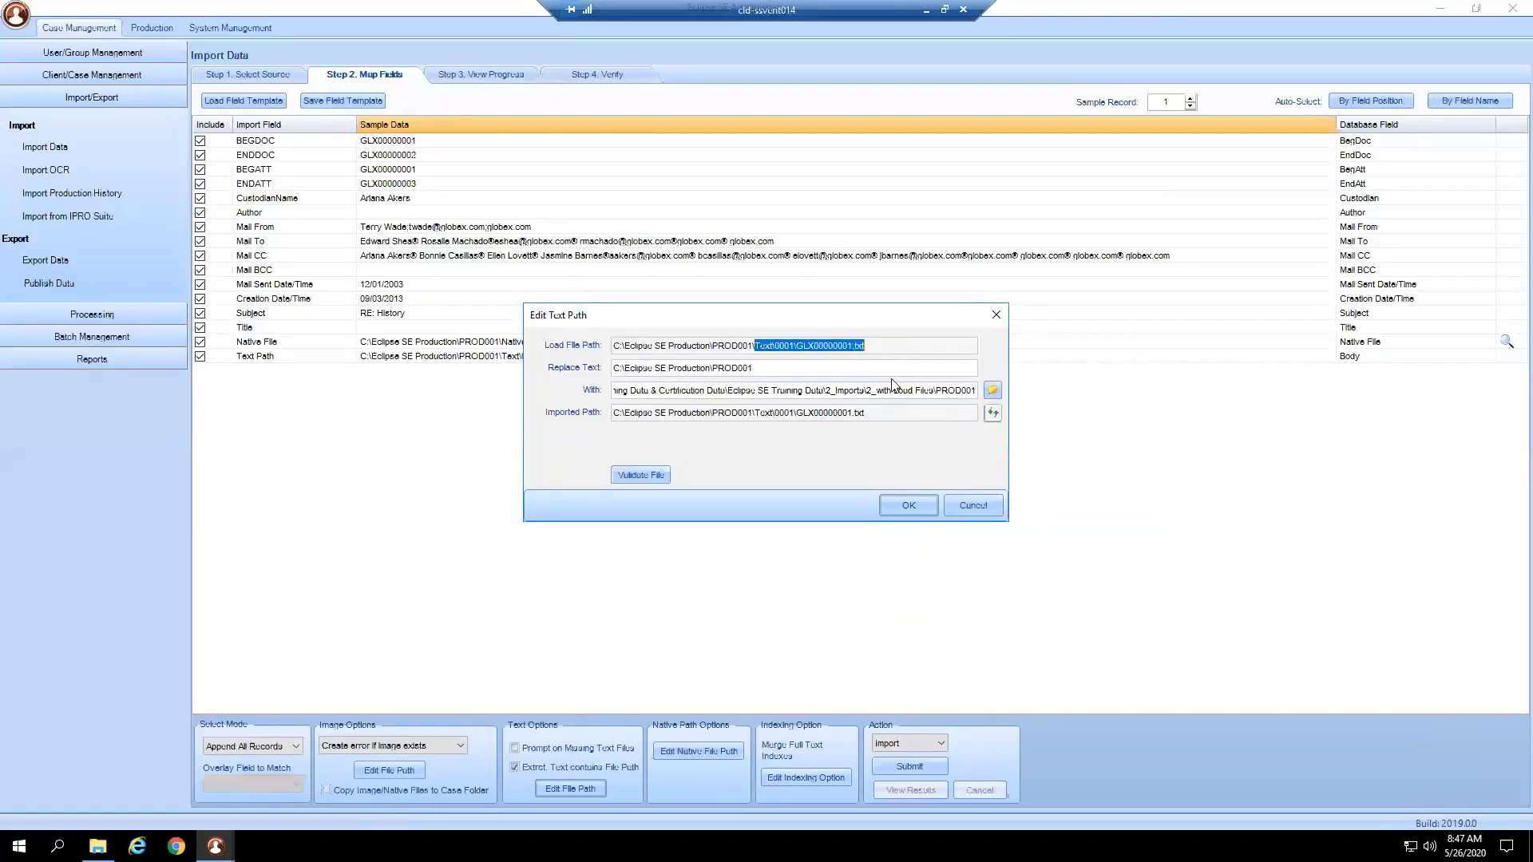
pyautogui.moveTo(935, 390); pyautogui.dragTo(975, 393)
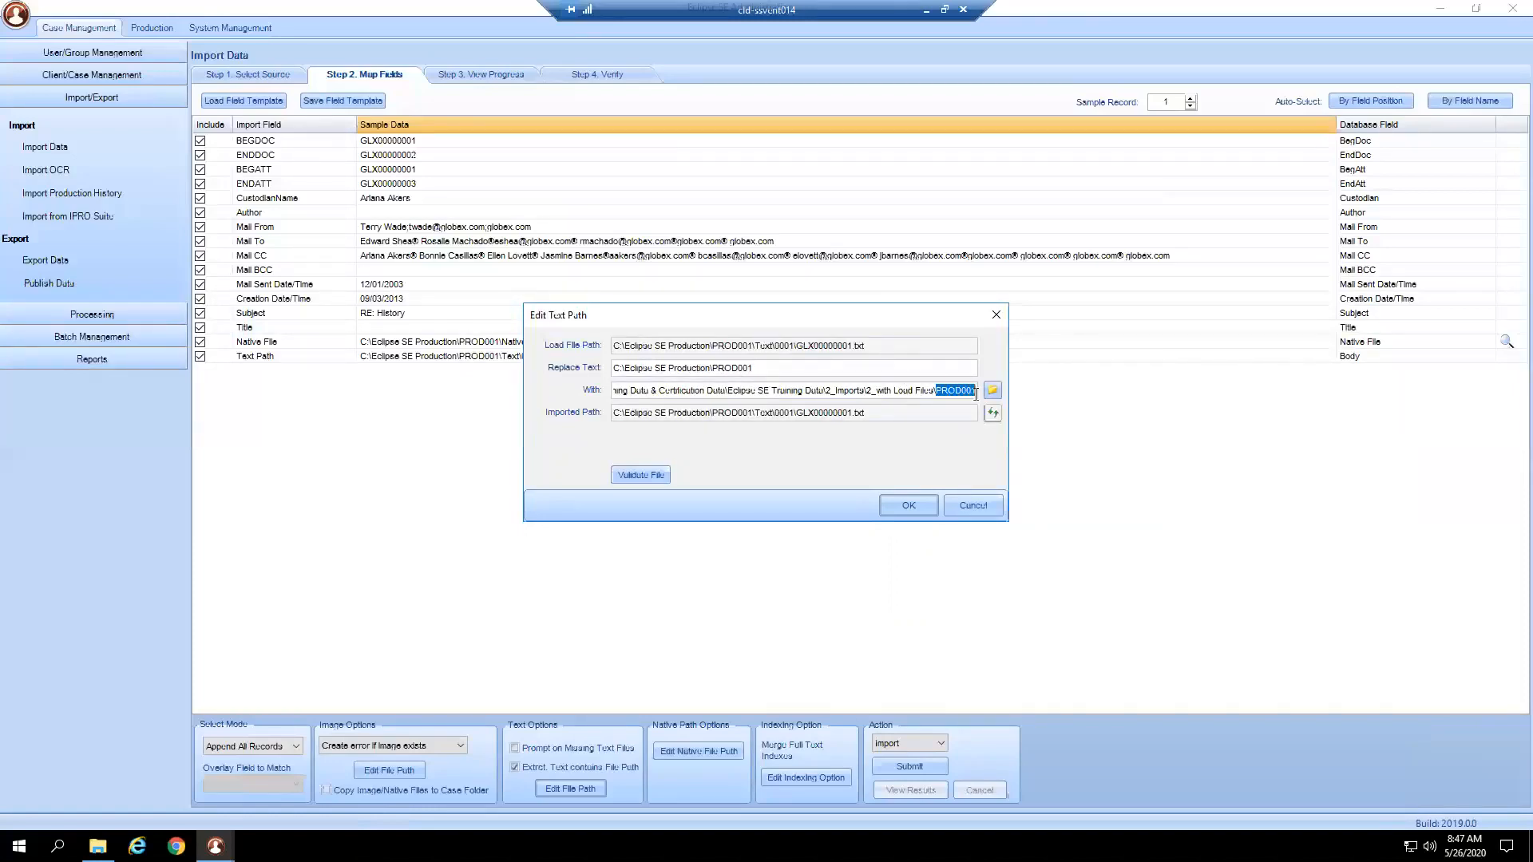
pyautogui.doubleClick(774, 345)
# Preview and validate the remapped text path, retrying with the trailing PROD001 removed.
pyautogui.click(992, 413)
pyautogui.click(653, 477)
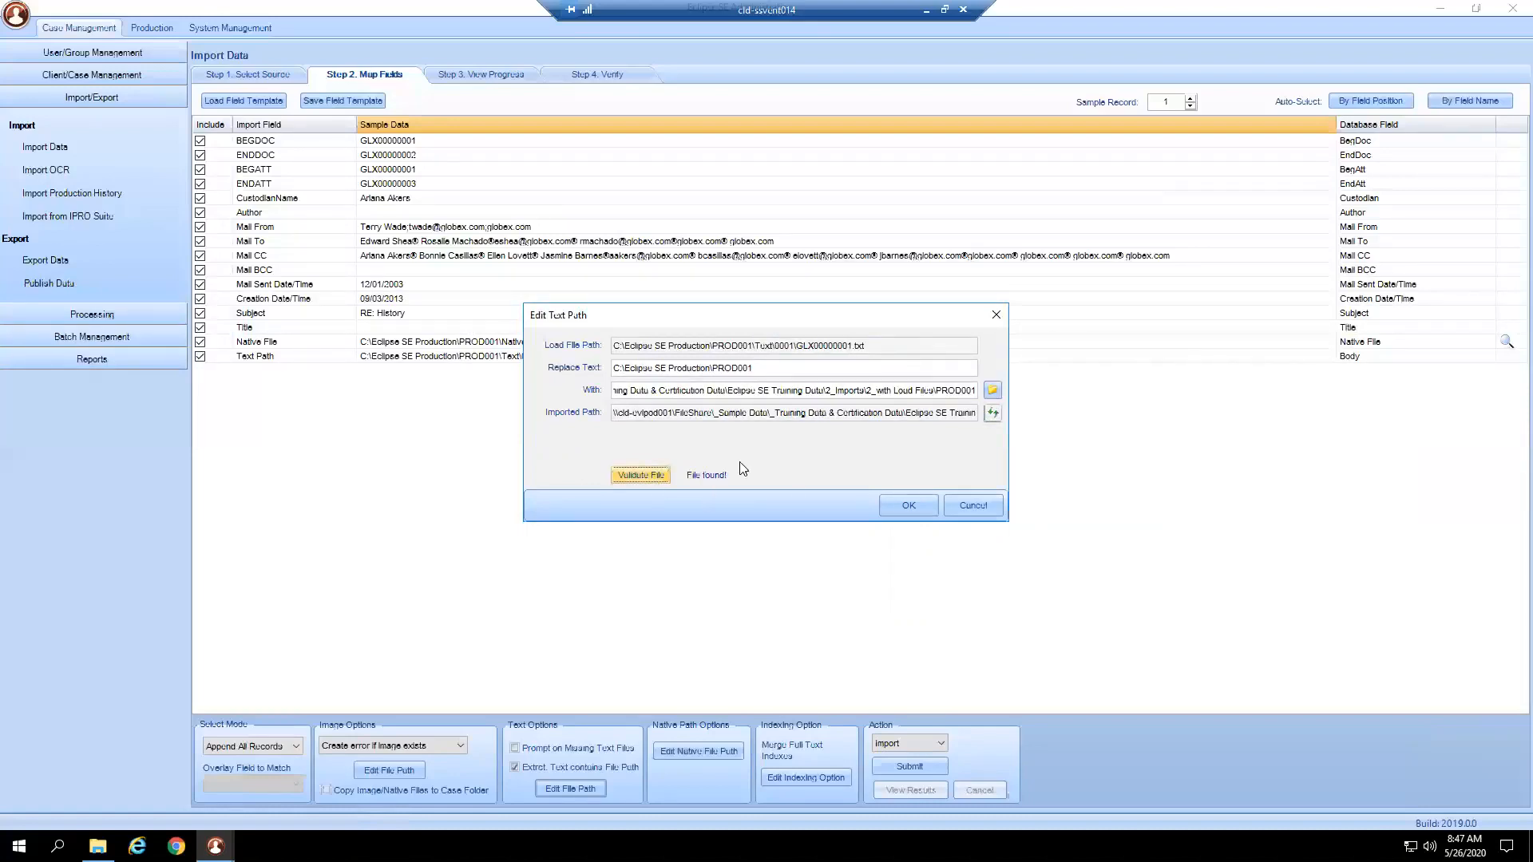
pyautogui.doubleClick(964, 391)
pyautogui.press('BackSpace')
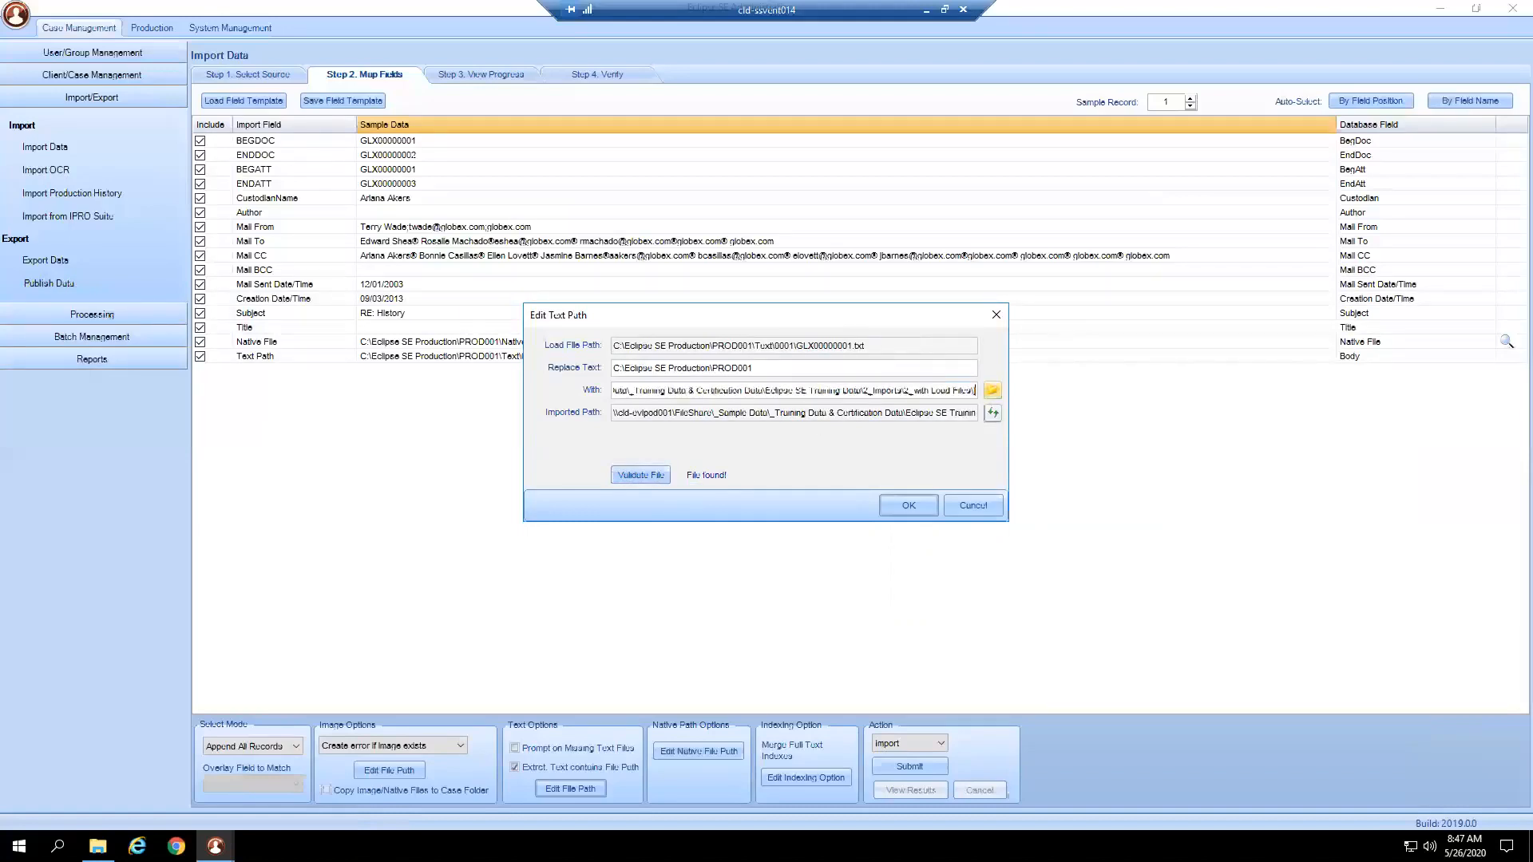
pyautogui.click(992, 414)
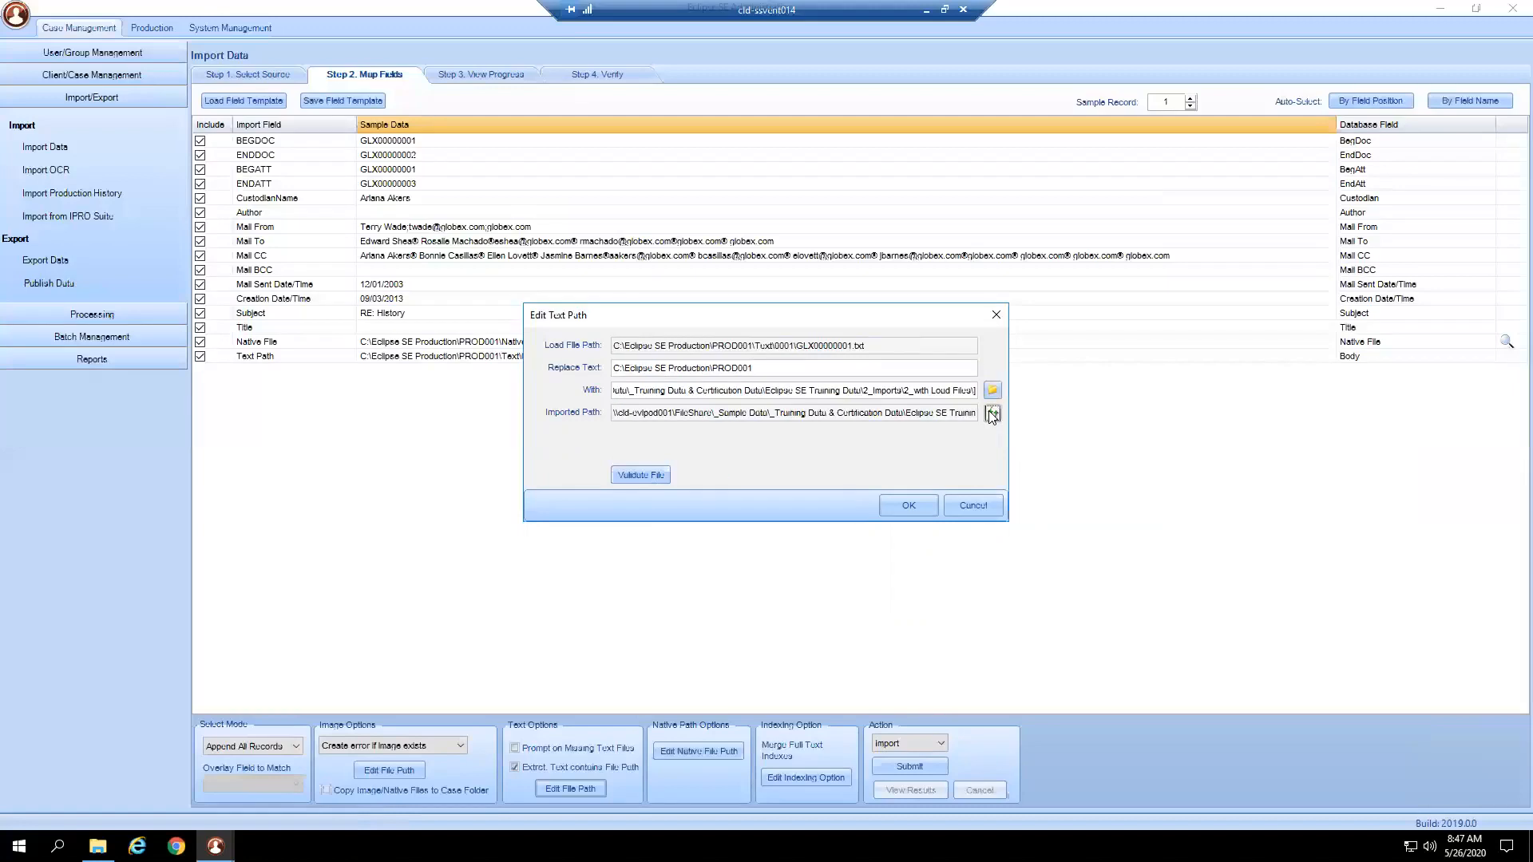
pyautogui.moveTo(759, 369); pyautogui.dragTo(715, 372)
pyautogui.click(657, 477)
# Clear With, re-paste the full PROD001 network path, and validate until 'File found!'.
pyautogui.moveTo(762, 391); pyautogui.dragTo(623, 391)
pyautogui.hotkey('shift', 'End')
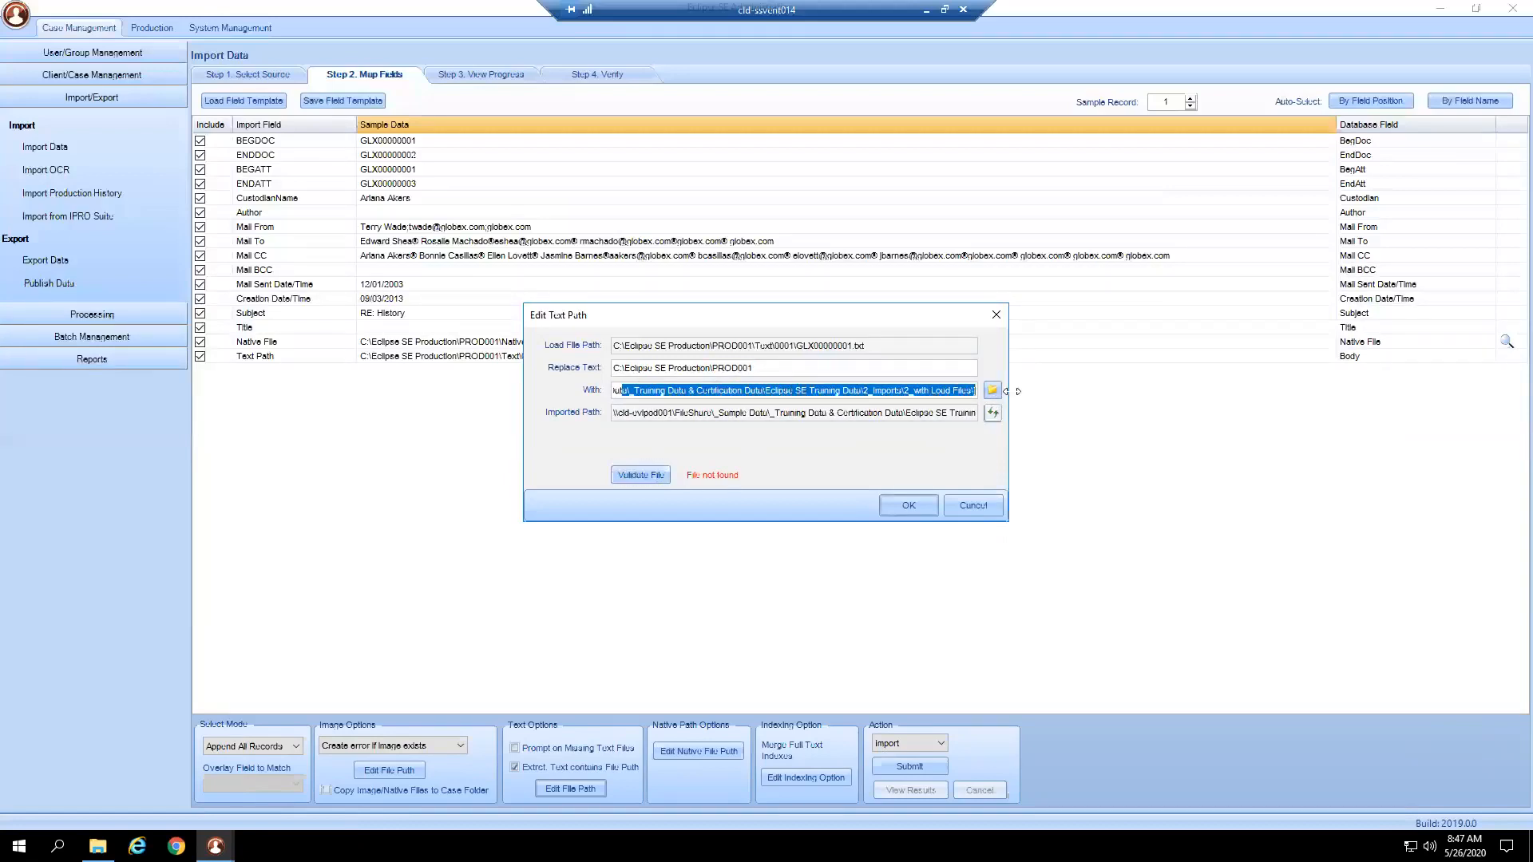
pyautogui.press('BackSpace')
pyautogui.moveTo(726, 389); pyautogui.dragTo(602, 373)
pyautogui.press('BackSpace')
pyautogui.rightClick(627, 390)
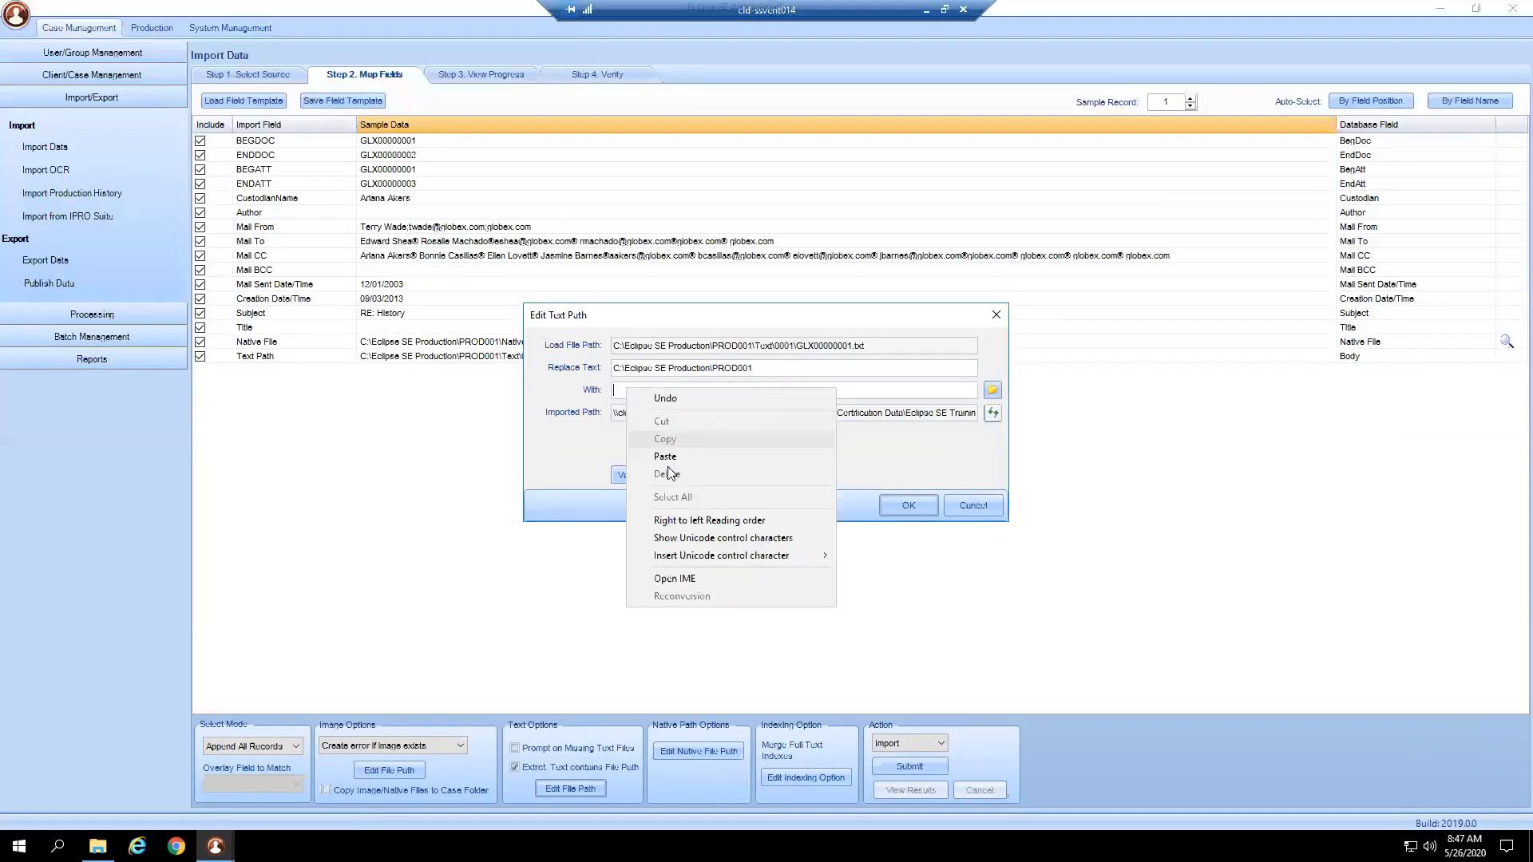
pyautogui.click(678, 461)
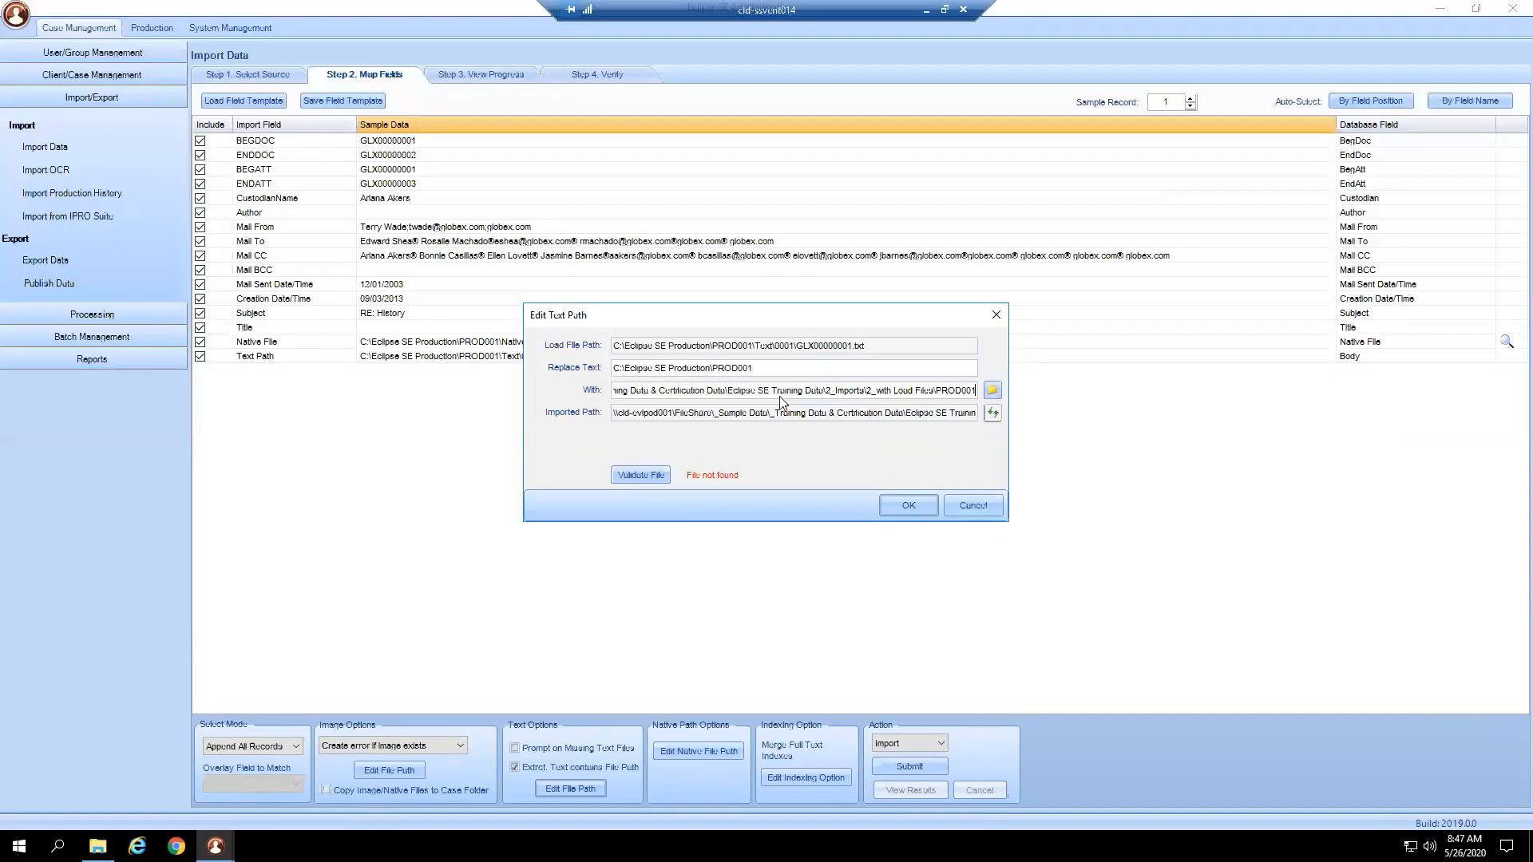
pyautogui.moveTo(754, 369); pyautogui.dragTo(716, 370)
pyautogui.moveTo(936, 391); pyautogui.dragTo(979, 396)
pyautogui.click(641, 475)
# Accept the text path, then paste the PROD001 network path into Edit Native Path, validate, and OK.
pyautogui.click(905, 504)
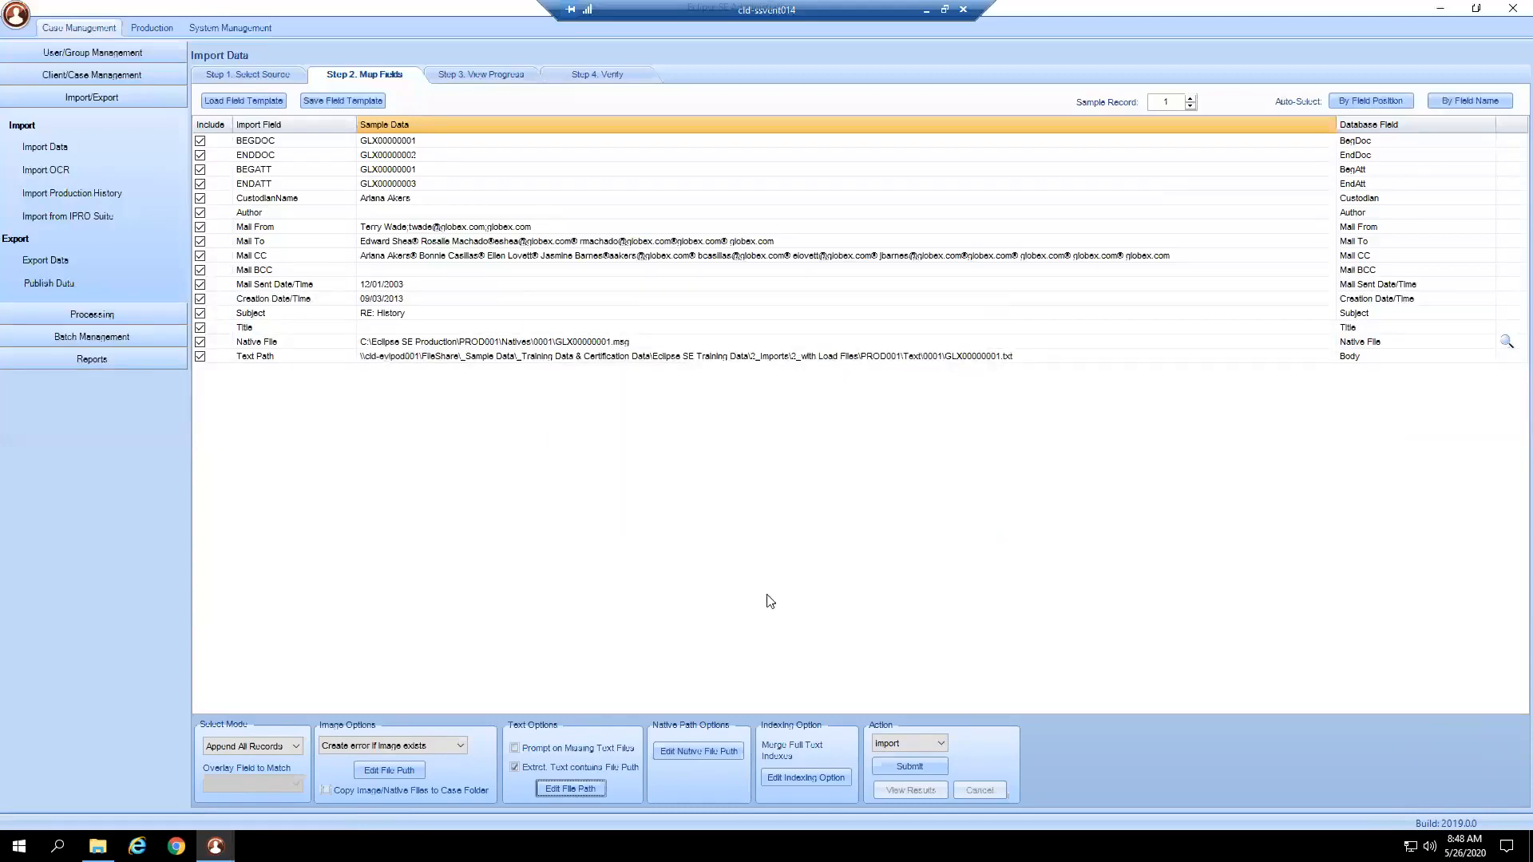
pyautogui.click(713, 752)
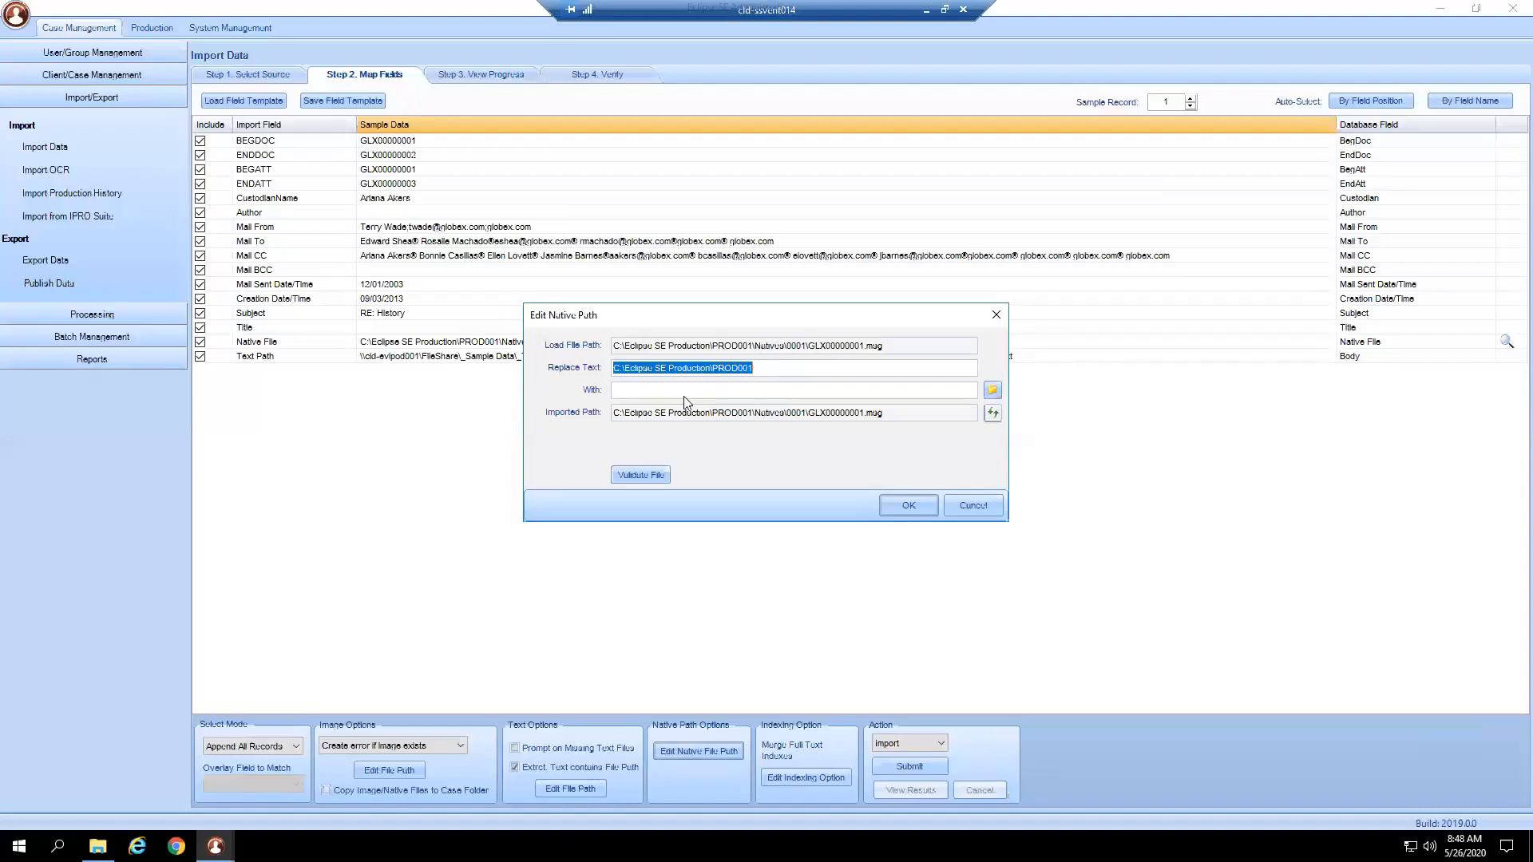
pyautogui.click(656, 390)
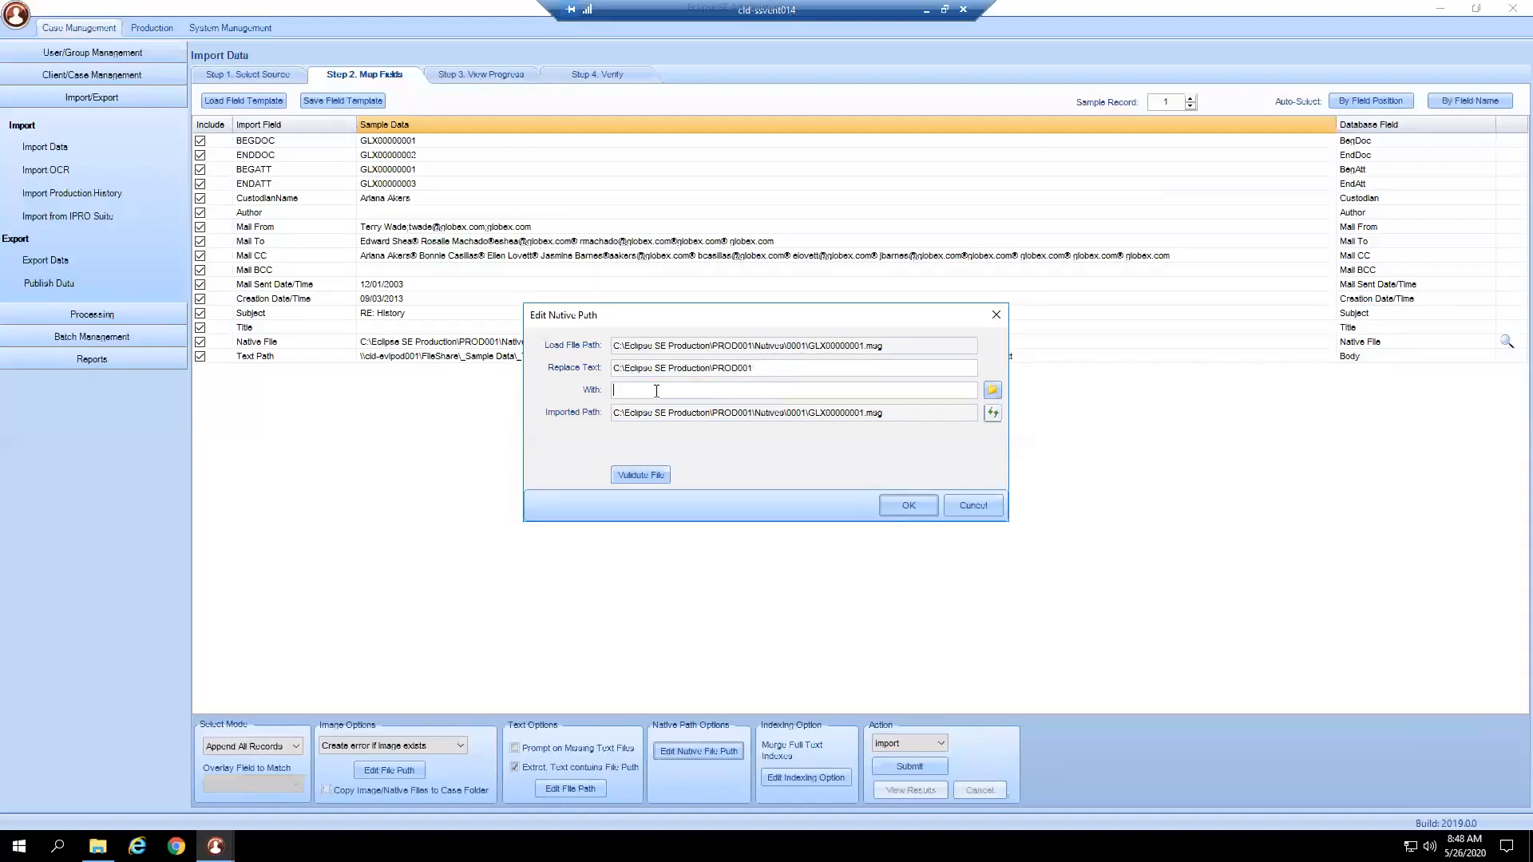
pyautogui.rightClick(656, 390)
pyautogui.click(693, 458)
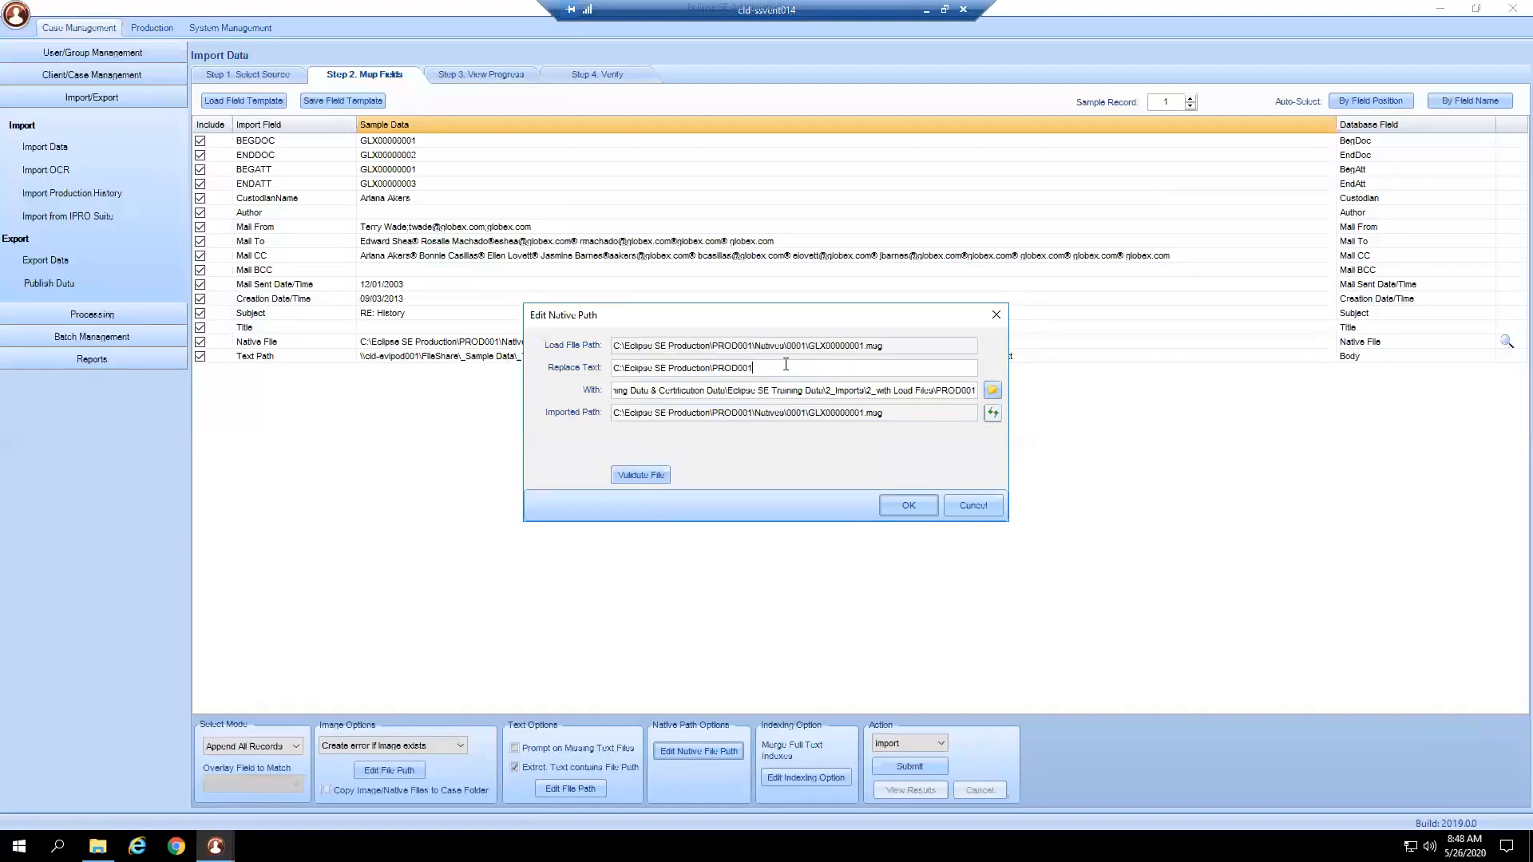
pyautogui.click(992, 413)
pyautogui.click(654, 477)
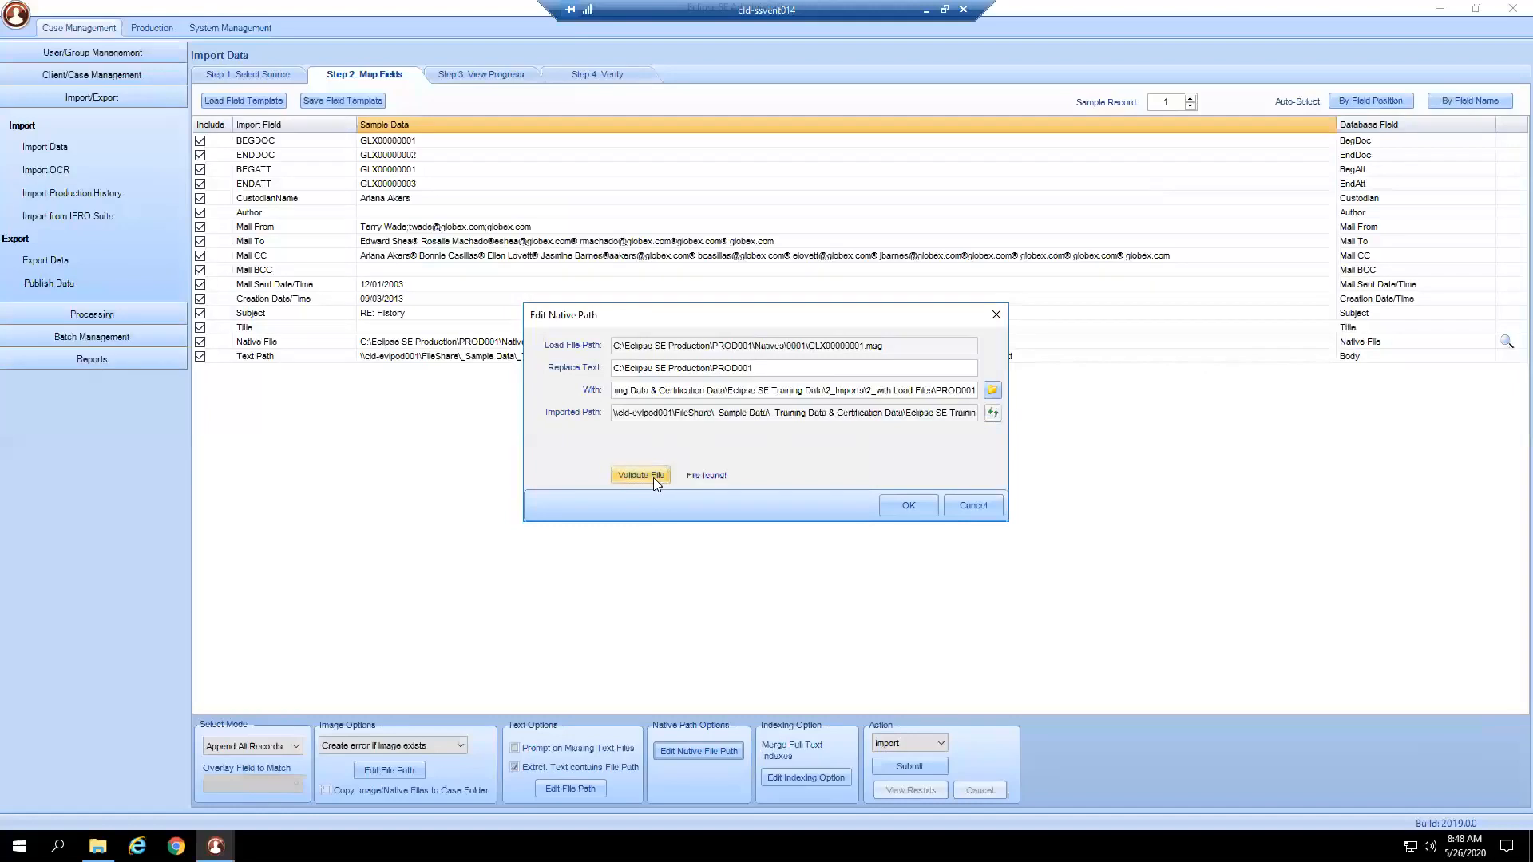
pyautogui.click(906, 508)
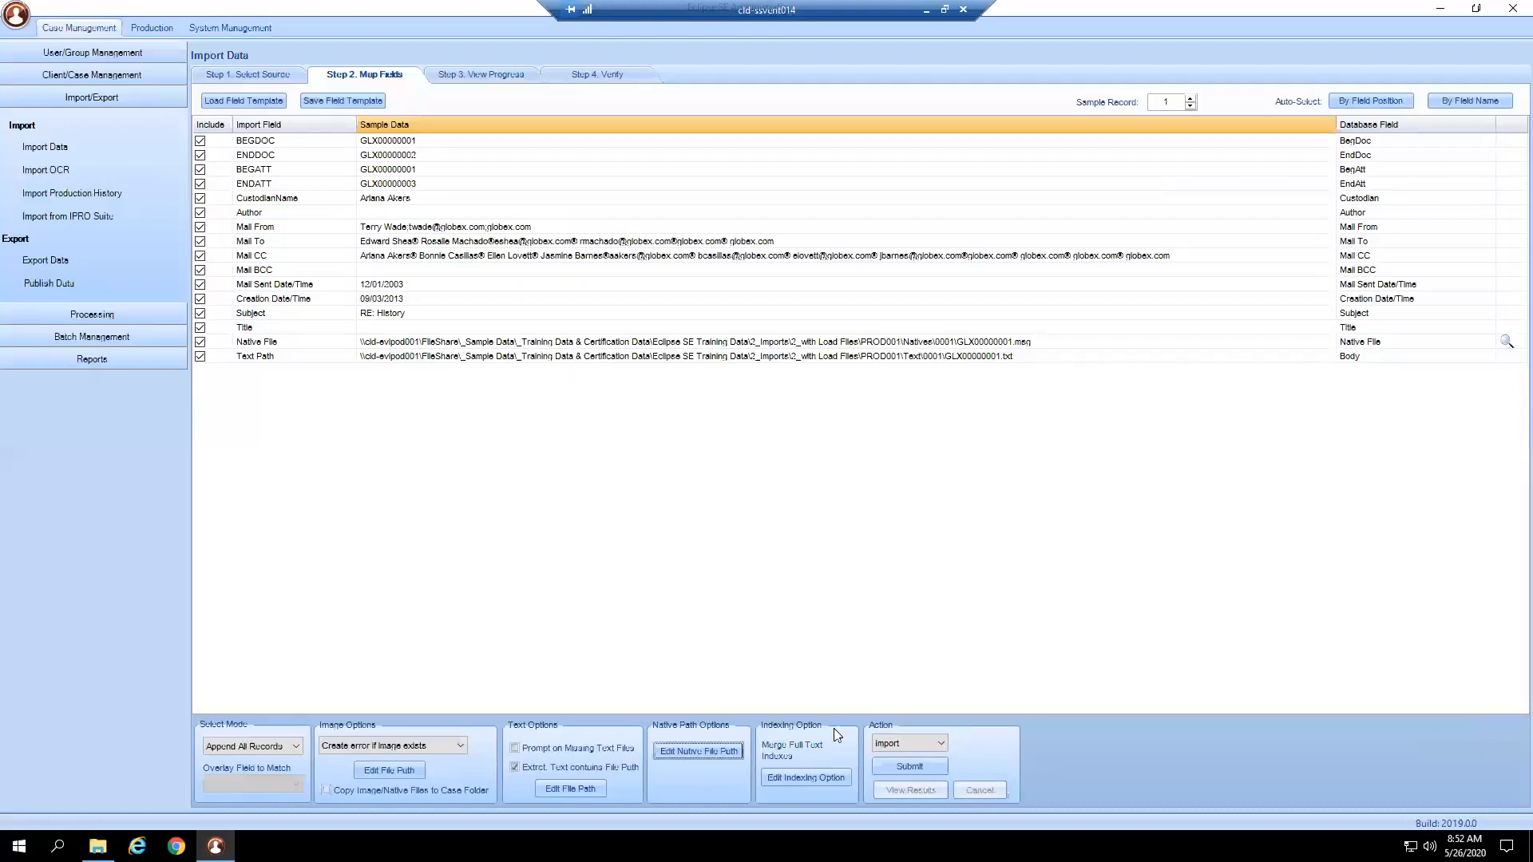
pyautogui.click(806, 778)
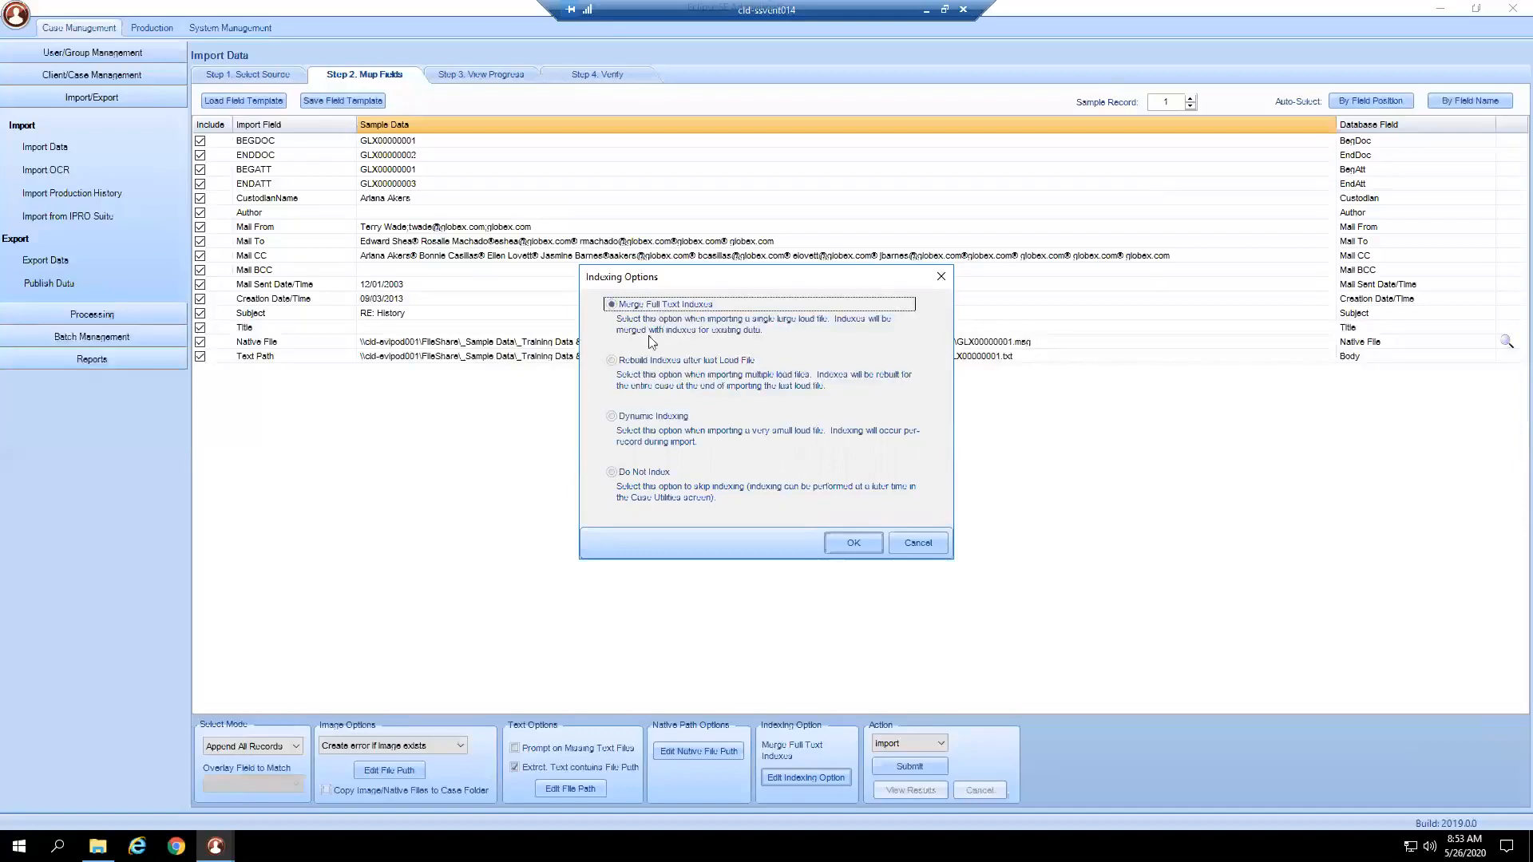
pyautogui.click(910, 543)
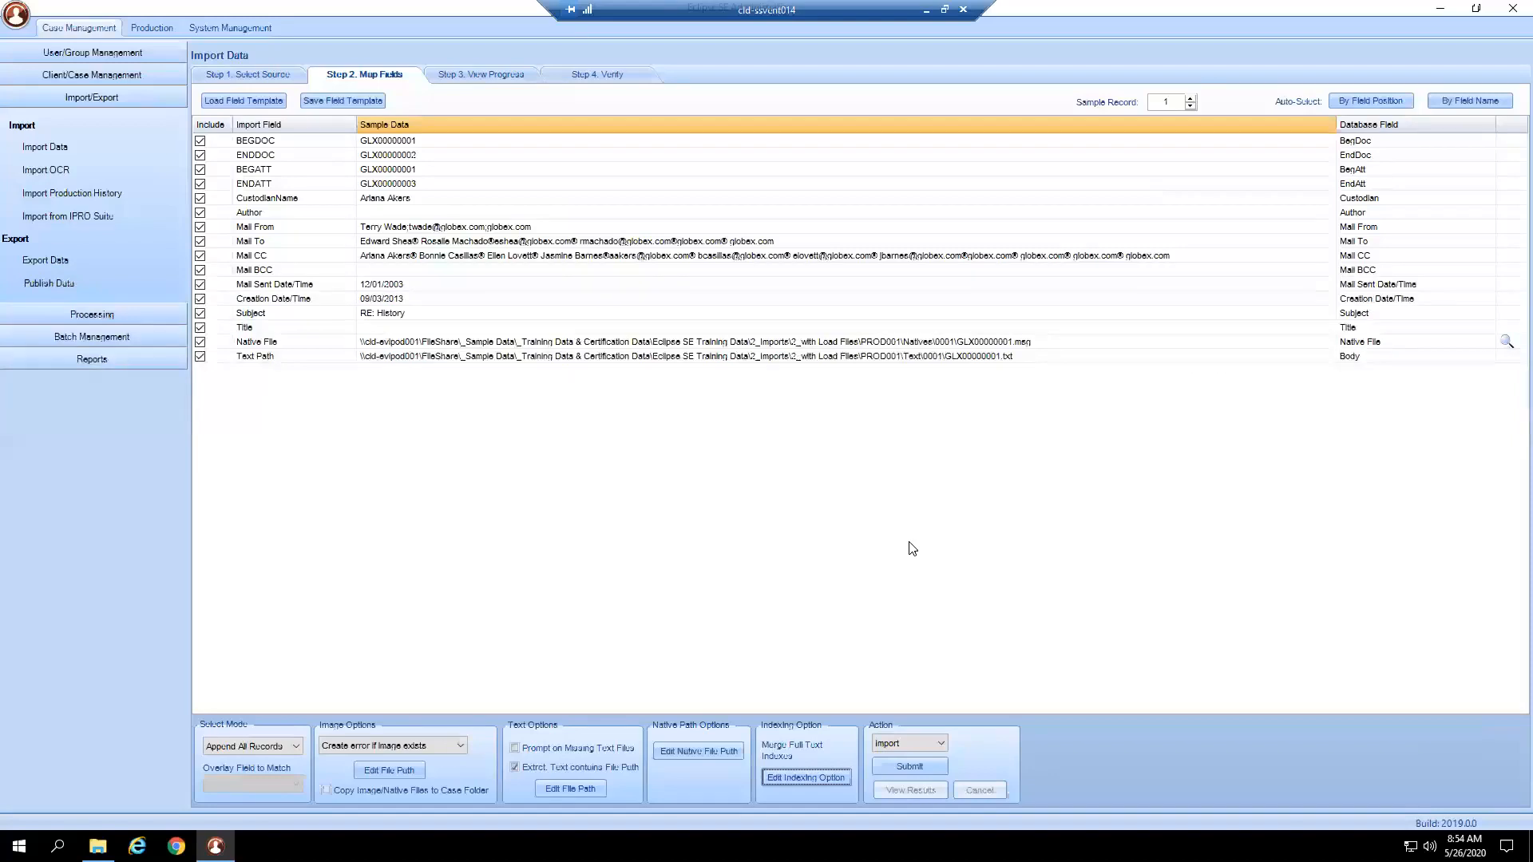
# Try the Validate action, set it back to Import, and submit the PROD001 import.
pyautogui.click(902, 742)
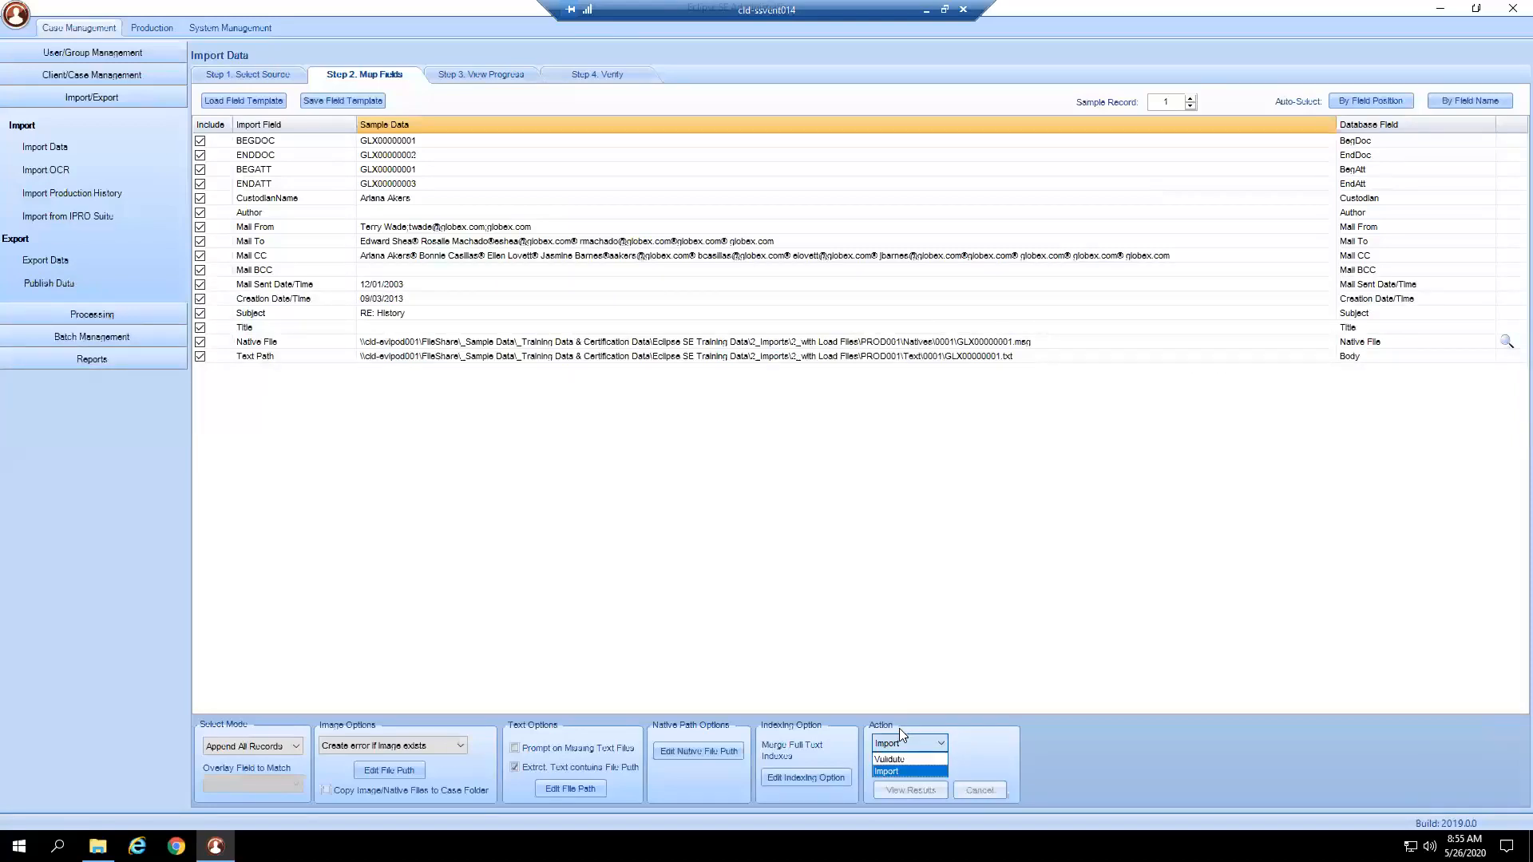
pyautogui.press('Up')
pyautogui.press('Return')
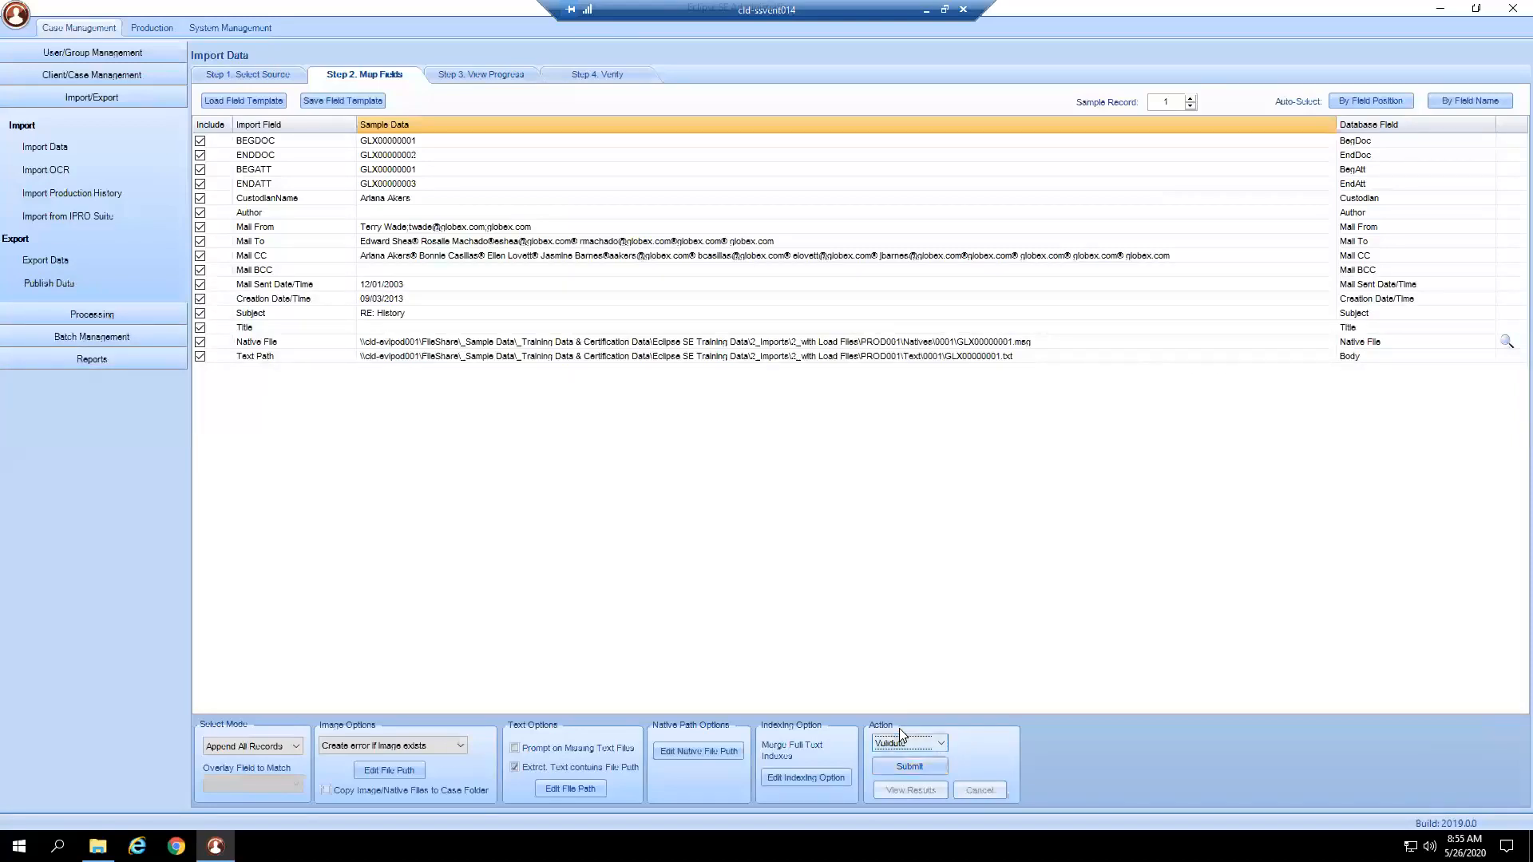
pyautogui.click(901, 738)
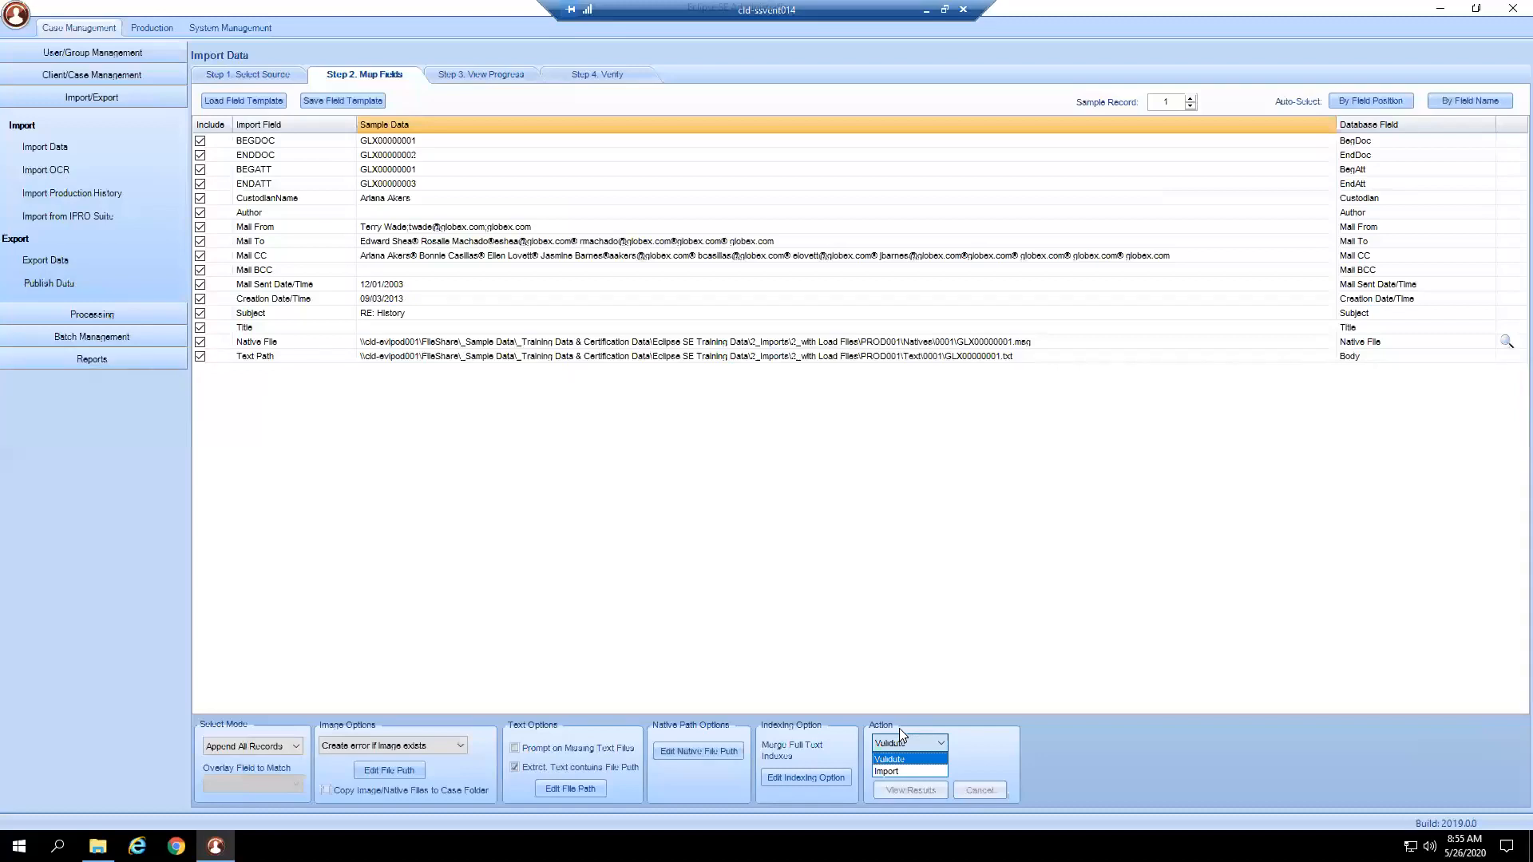
pyautogui.press('Down')
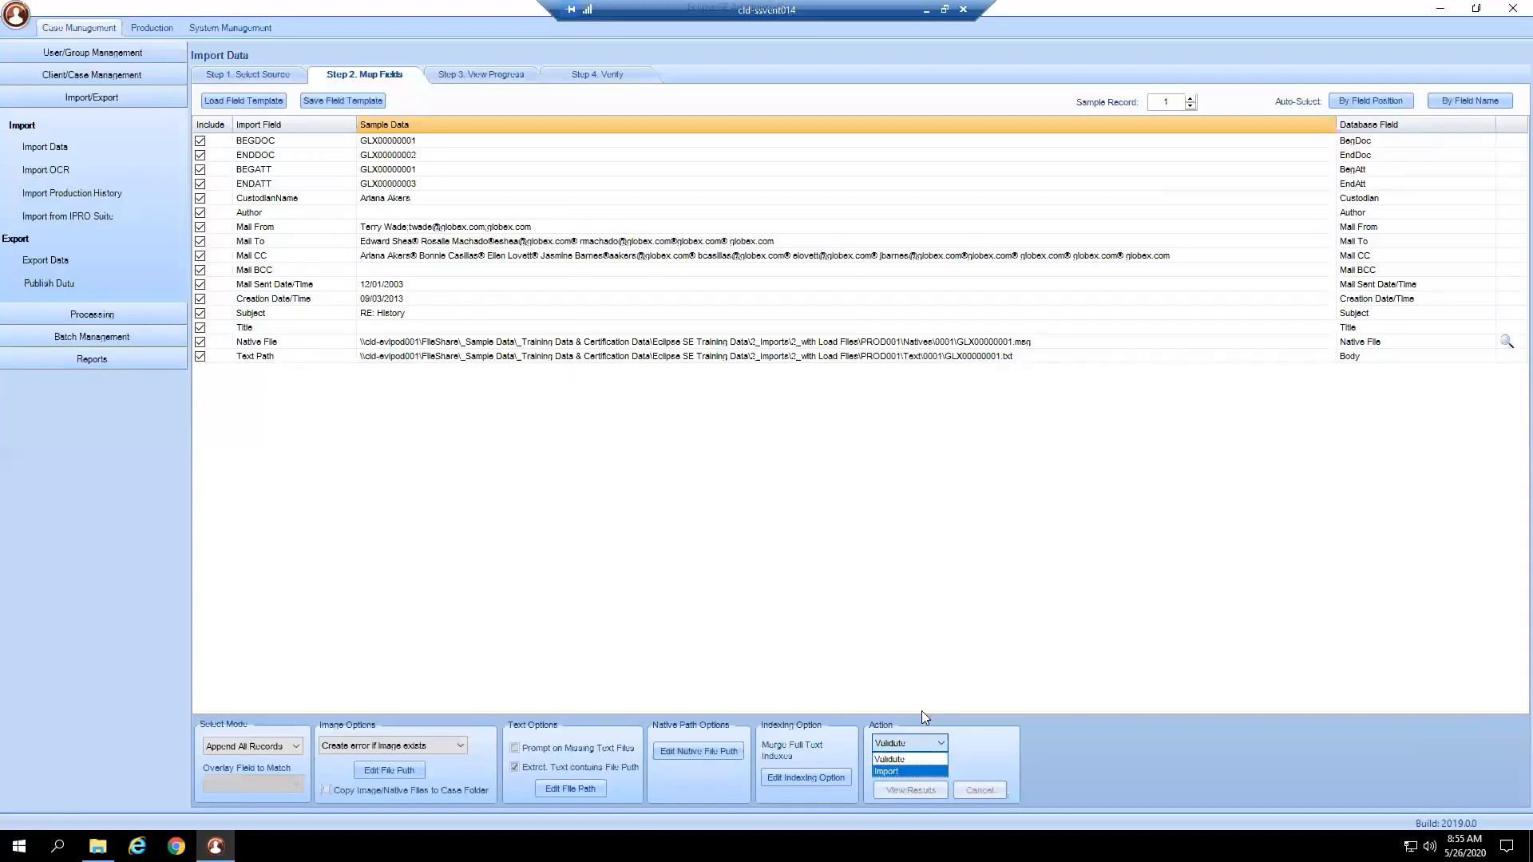
pyautogui.press('Return')
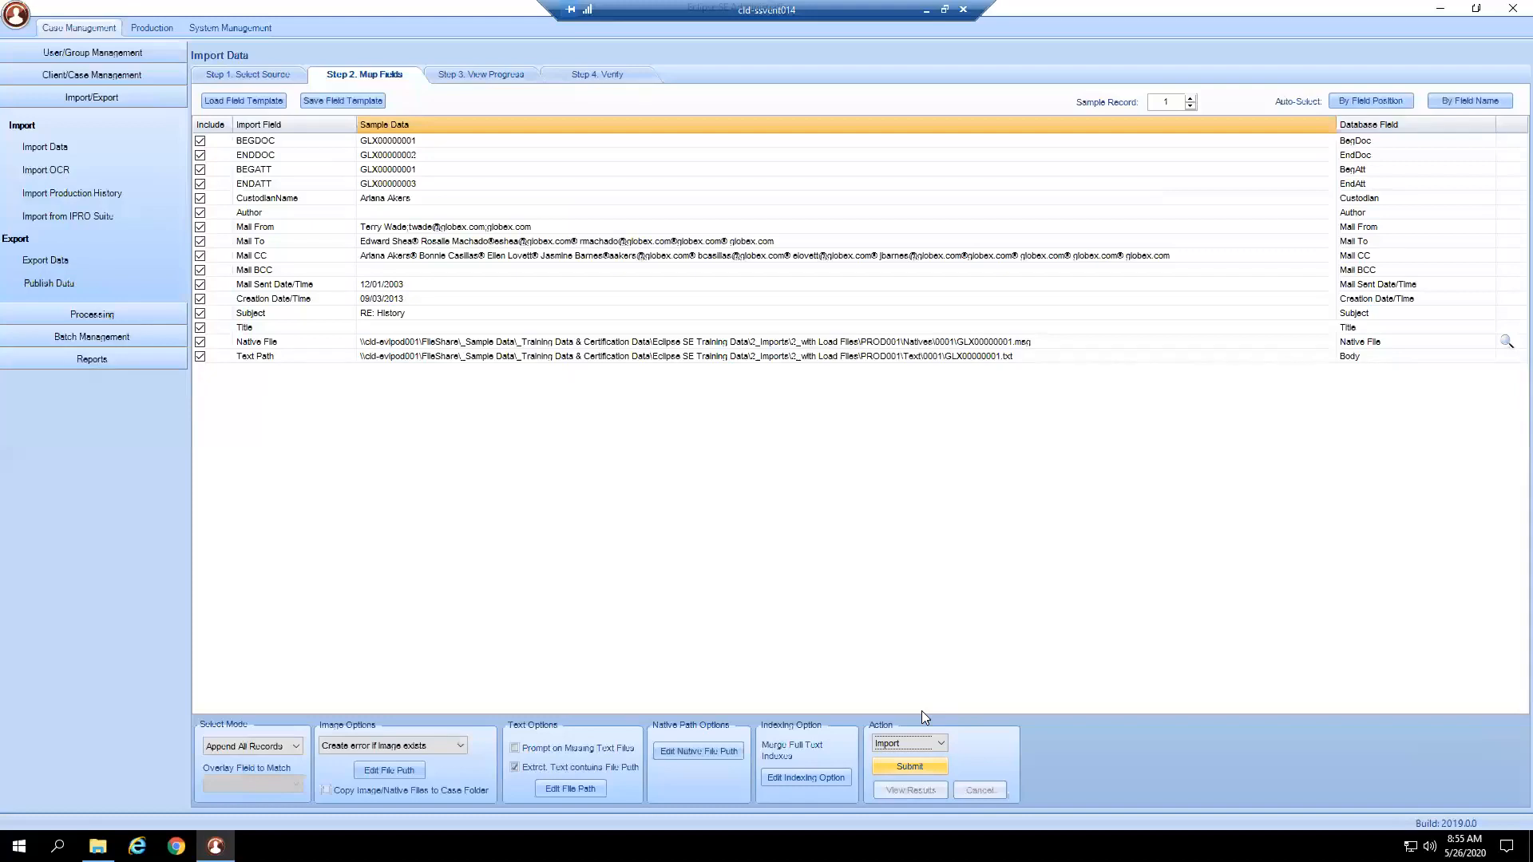
pyautogui.click(910, 766)
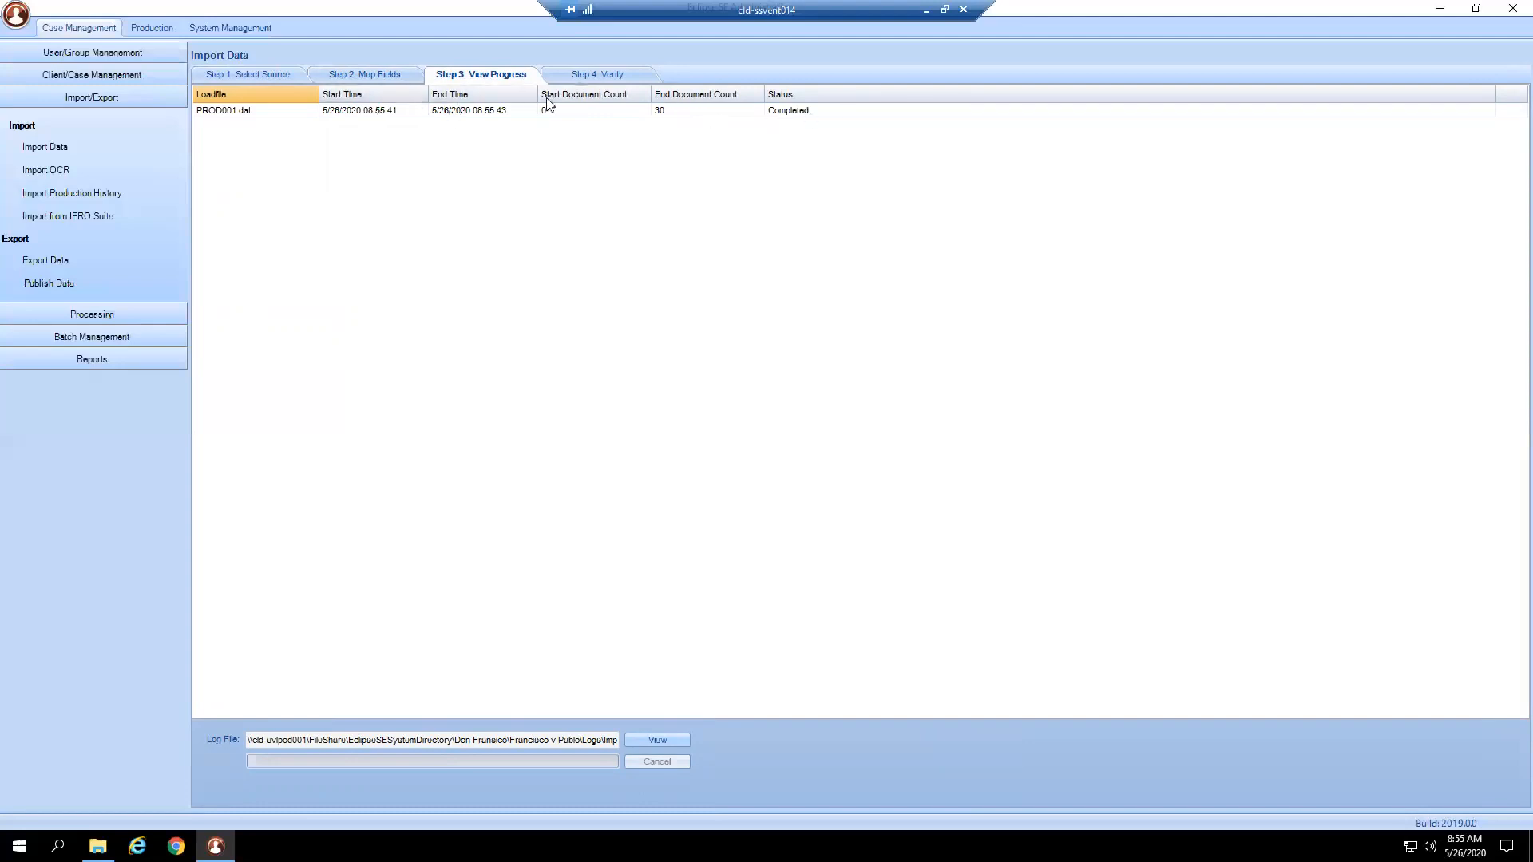
# Open the Step 4. Verify tab once the 30-document import completes.
pyautogui.click(594, 76)
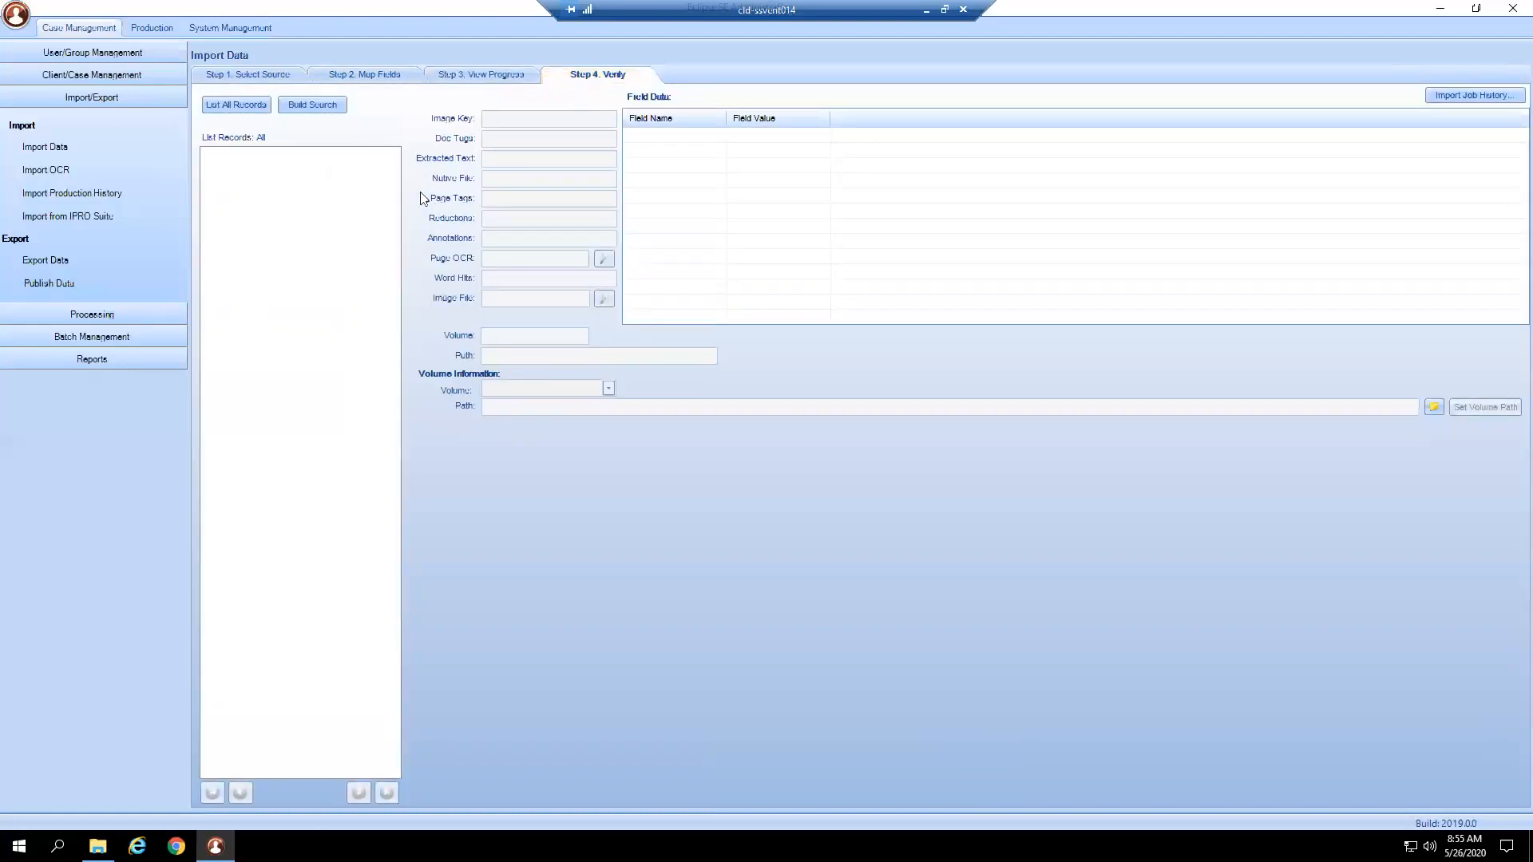
# List all 30 records, view GLX00000003's fields, and page to records 21–30 and back.
pyautogui.click(247, 107)
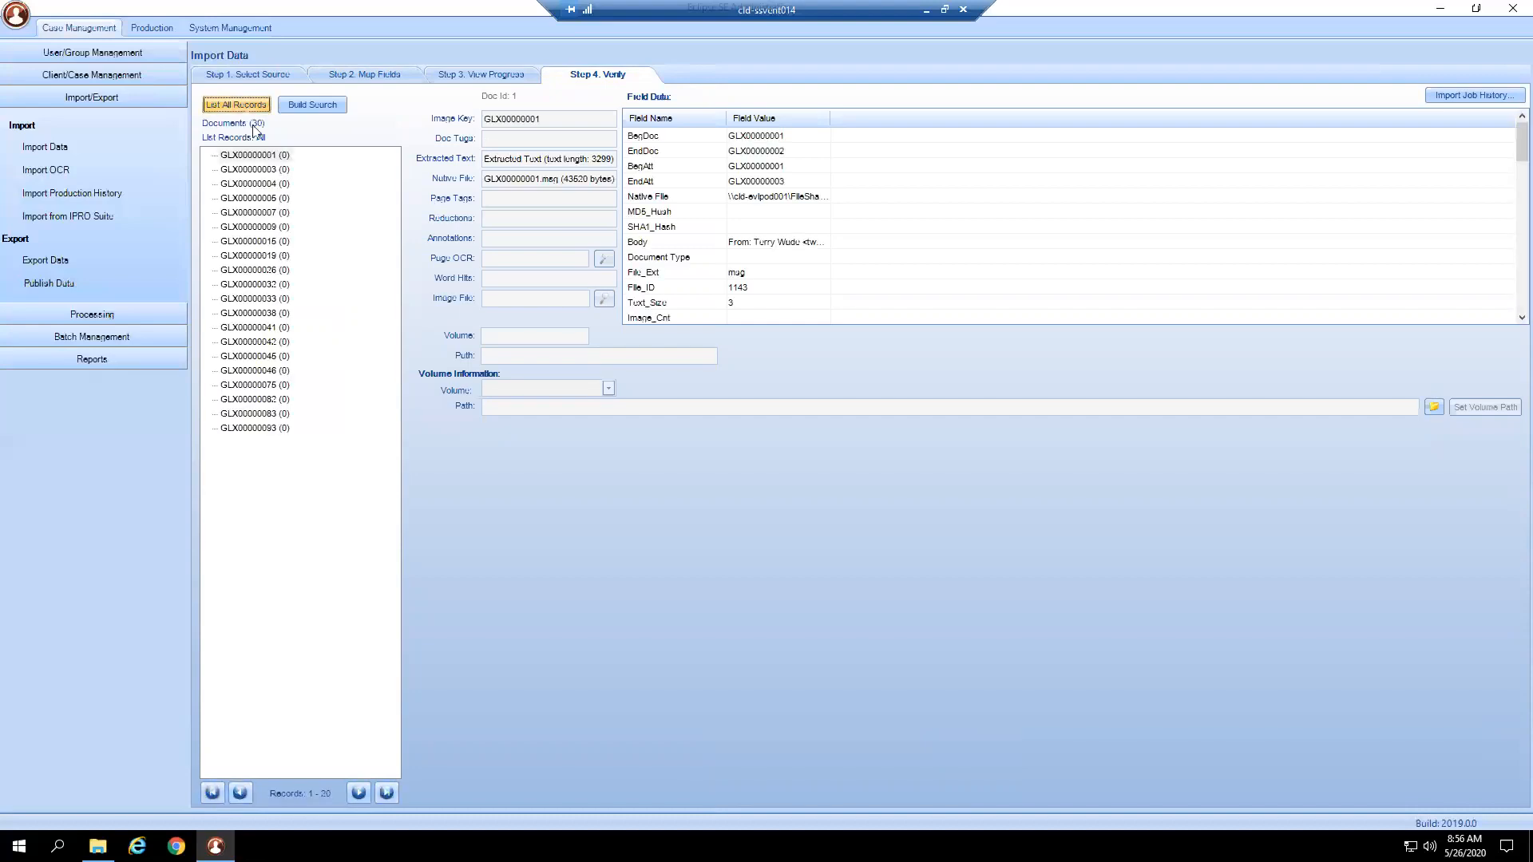
pyautogui.click(265, 170)
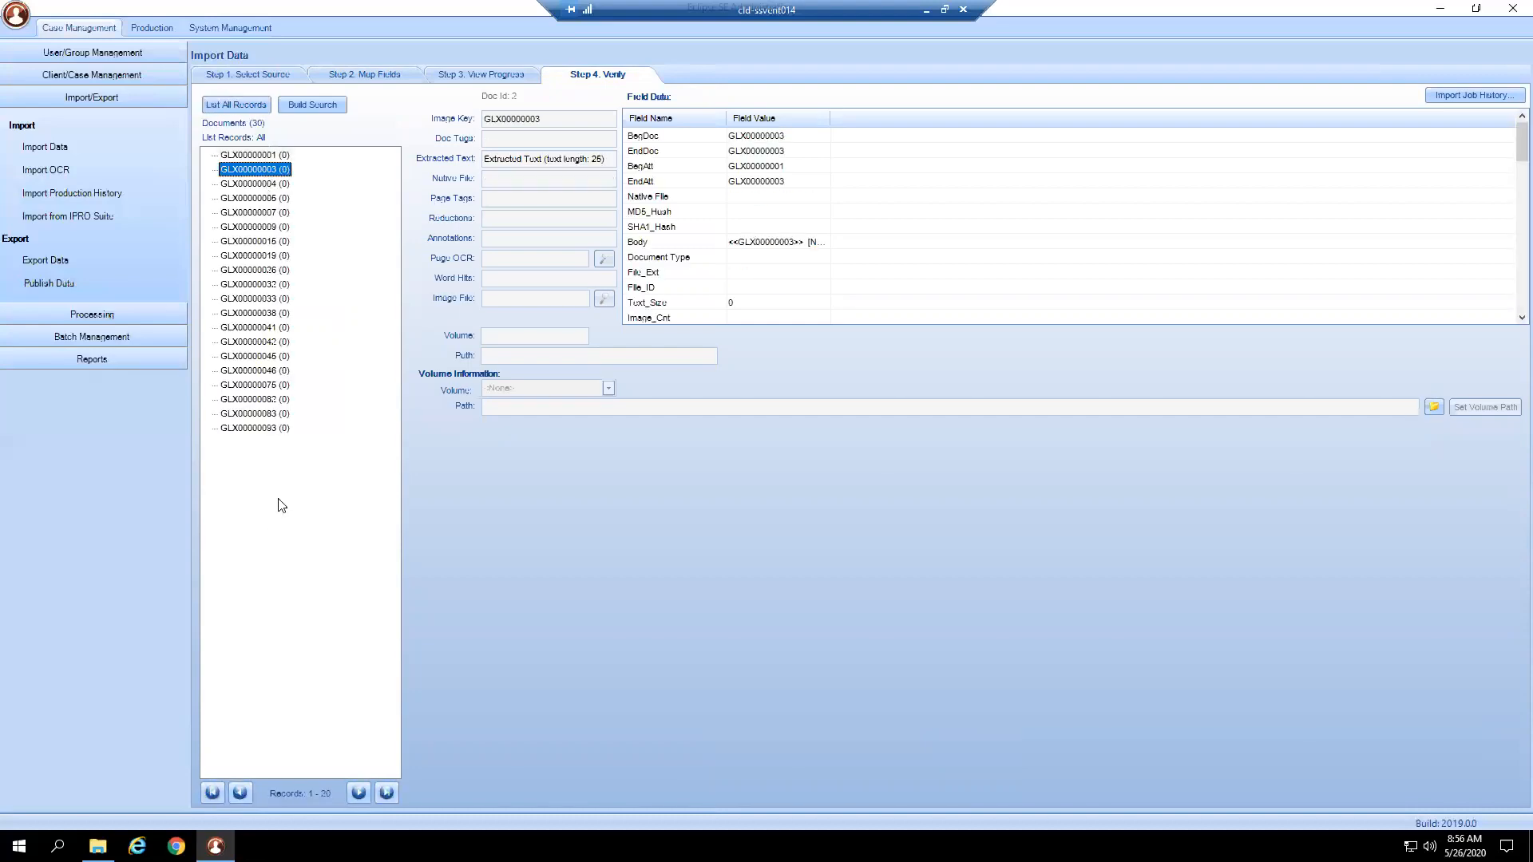
pyautogui.click(358, 792)
pyautogui.click(240, 792)
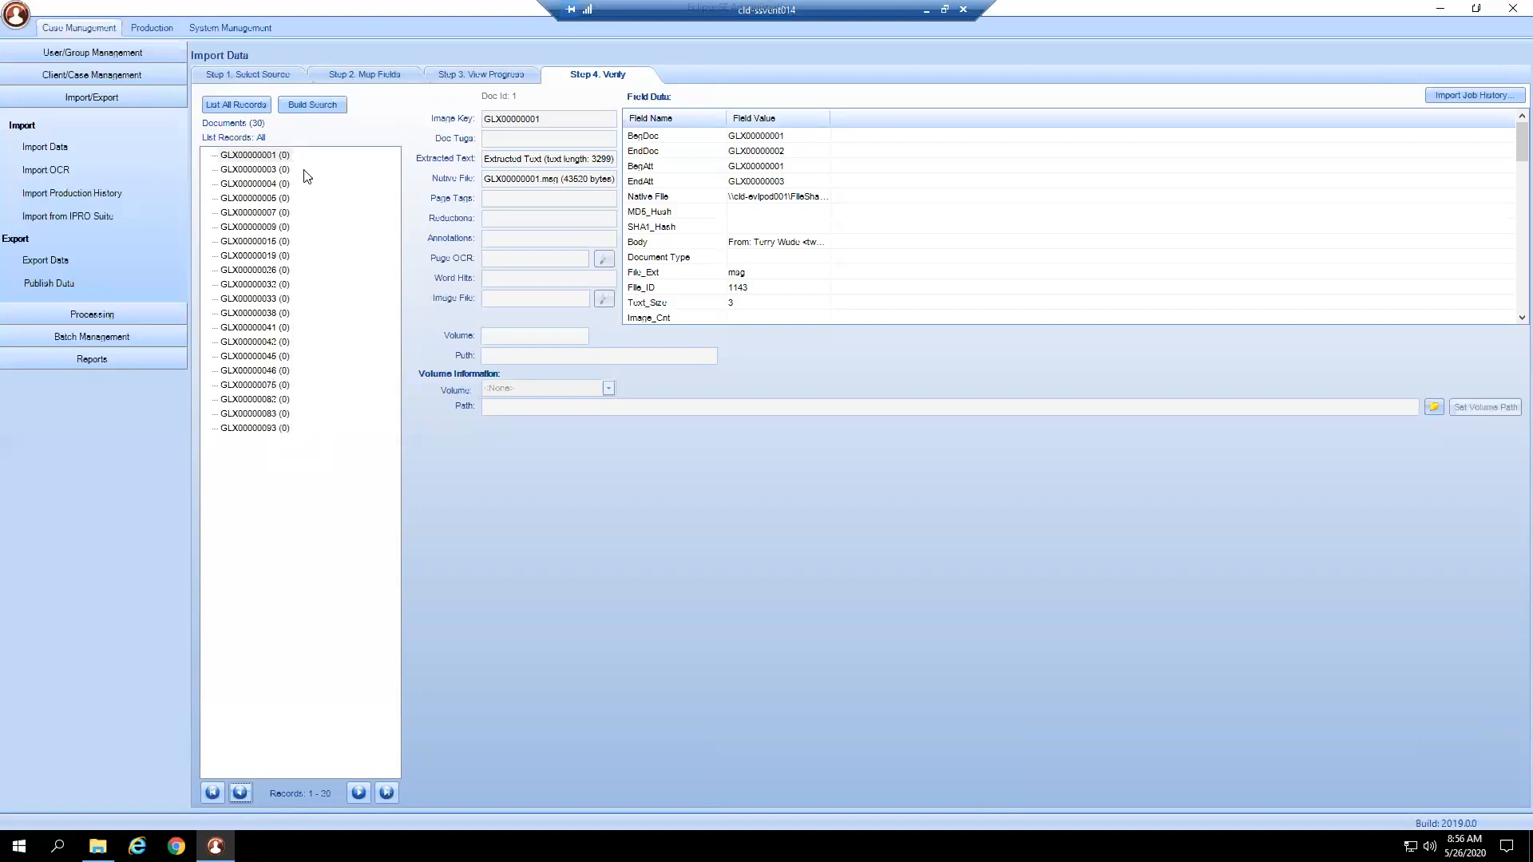
pyautogui.moveTo(493, 160); pyautogui.dragTo(606, 161)
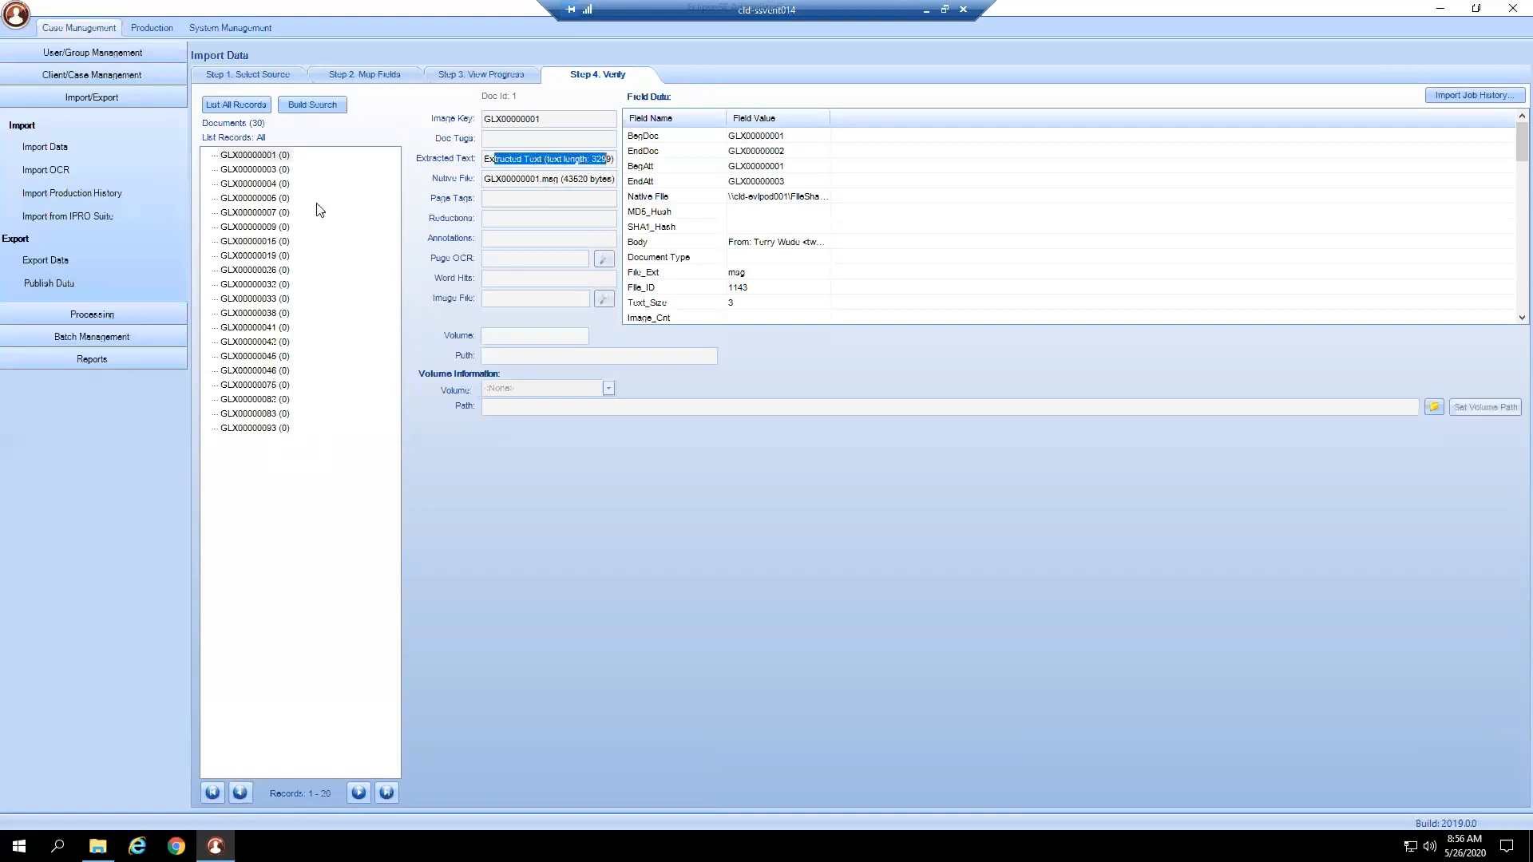
pyautogui.click(281, 214)
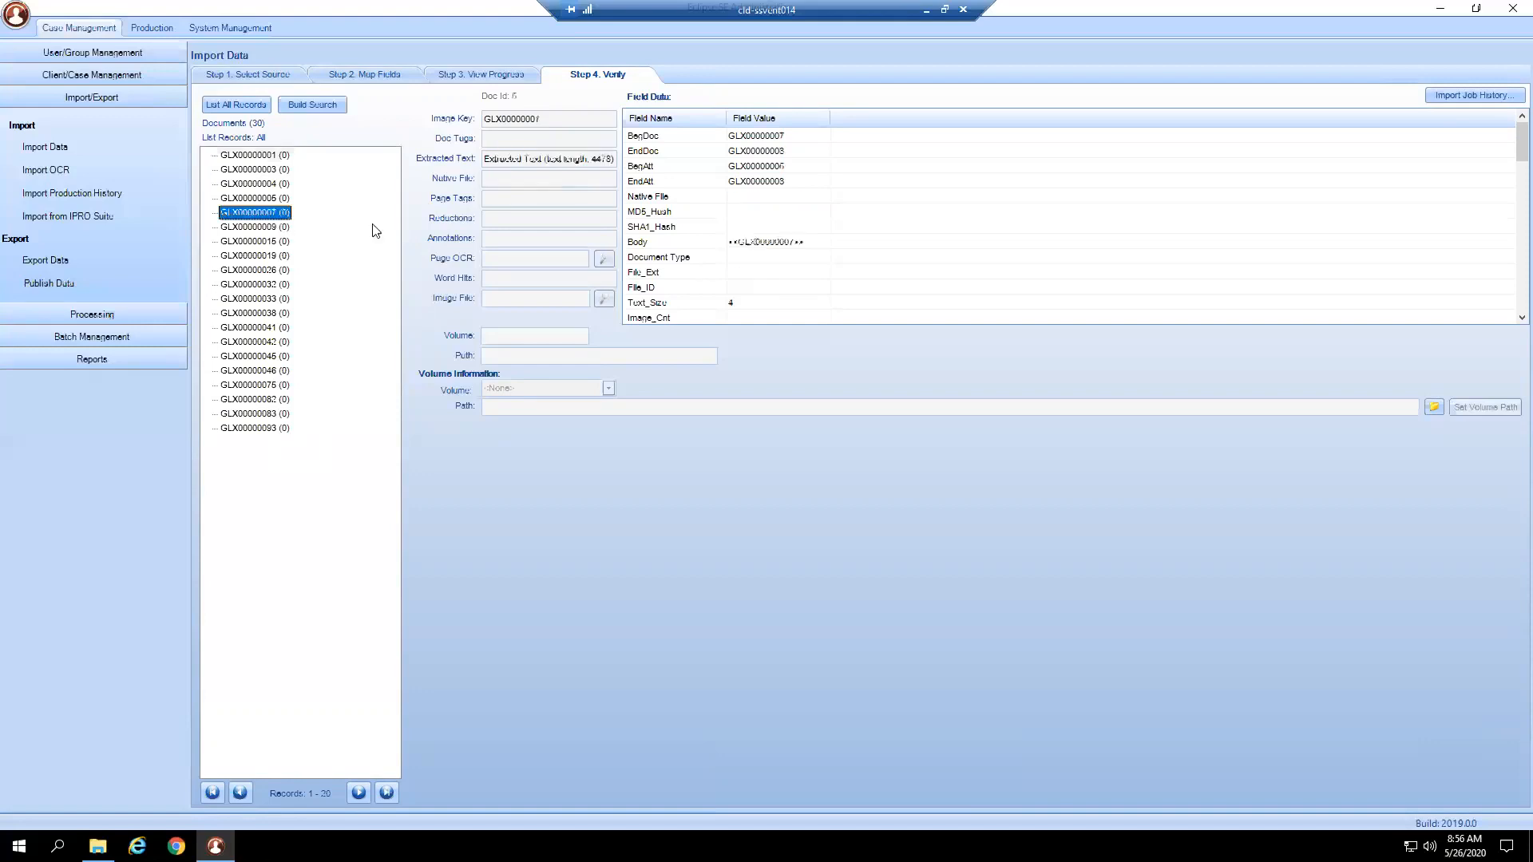
pyautogui.doubleClick(593, 159)
pyautogui.scroll(-15, 751, 250)
pyautogui.scroll(15, 749, 249)
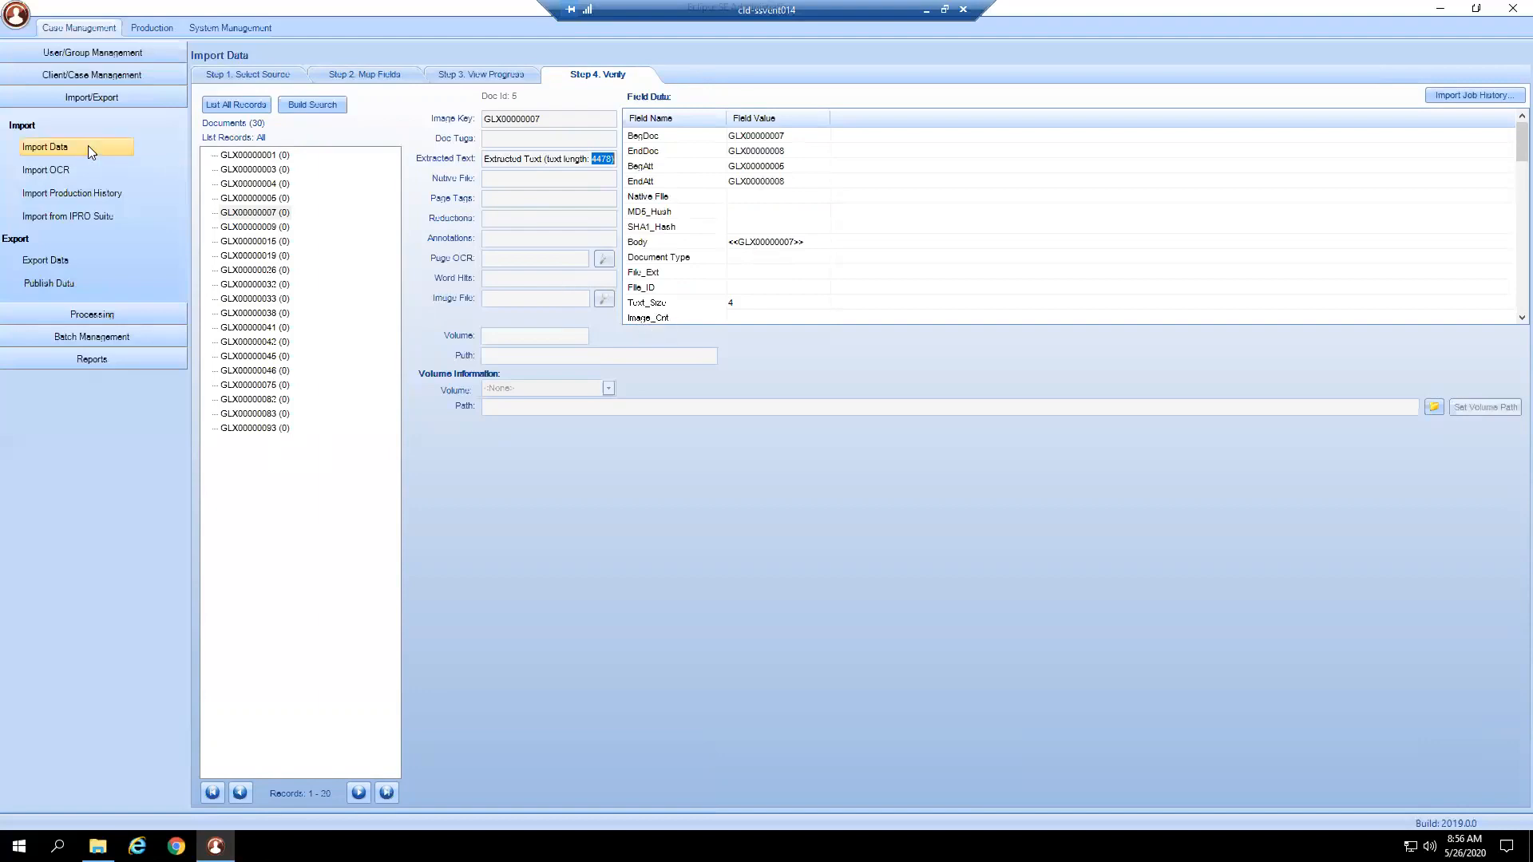
pyautogui.click(257, 158)
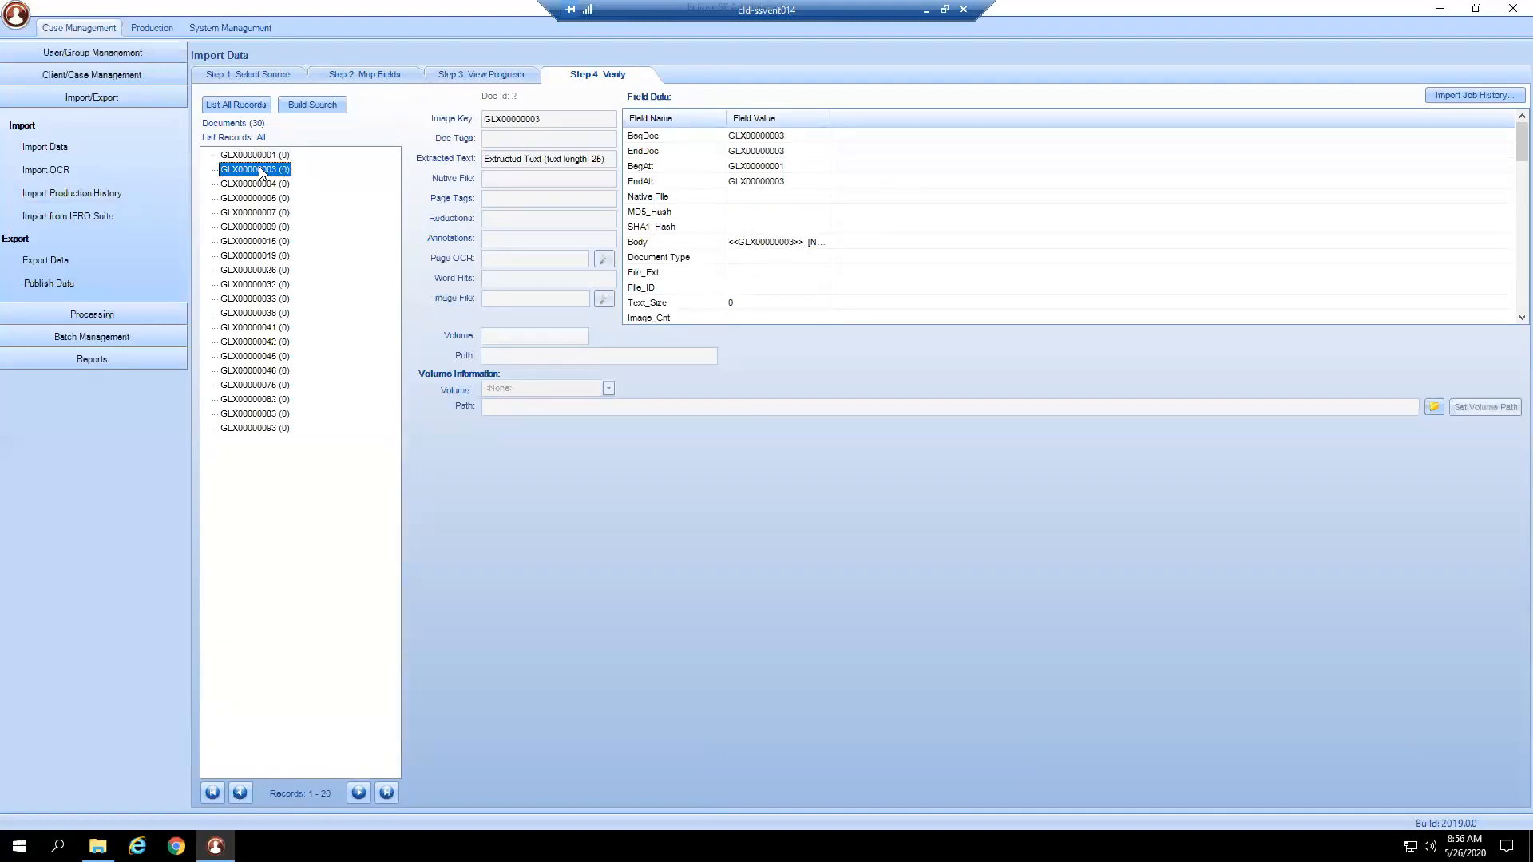
pyautogui.click(264, 156)
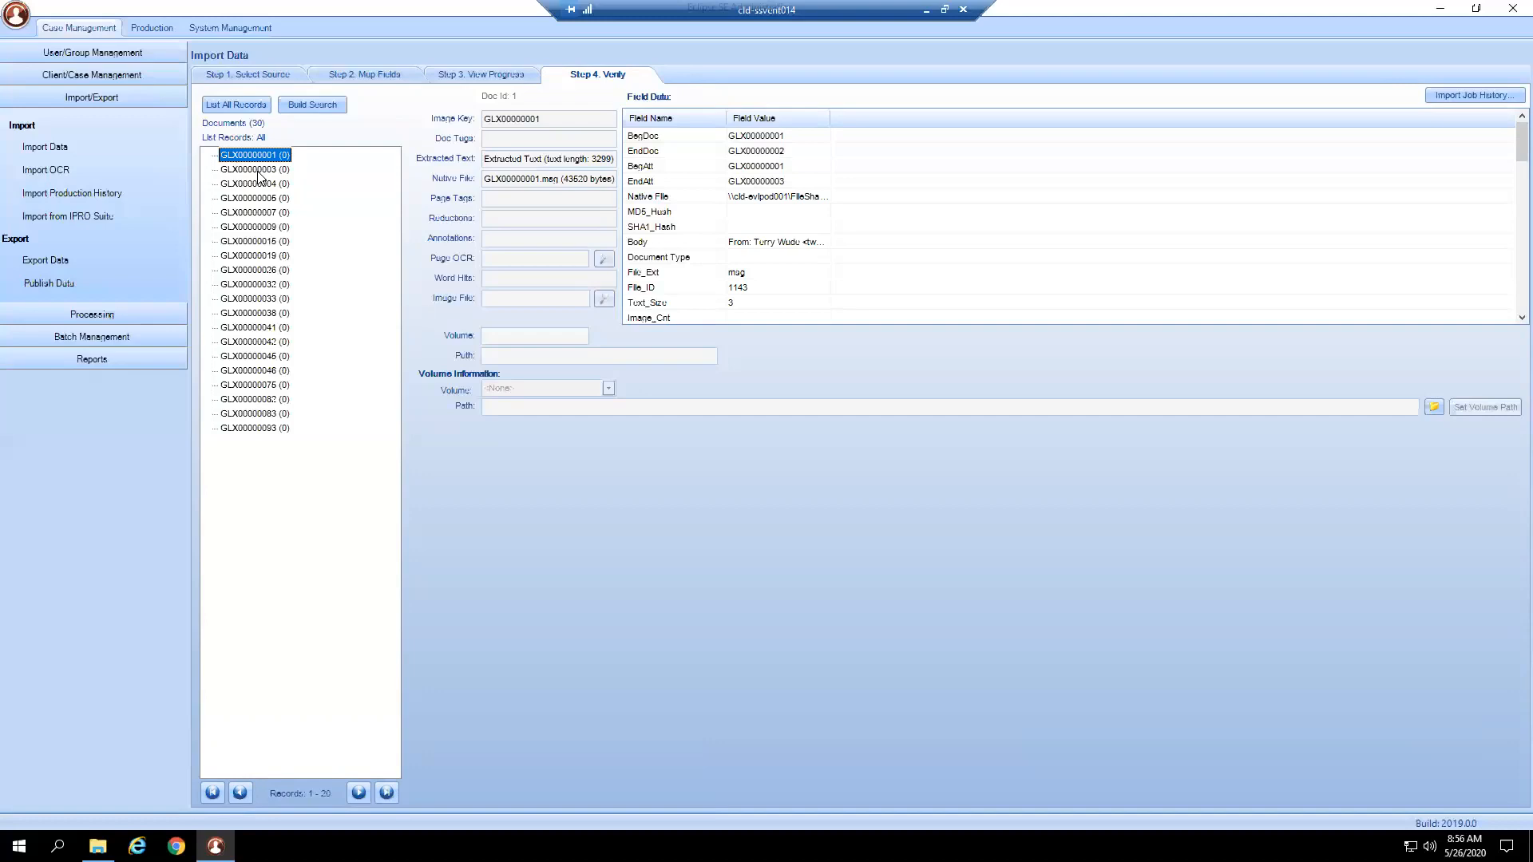
pyautogui.click(257, 170)
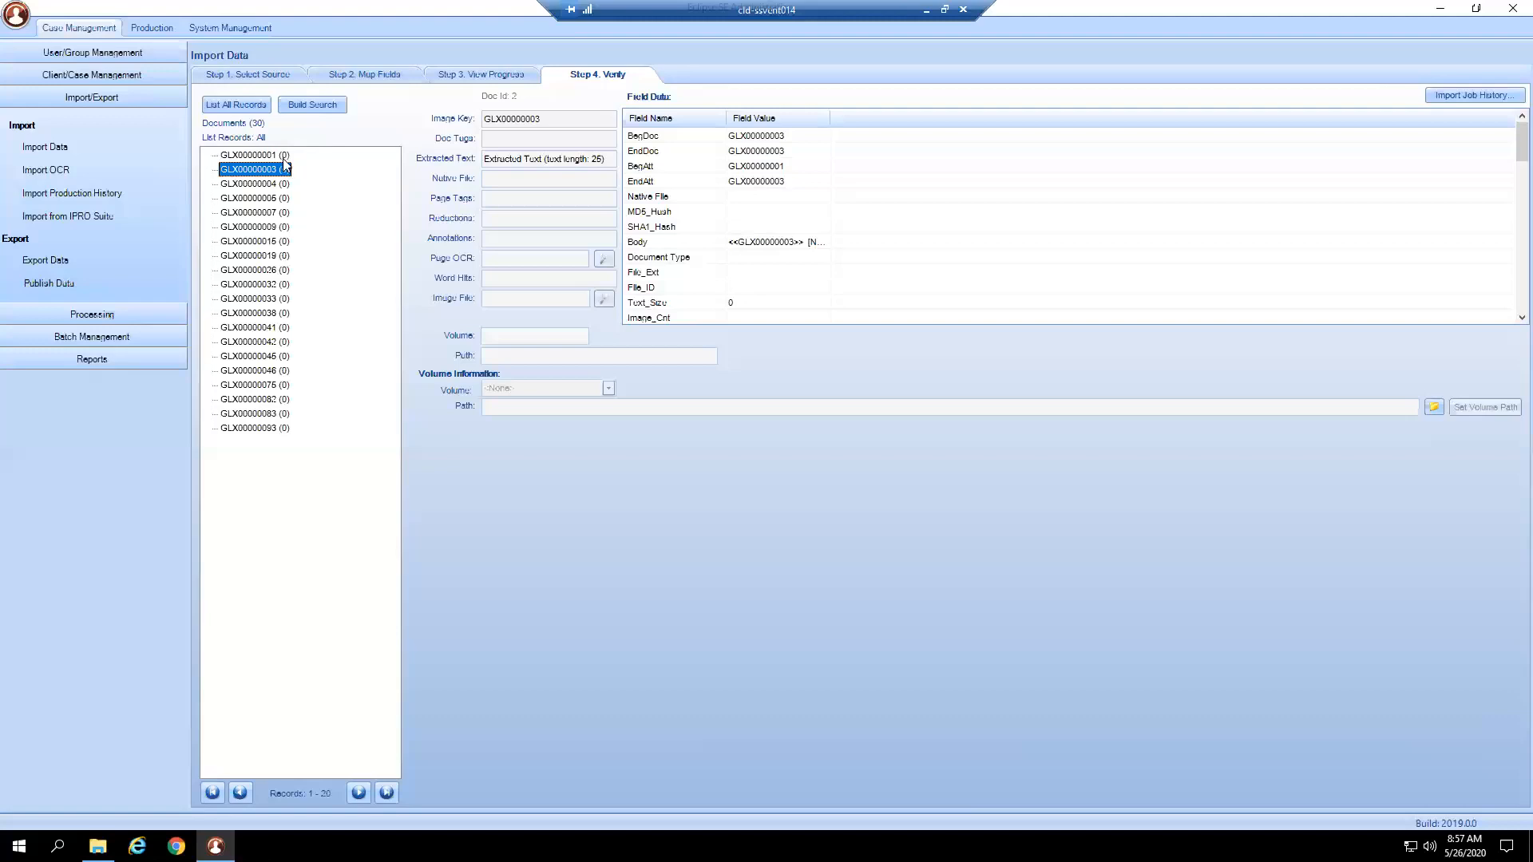
pyautogui.click(281, 185)
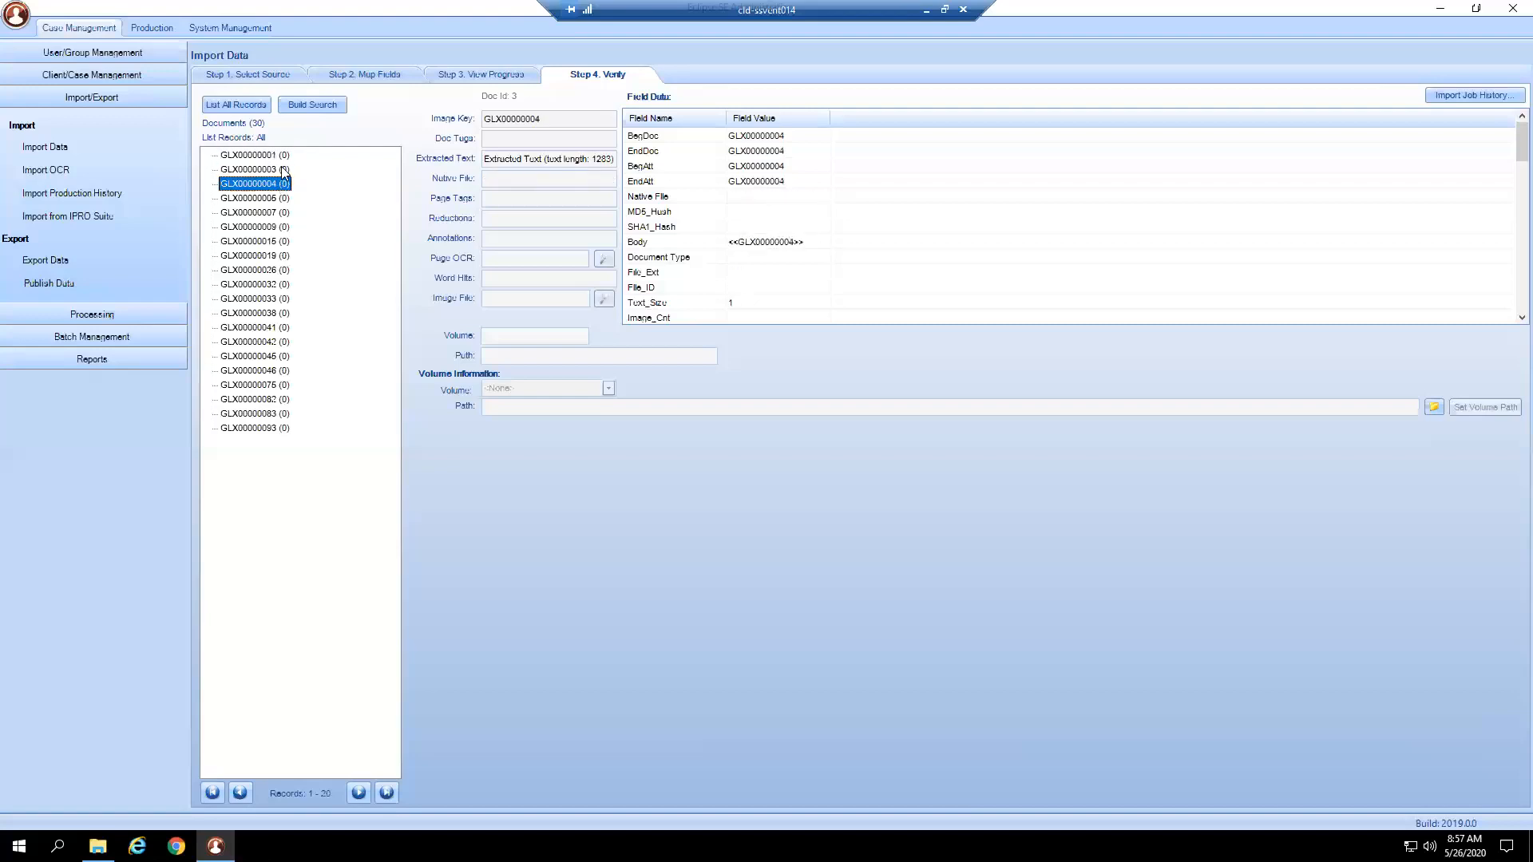
pyautogui.click(281, 159)
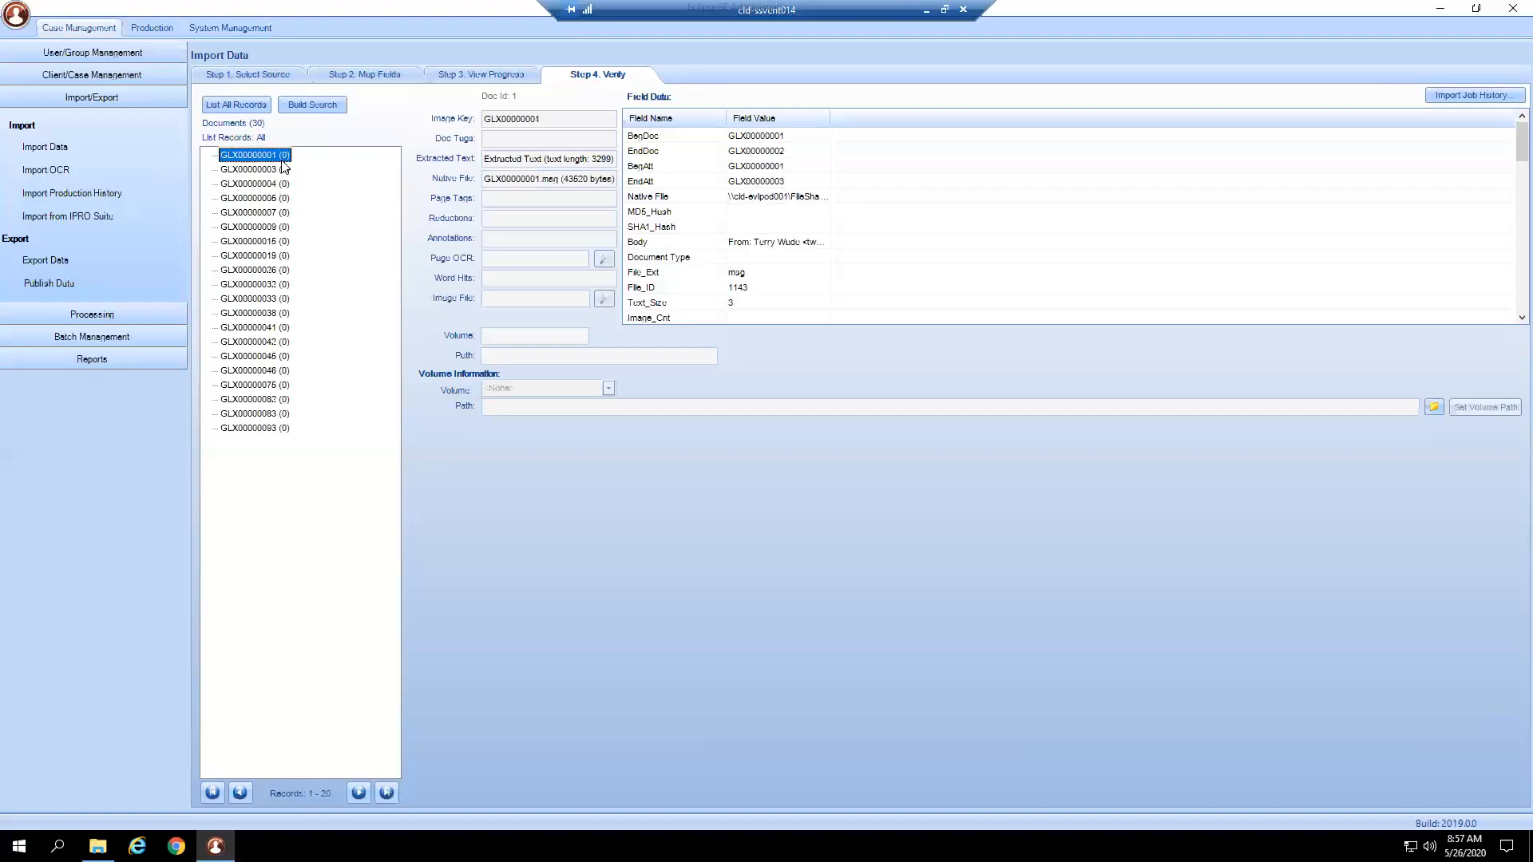
pyautogui.click(240, 171)
pyautogui.click(239, 184)
pyautogui.click(237, 200)
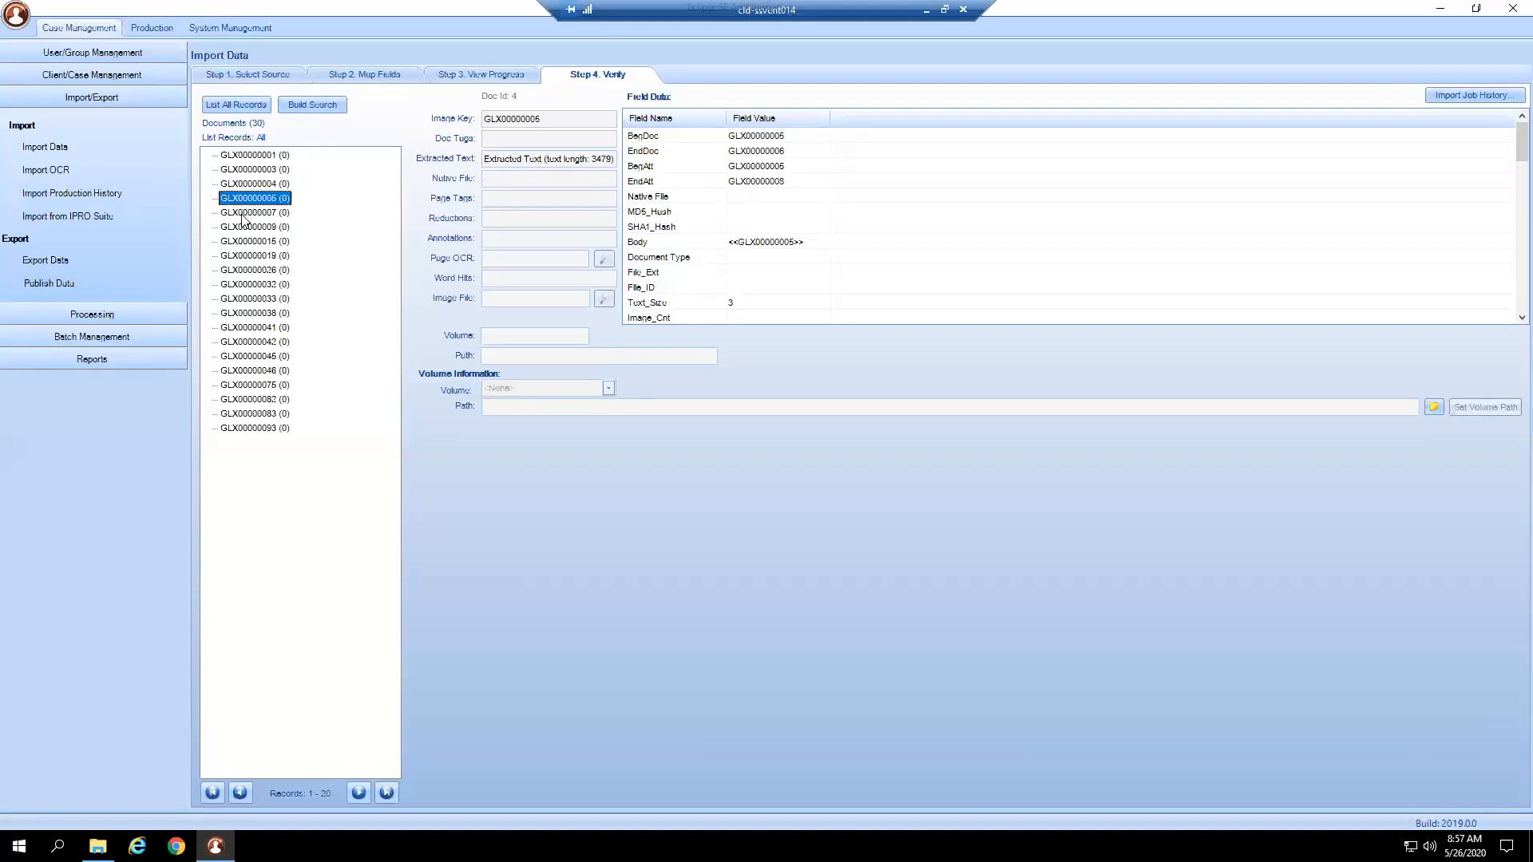
# Start an Import Data job for the case with PROD001.opt as the import file.
pyautogui.click(72, 152)
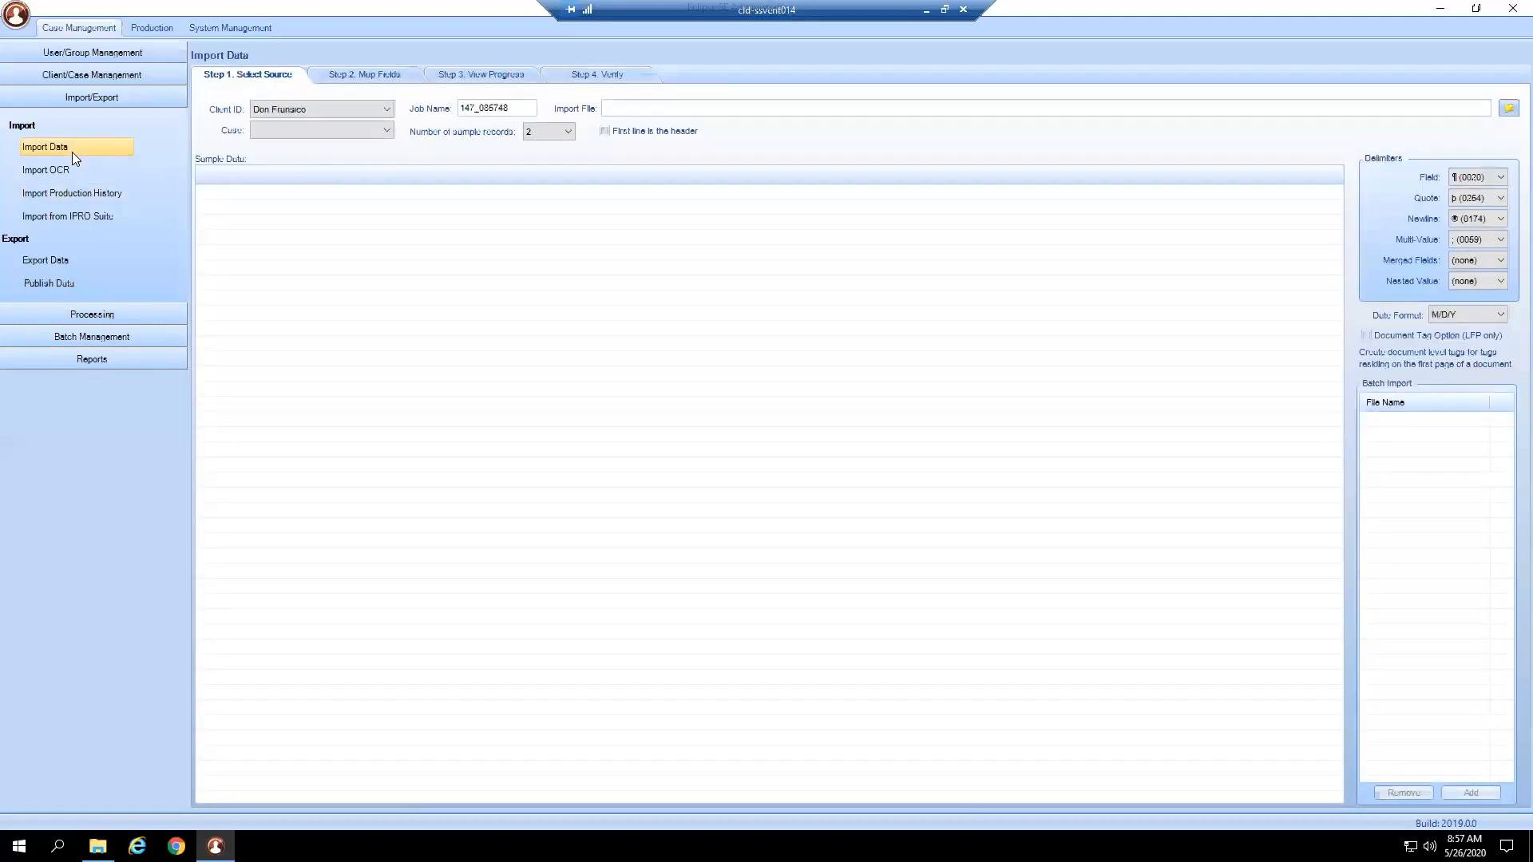
pyautogui.click(300, 130)
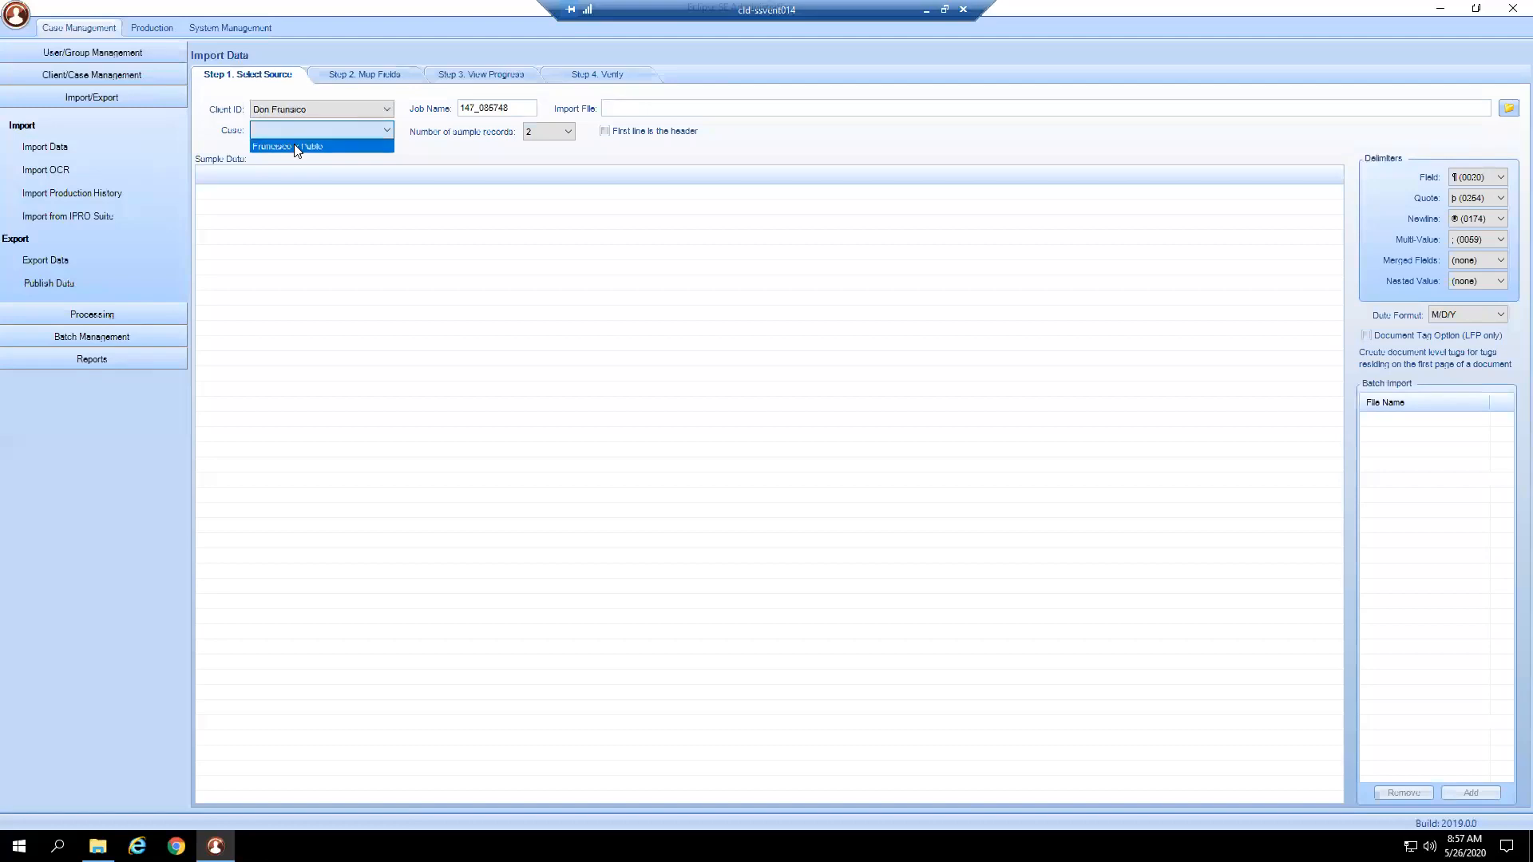
pyautogui.click(302, 145)
pyautogui.doubleClick(460, 112)
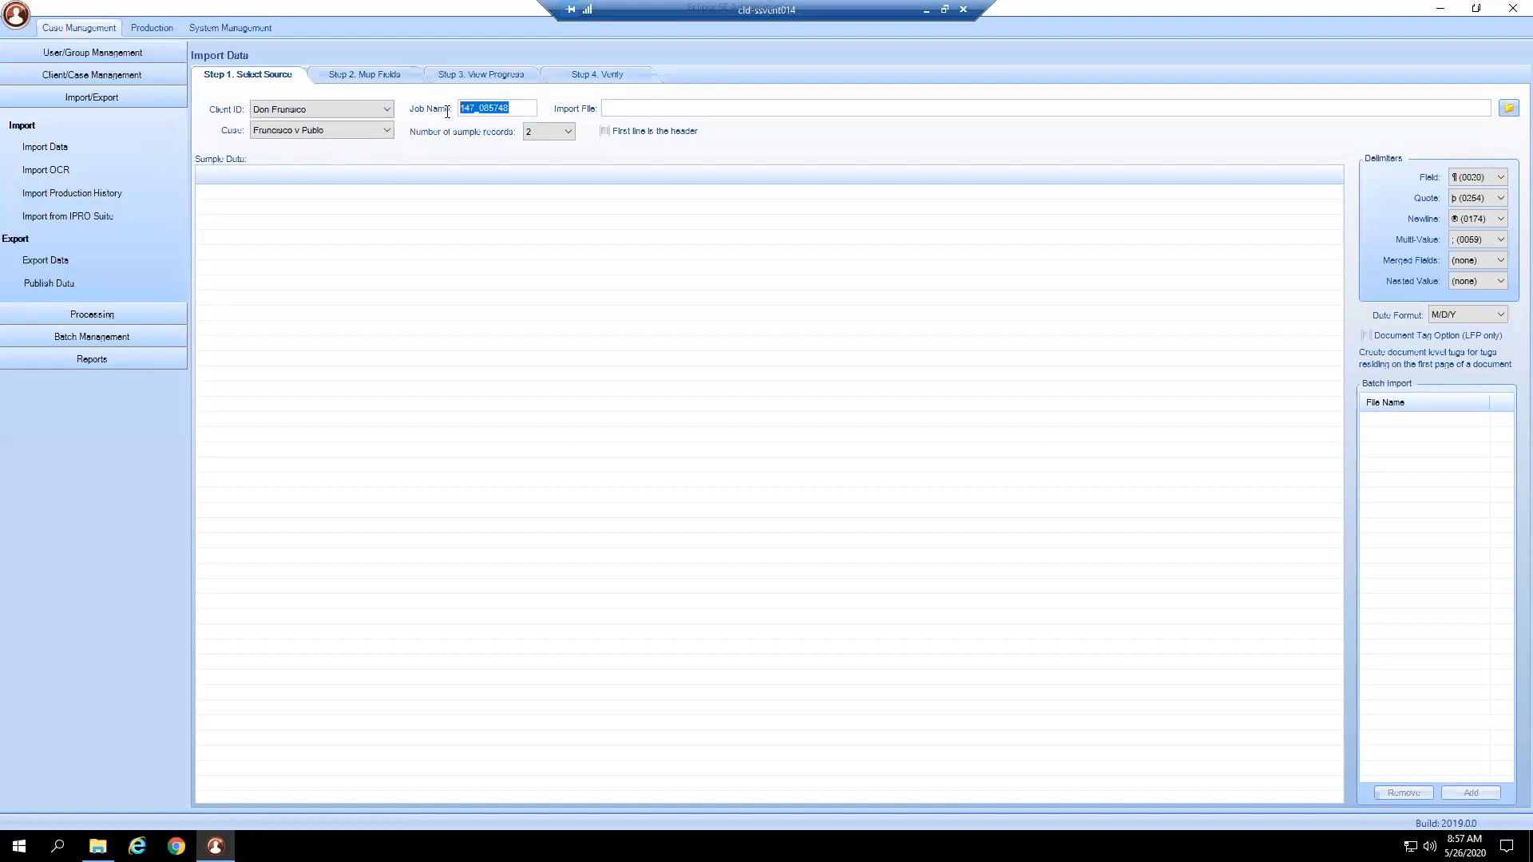
pyautogui.click(796, 110)
pyautogui.click(1508, 109)
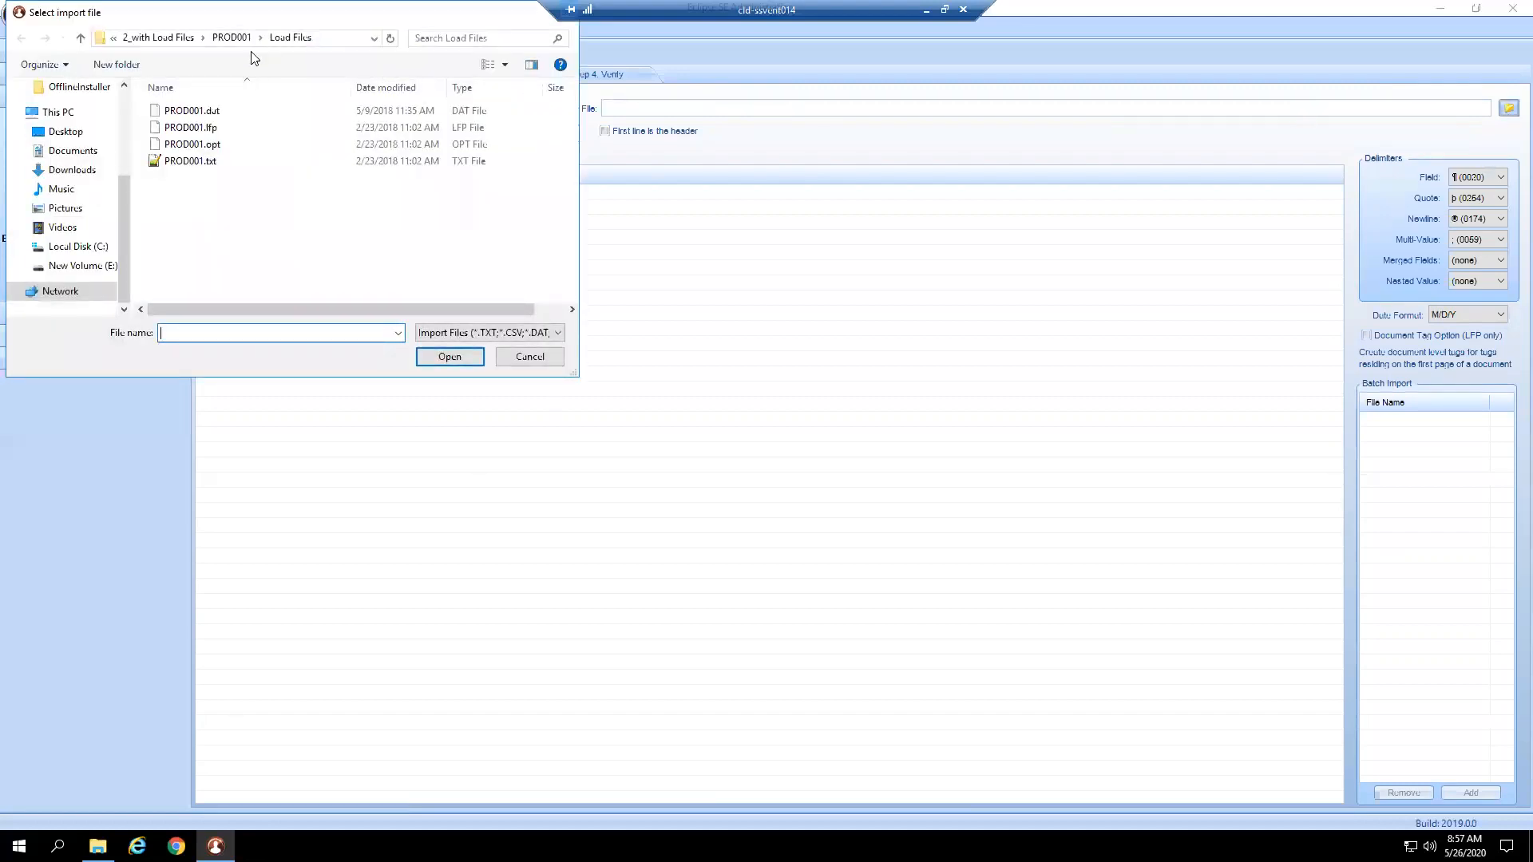
pyautogui.click(206, 148)
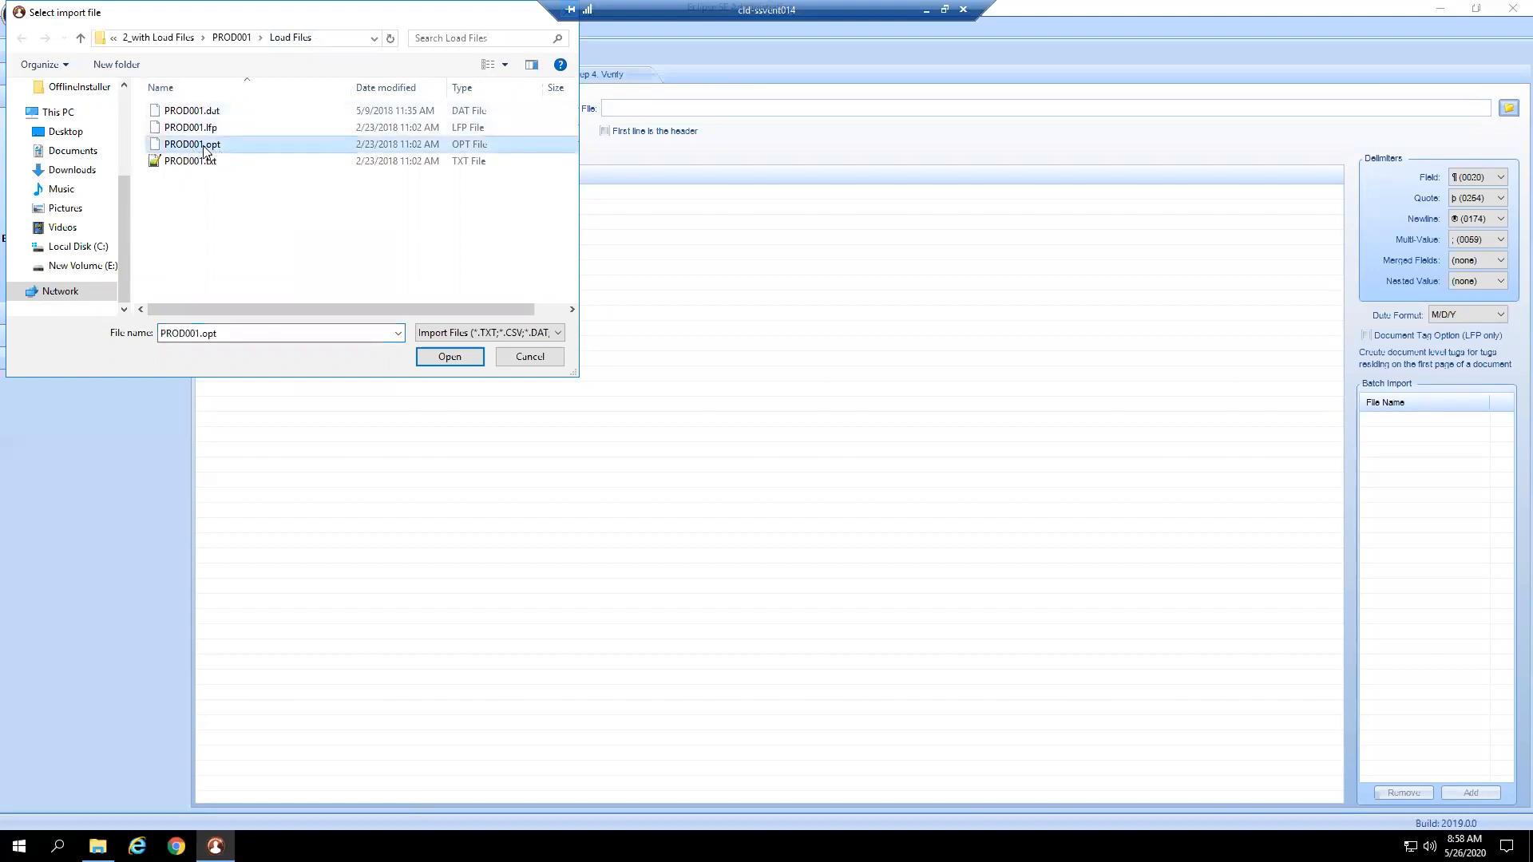
pyautogui.click(445, 357)
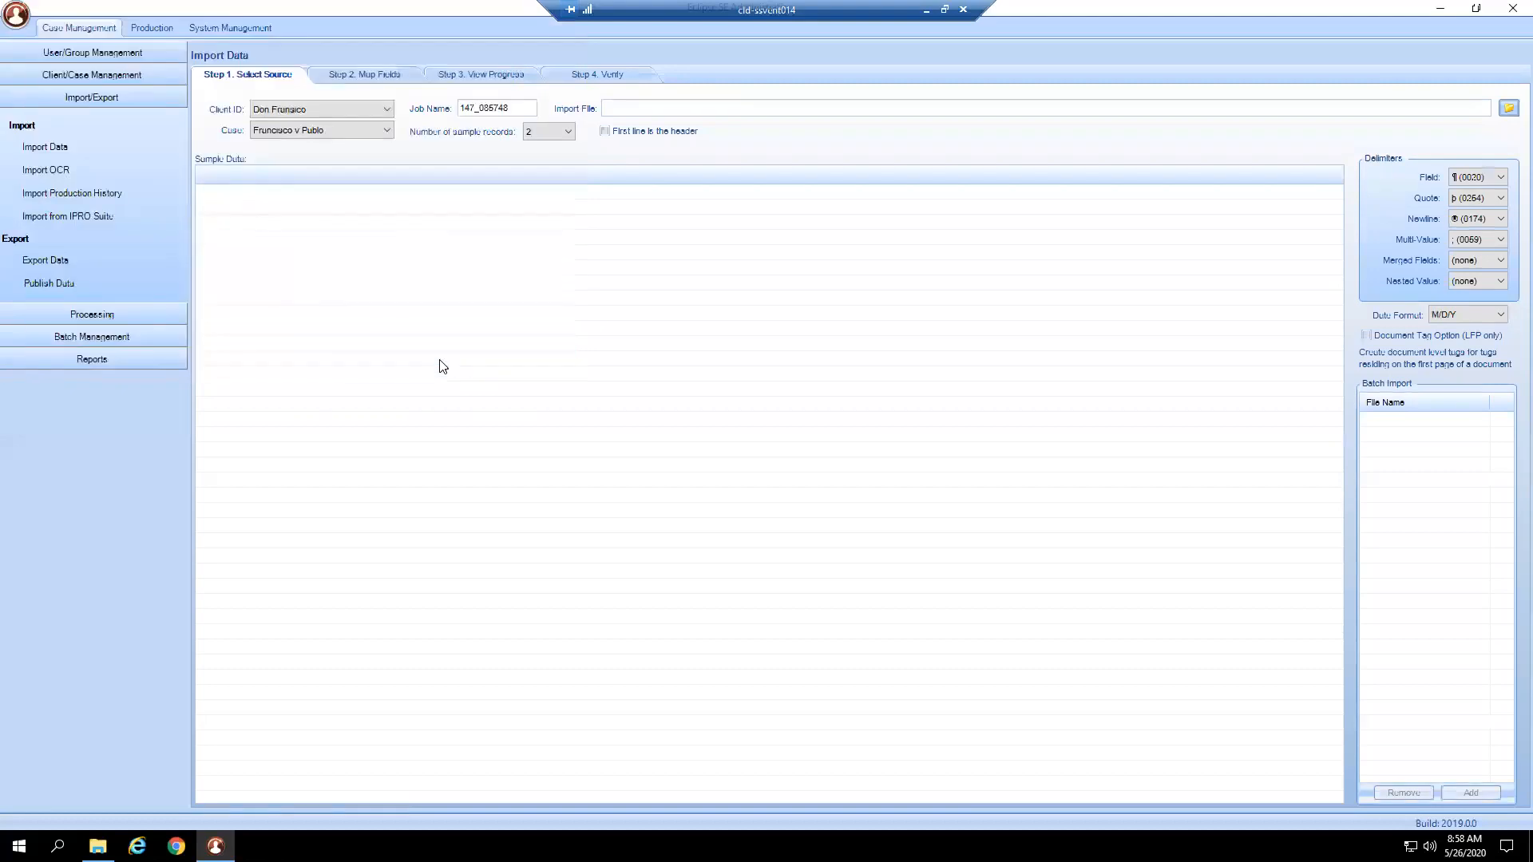
pyautogui.moveTo(260, 175); pyautogui.dragTo(461, 176)
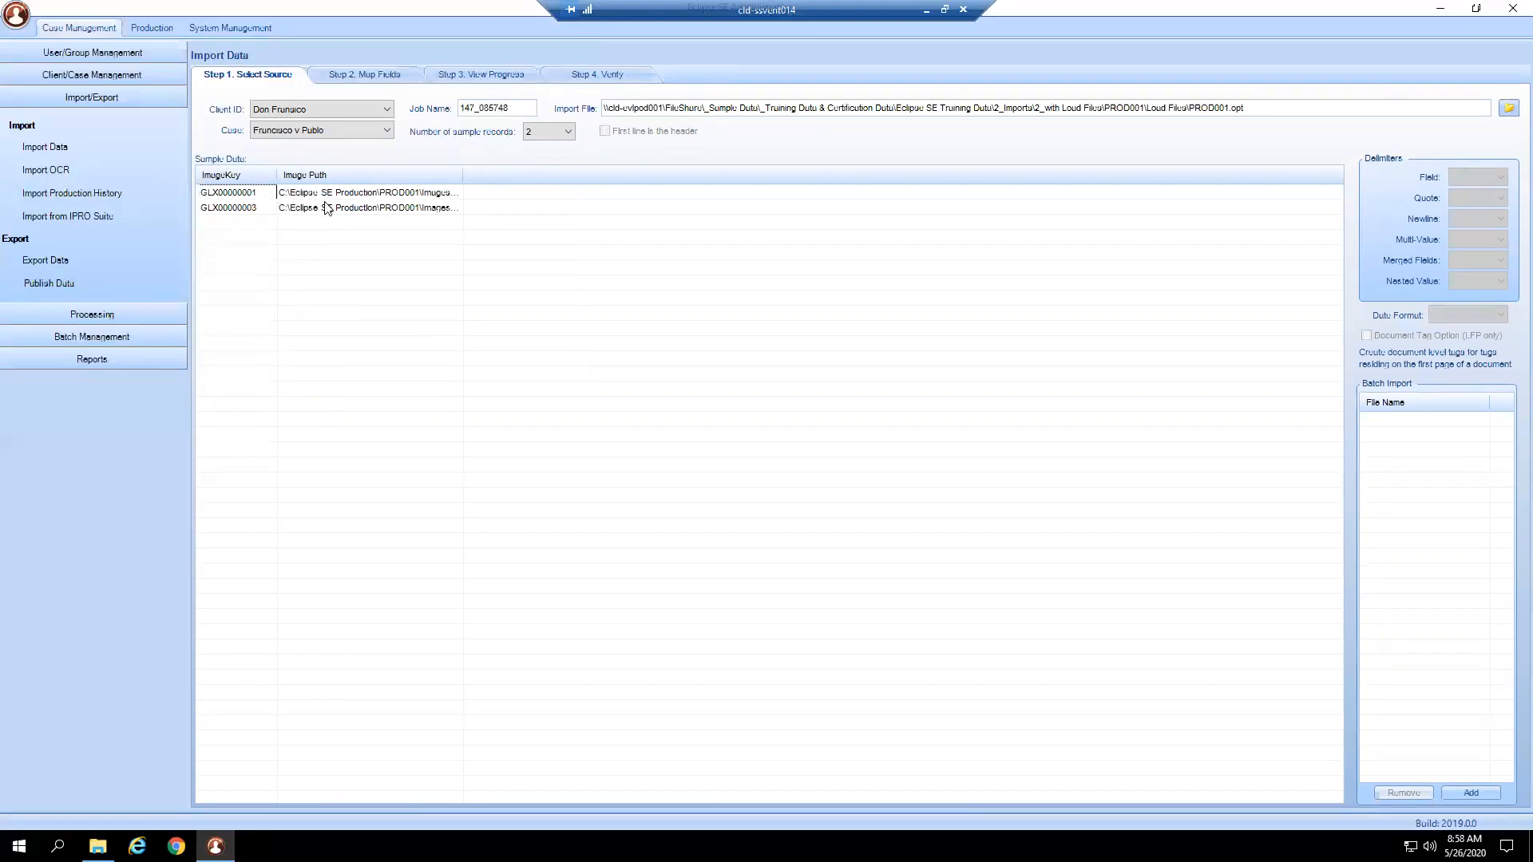
# Include Image Path, set Select Mode to Overlay Only, keep error-on-existing images, and open Edit File Path.
pyautogui.click(356, 80)
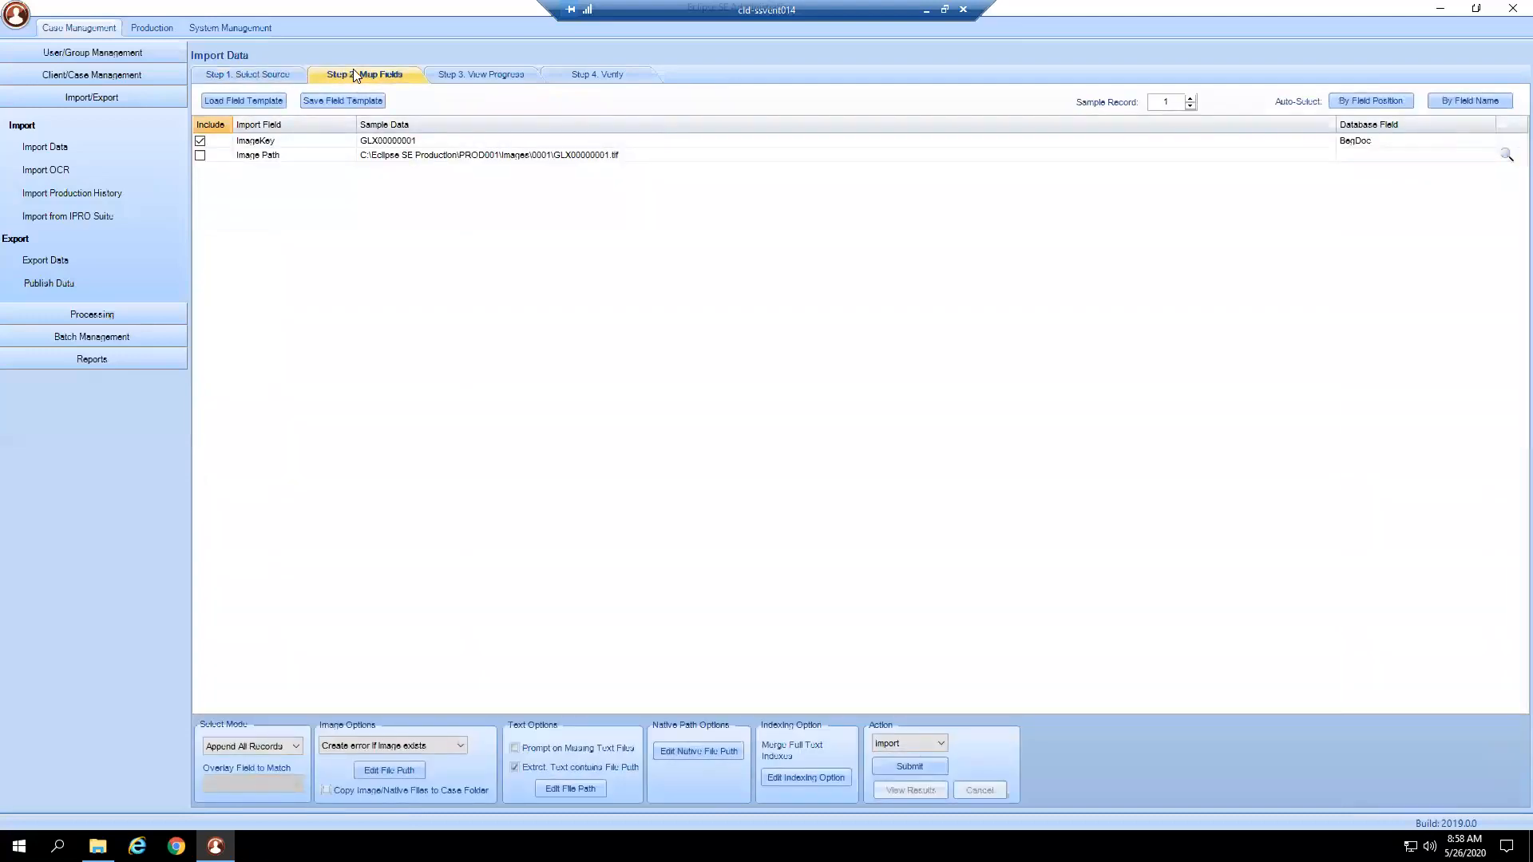
pyautogui.click(199, 157)
pyautogui.click(284, 744)
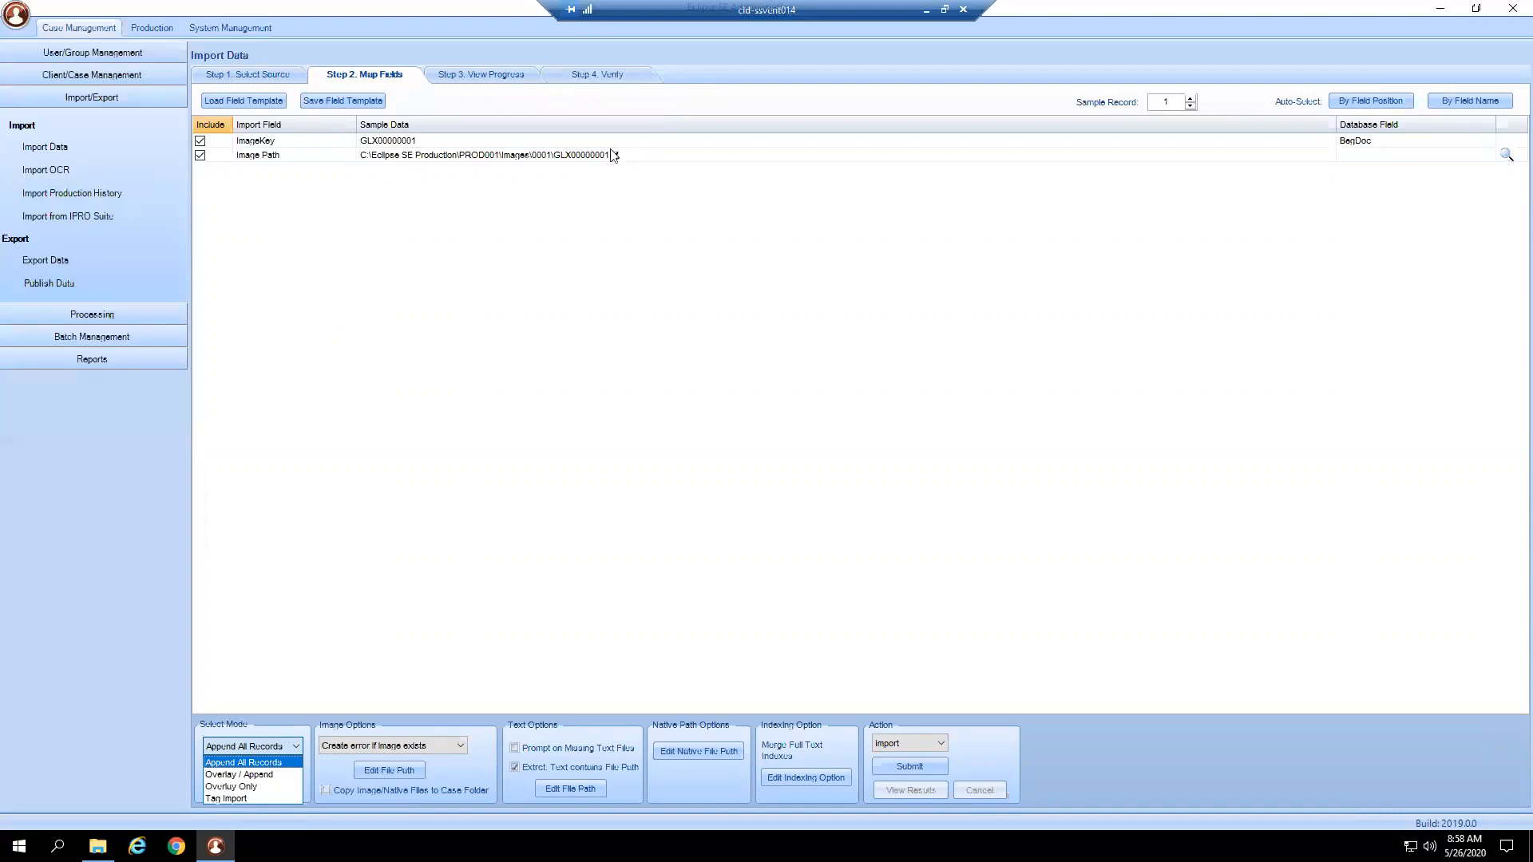
pyautogui.click(234, 787)
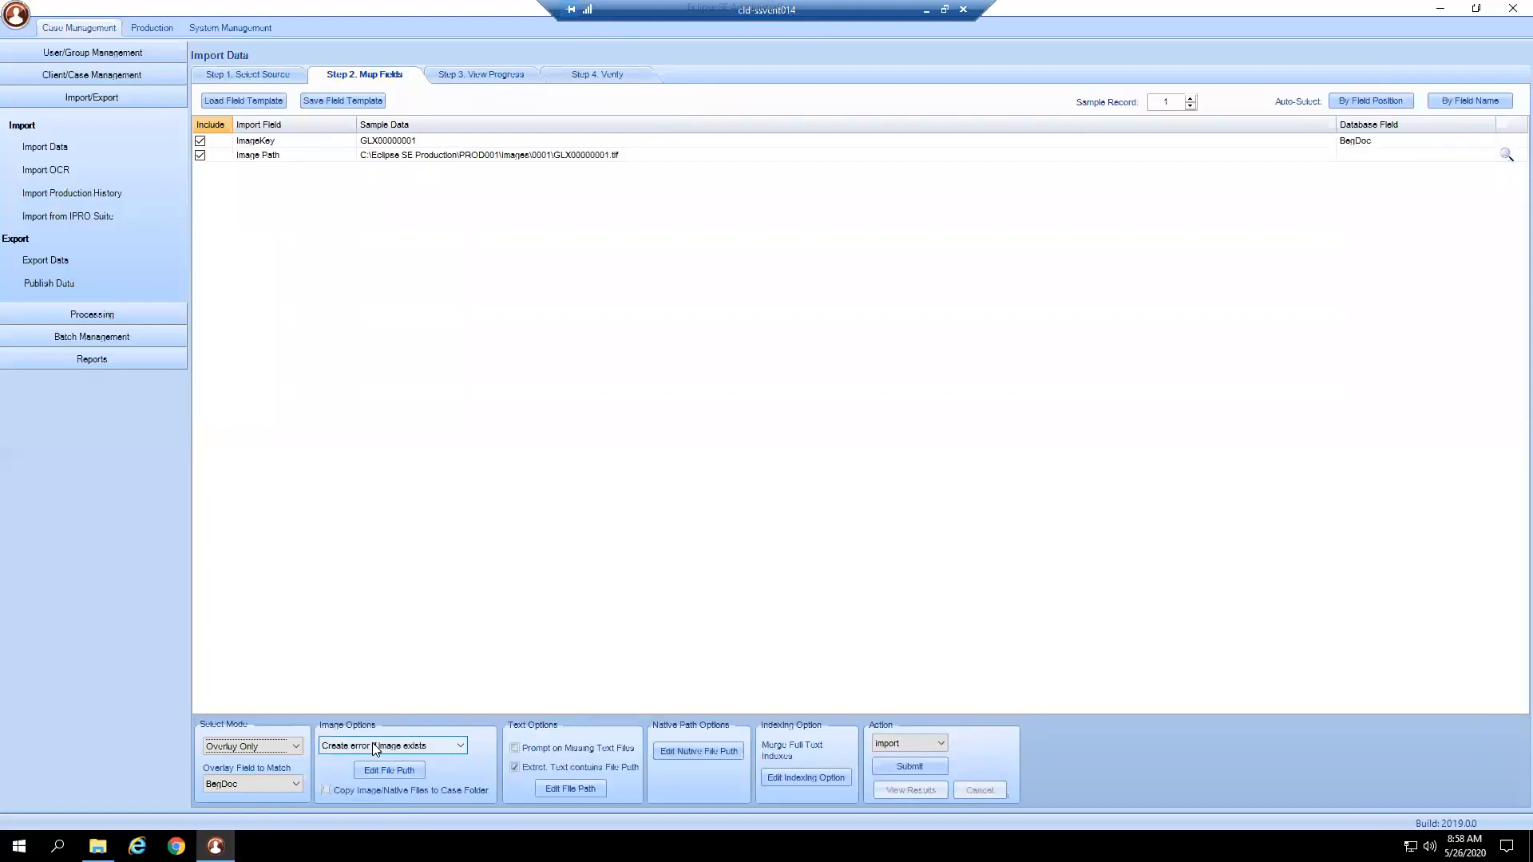
pyautogui.click(449, 745)
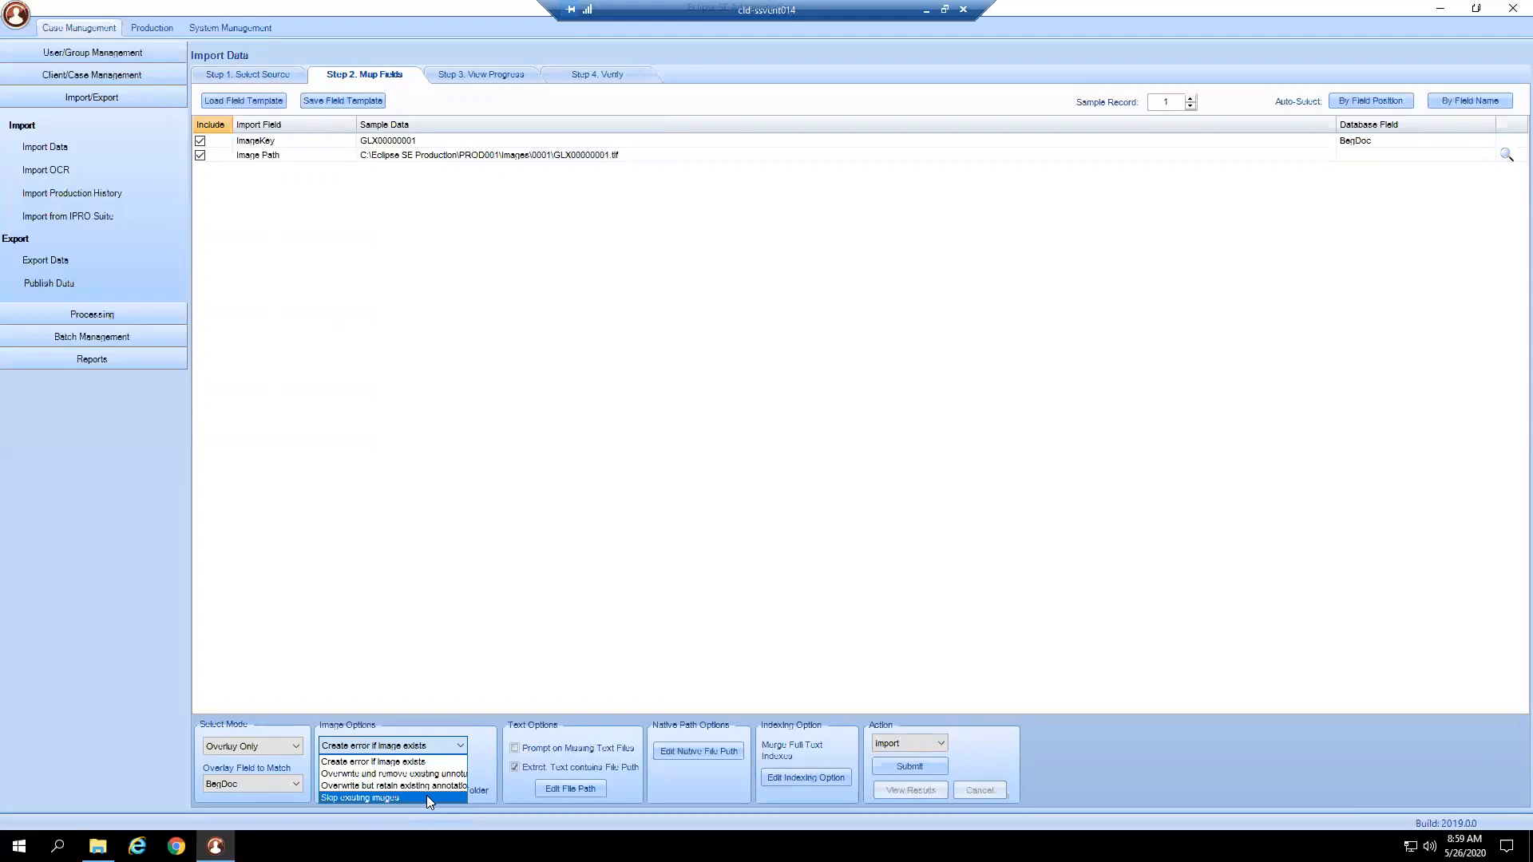
pyautogui.click(355, 762)
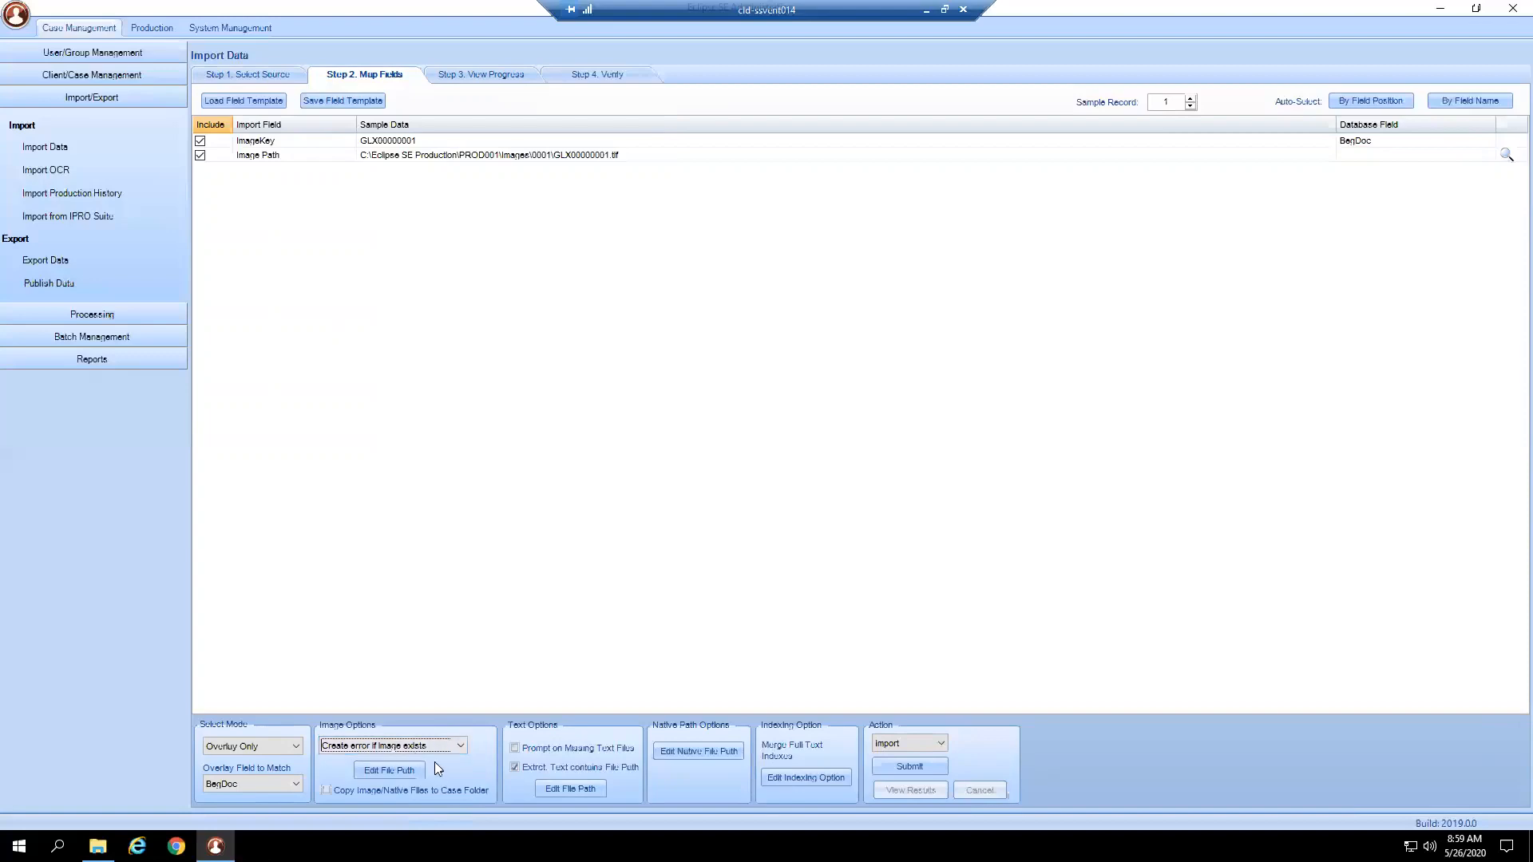
pyautogui.click(406, 774)
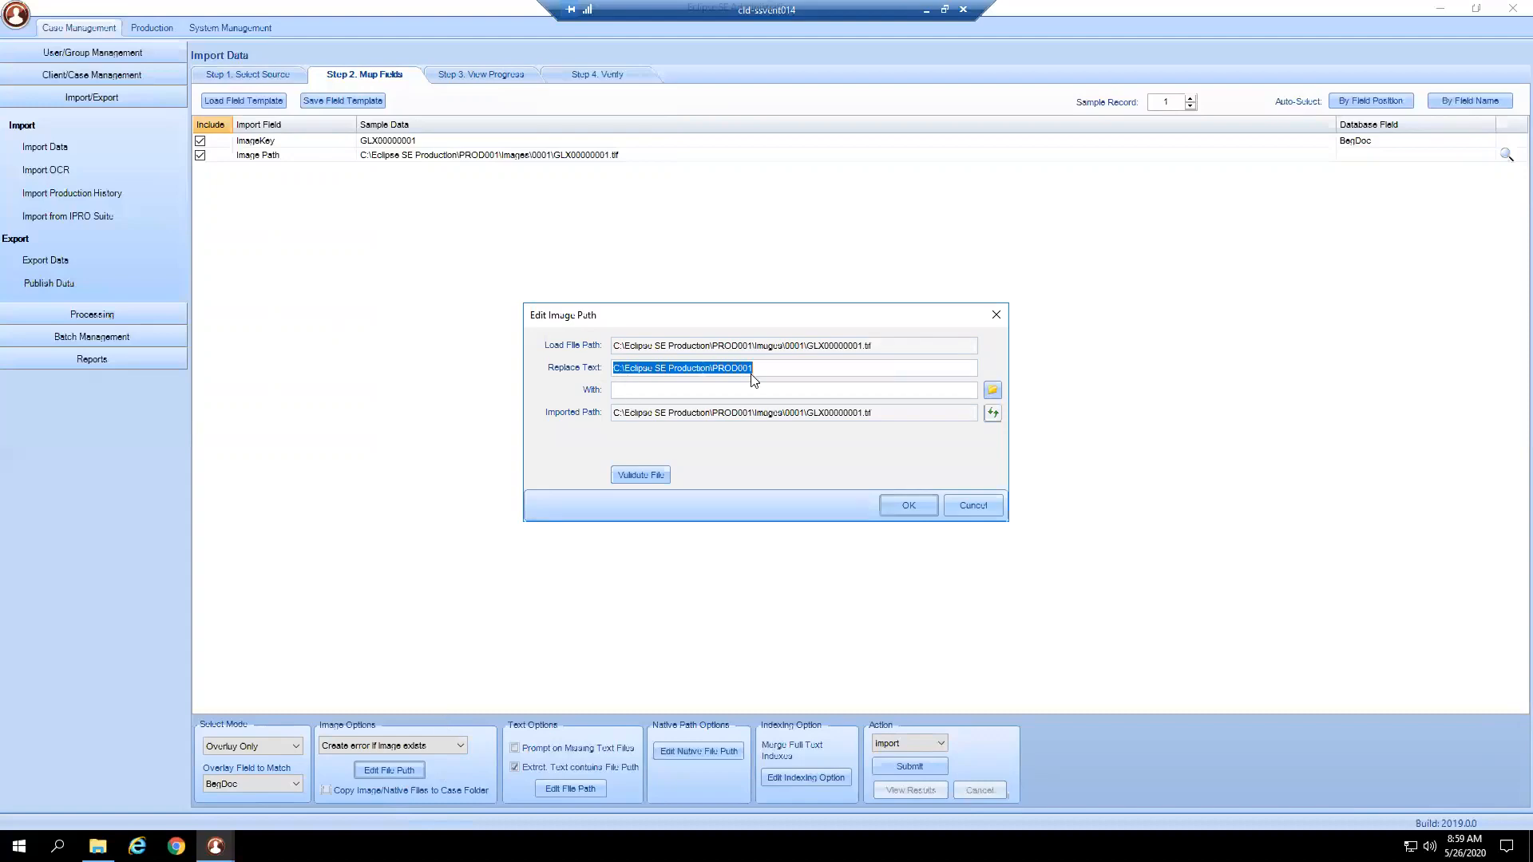
# Paste the network PROD001 path as the image replacement, validate the file, and accept it.
pyautogui.rightClick(629, 388)
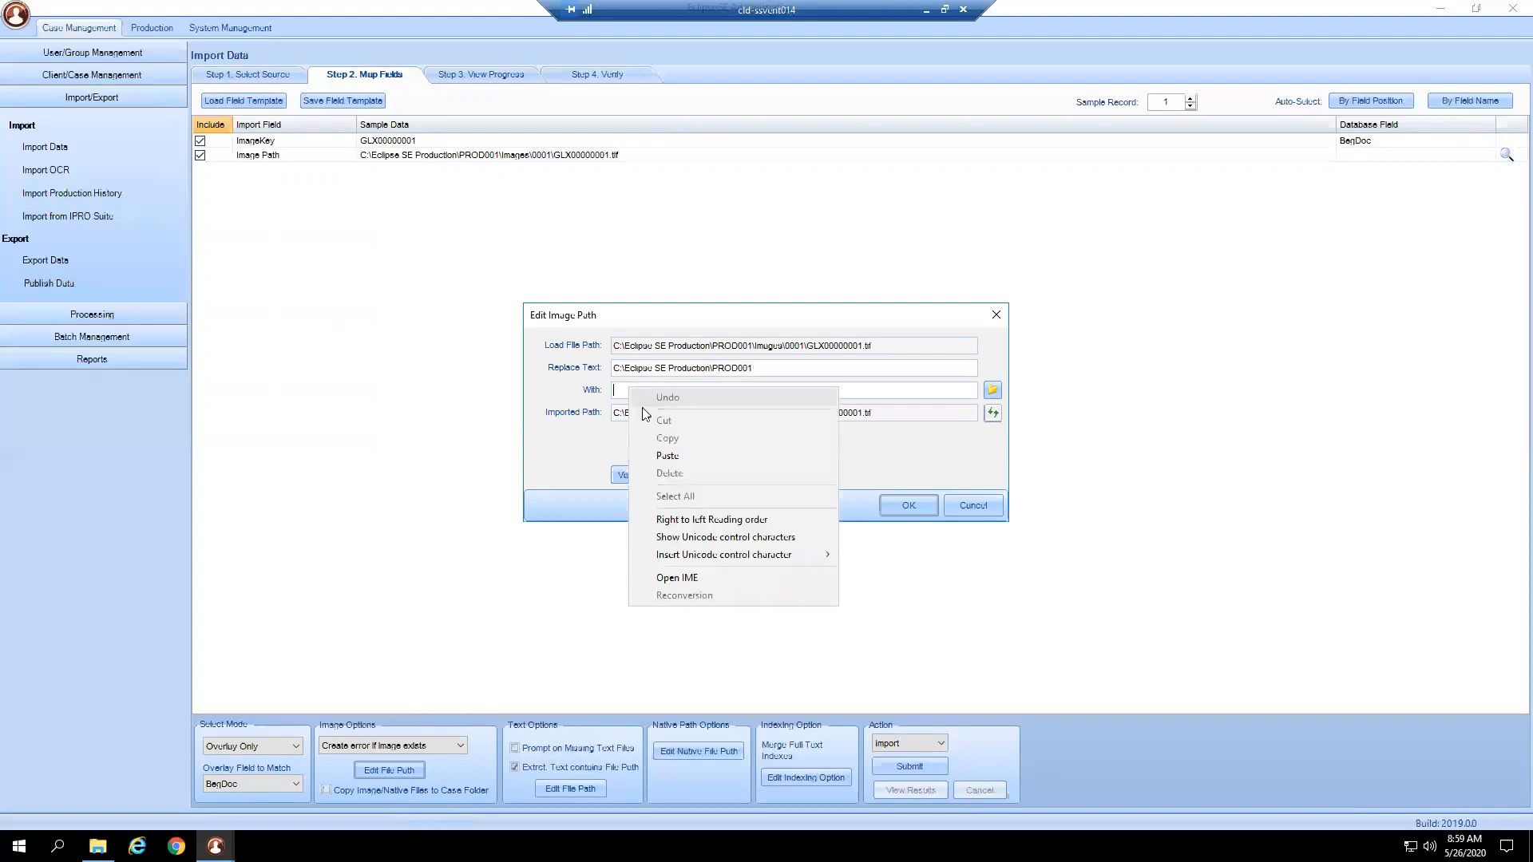
pyautogui.click(664, 452)
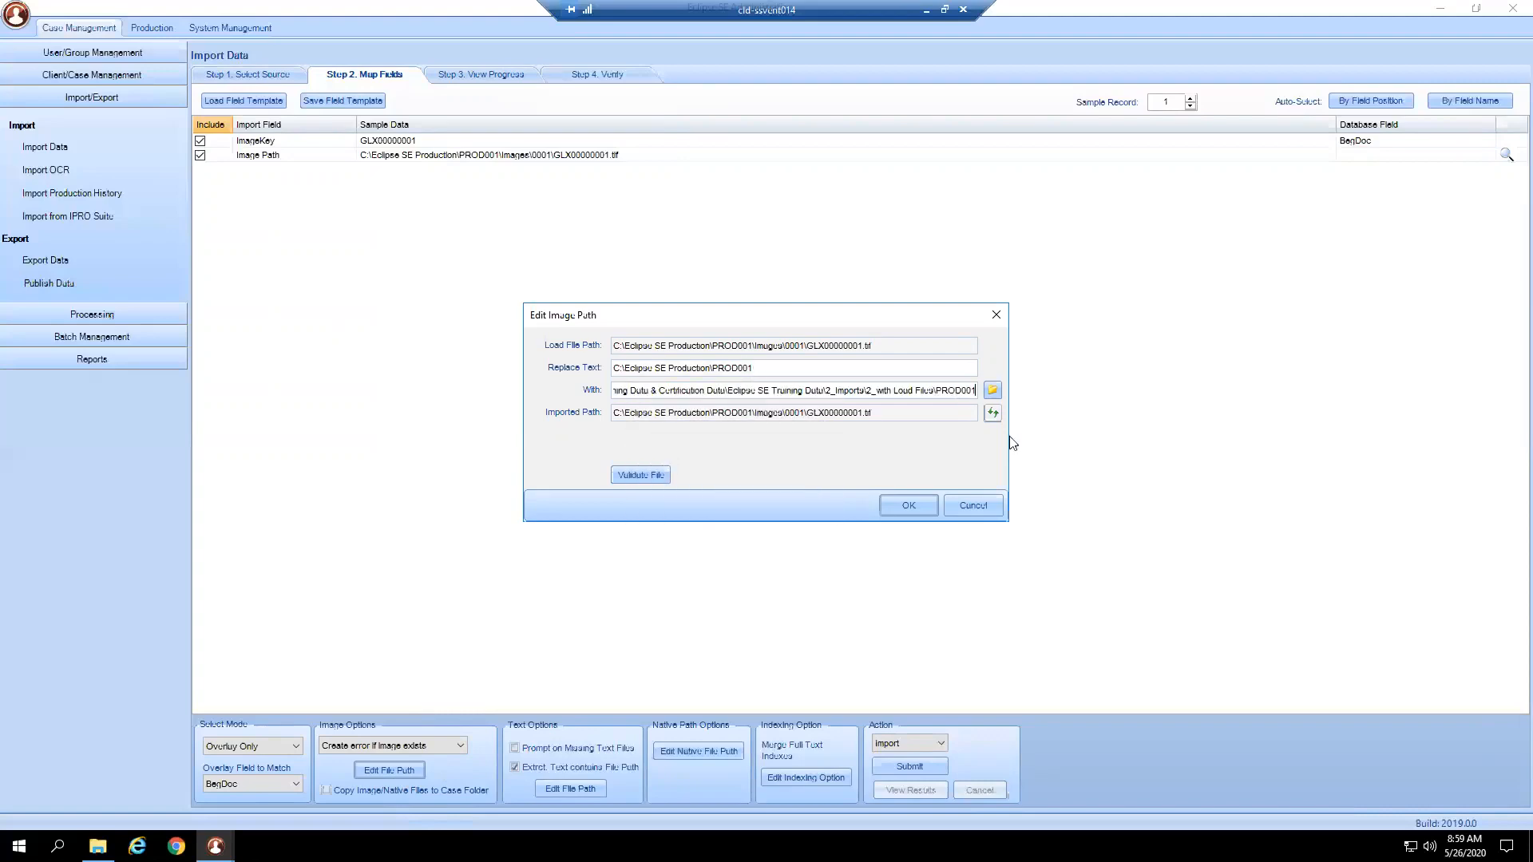
pyautogui.click(992, 414)
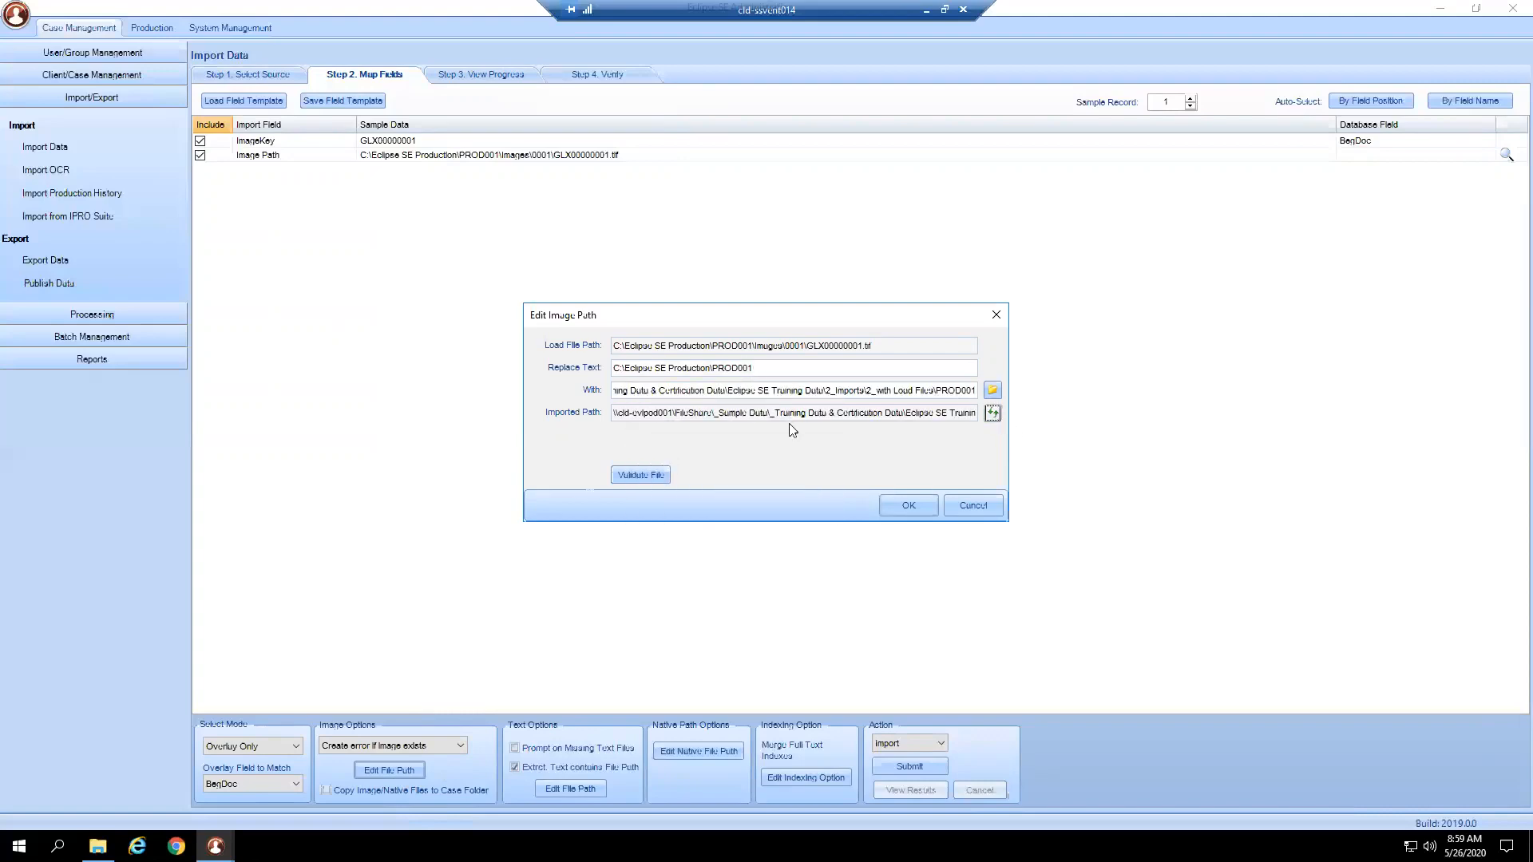
pyautogui.click(621, 476)
pyautogui.click(763, 367)
pyautogui.click(931, 503)
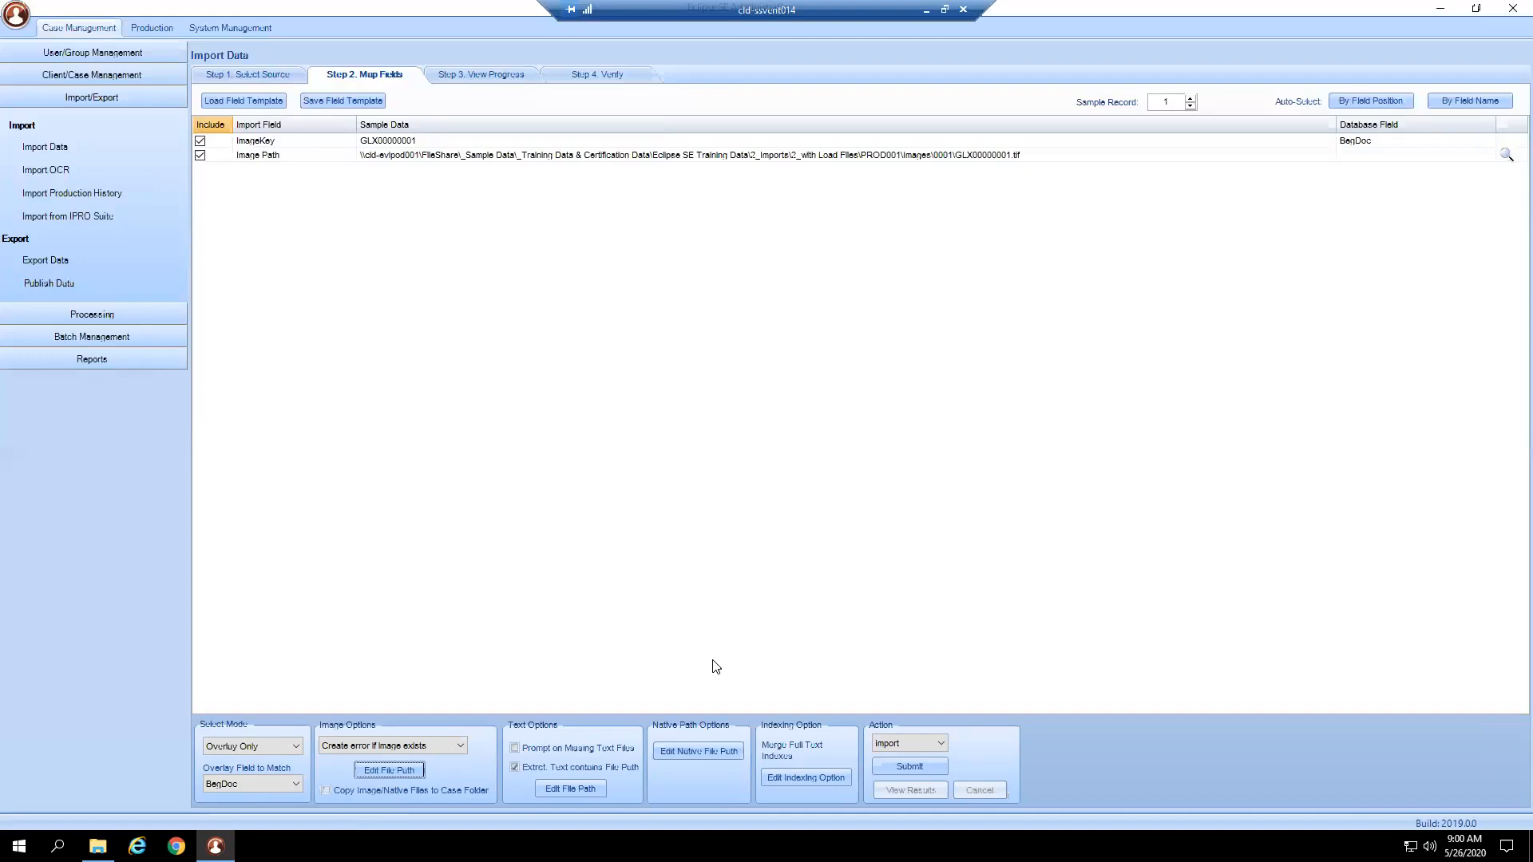
# Run the import and list all 30 imported records in the verification step.
pyautogui.click(909, 766)
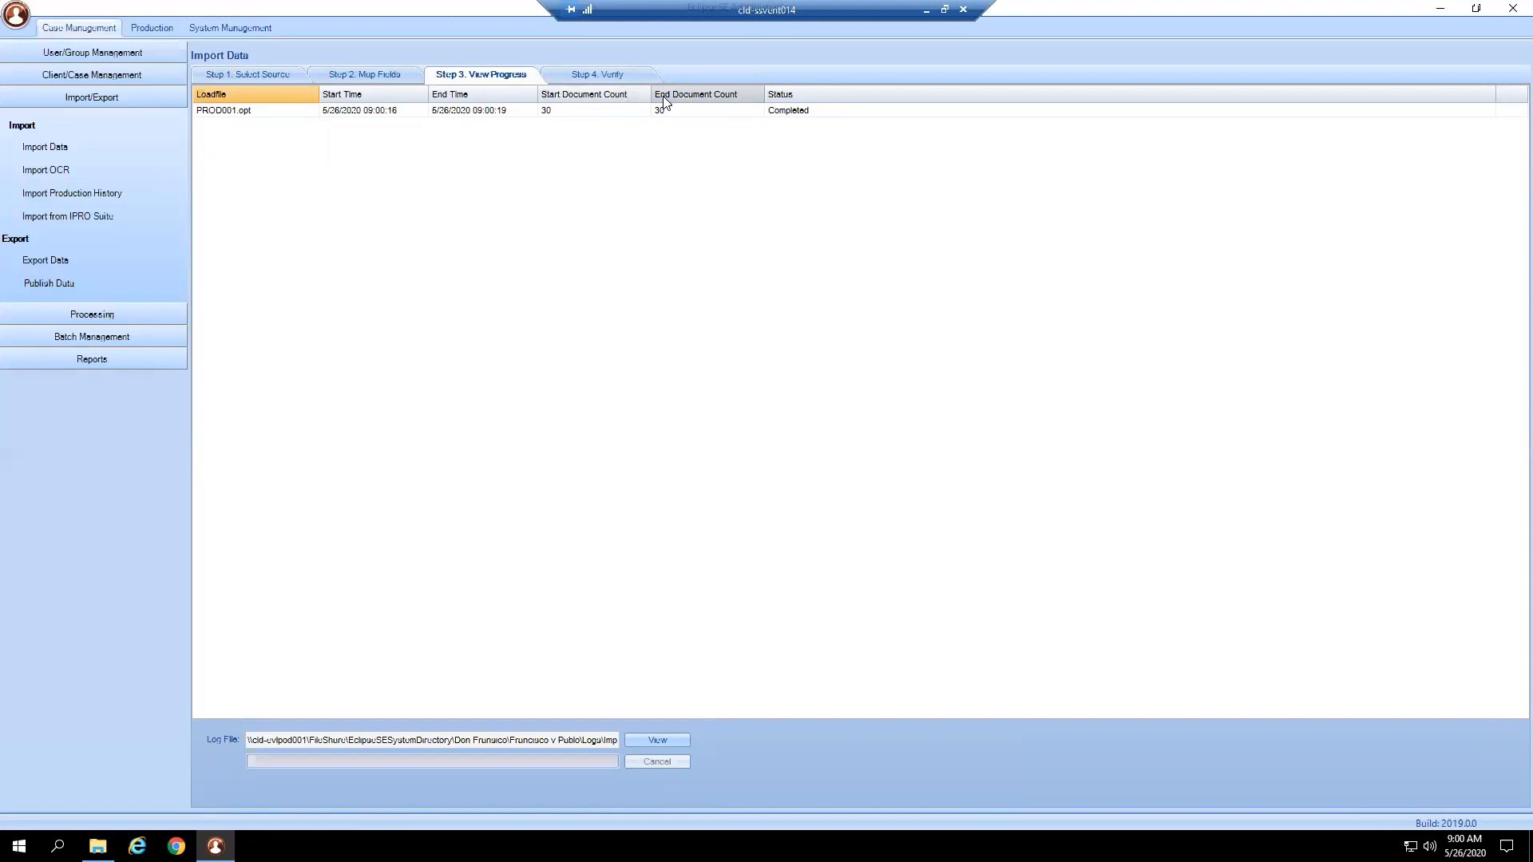
pyautogui.click(601, 77)
pyautogui.click(234, 106)
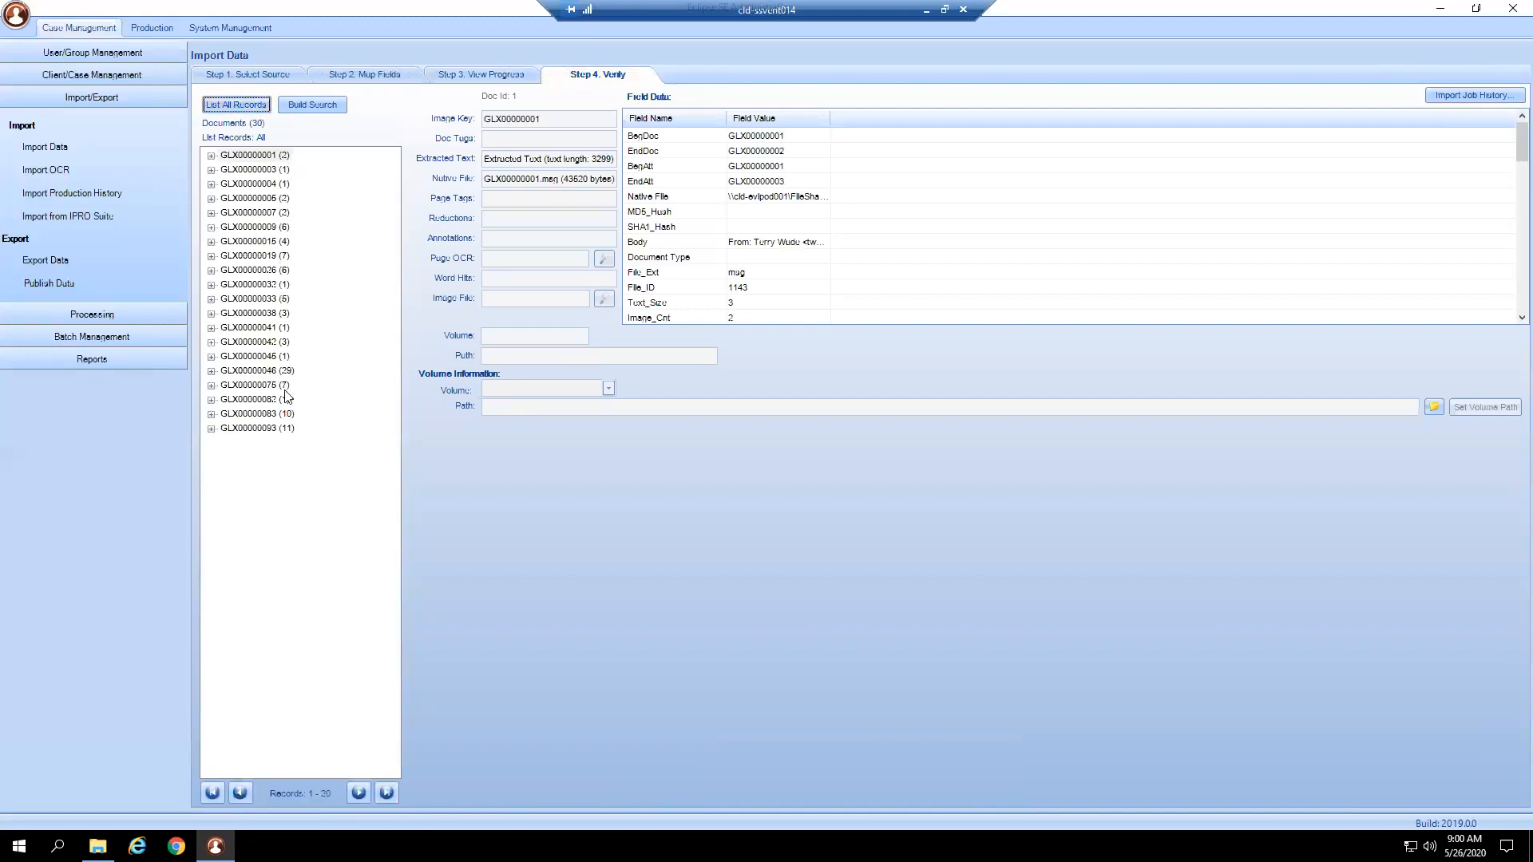
# Spot-check documents GLX00000083, GLX00000082, GLX00000075 and GLX00000046, then go to Processing > Ingest Images.
pyautogui.click(289, 414)
pyautogui.click(290, 399)
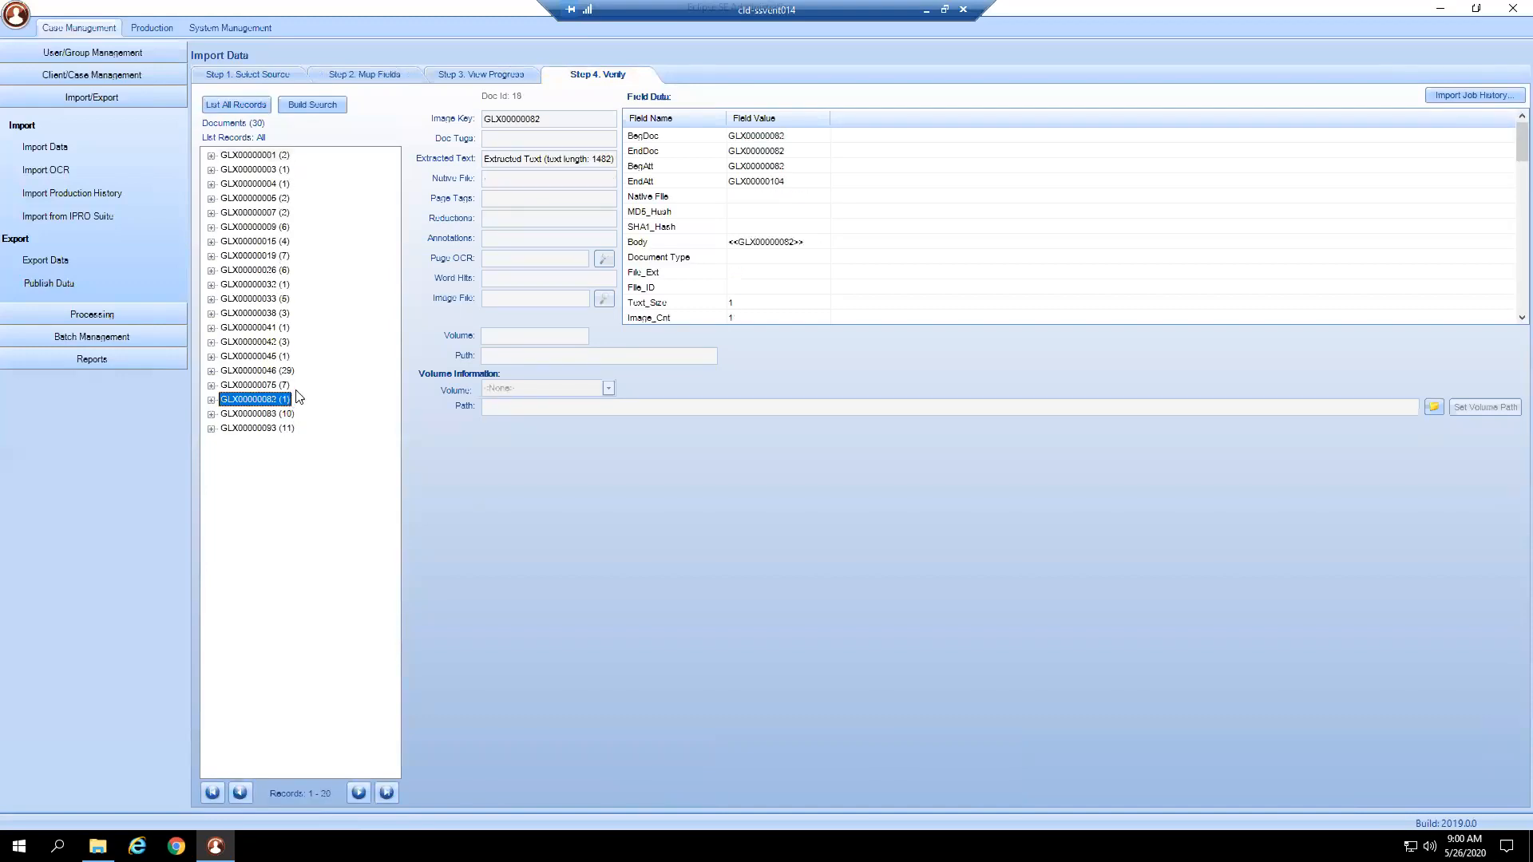
pyautogui.click(290, 386)
pyautogui.click(290, 372)
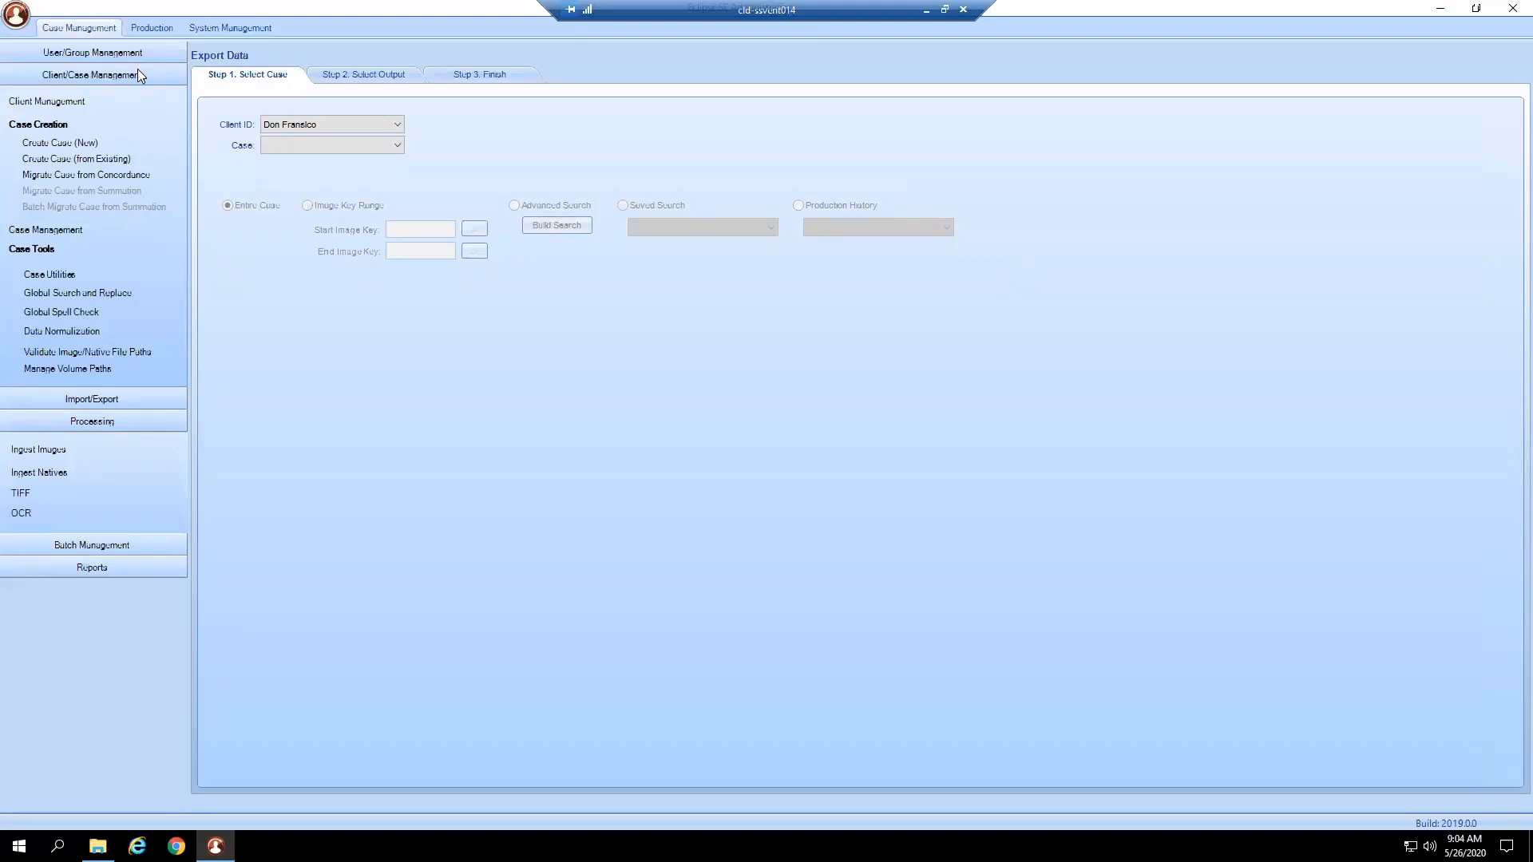
pyautogui.click(137, 69)
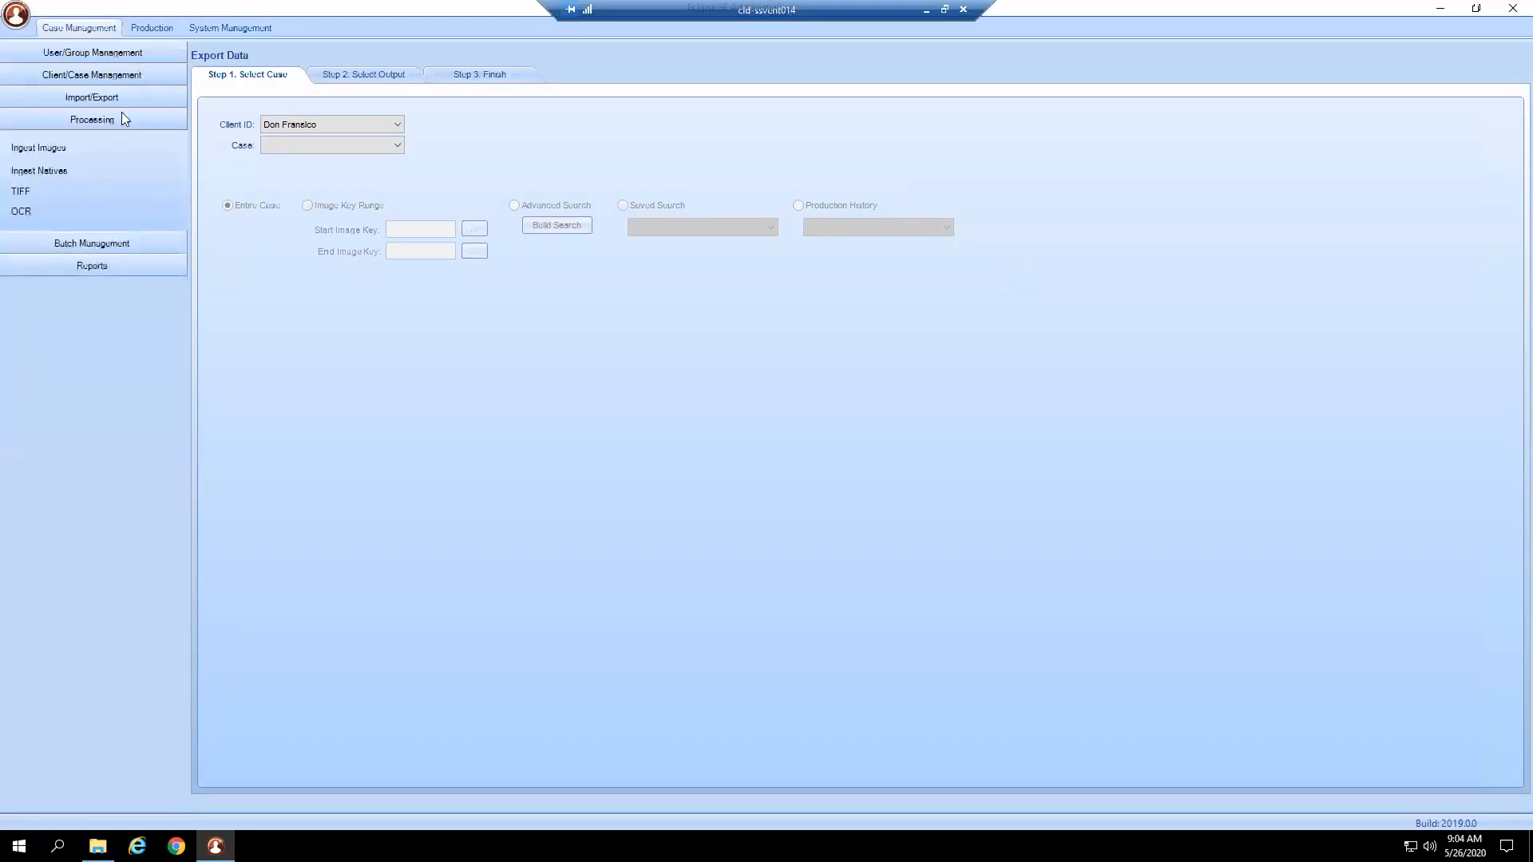
pyautogui.click(69, 150)
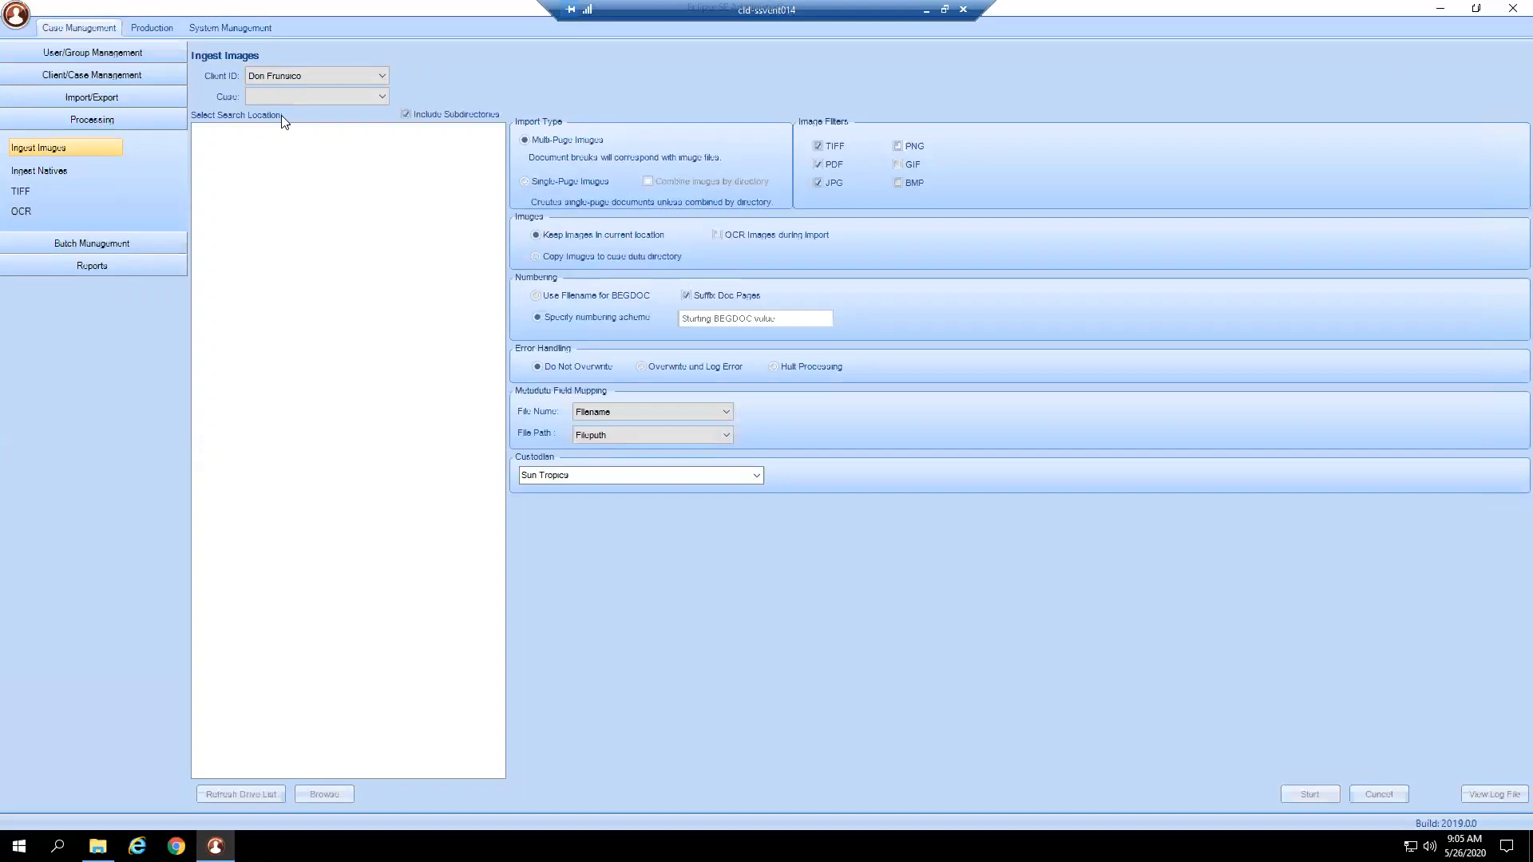
# Choose the Francisco v Pablo case and browse This PC to Local Disk (C:) for a search location.
pyautogui.click(310, 96)
pyautogui.click(305, 113)
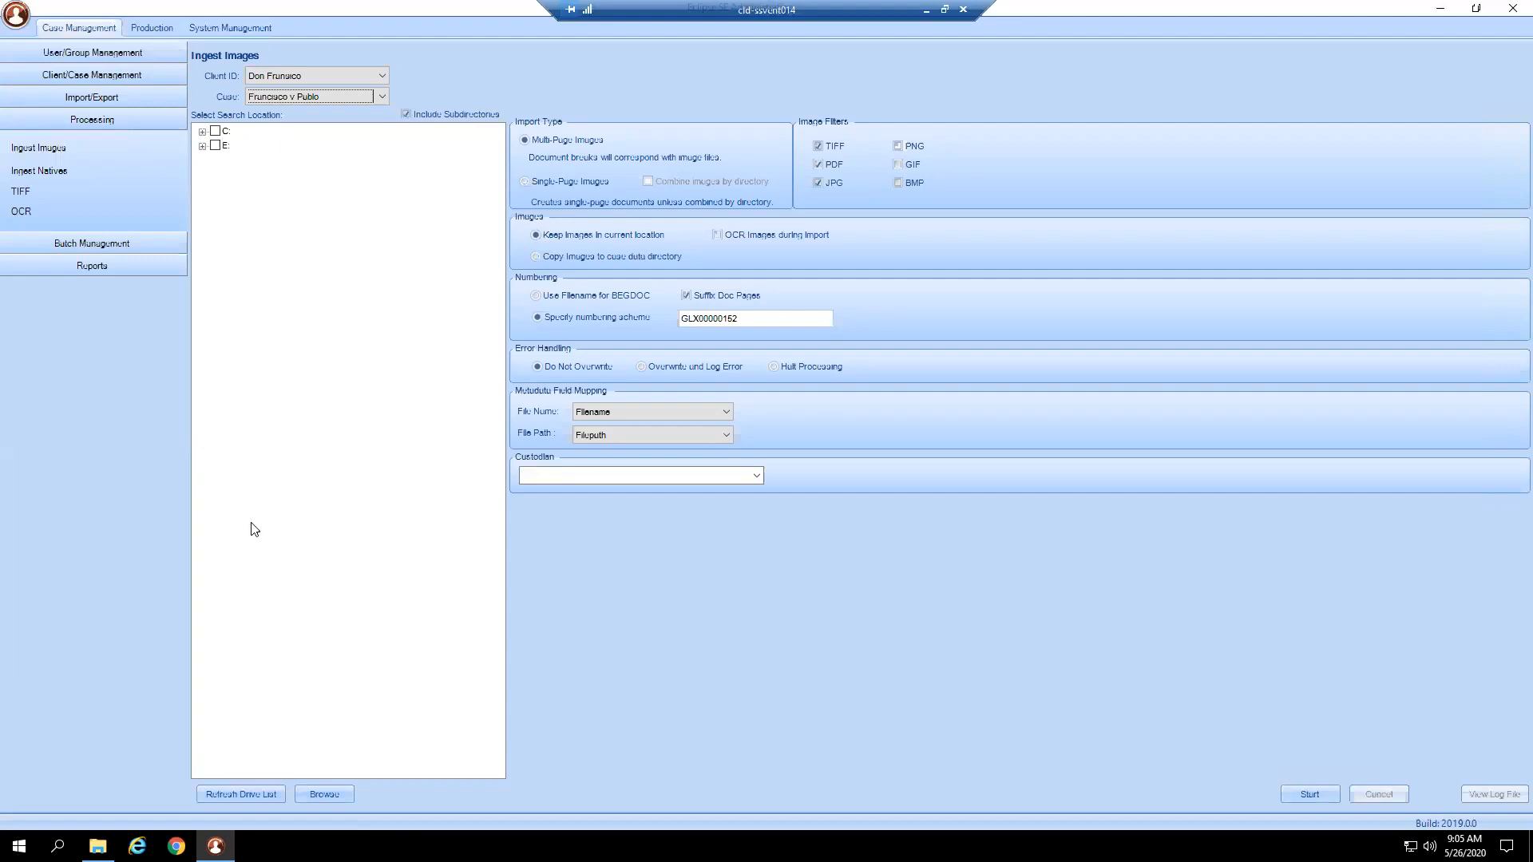
pyautogui.click(343, 792)
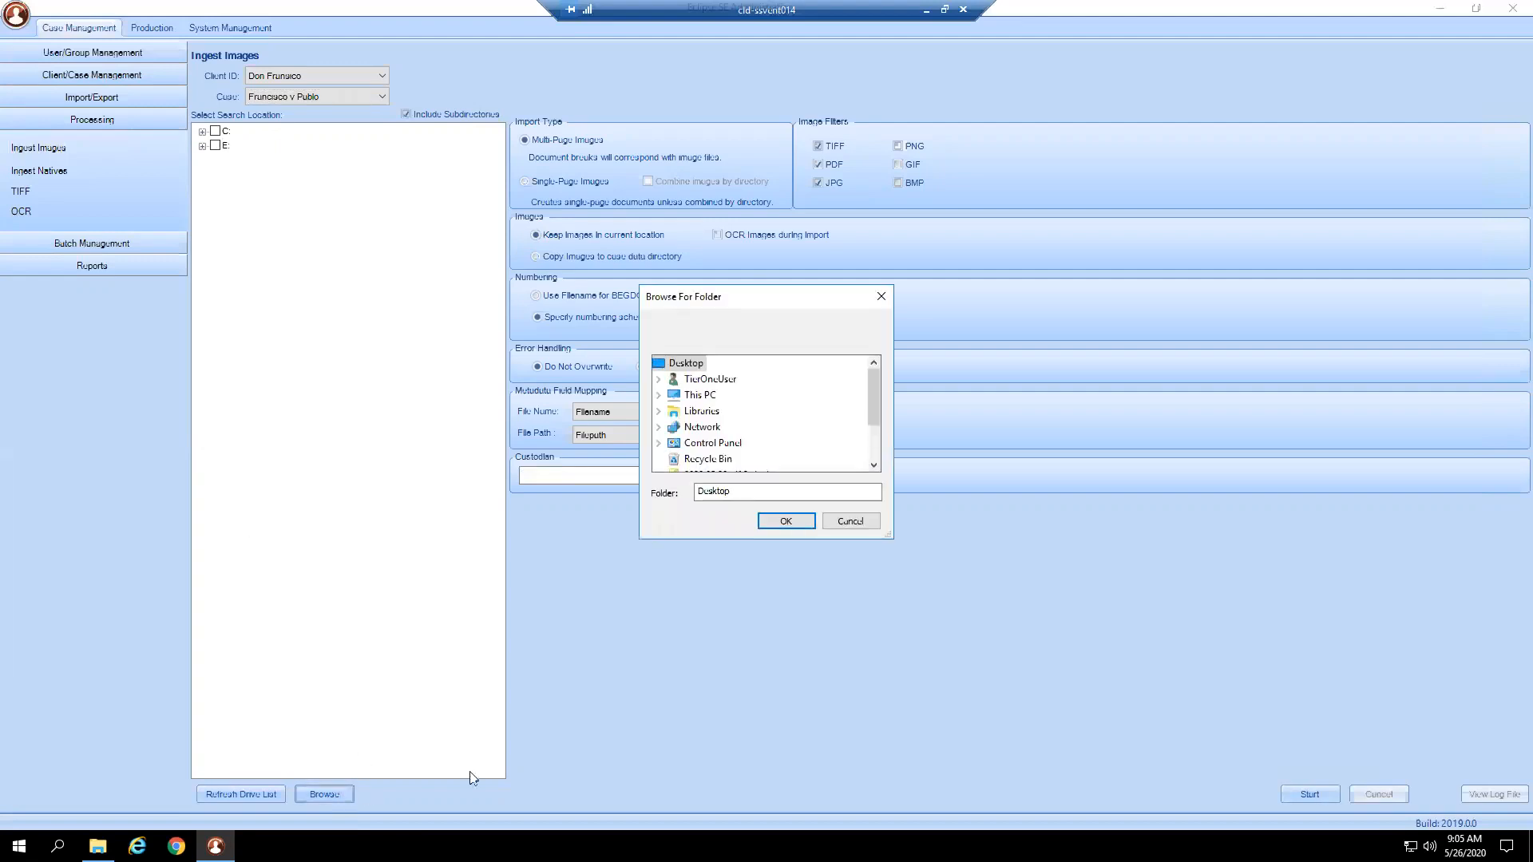
pyautogui.click(660, 395)
pyautogui.scroll(-3, 664, 423)
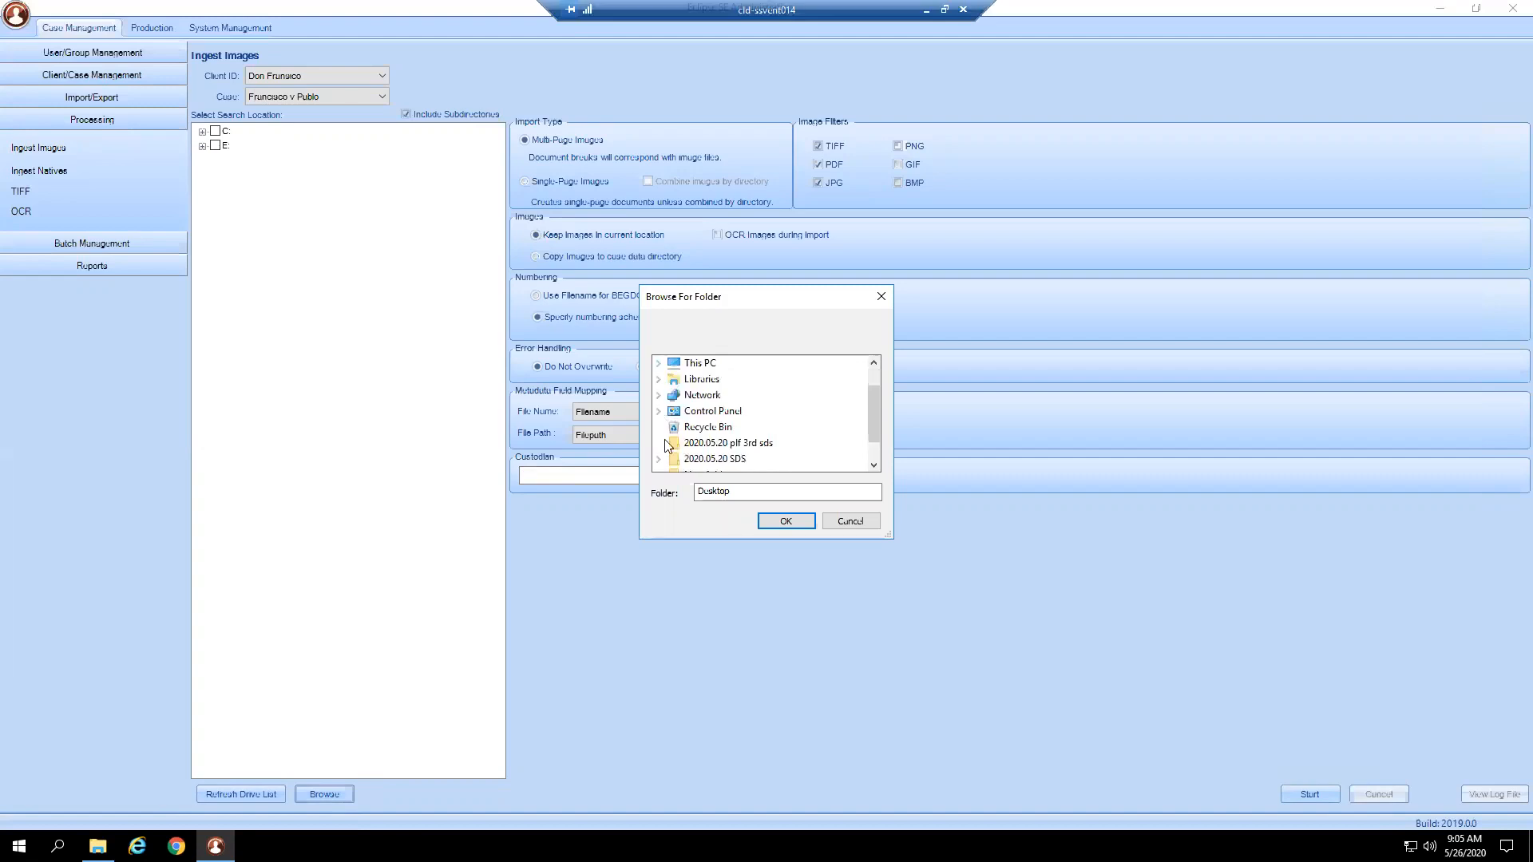
pyautogui.scroll(2, 664, 437)
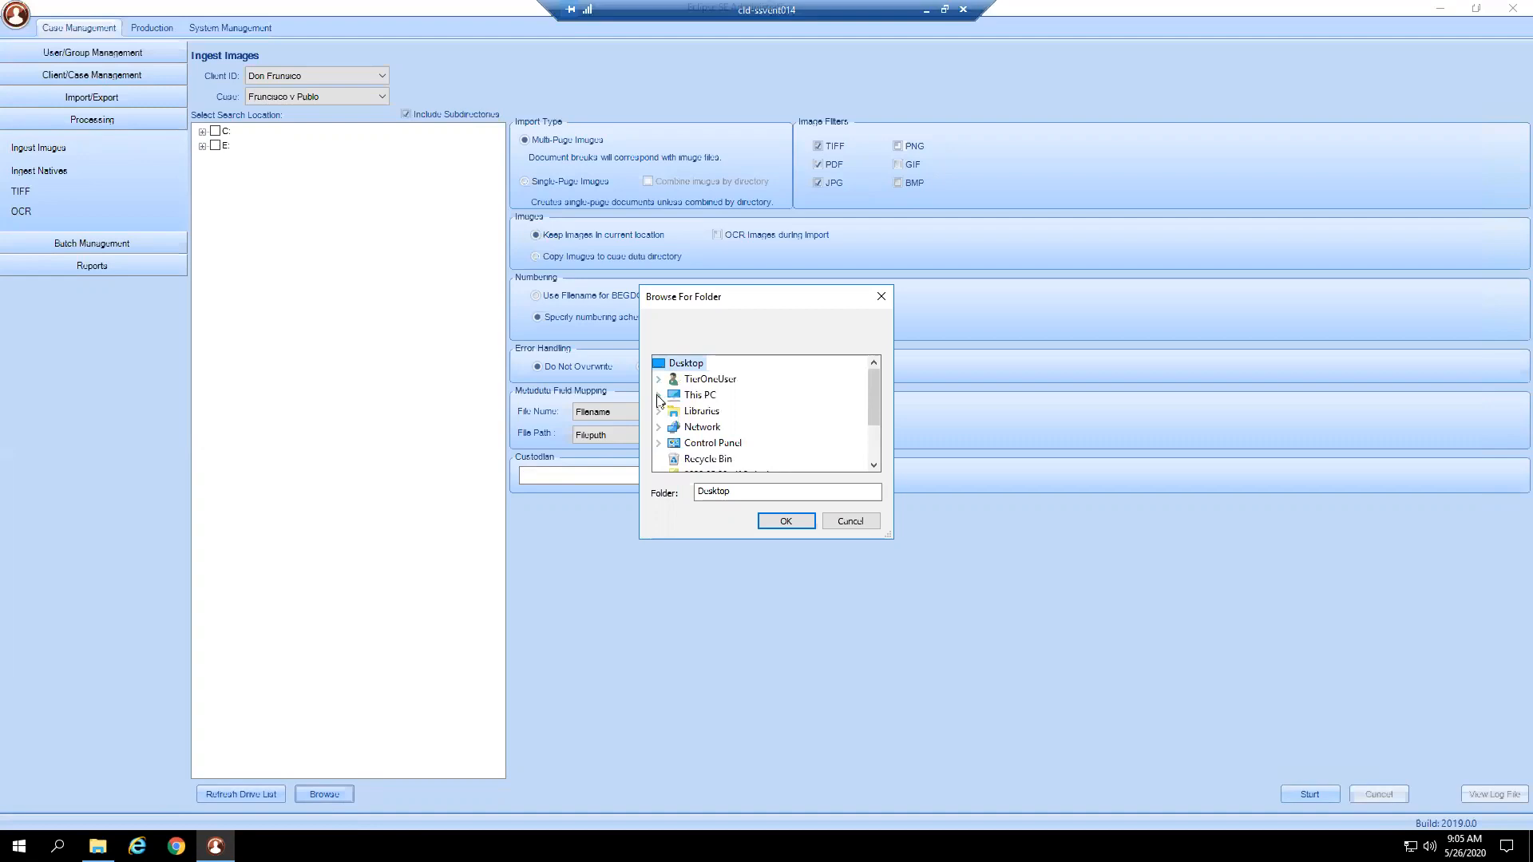
pyautogui.click(659, 395)
pyautogui.scroll(-1, 680, 417)
pyautogui.click(675, 427)
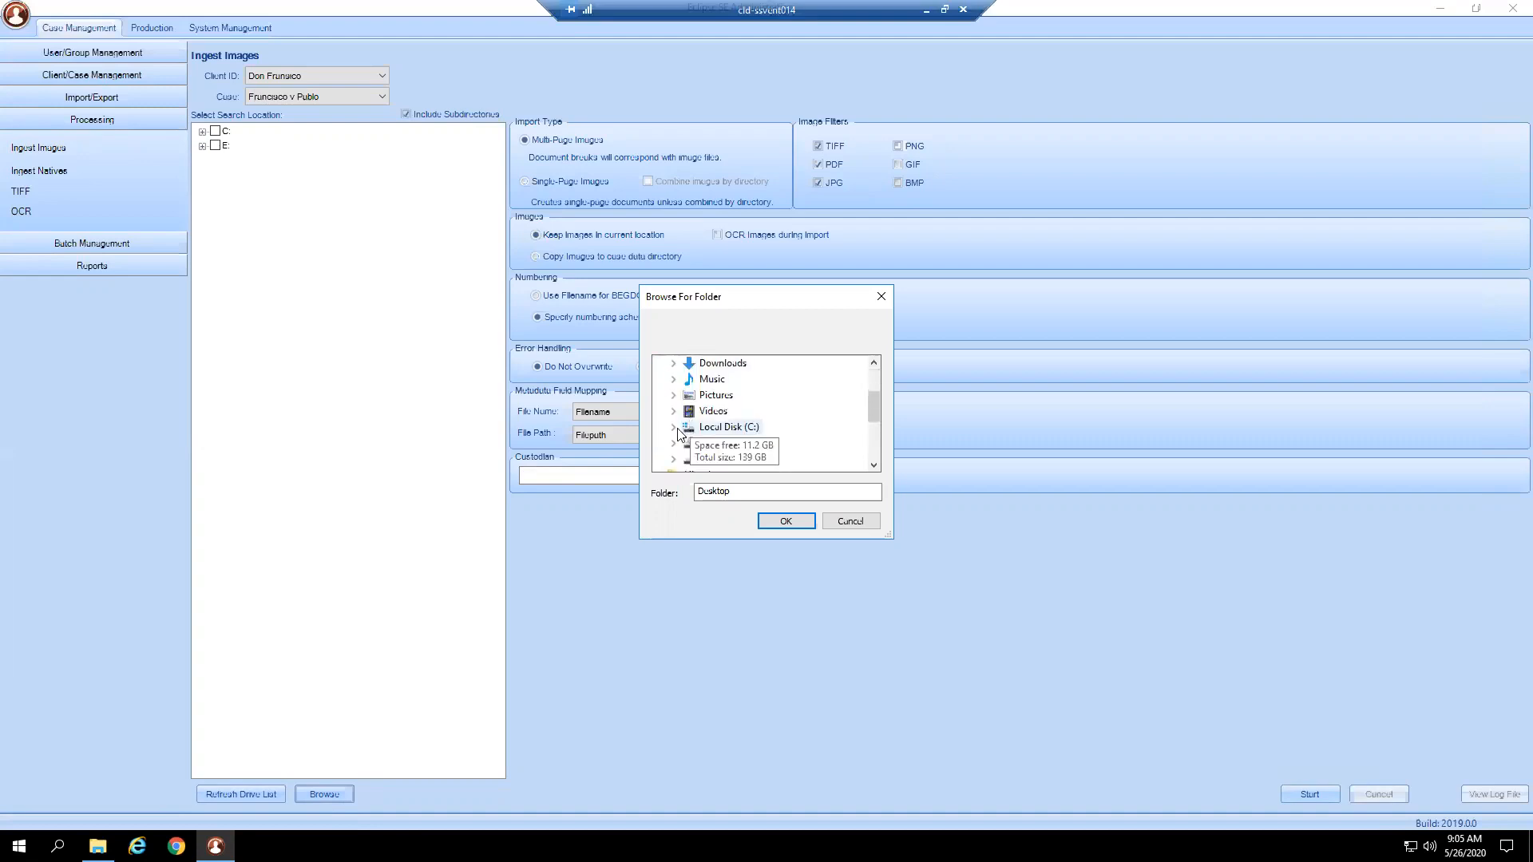
# Go through FileShare to 2_Imports > 3_Images_No Load File and set PDF_Bates as the search location.
pyautogui.scroll(-1, 677, 438)
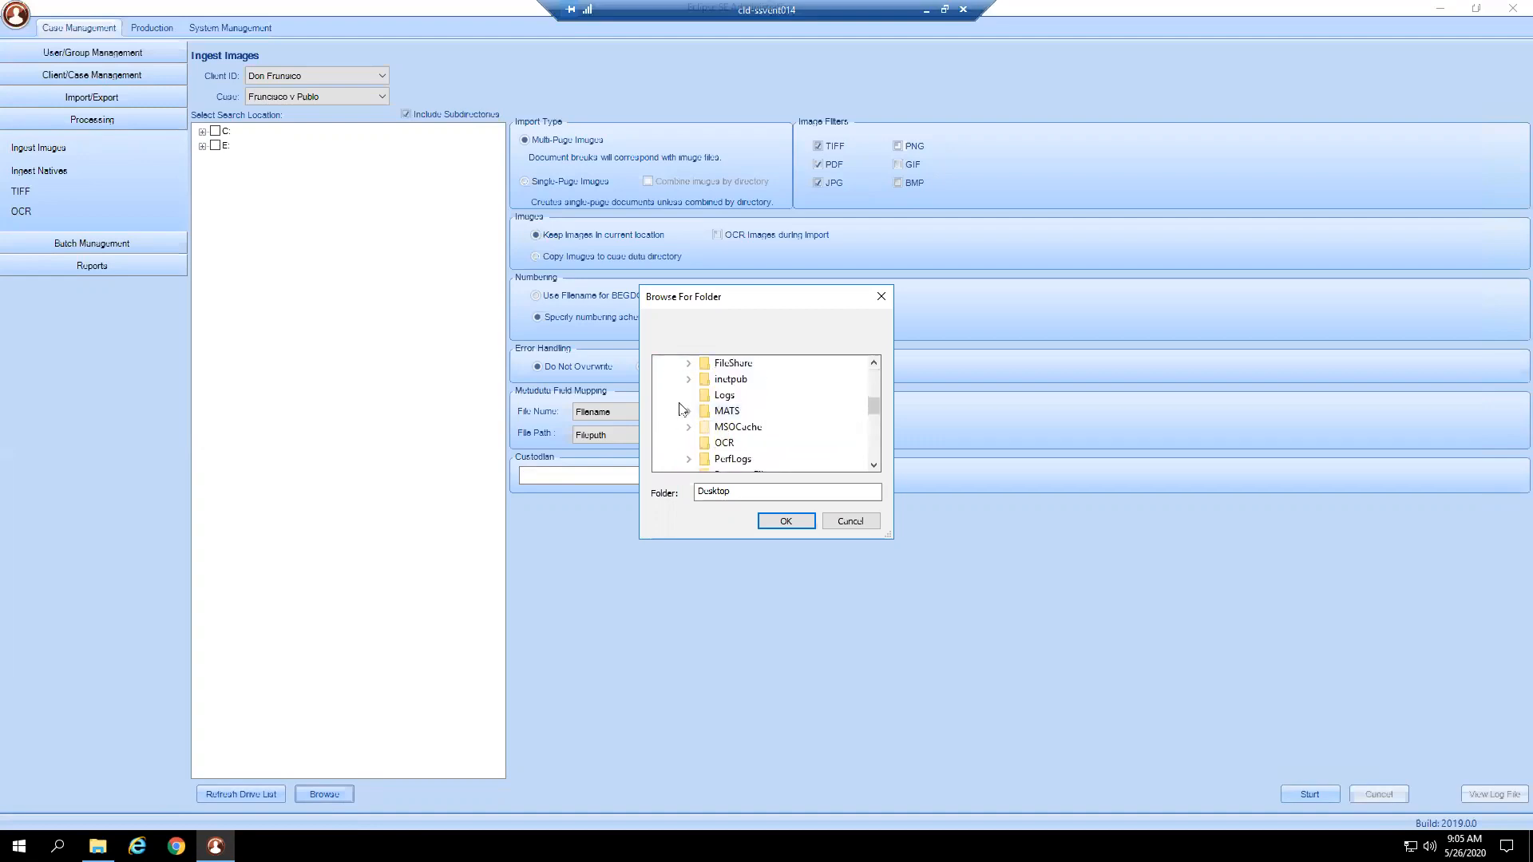
pyautogui.click(688, 364)
pyautogui.click(704, 380)
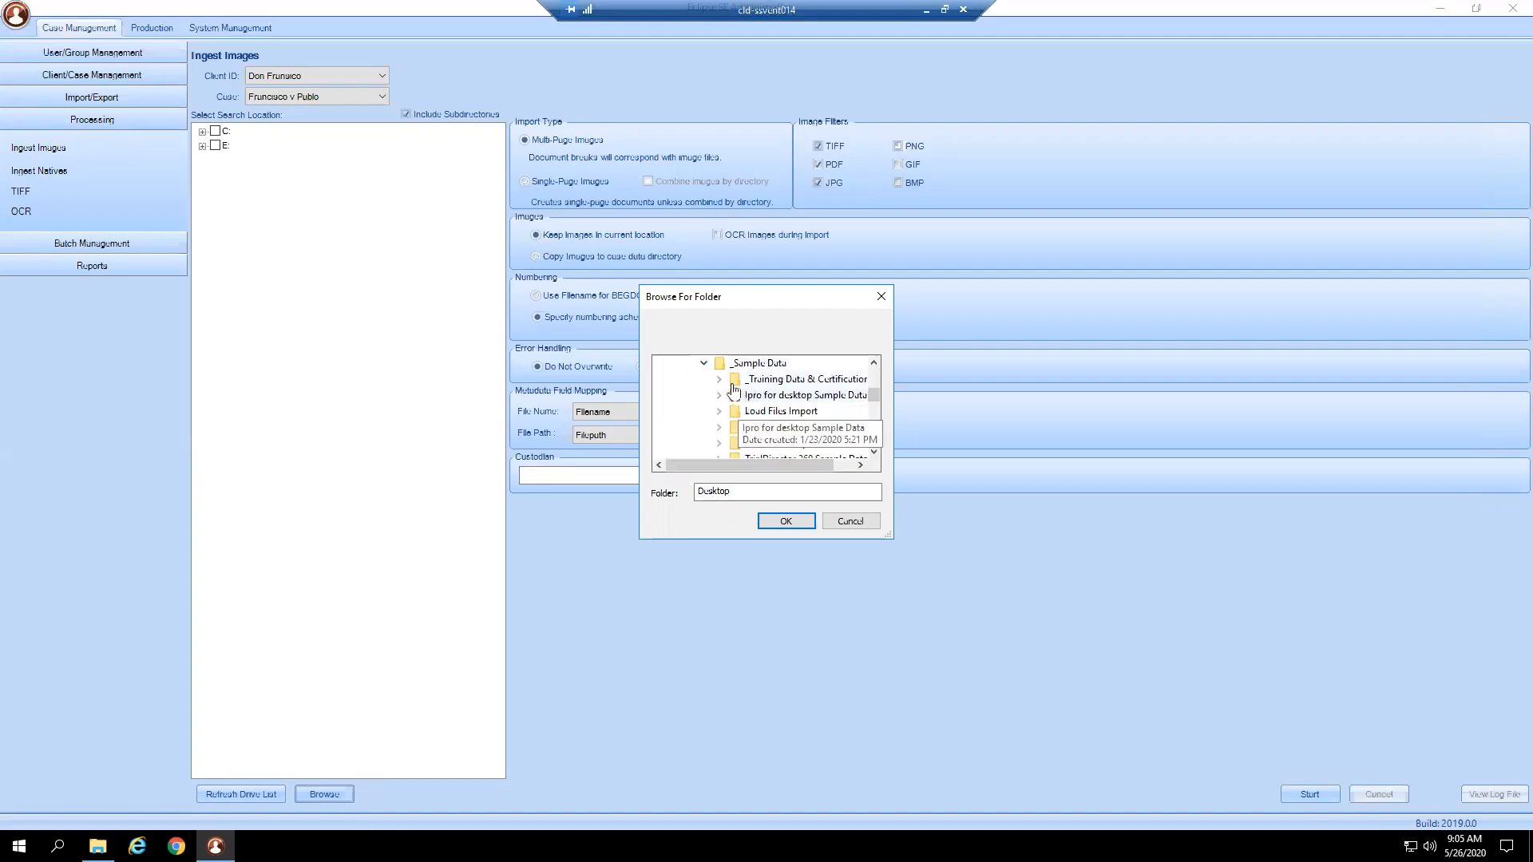
pyautogui.click(719, 380)
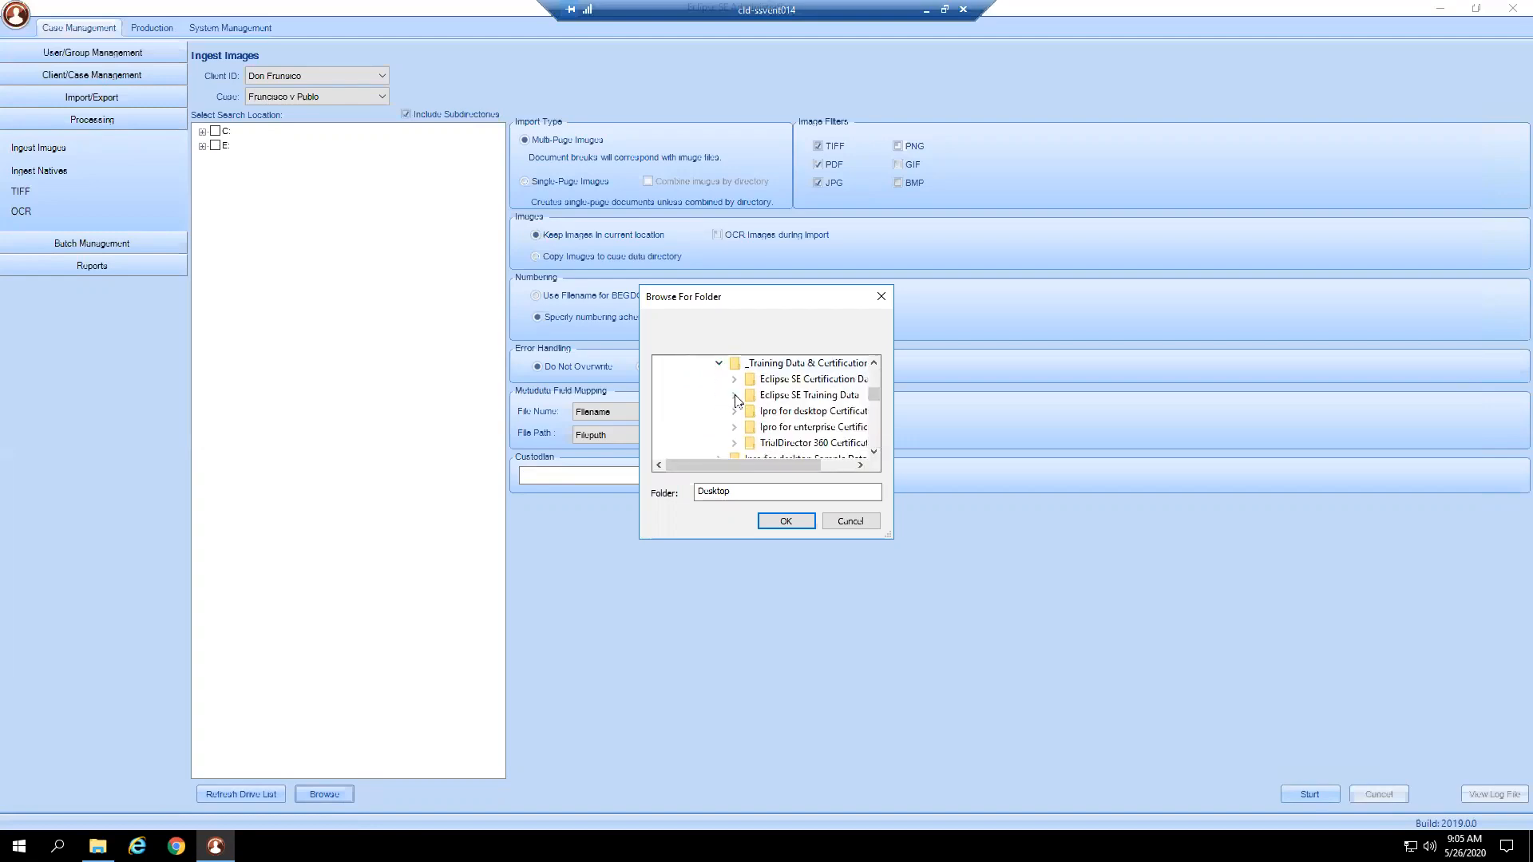
pyautogui.click(734, 397)
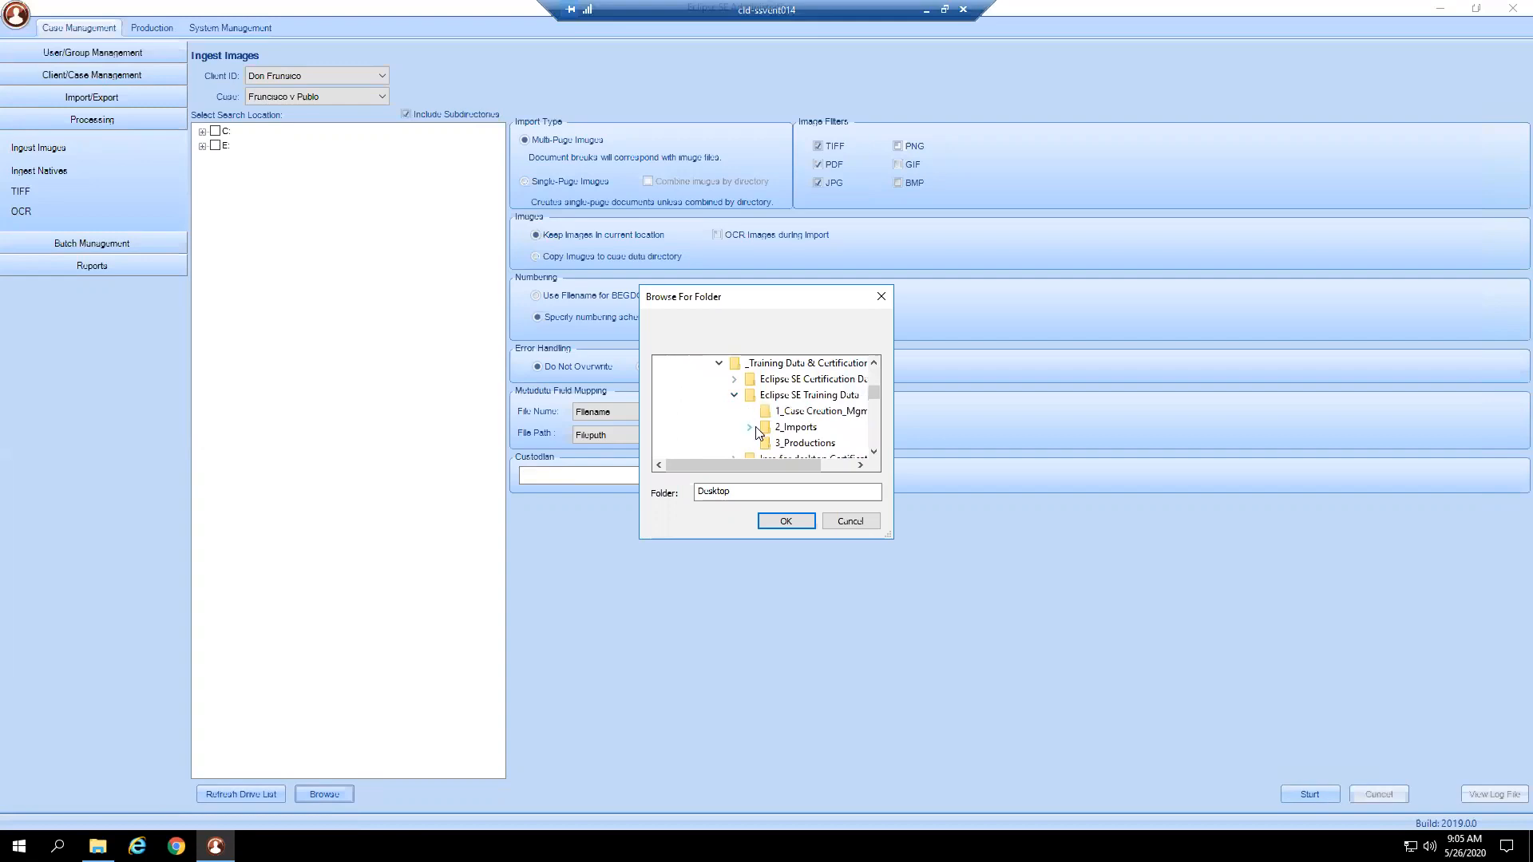
pyautogui.click(753, 428)
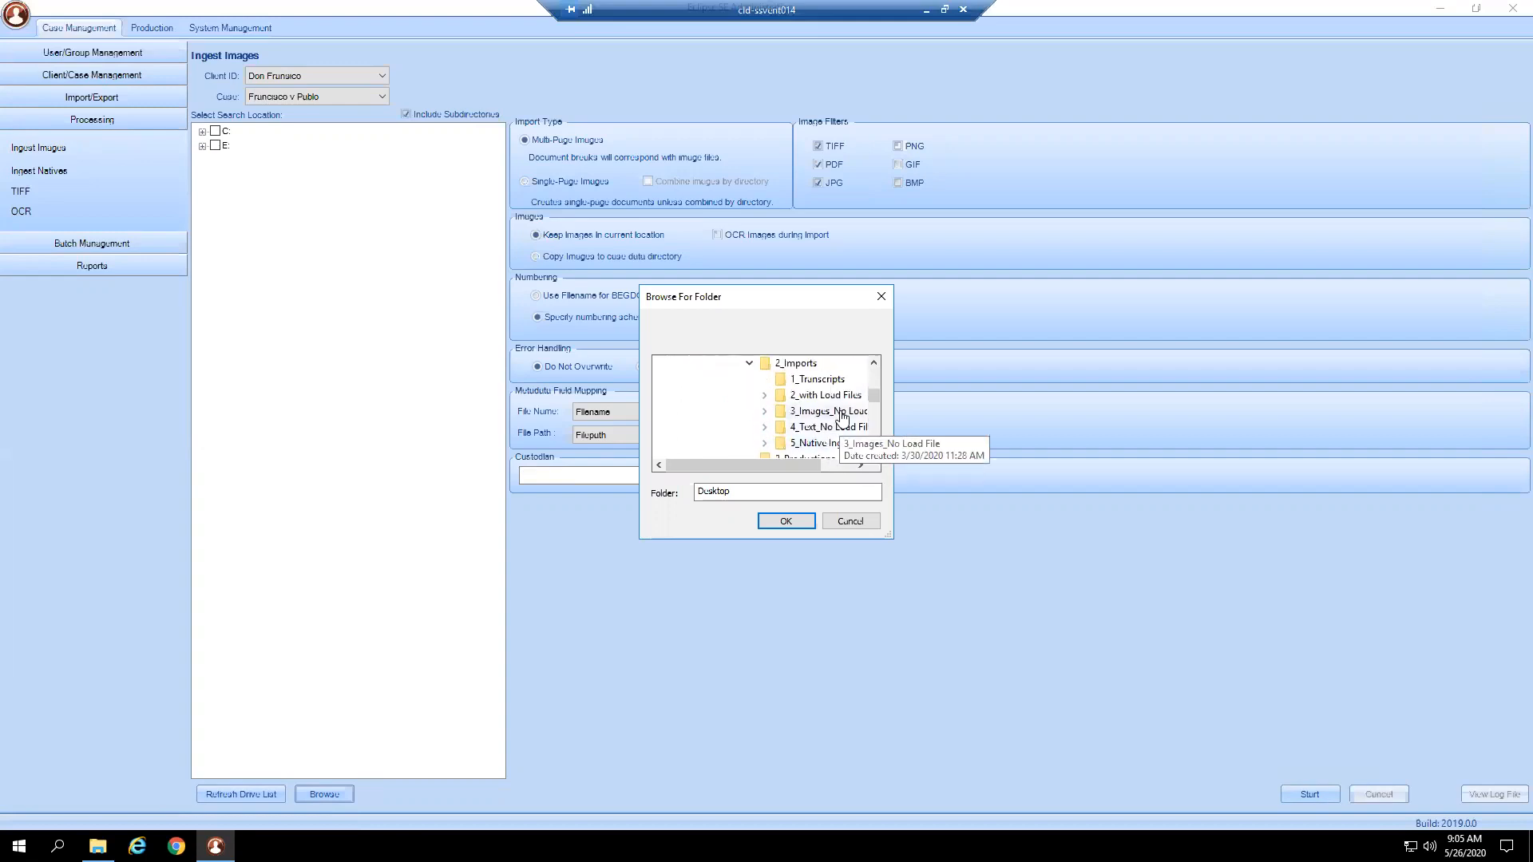
pyautogui.doubleClick(830, 411)
pyautogui.click(790, 427)
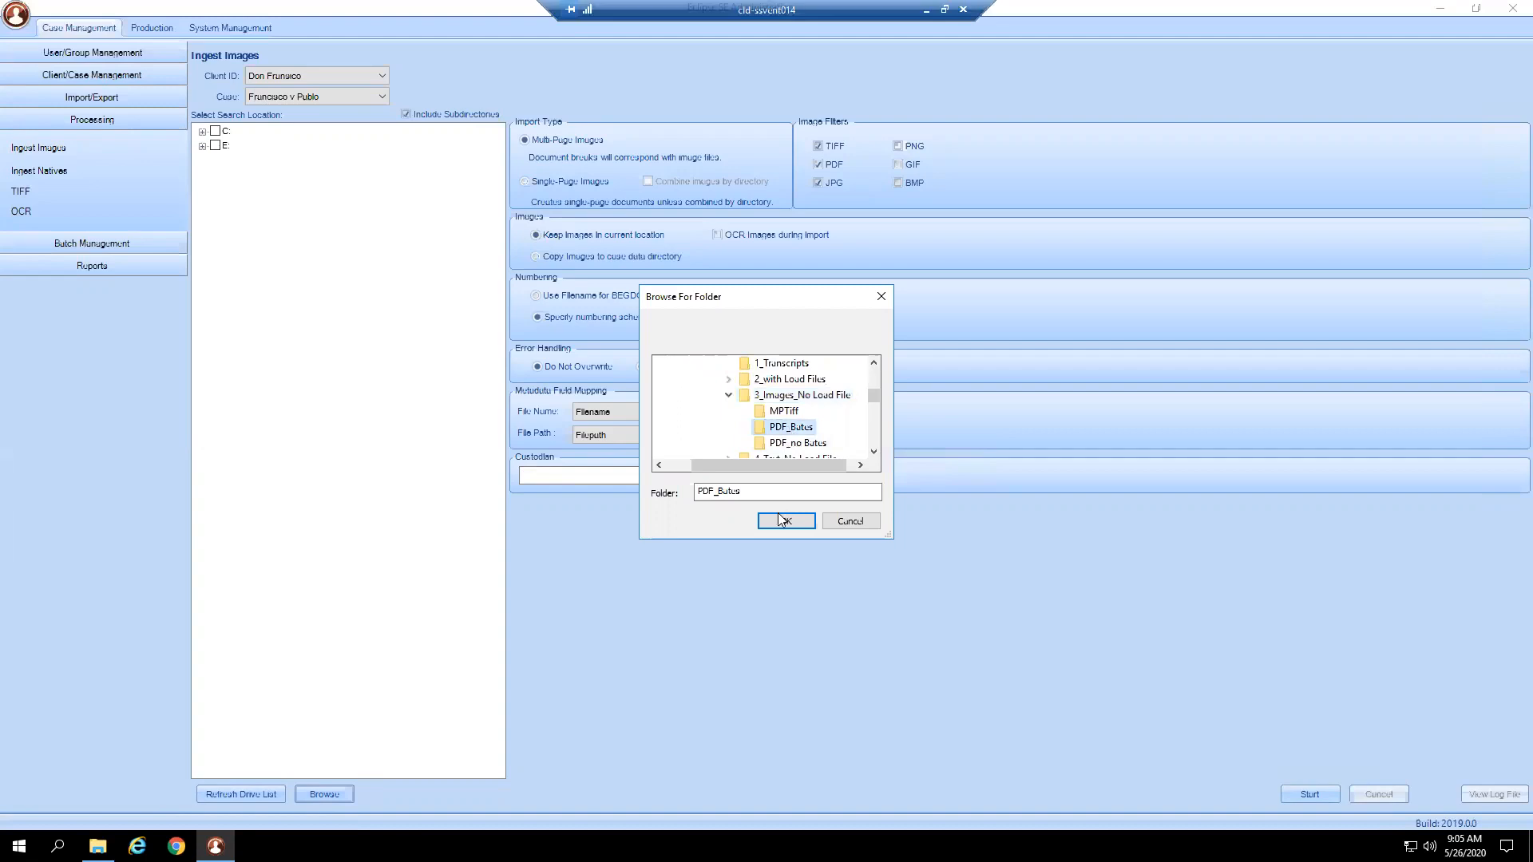
pyautogui.click(782, 521)
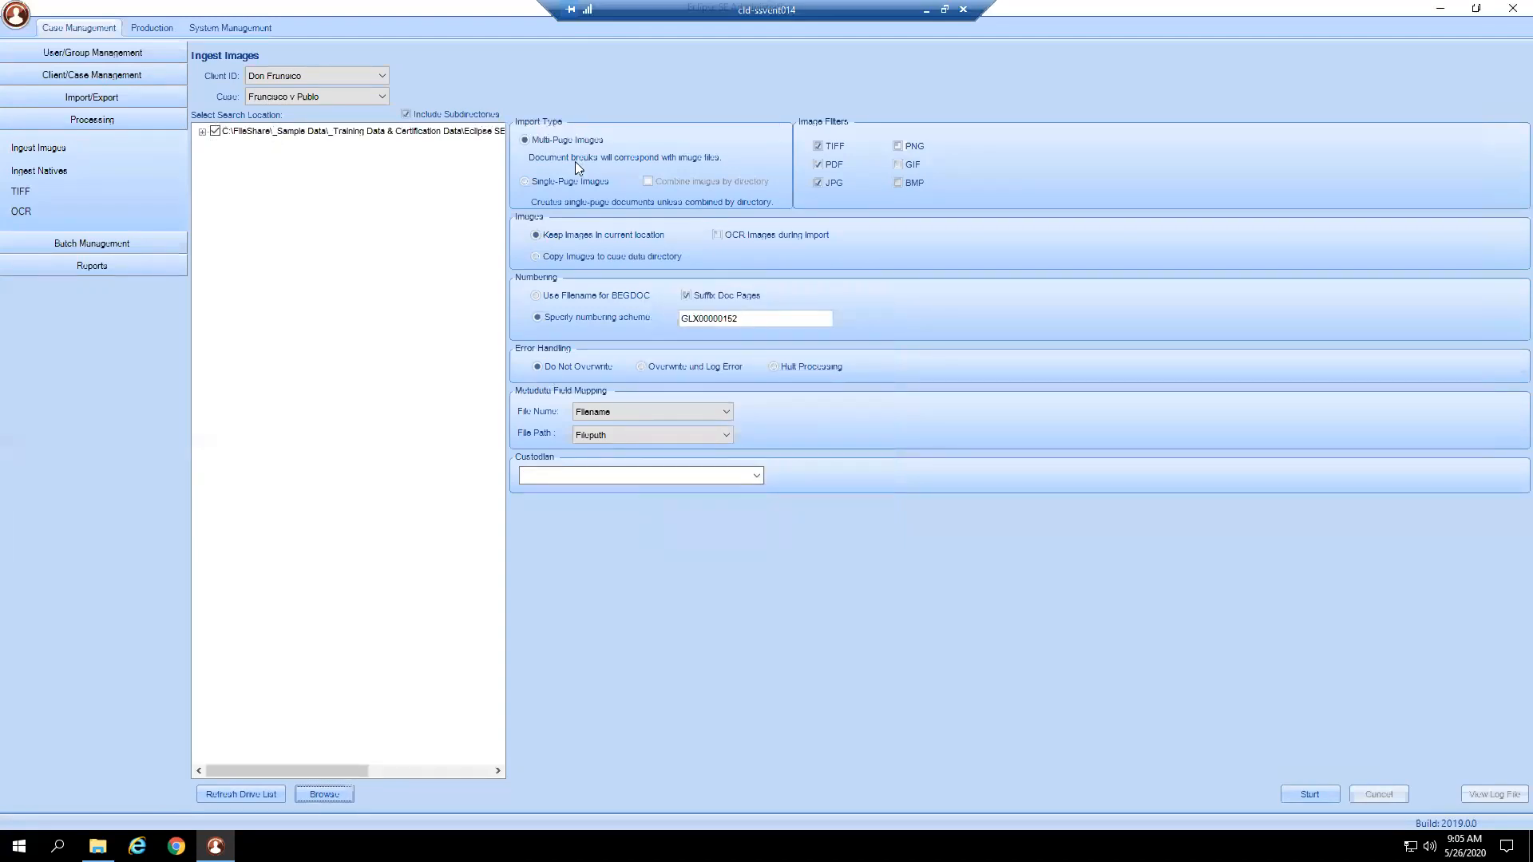
# Enable 'OCR Images during Import' and select 'Use Filename for BEGDOC' numbering.
pyautogui.click(203, 132)
pyautogui.click(743, 236)
pyautogui.click(625, 296)
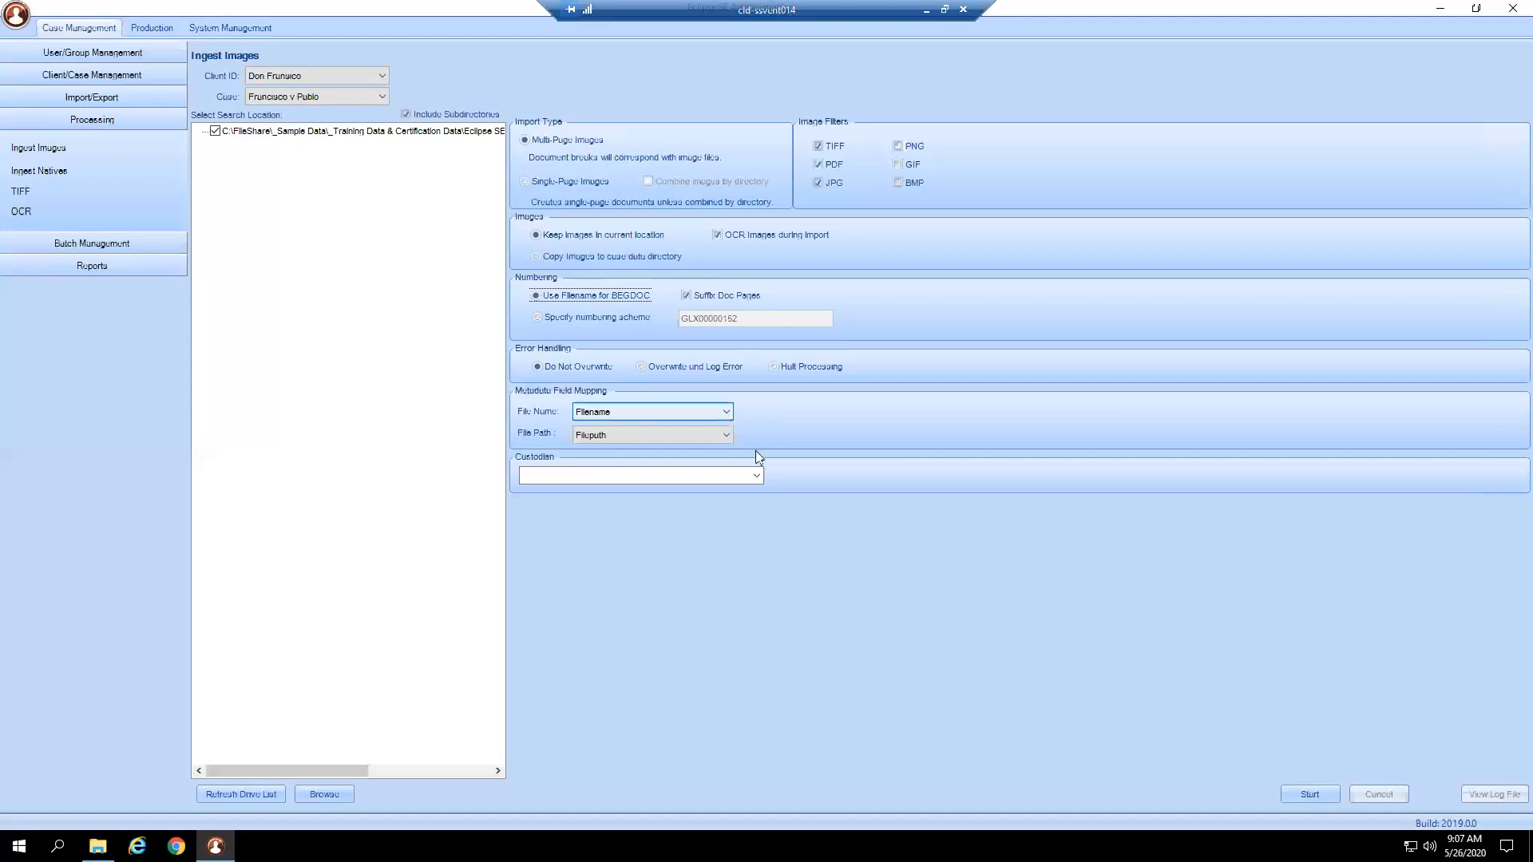
pyautogui.click(747, 477)
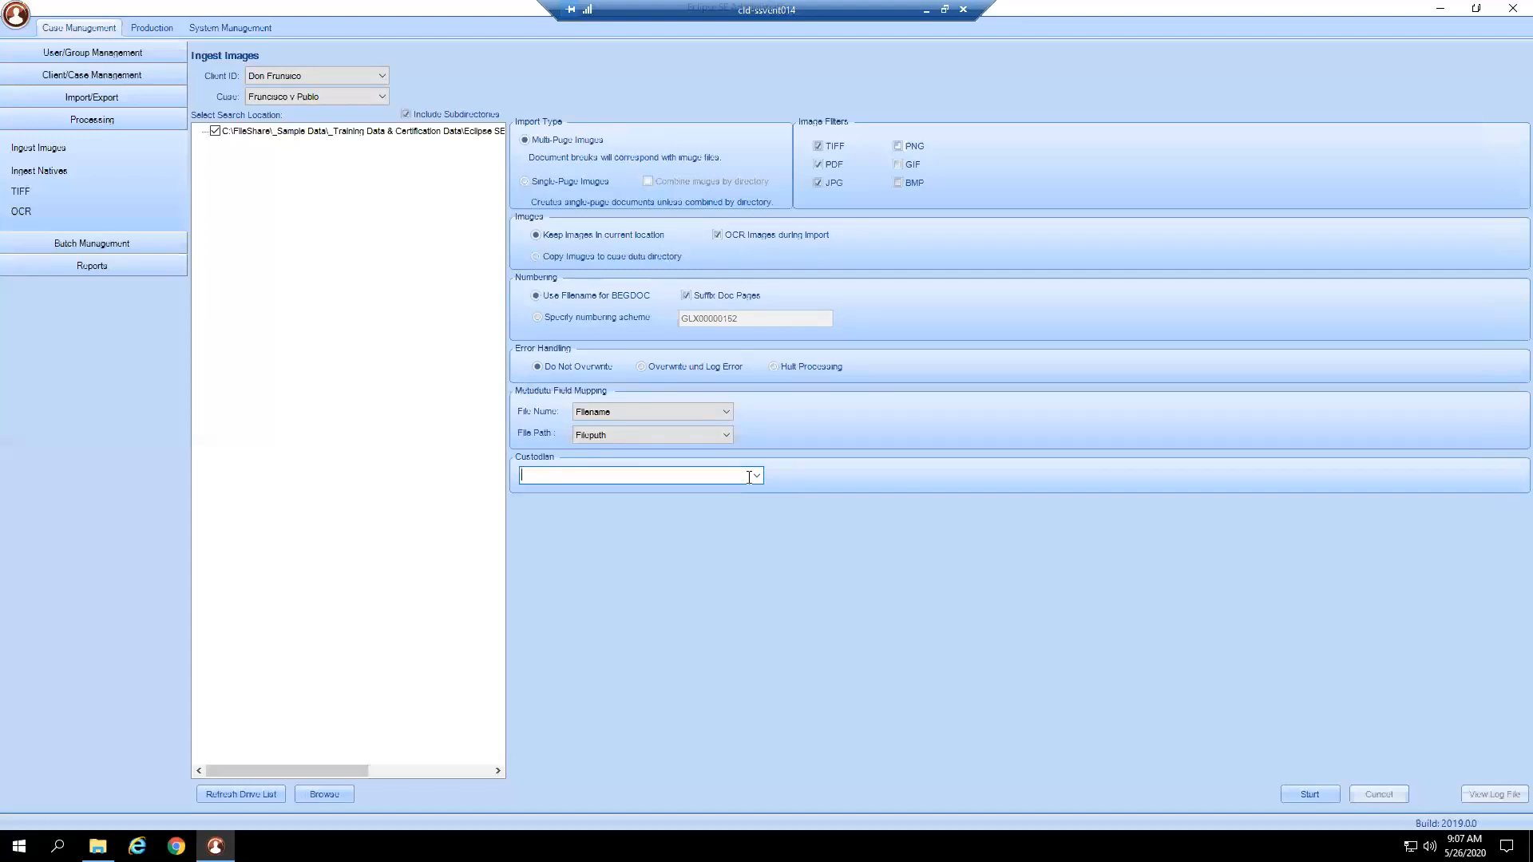
# Enter Starbucks as the custodian for the image ingest.
pyautogui.write('Sturbucks')
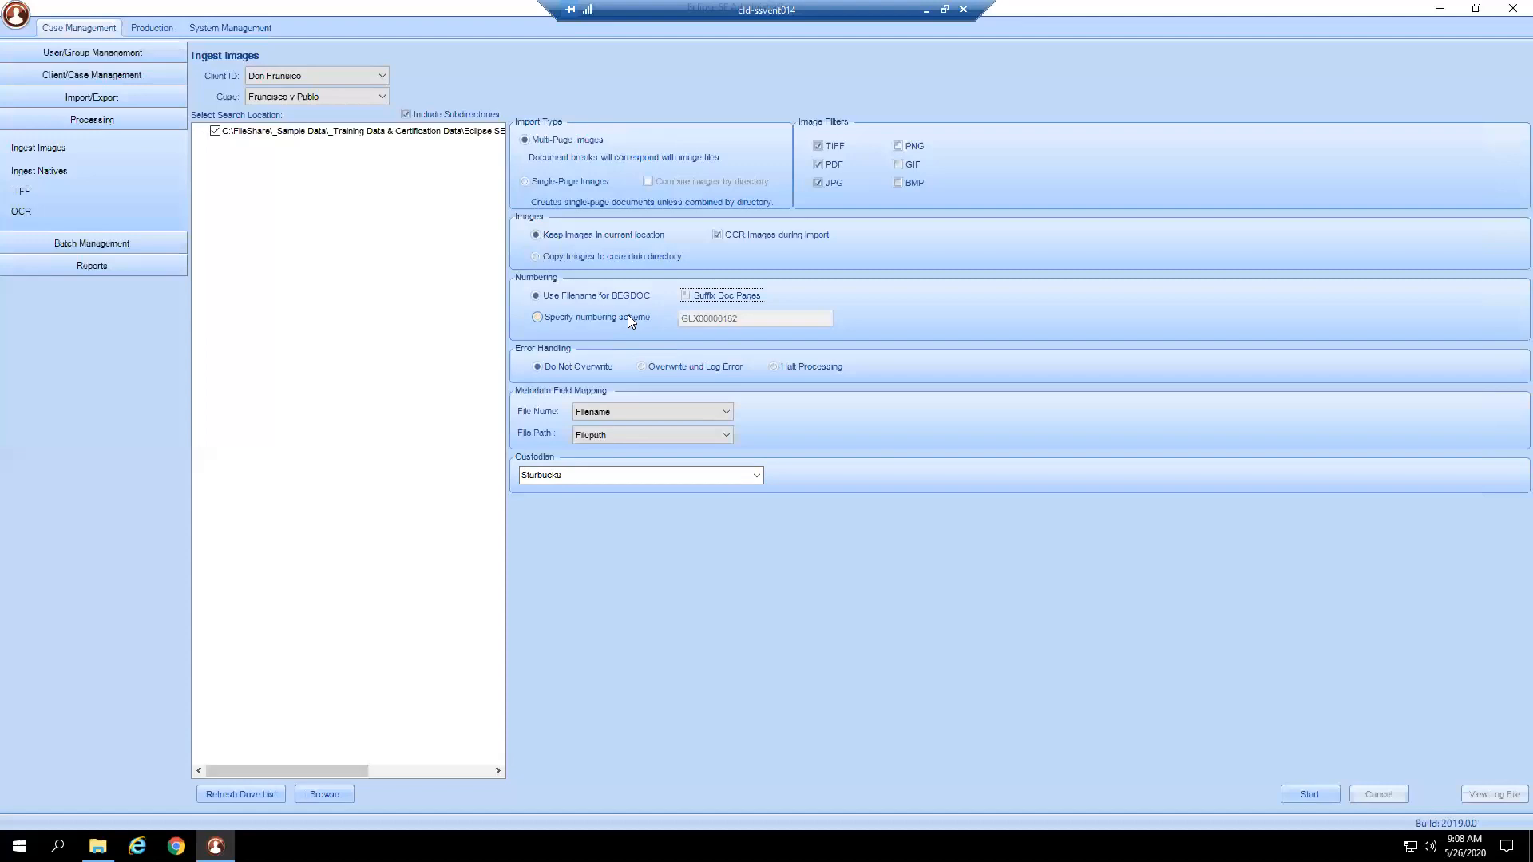
pyautogui.moveTo(386, 771); pyautogui.dragTo(515, 774)
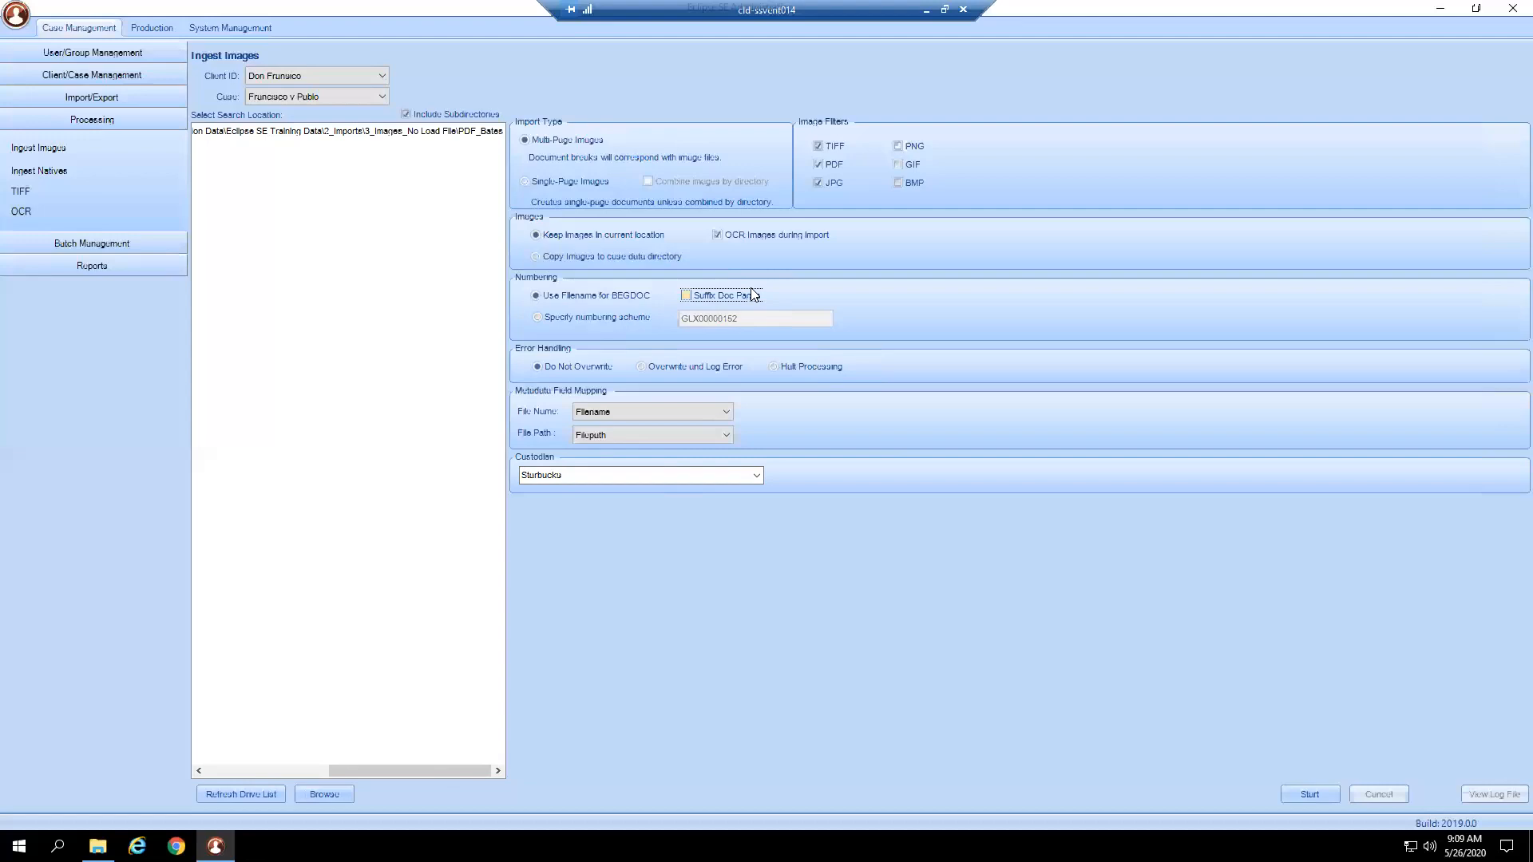
# Keep 'Use Filename for BEGDOC' numbering and turn off Suffix Doc Pages.
pyautogui.click(630, 320)
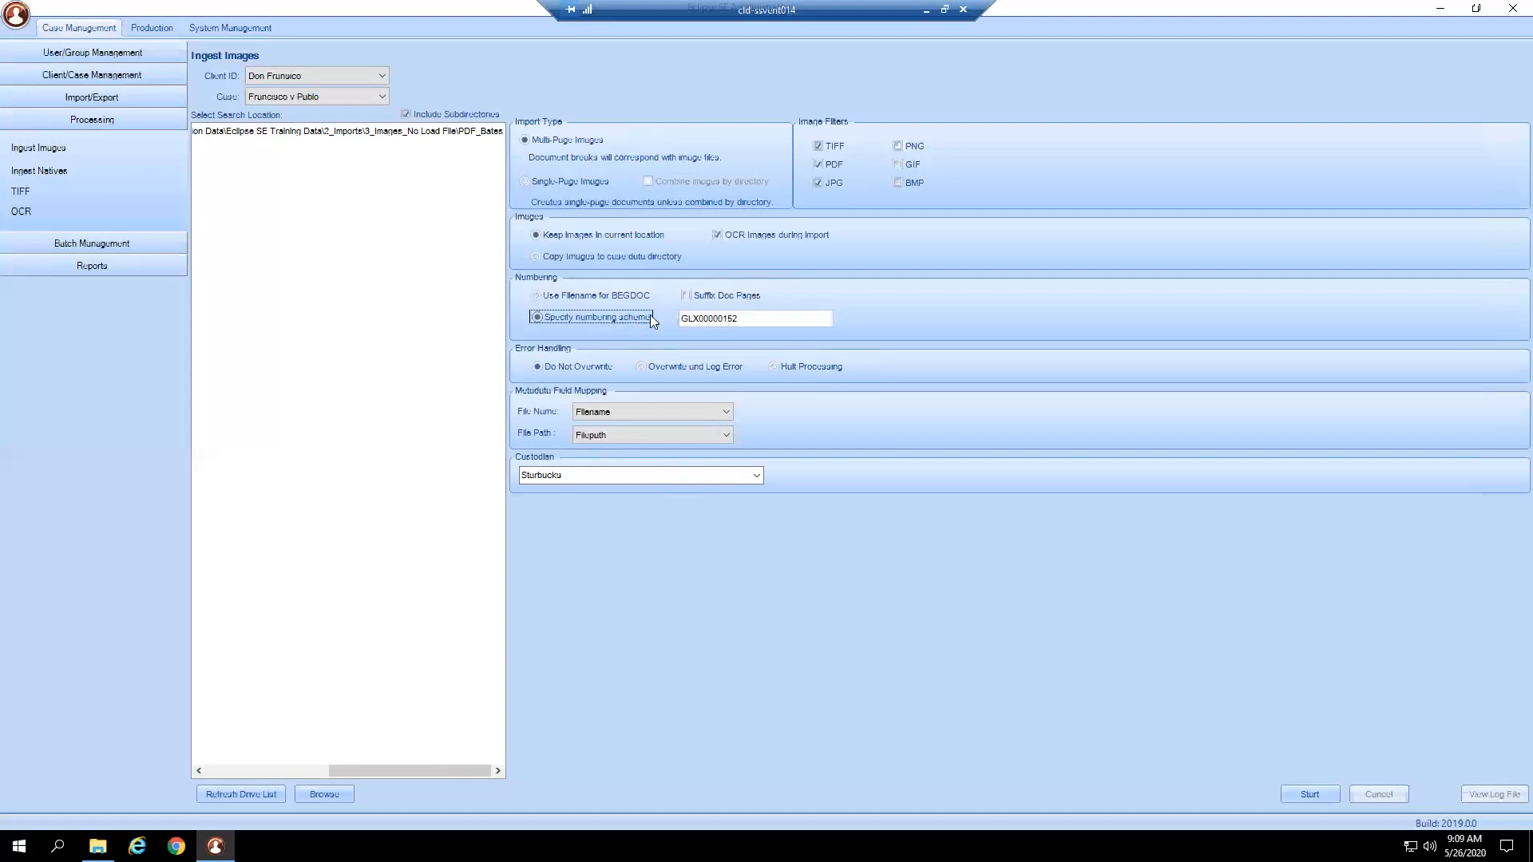
pyautogui.click(629, 297)
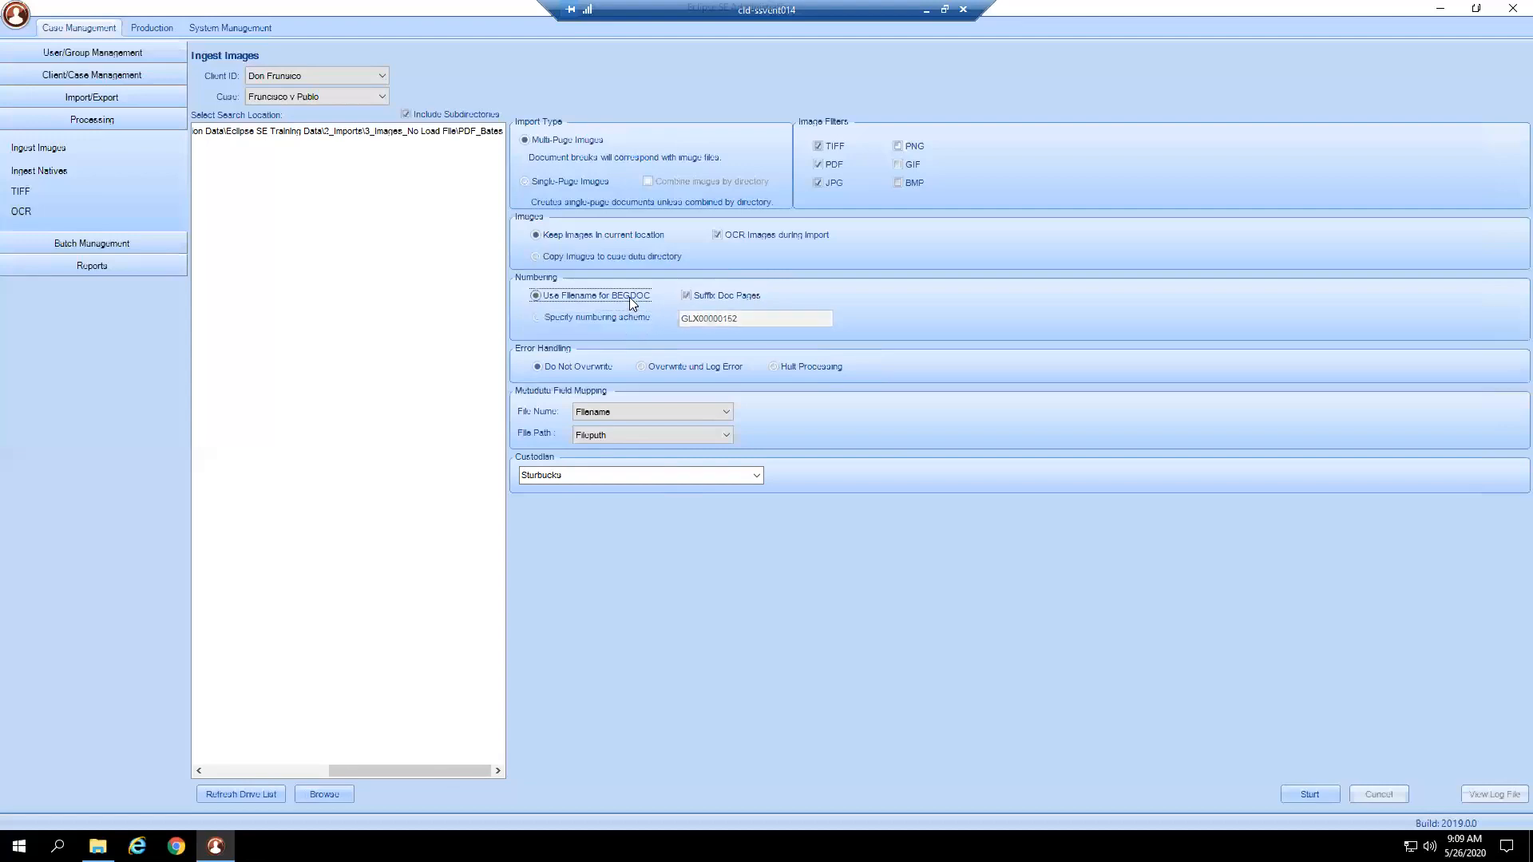
pyautogui.click(736, 299)
# Run the image ingest, add Starbucks as a new custodian, and close the log reporting 4 documents, 24 pages.
pyautogui.press('Return')
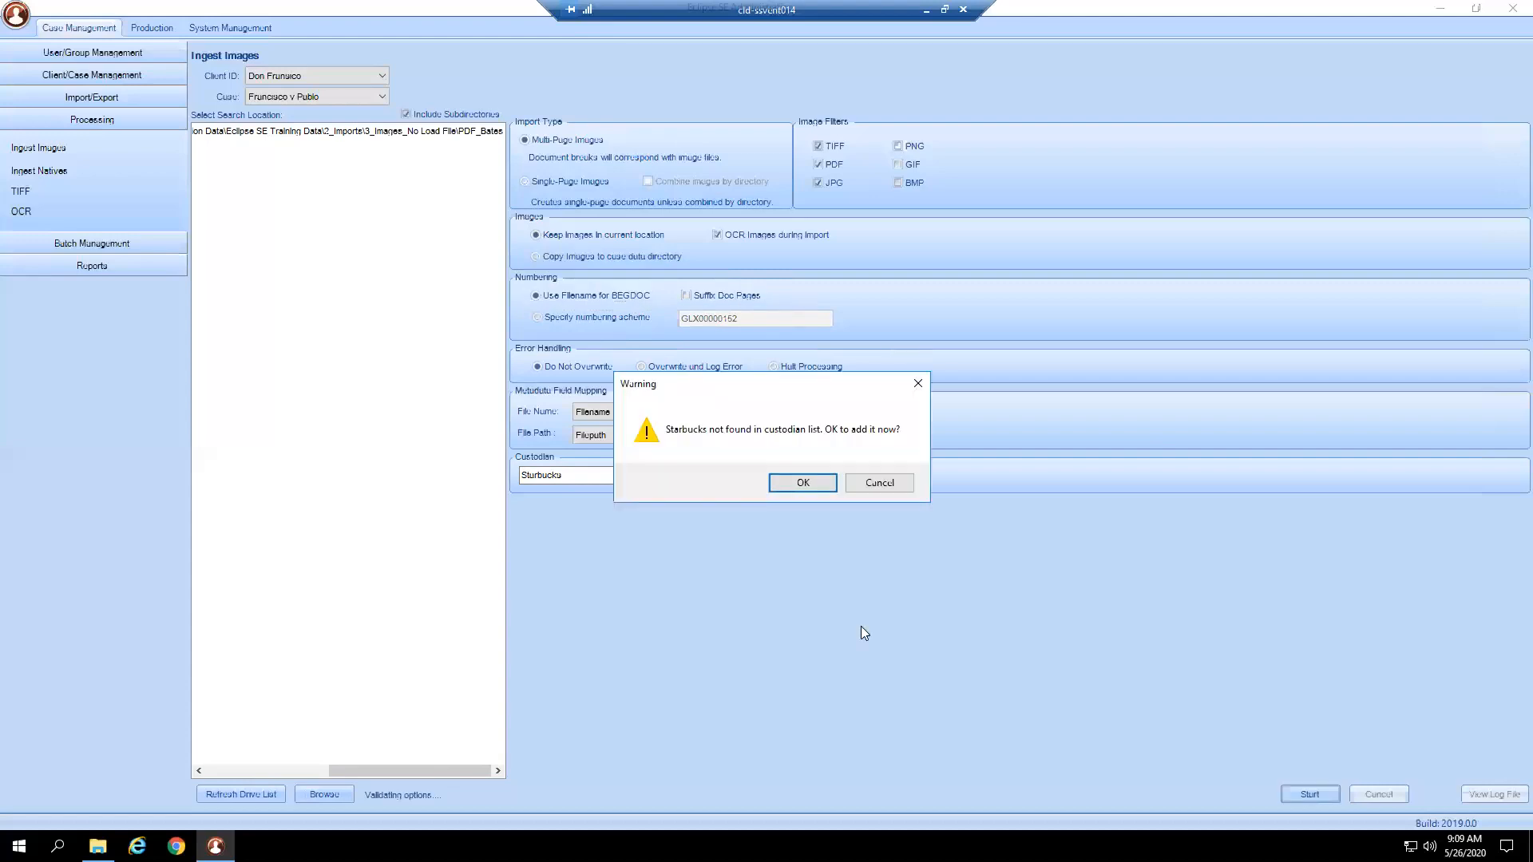
pyautogui.click(803, 483)
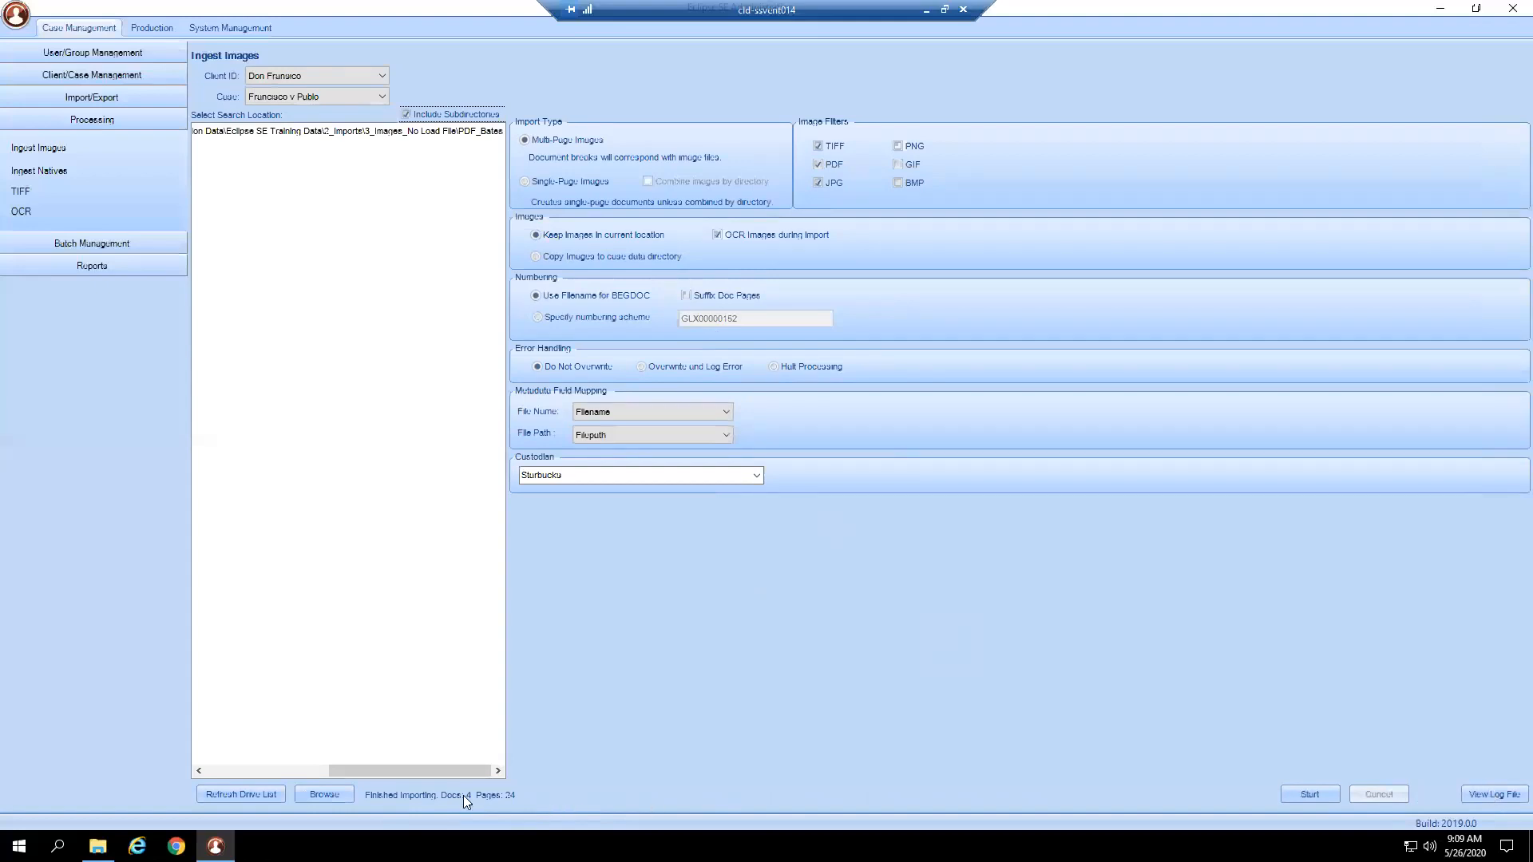
pyautogui.click(1509, 794)
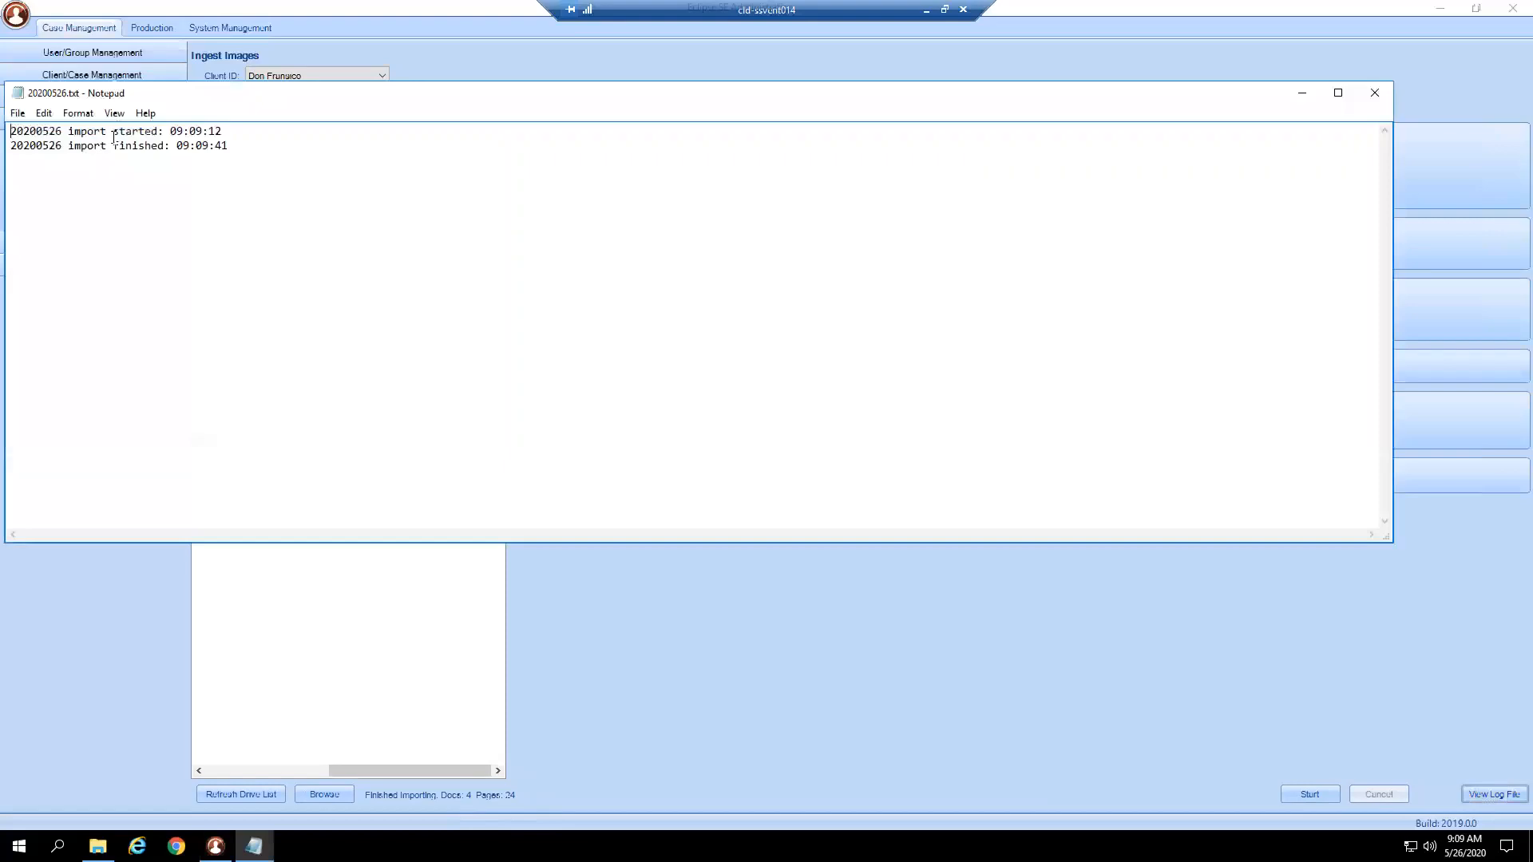
pyautogui.click(1373, 93)
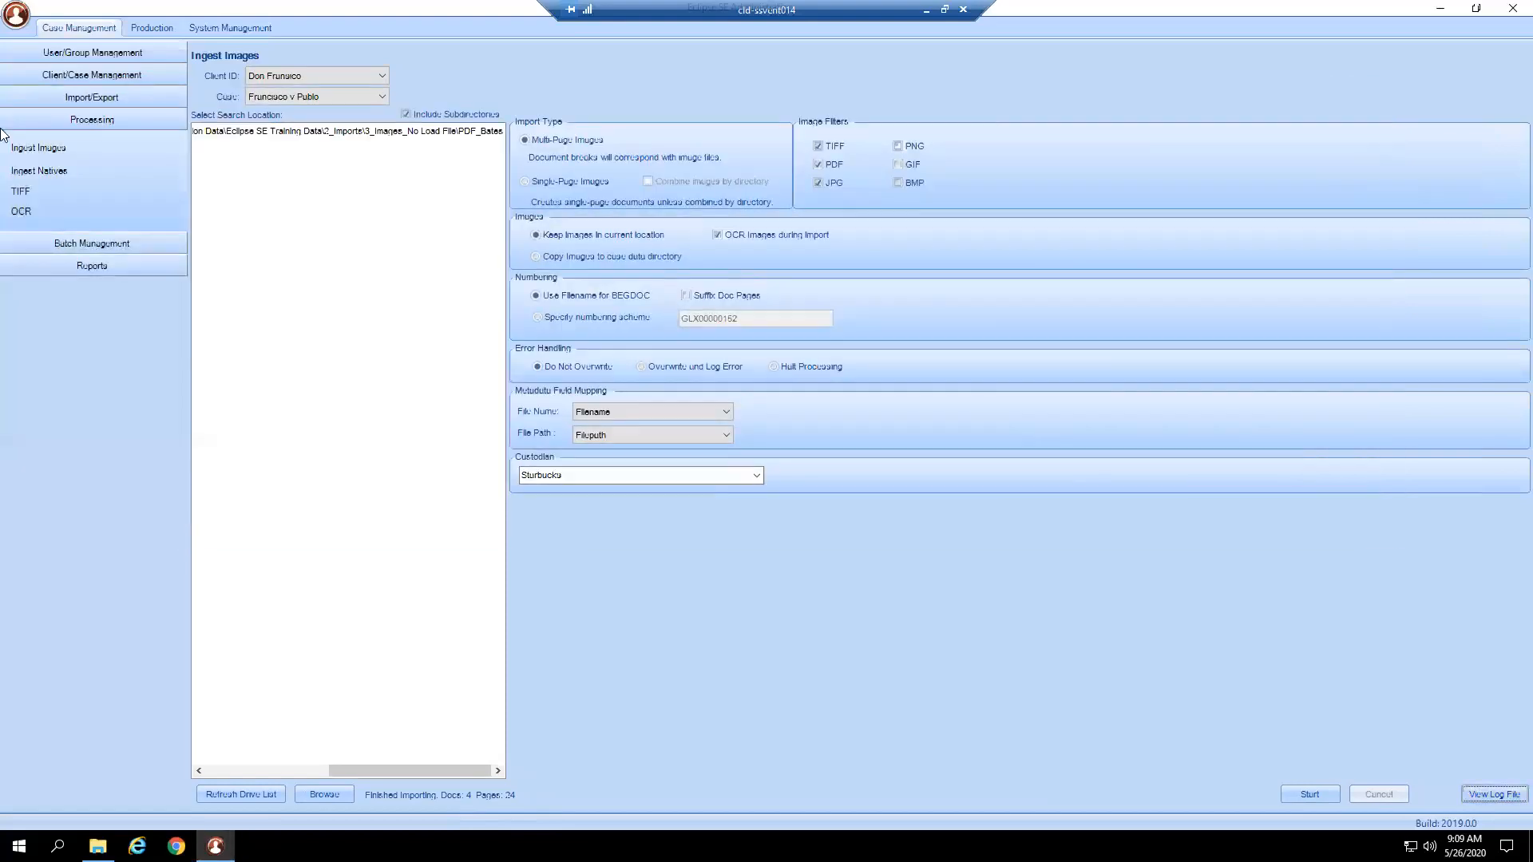
# Open Ingest Natives, choose the case, and begin browsing This PC for a search location.
pyautogui.click(56, 169)
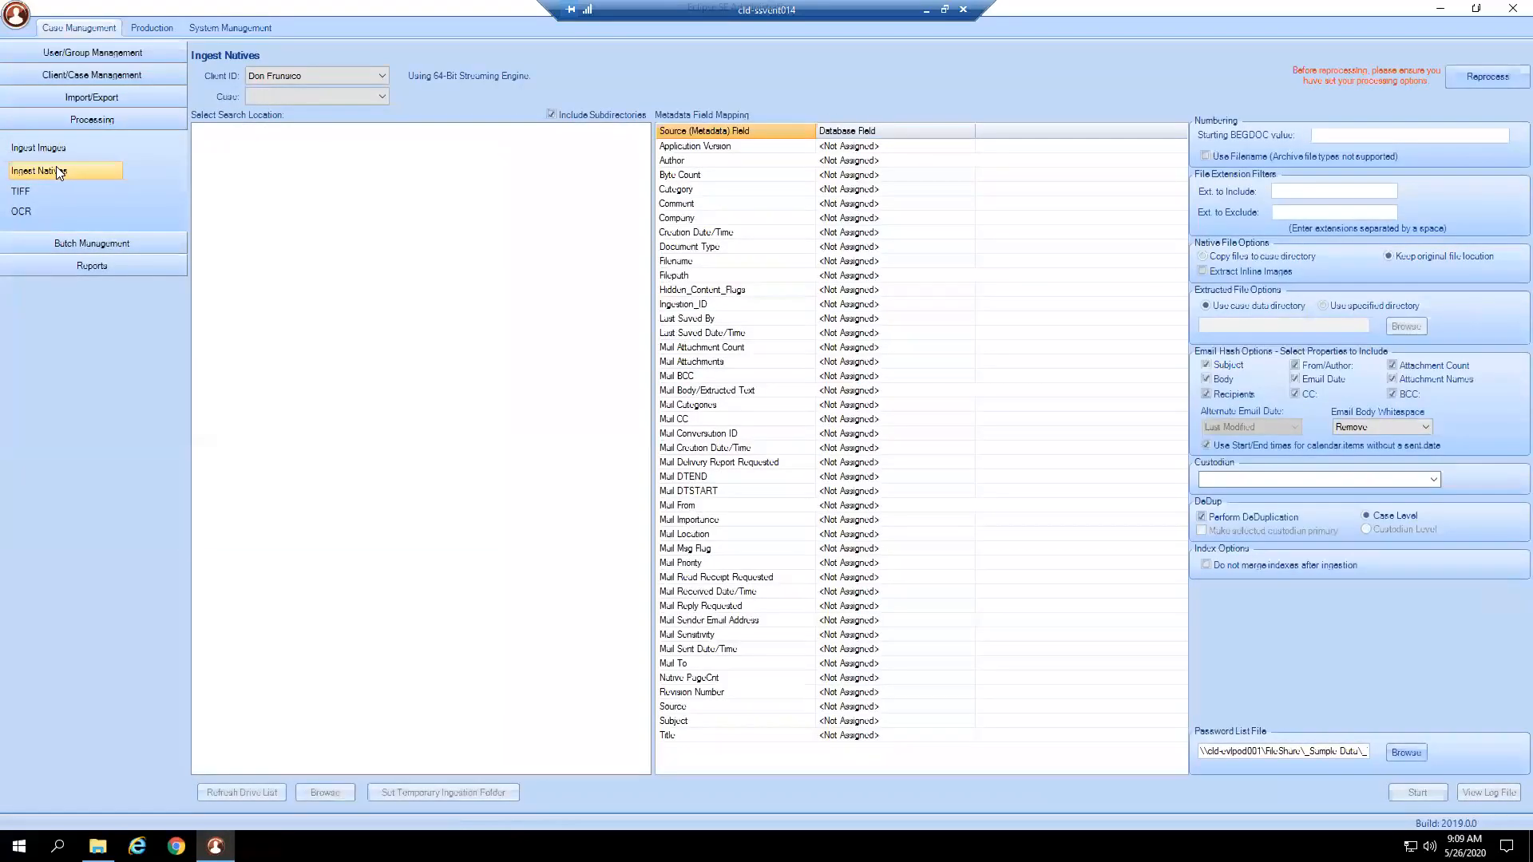
pyautogui.click(275, 93)
pyautogui.click(269, 111)
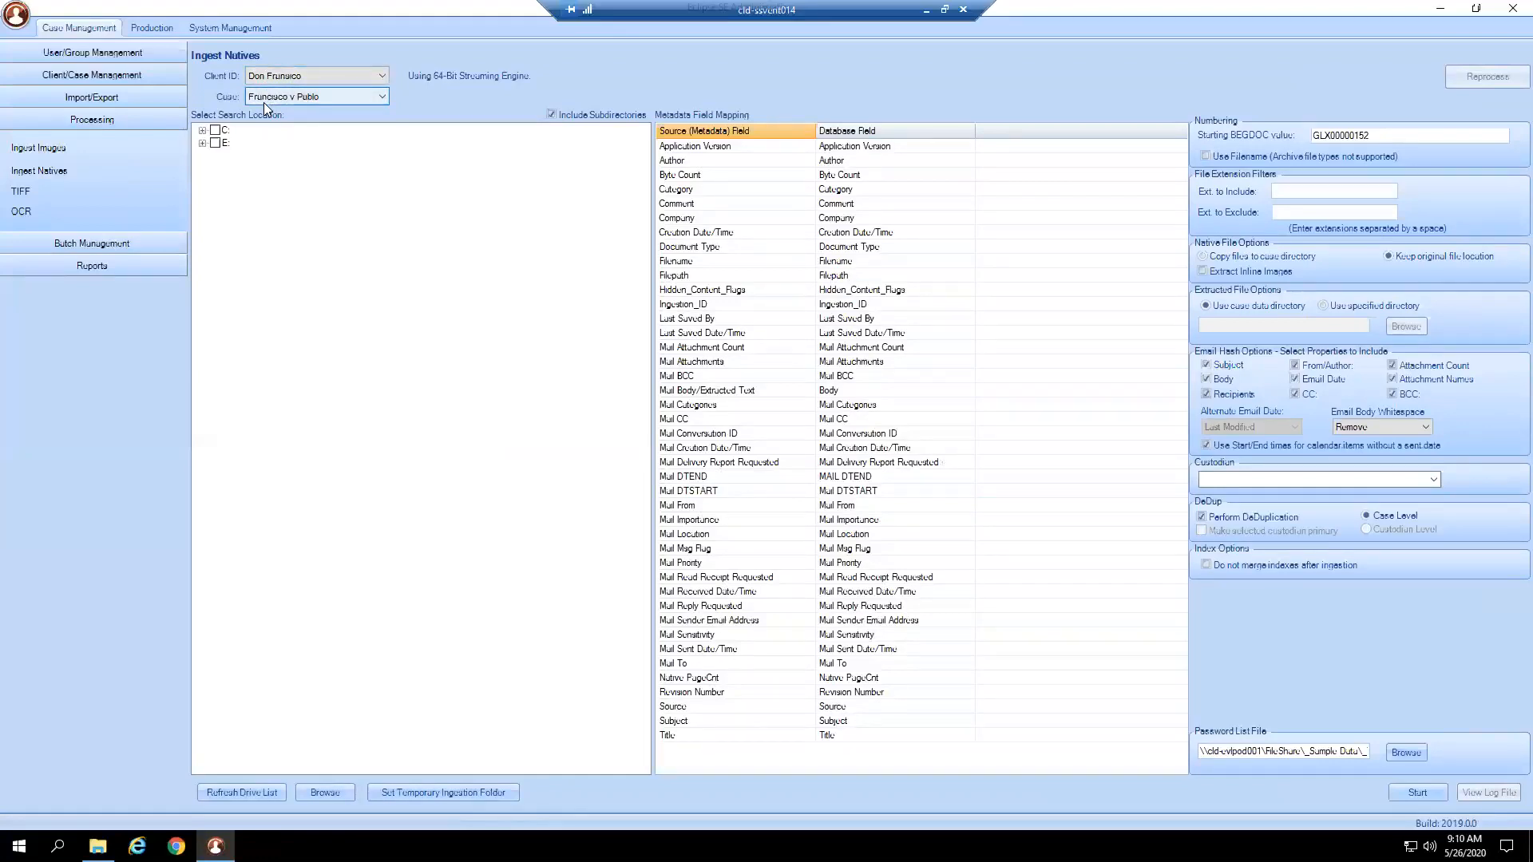
pyautogui.click(341, 792)
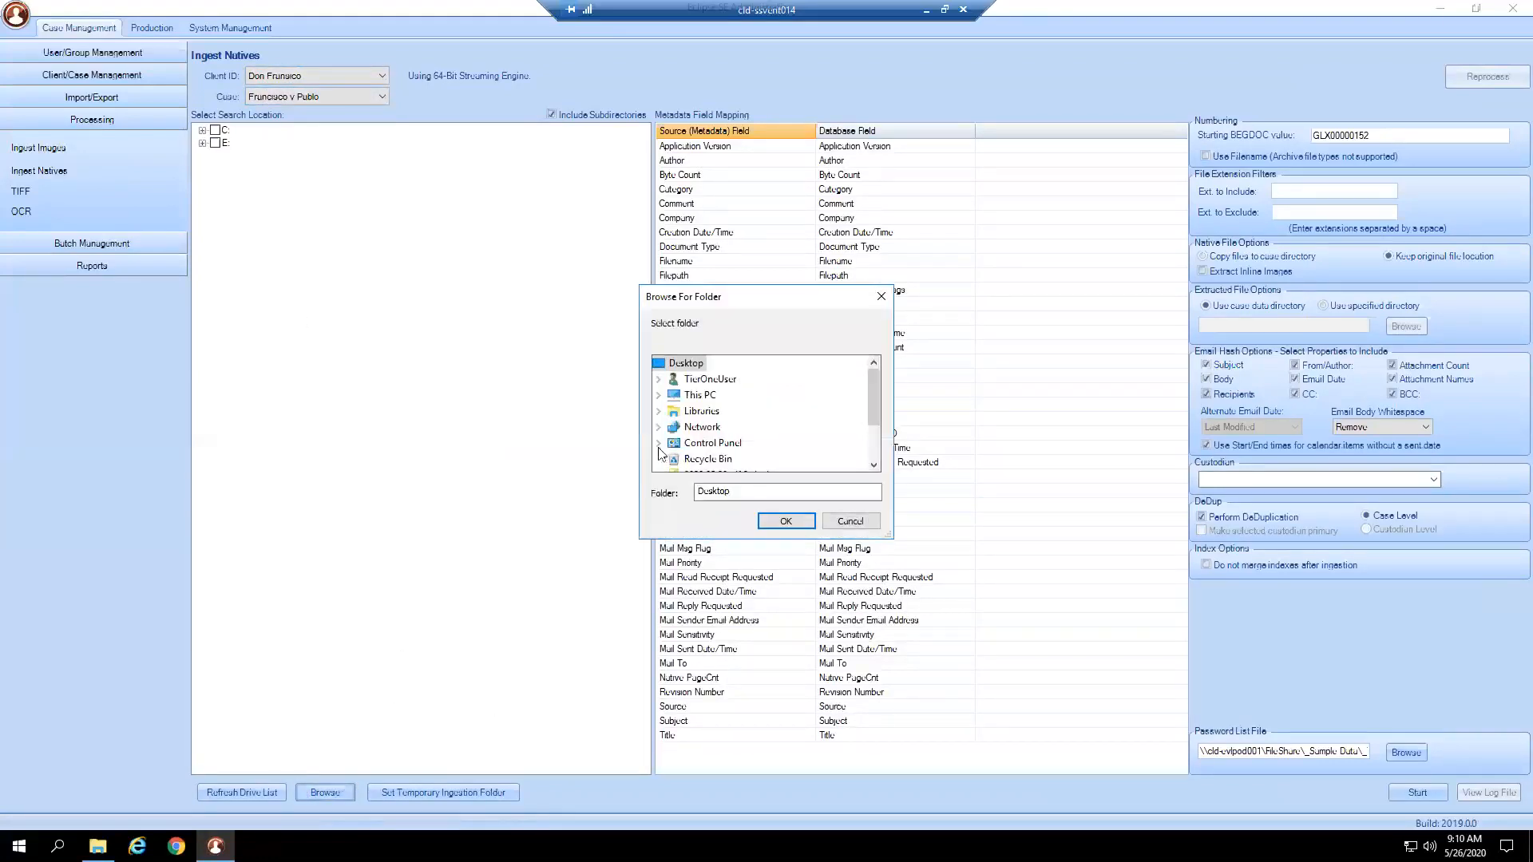
pyautogui.click(665, 407)
pyautogui.scroll(-2, 694, 431)
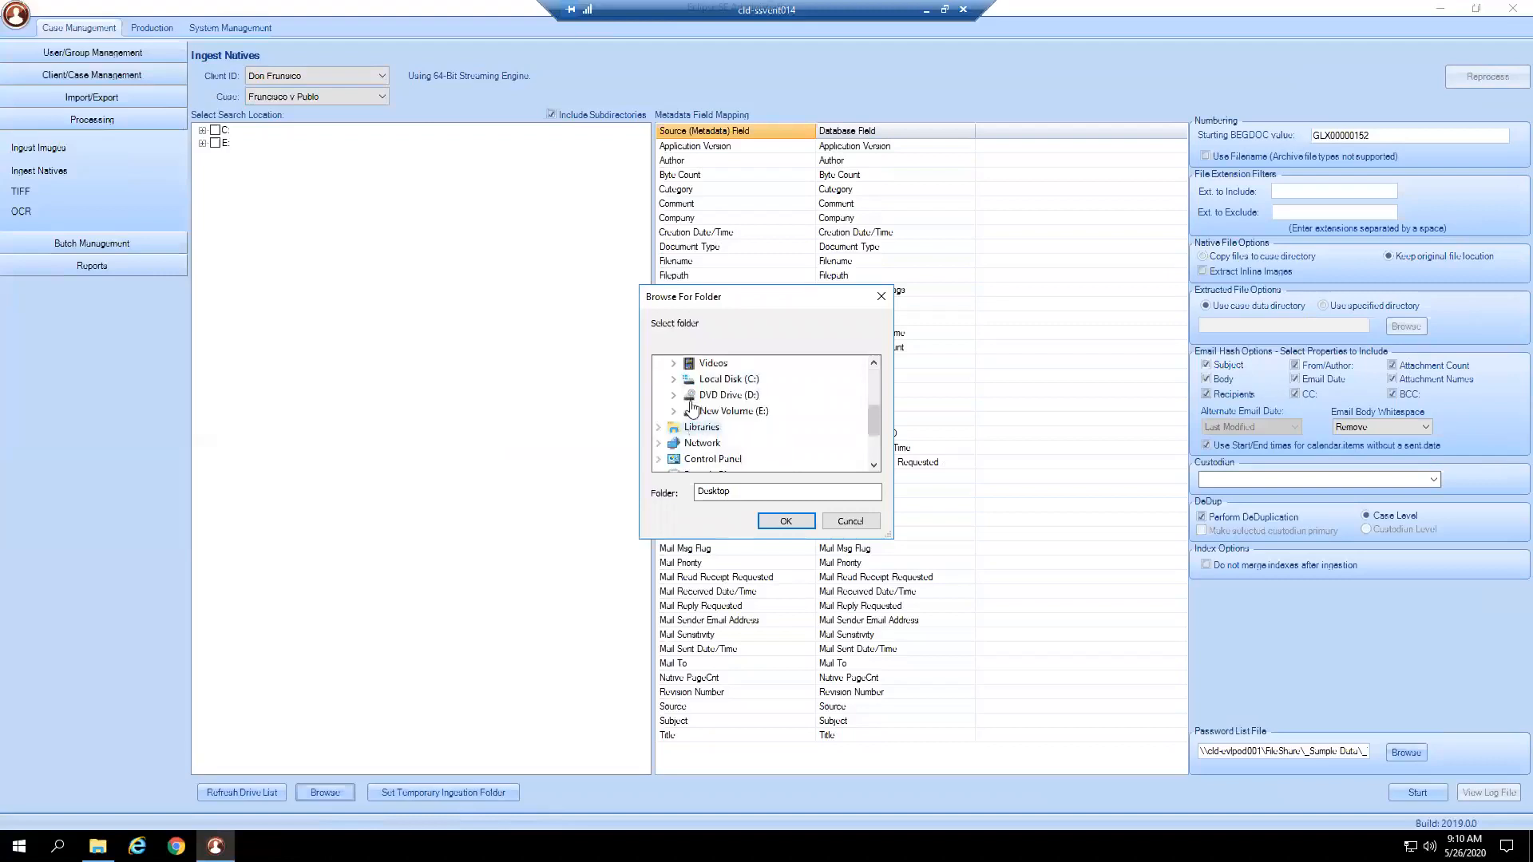
# Navigate C: > FileShare > ... > 2_Imports > 5_Native Ingestion and confirm the custodian's folder.
pyautogui.click(674, 380)
pyautogui.click(687, 412)
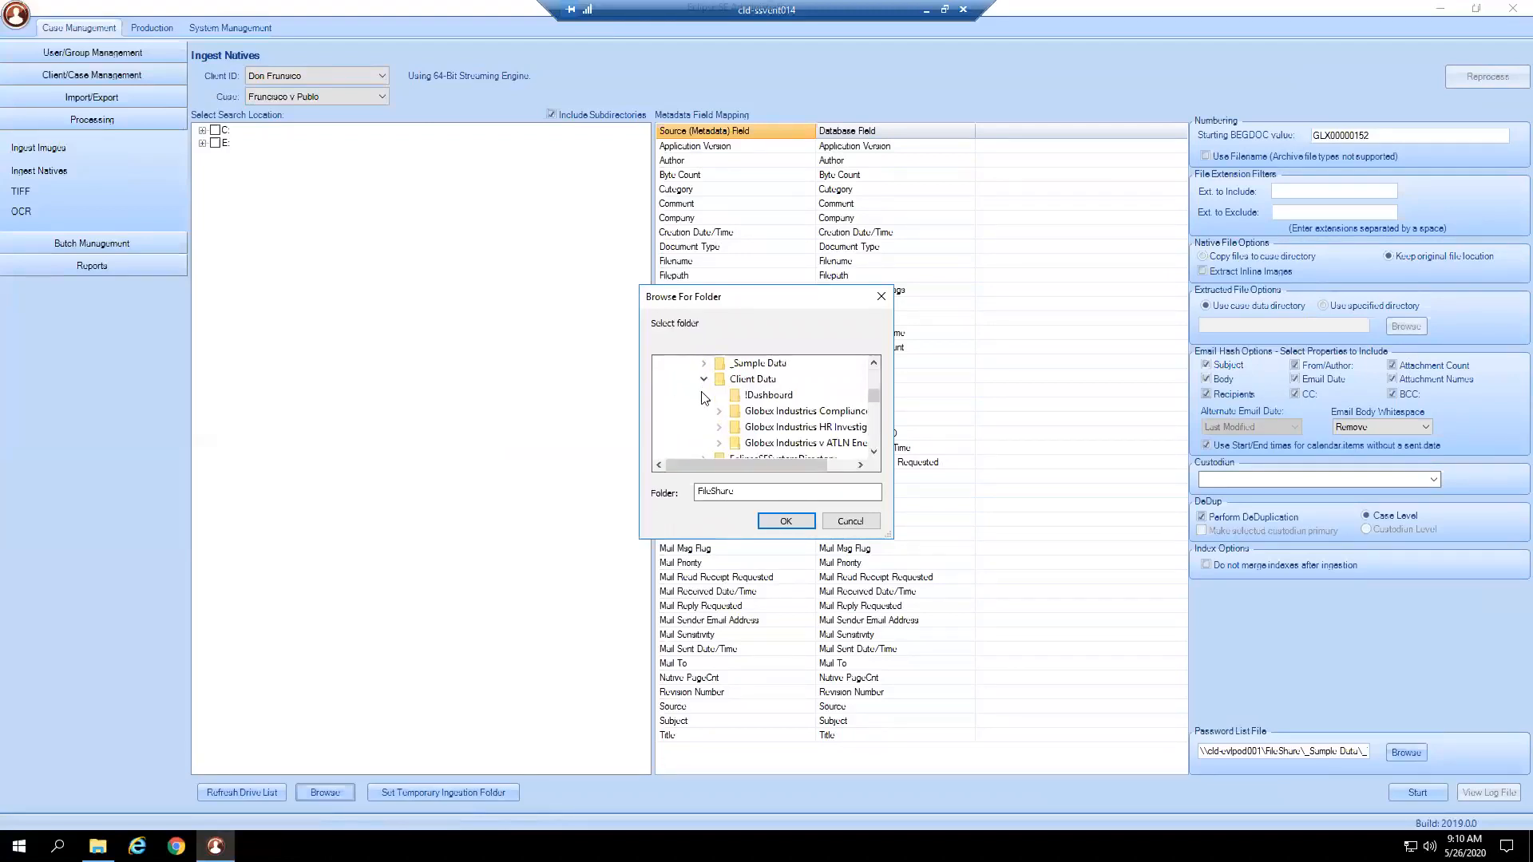
pyautogui.click(703, 380)
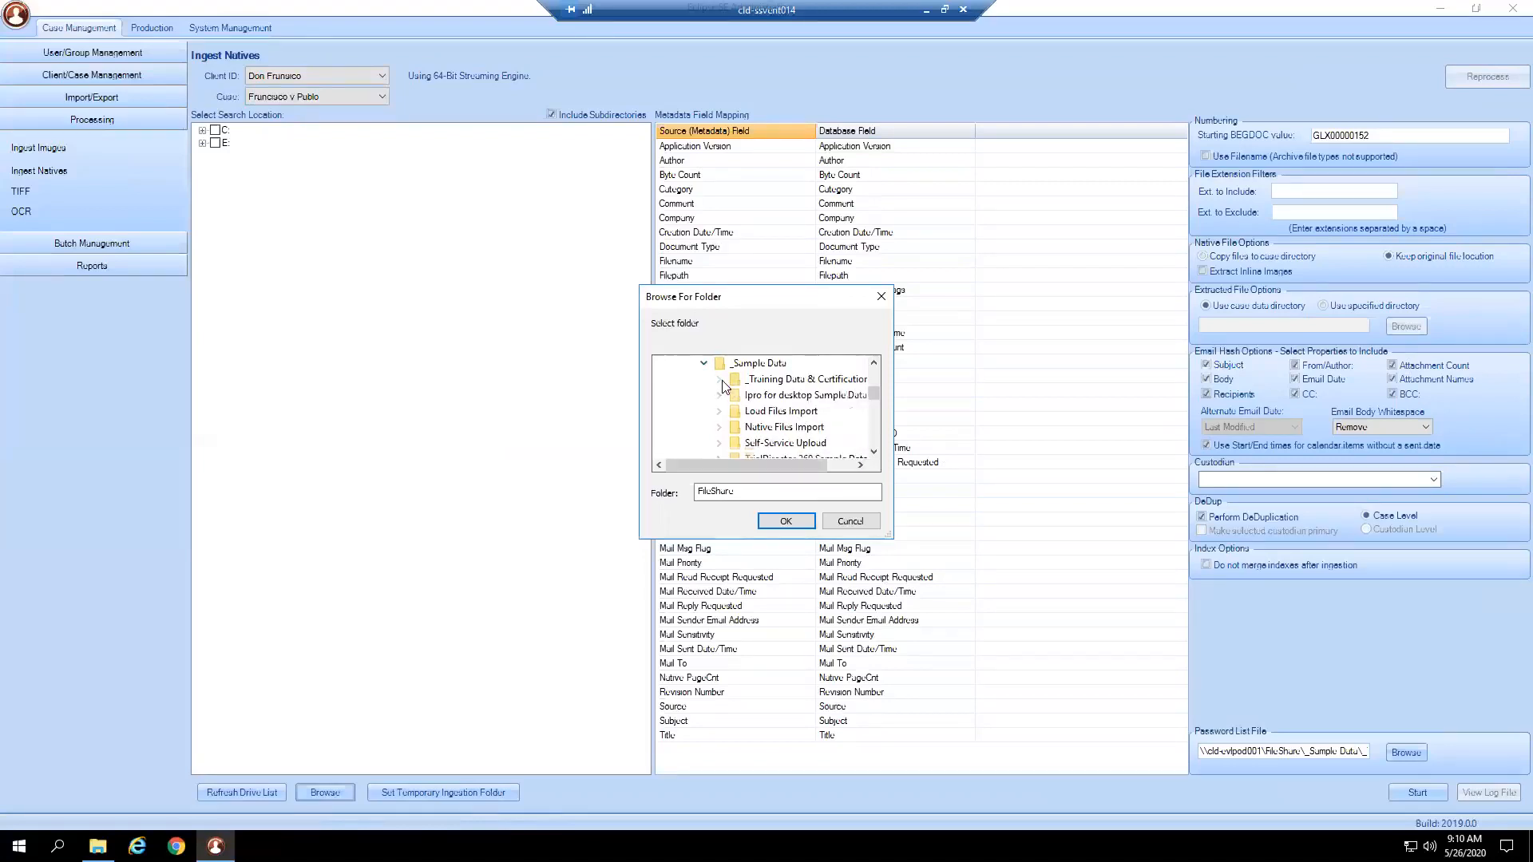
pyautogui.click(719, 380)
pyautogui.click(729, 398)
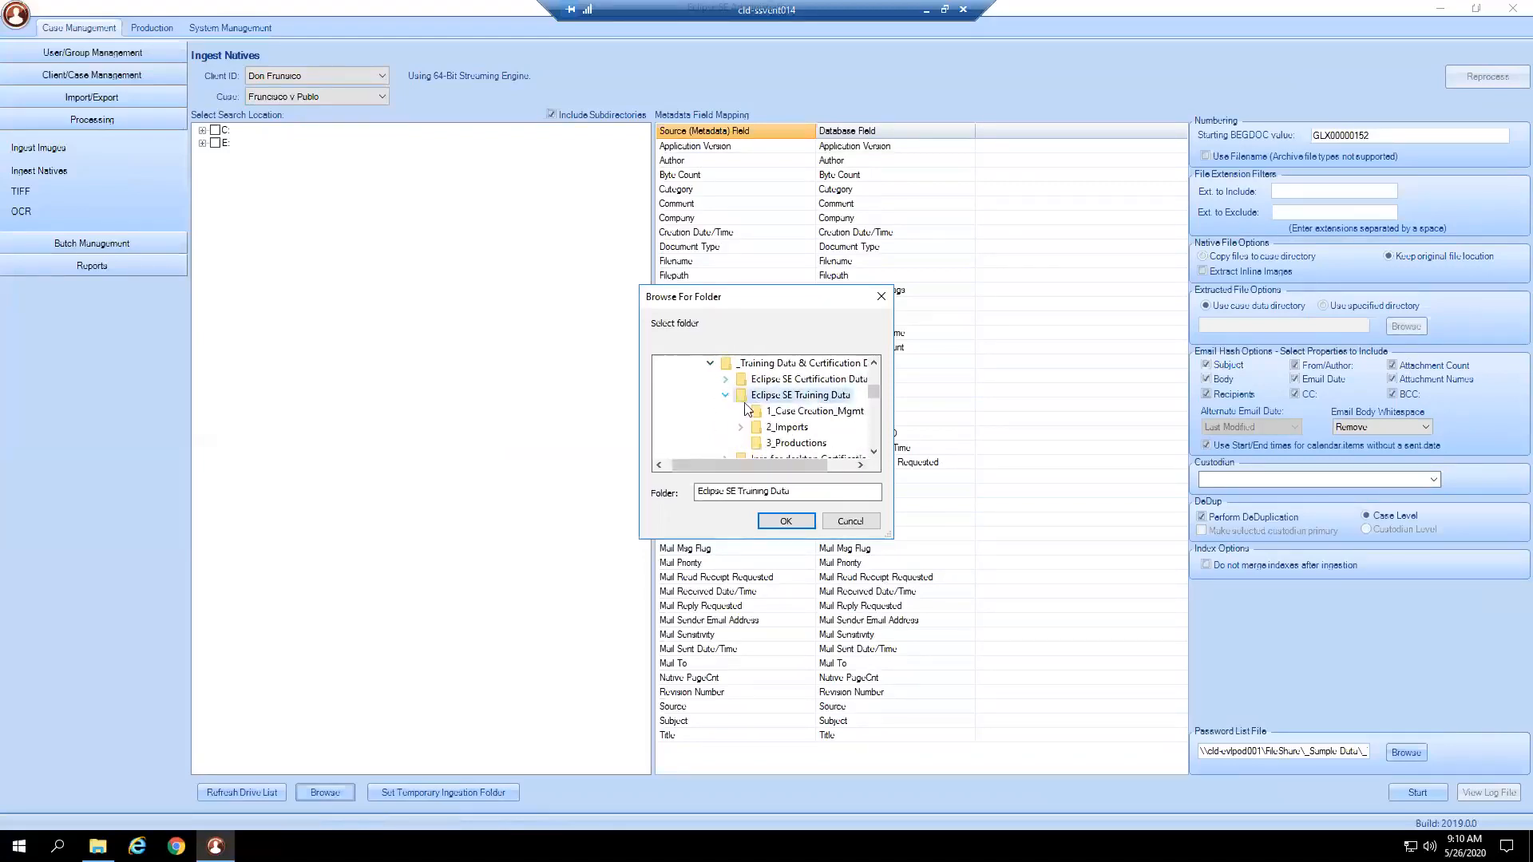
pyautogui.click(784, 428)
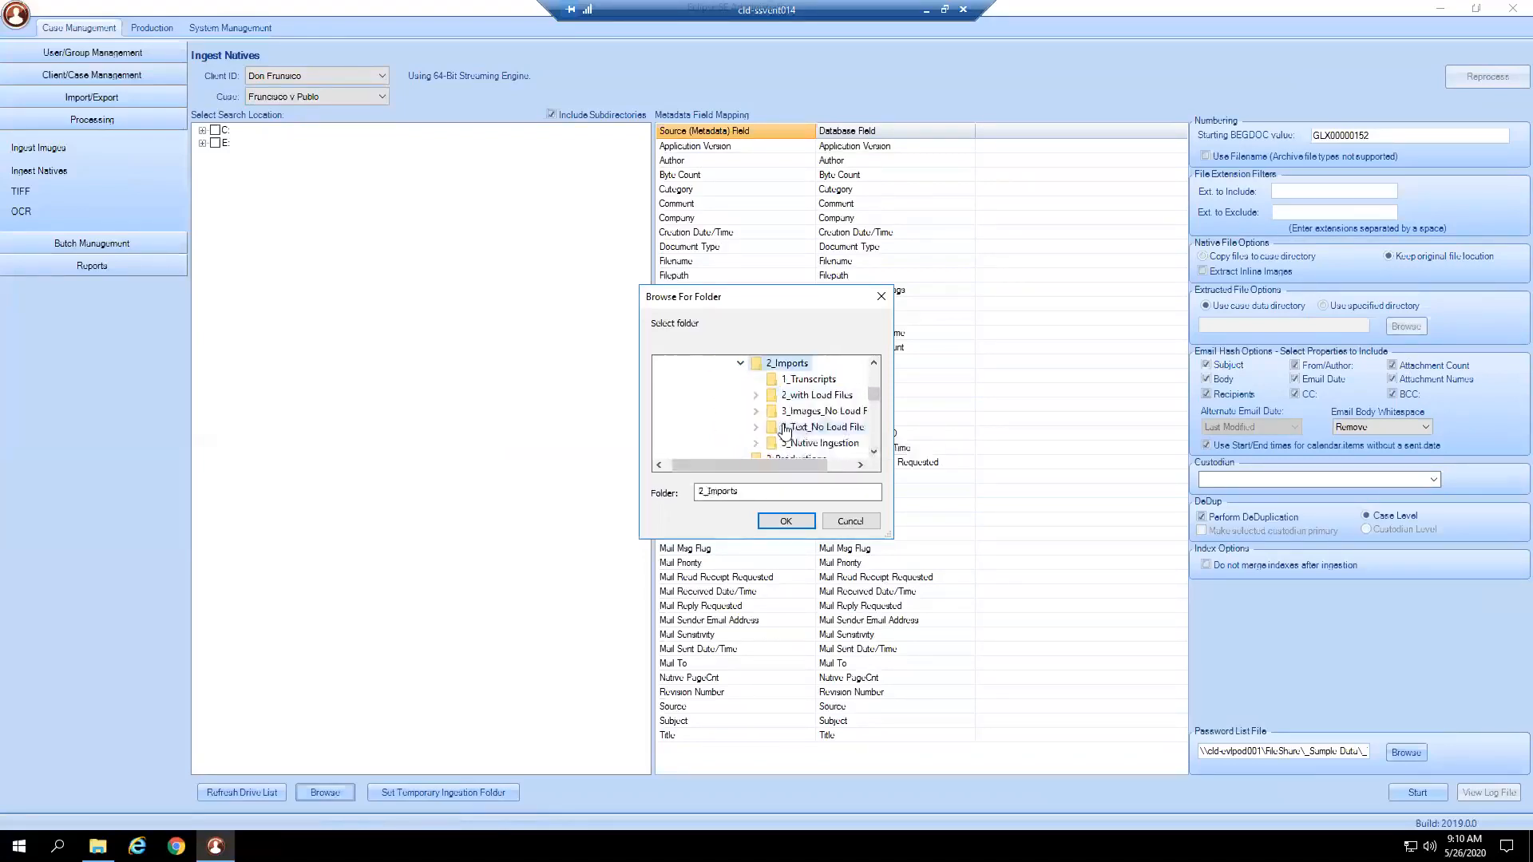
pyautogui.click(835, 444)
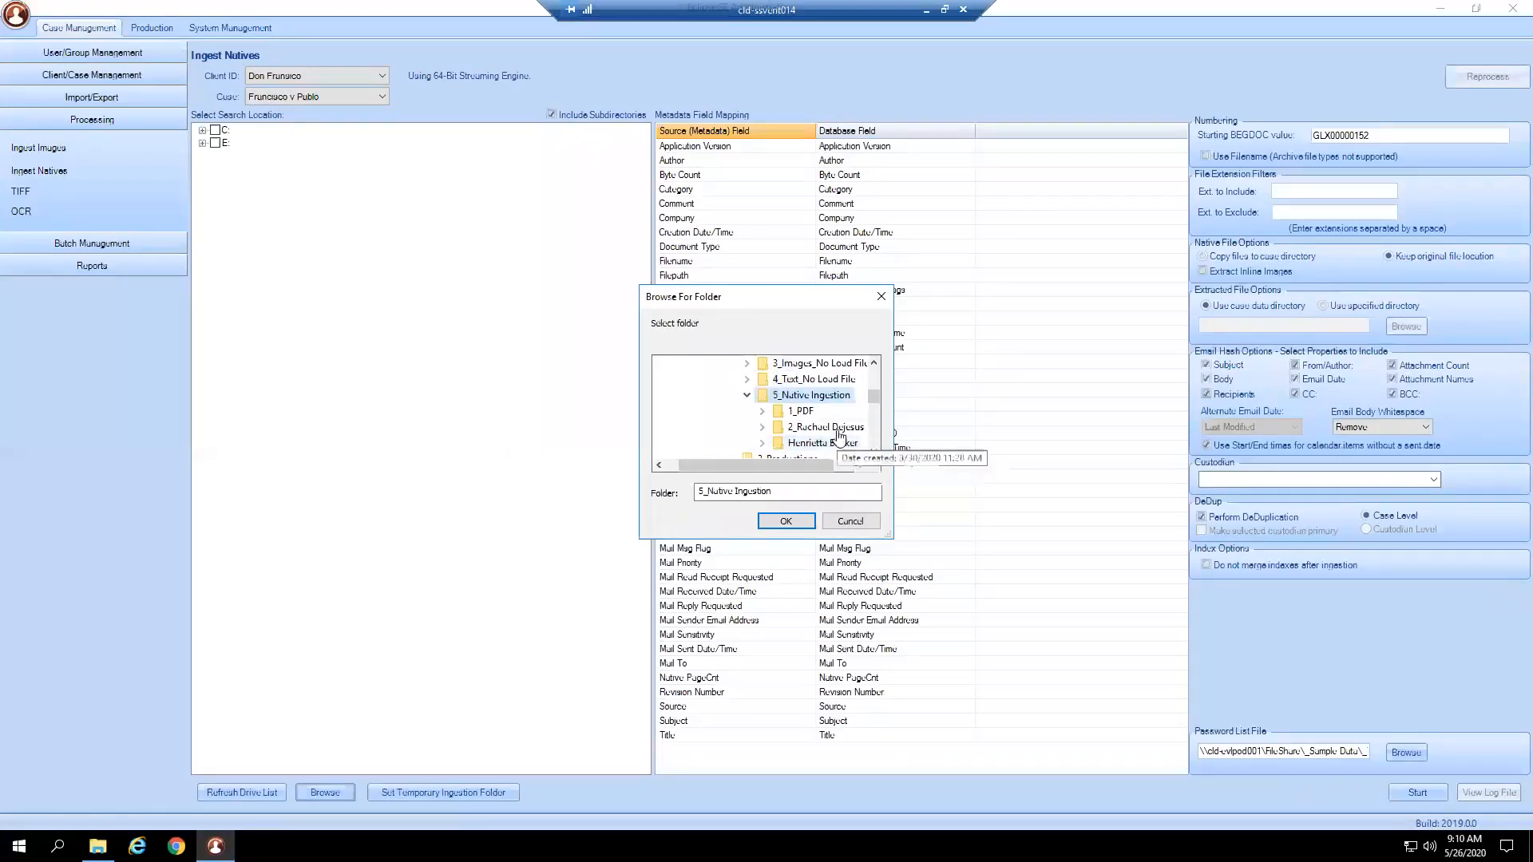
pyautogui.click(833, 427)
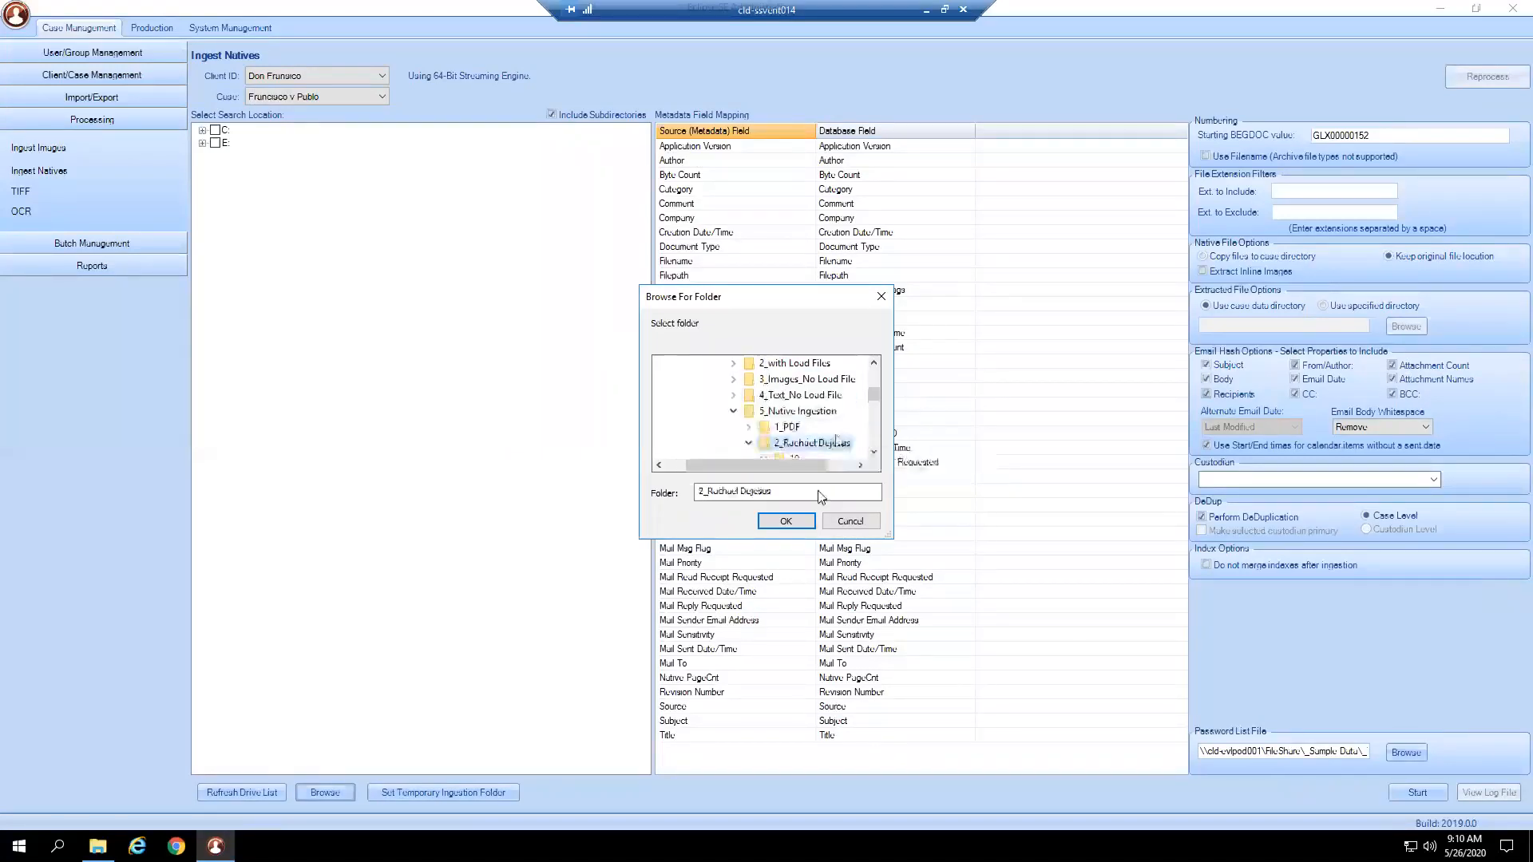
pyautogui.click(874, 452)
pyautogui.click(874, 452)
pyautogui.click(874, 452)
pyautogui.click(874, 451)
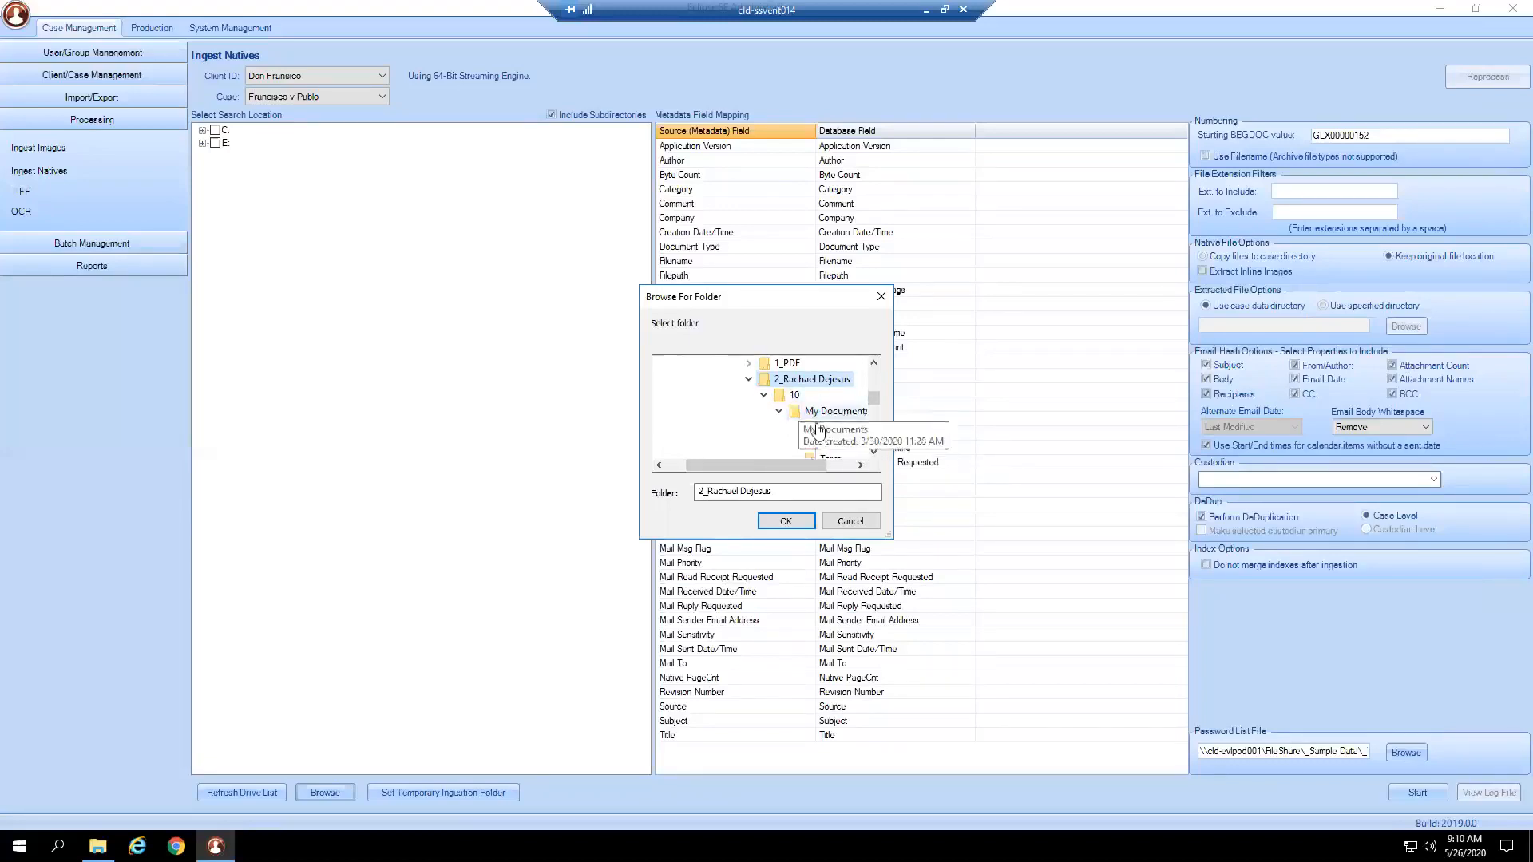
pyautogui.click(786, 520)
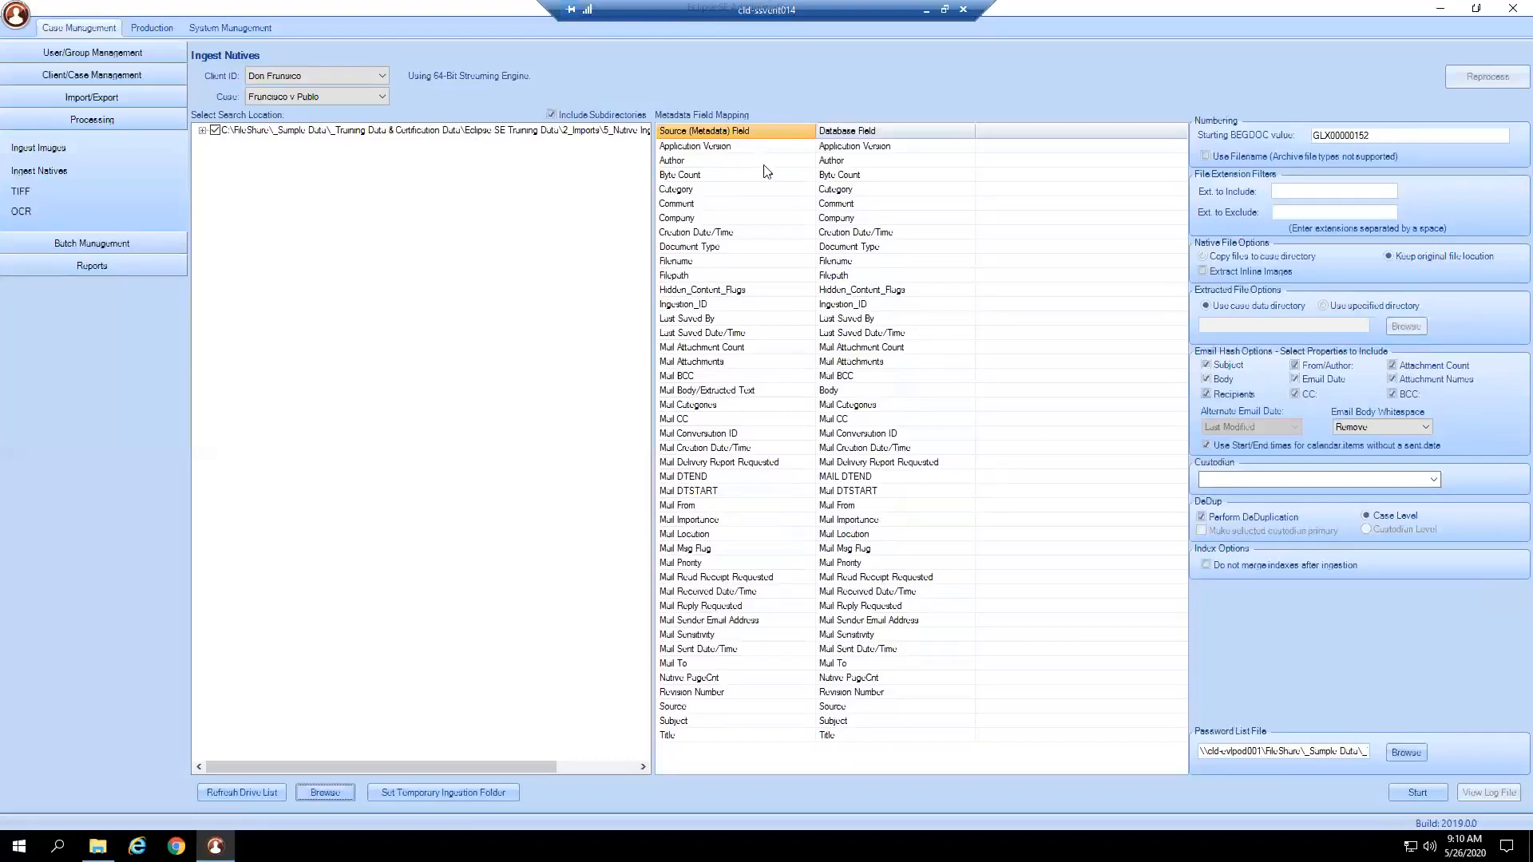
# Expand the root, folder 10 and My Documents to show the checked files and PST.
pyautogui.click(203, 131)
pyautogui.click(217, 142)
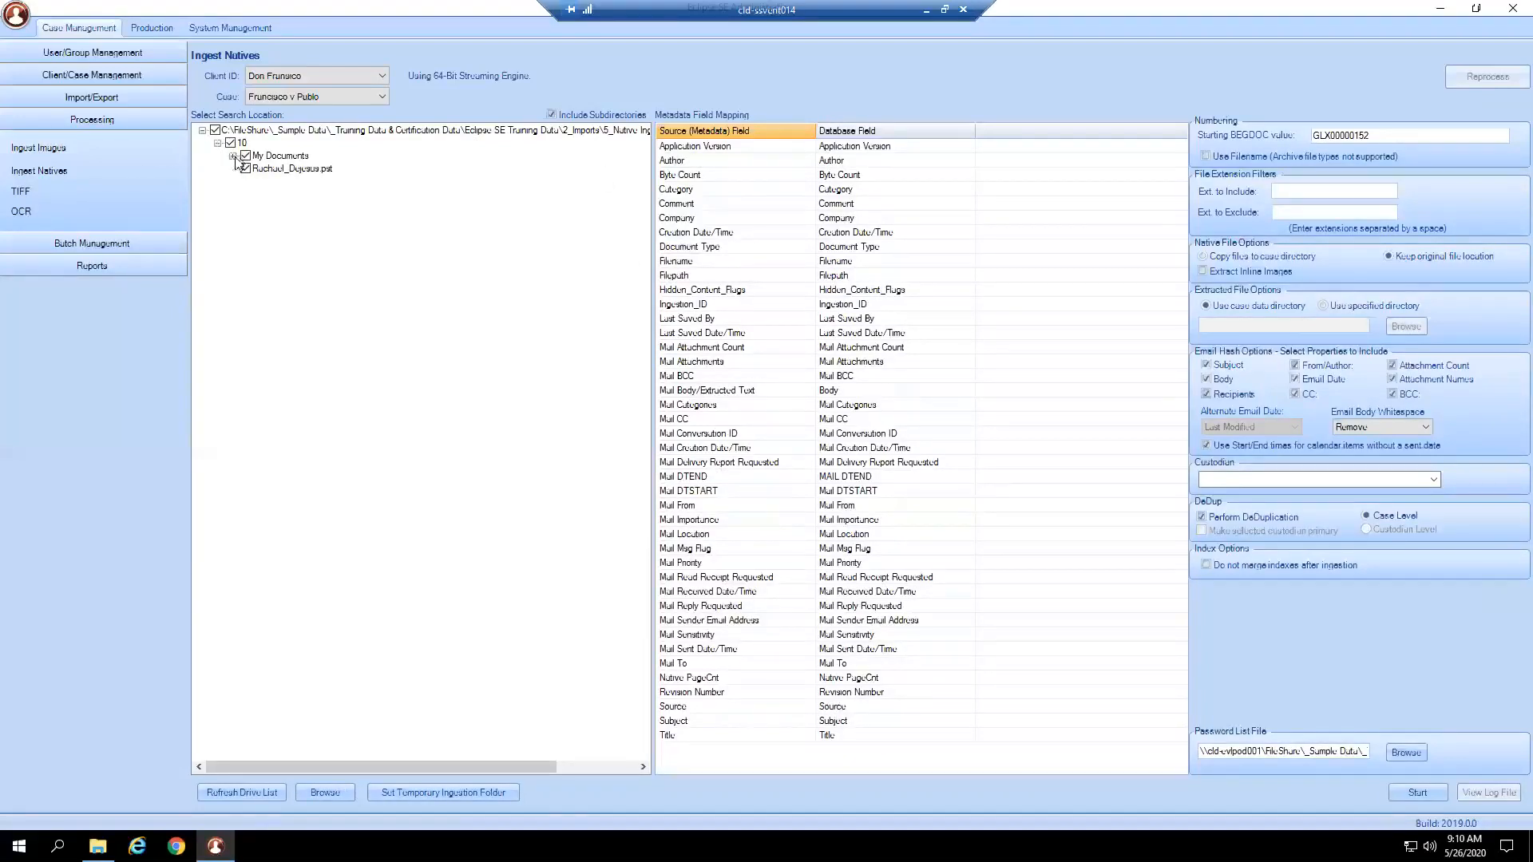
pyautogui.click(232, 156)
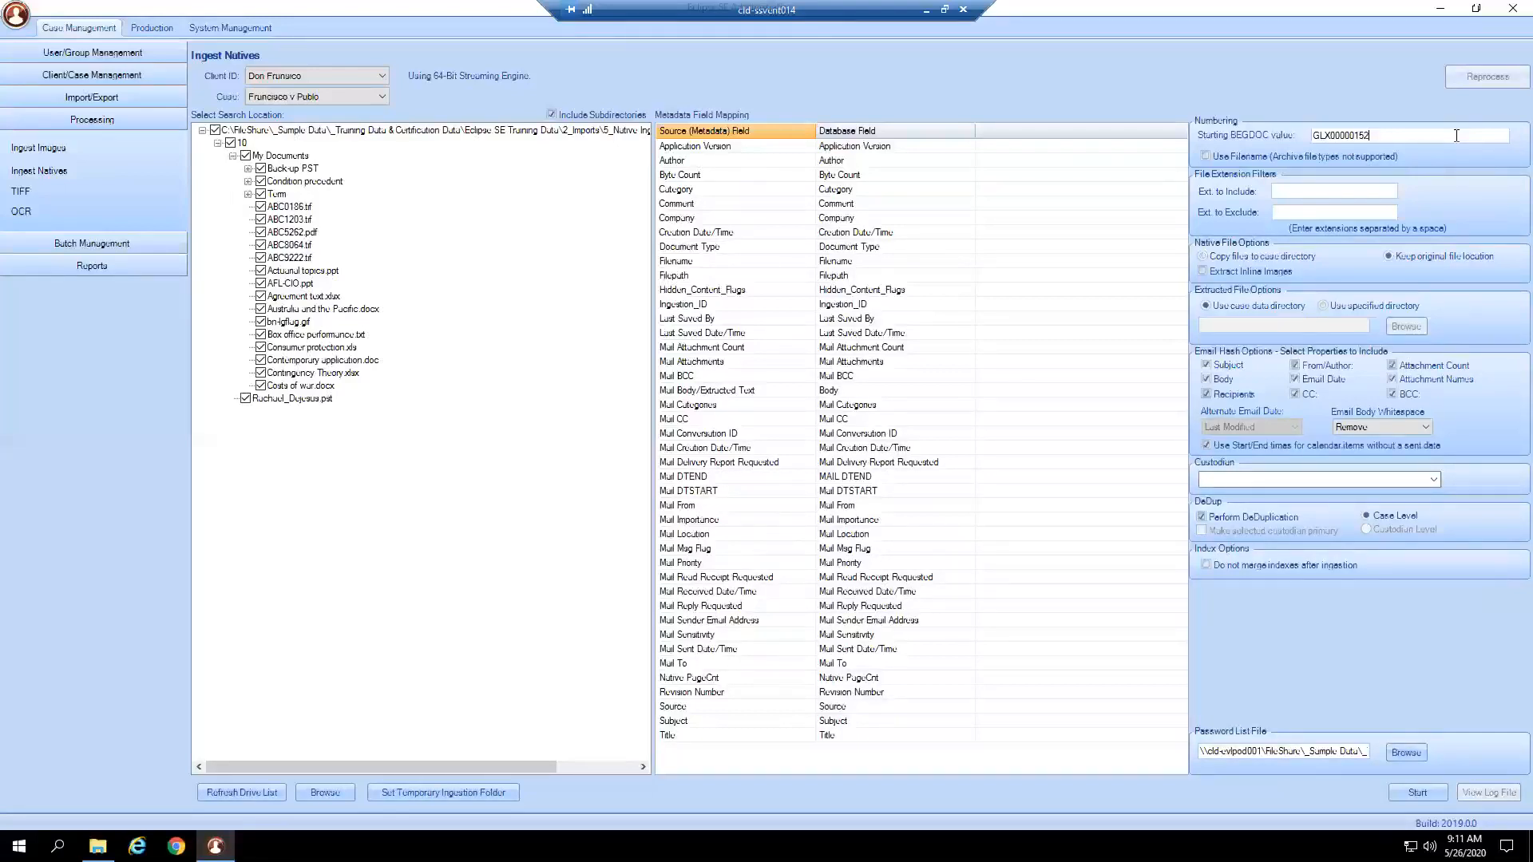
pyautogui.moveTo(1392, 135); pyautogui.dragTo(1307, 135)
pyautogui.write('REv')
pyautogui.press('BackSpace')
pyautogui.press('BackSpace')
pyautogui.press('BackSpace')
pyautogui.write('D')
pyautogui.press('BackSpace')
pyautogui.write('Rev_0000000001')
pyautogui.click(1341, 308)
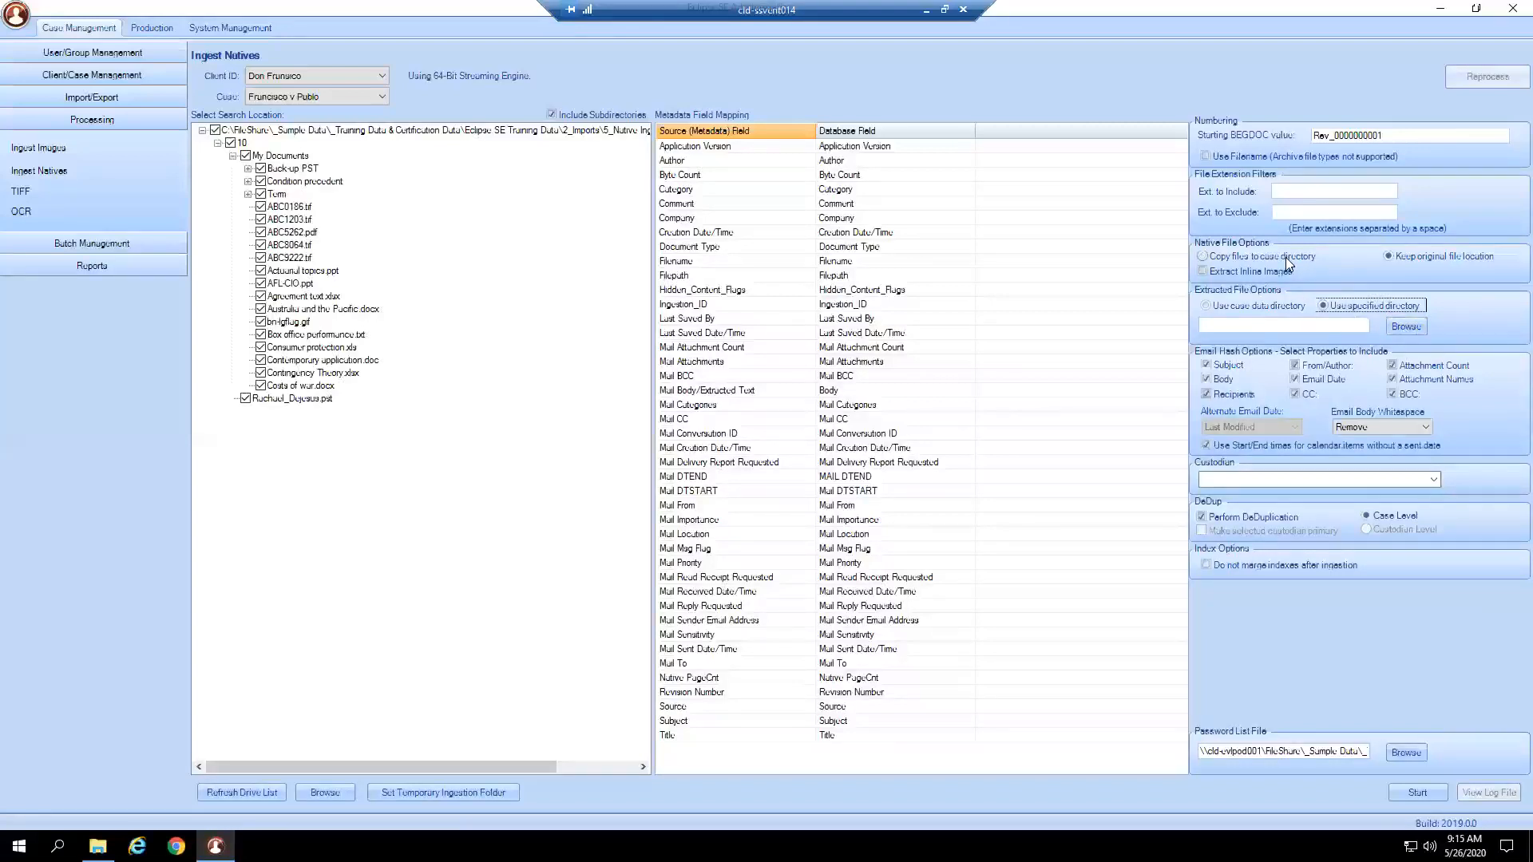
pyautogui.click(1282, 309)
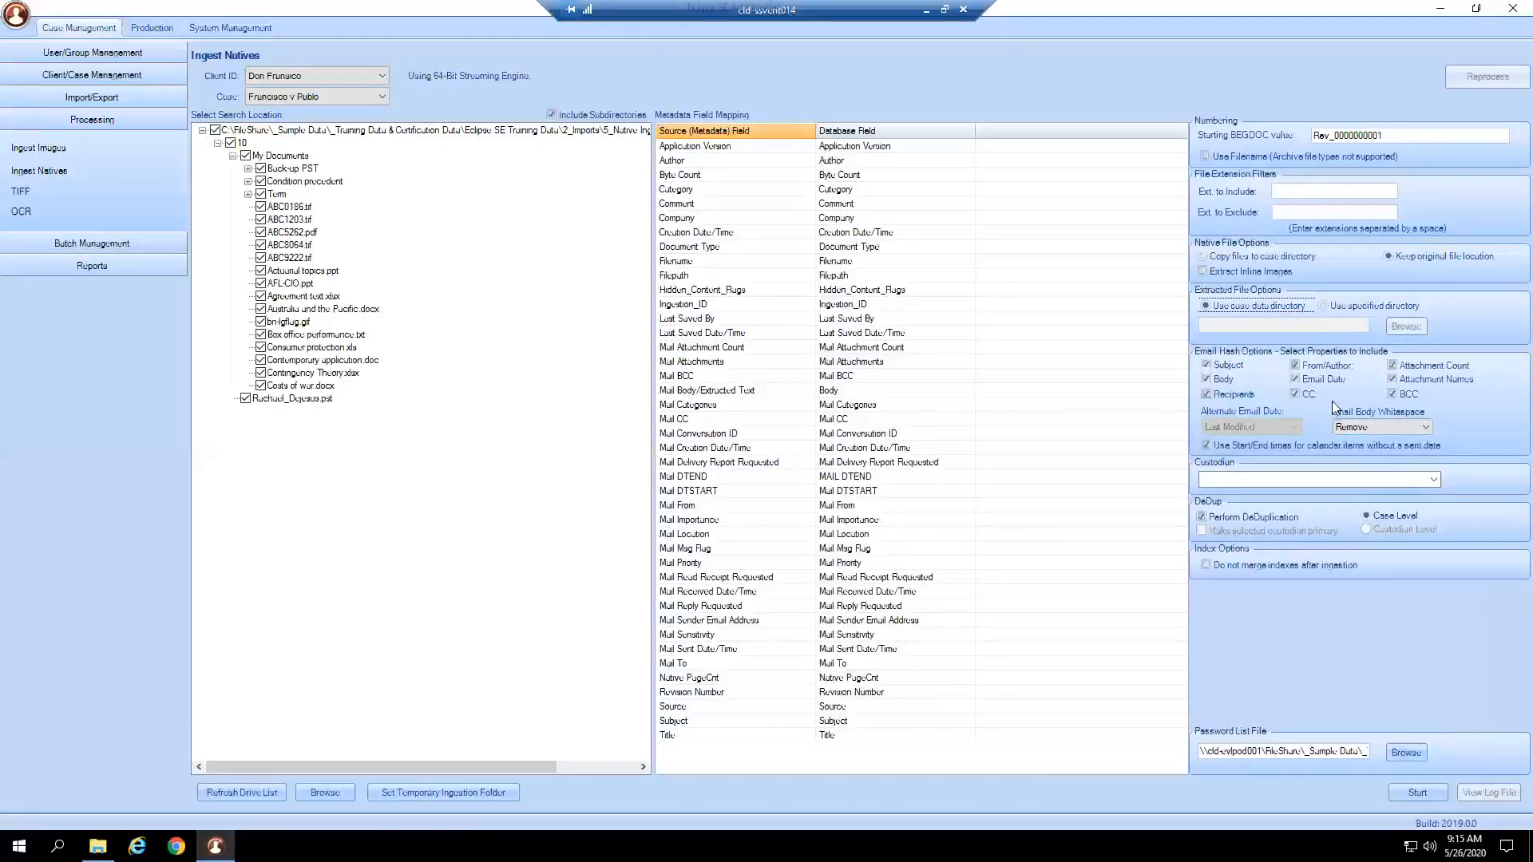
# Enter the custodian's full name in the Custodian box.
pyautogui.click(1234, 481)
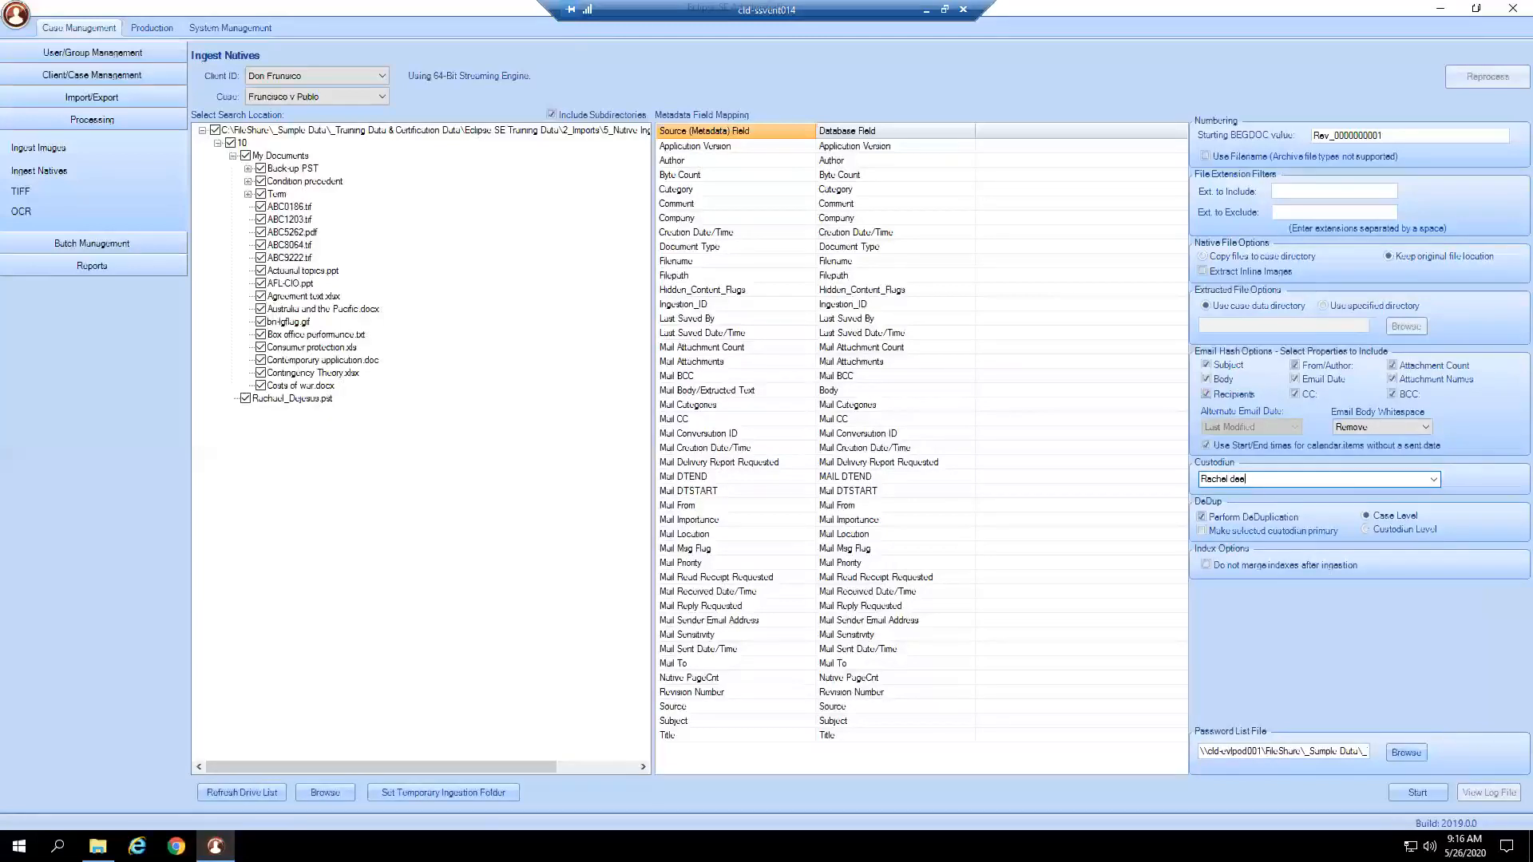
pyautogui.click(1401, 529)
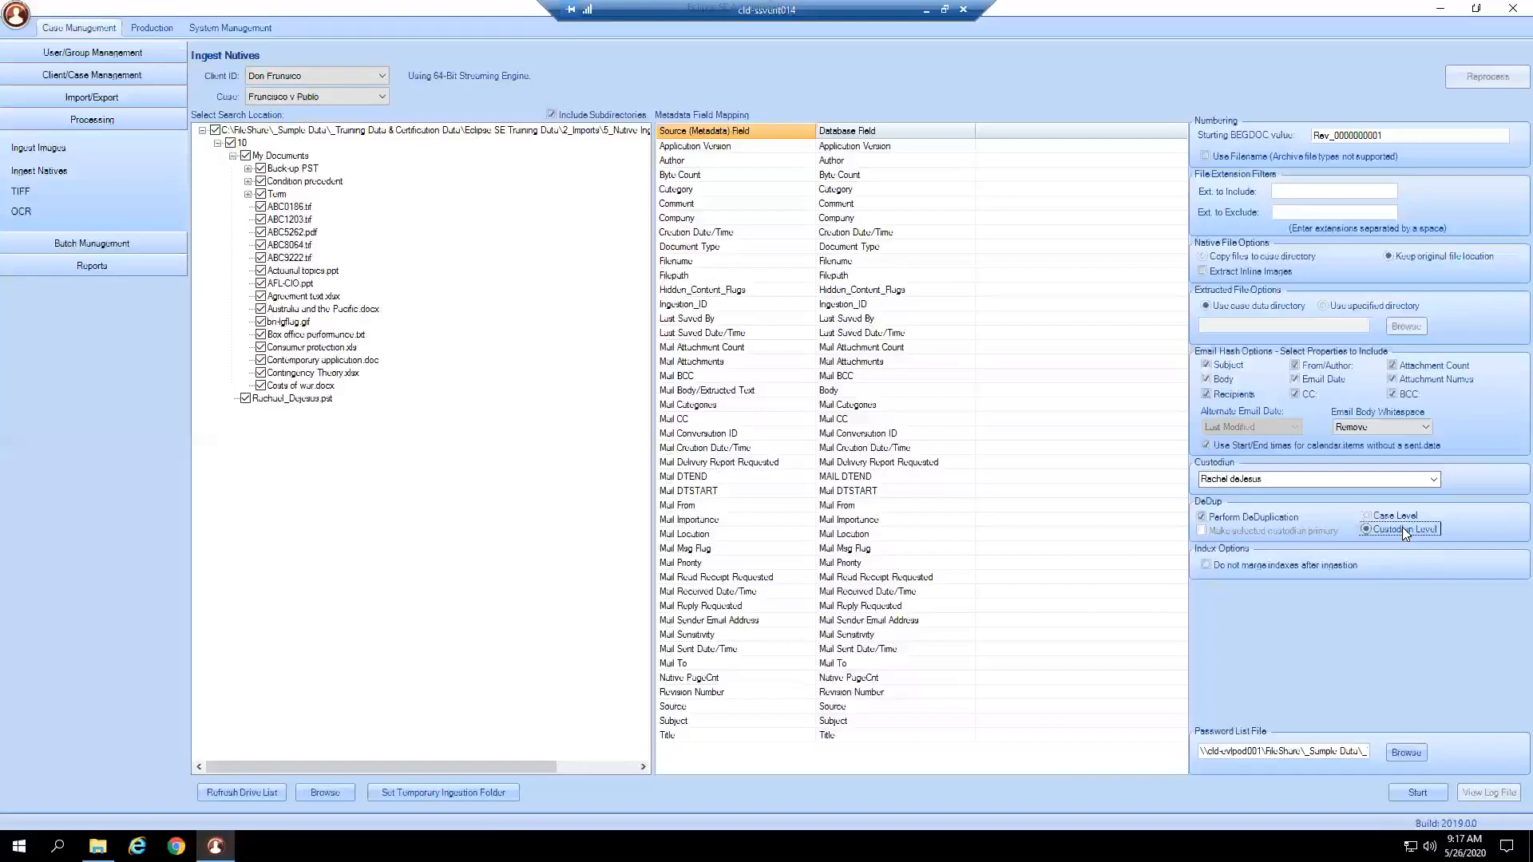
pyautogui.click(1404, 514)
# Select the password list file path, then start the native ingest.
pyautogui.moveTo(1199, 750); pyautogui.dragTo(1433, 766)
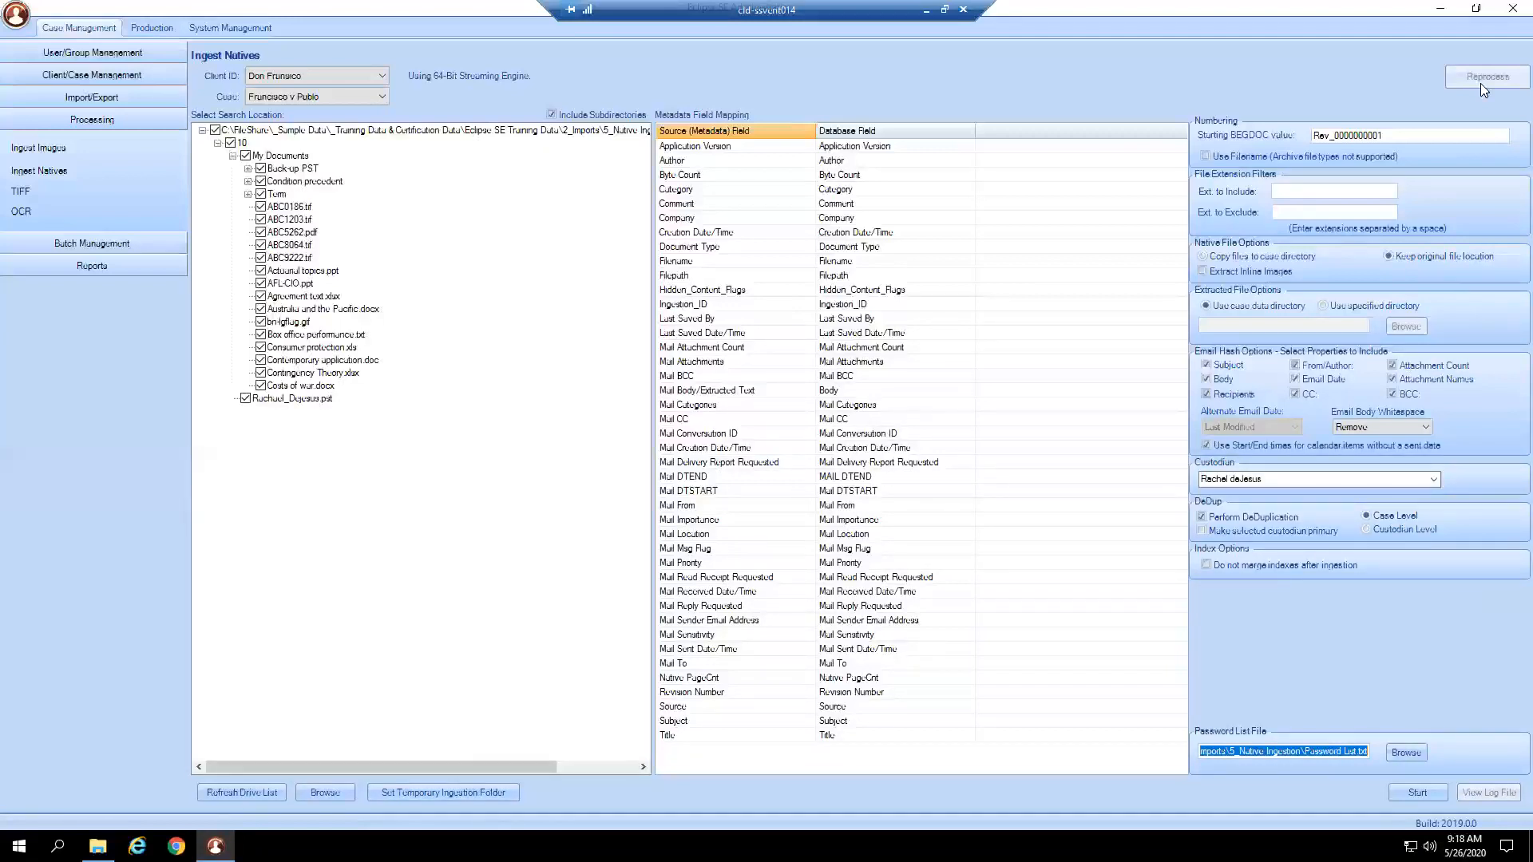
pyautogui.click(1401, 795)
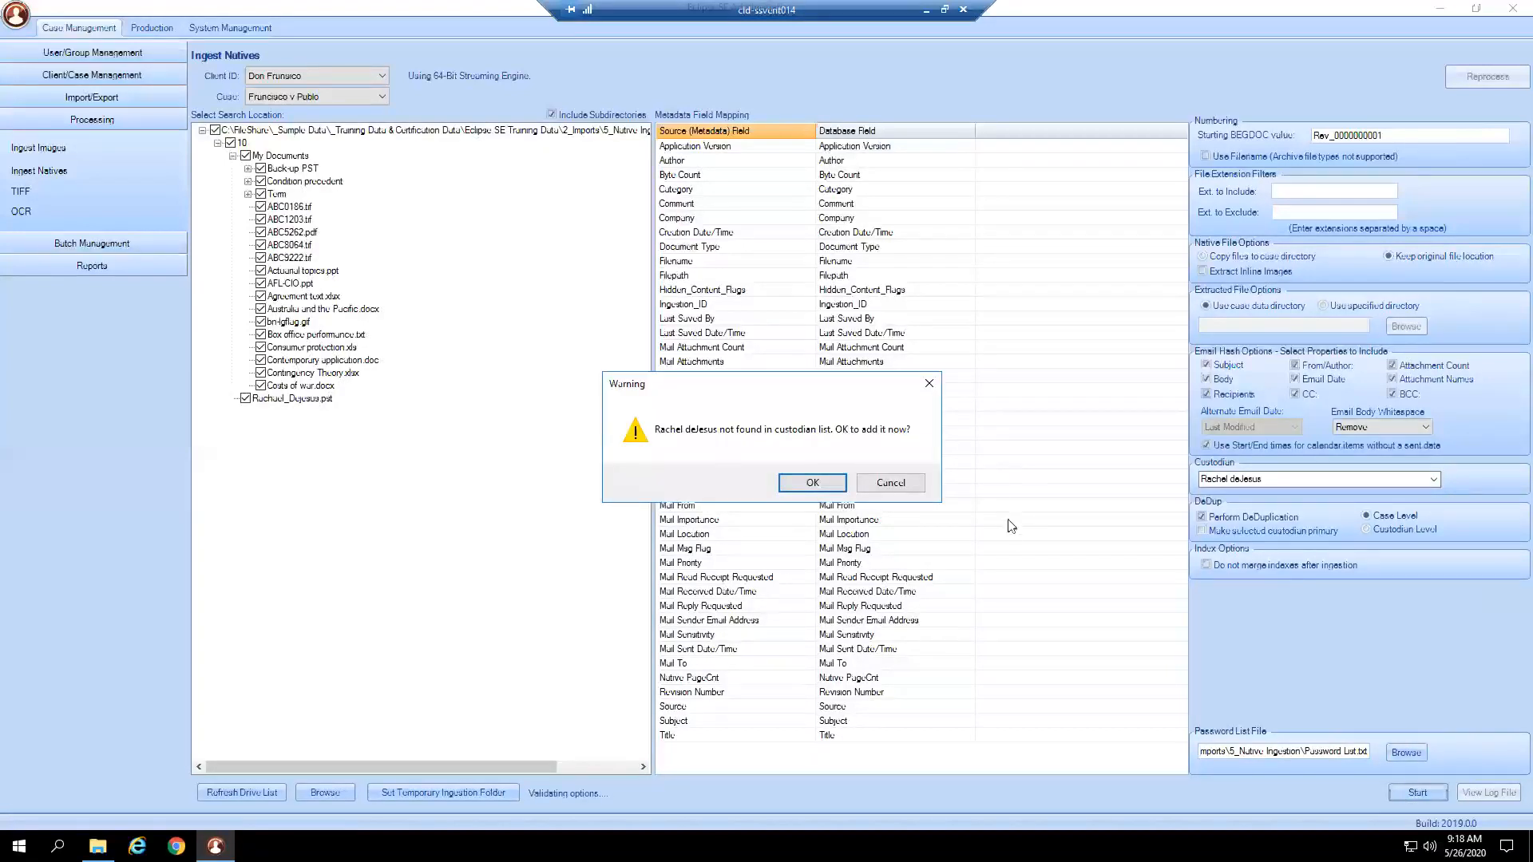
# Approve adding the unlisted custodian so the native import proceeds.
pyautogui.click(831, 487)
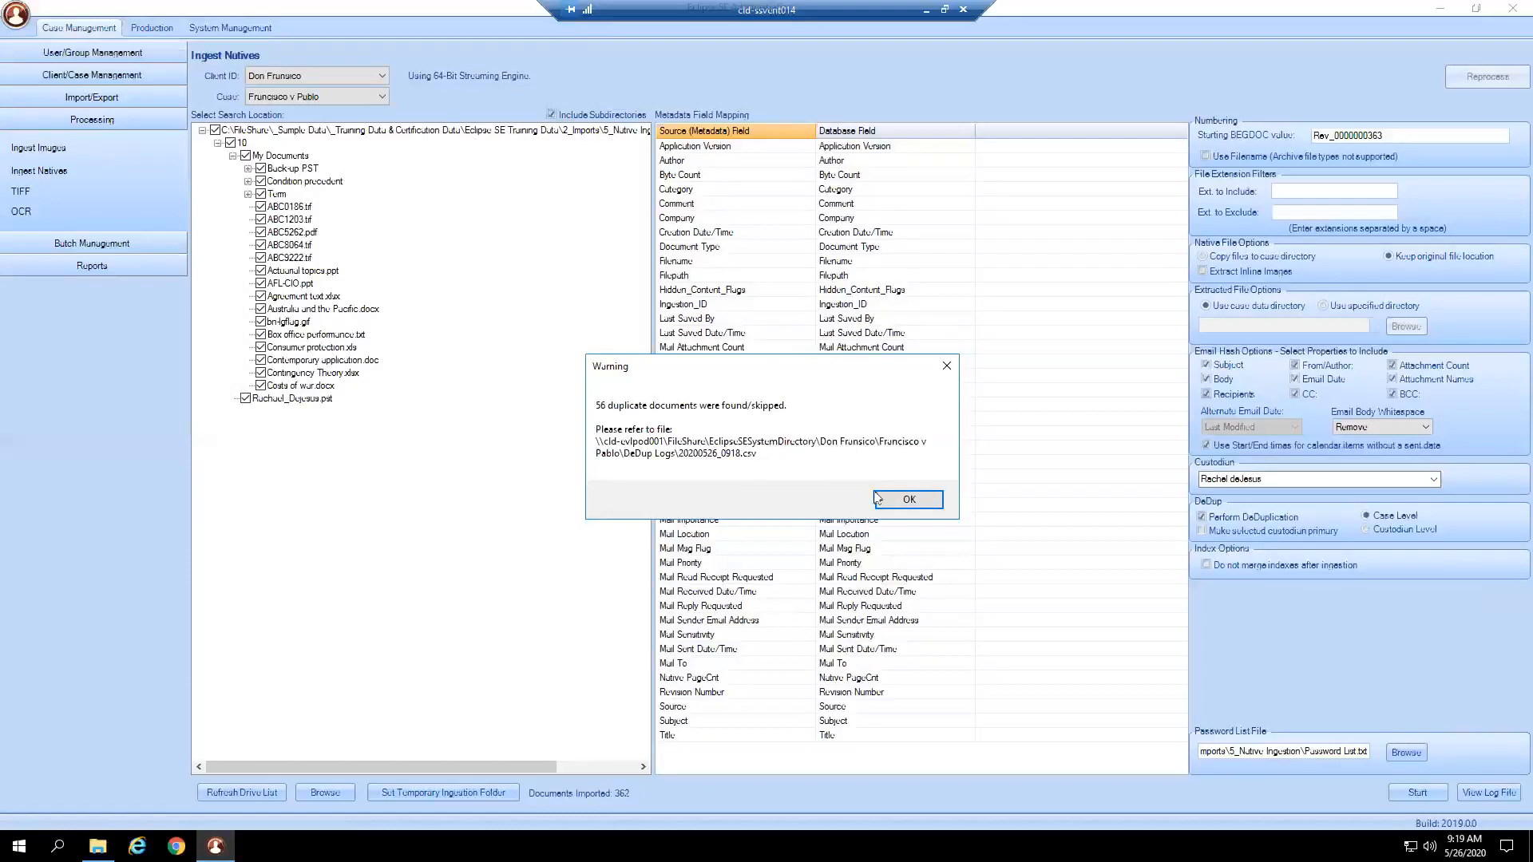
# Dismiss the duplicates notice, review the ingestion log in Notepad, and go to TIFF imaging.
pyautogui.click(908, 500)
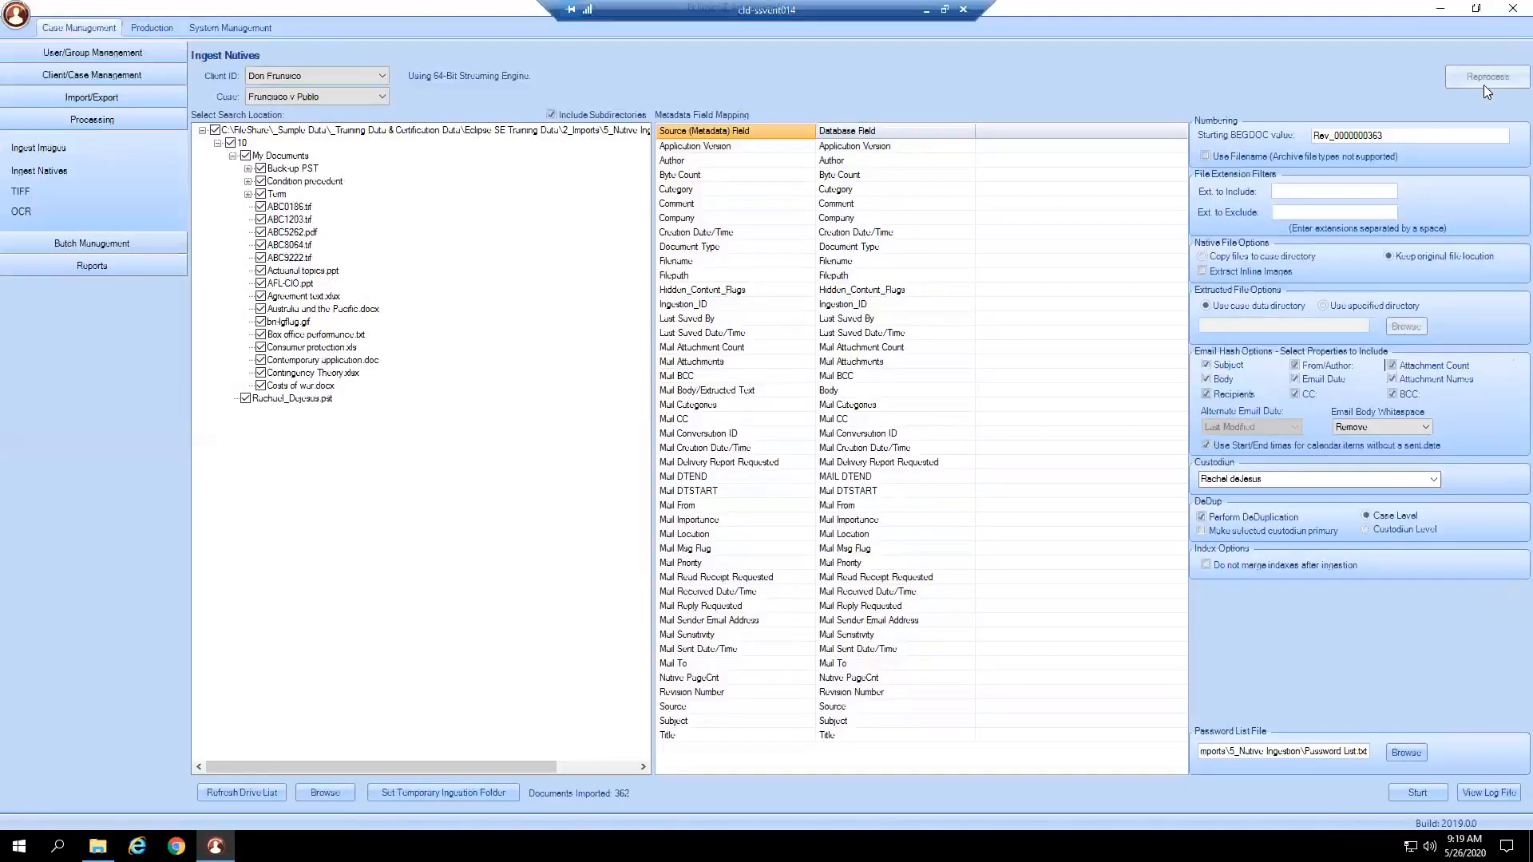
pyautogui.click(1509, 793)
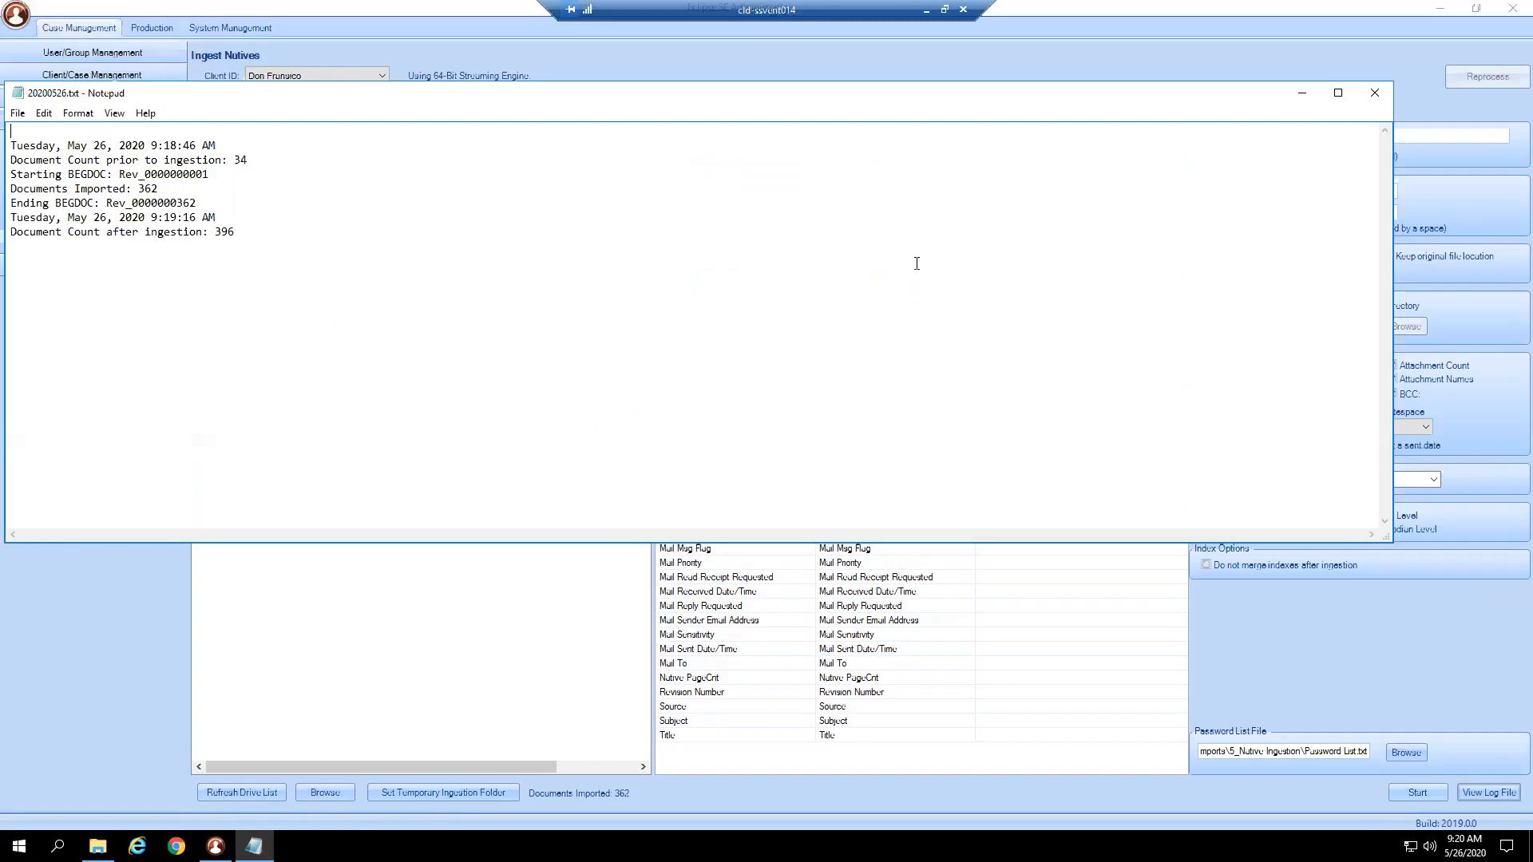
pyautogui.click(1366, 92)
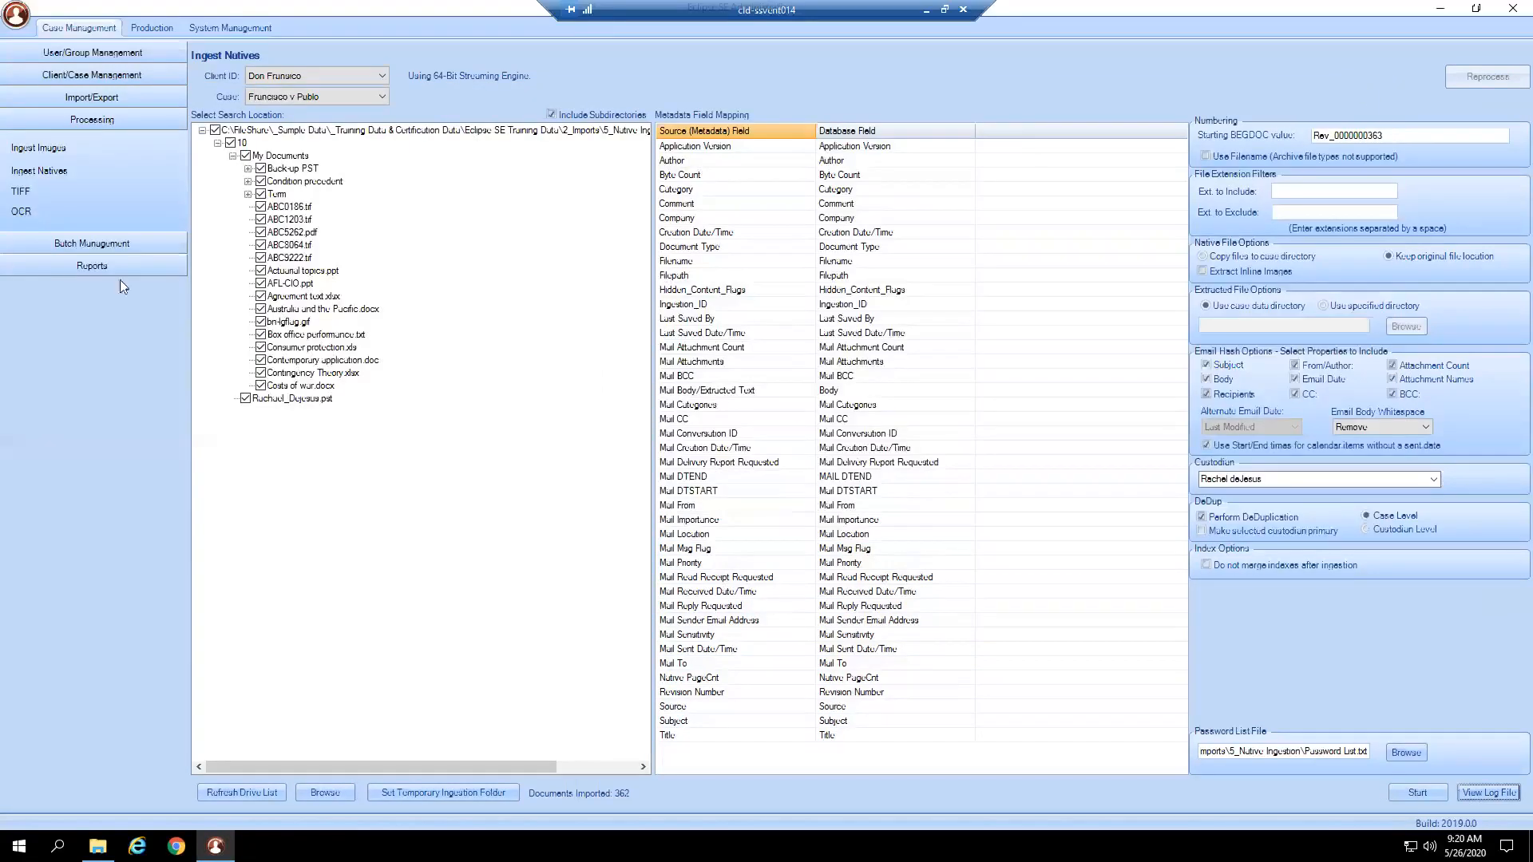
pyautogui.click(22, 190)
# Image the Francisco v Pablo case to black-and-white TIFFs, excluding xls files, converting 304 documents.
pyautogui.click(331, 102)
pyautogui.click(329, 109)
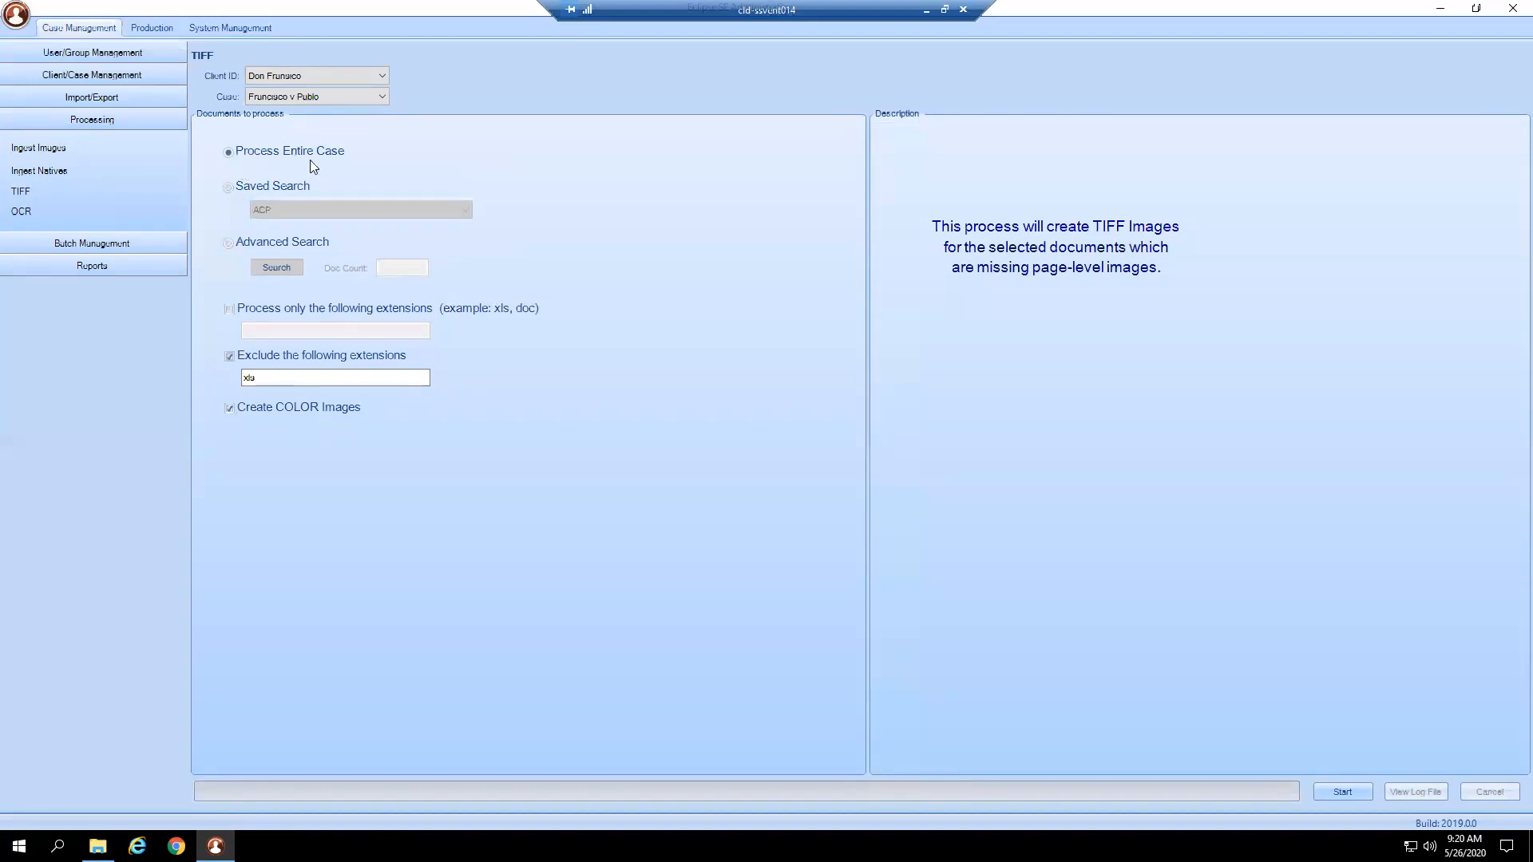
pyautogui.click(289, 379)
pyautogui.click(289, 407)
pyautogui.click(1332, 798)
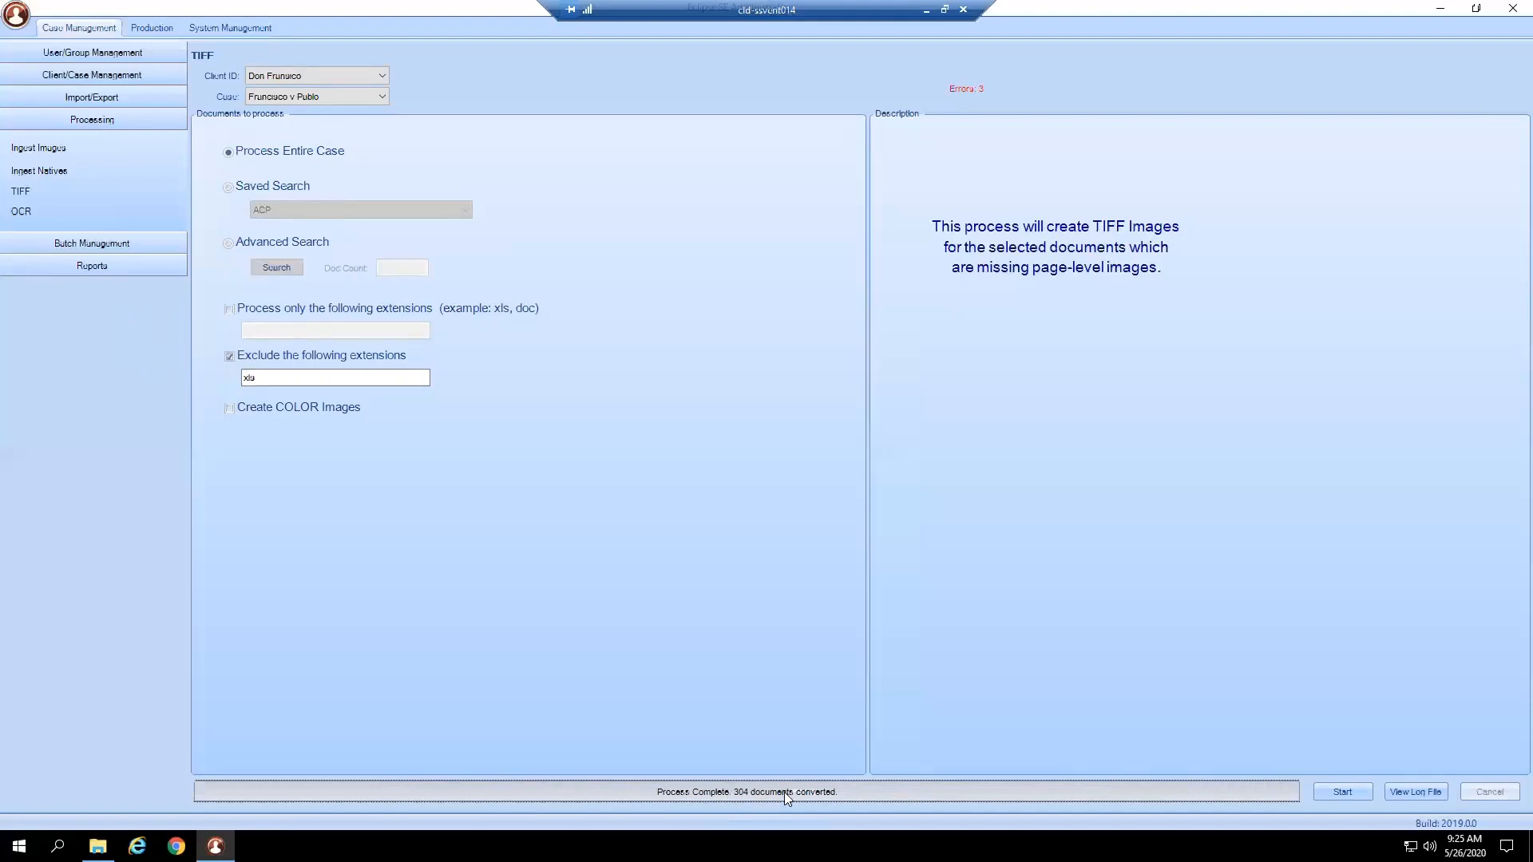
pyautogui.click(45, 209)
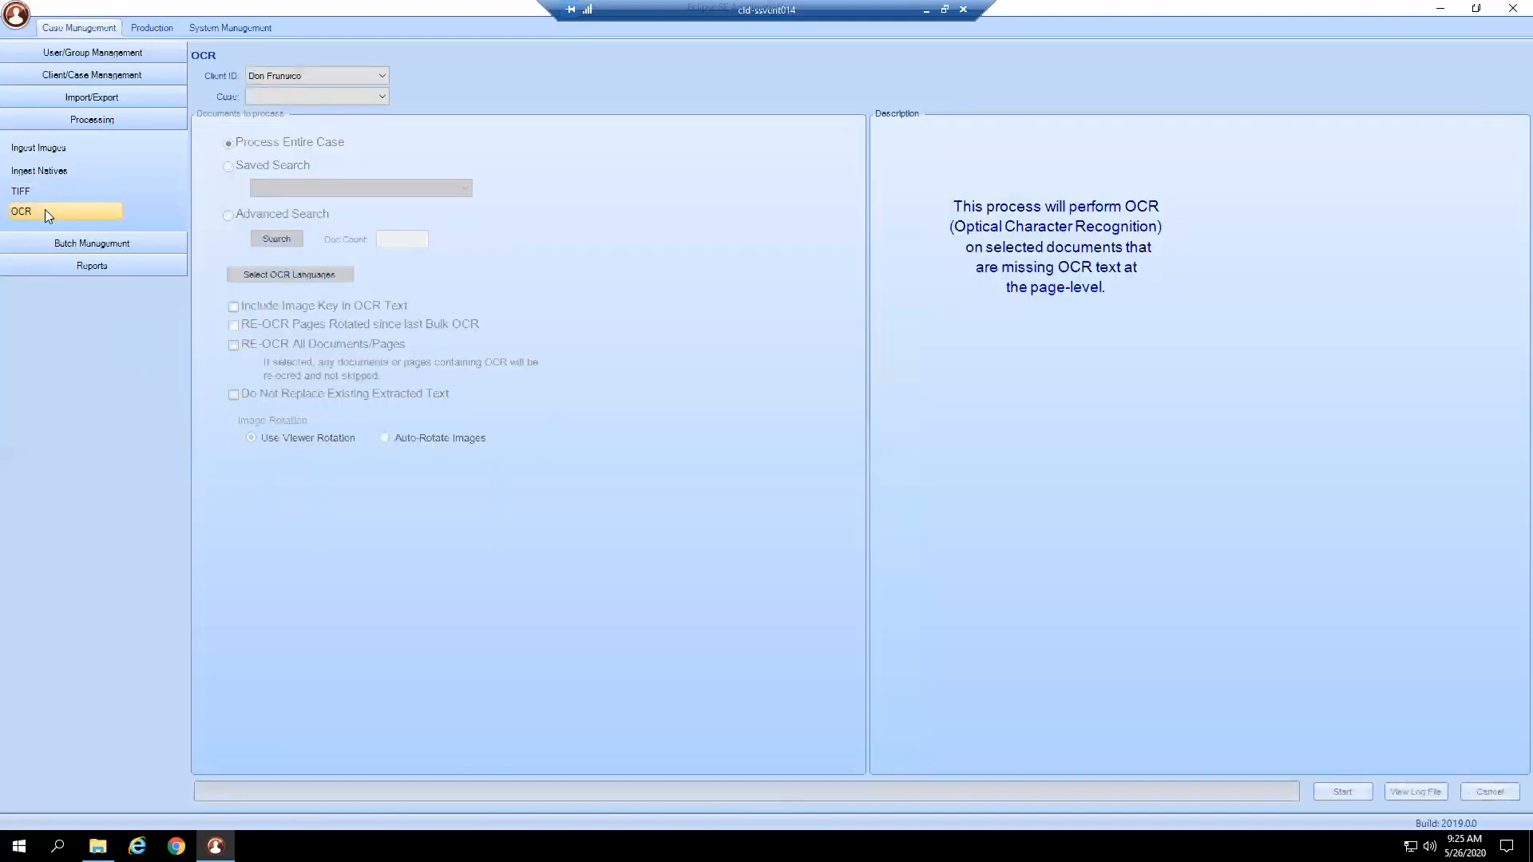
# Pick the Francisco v Pablo case for OCR, toggling Do Not Replace Existing Extracted Text on and back off.
pyautogui.click(248, 96)
pyautogui.click(262, 109)
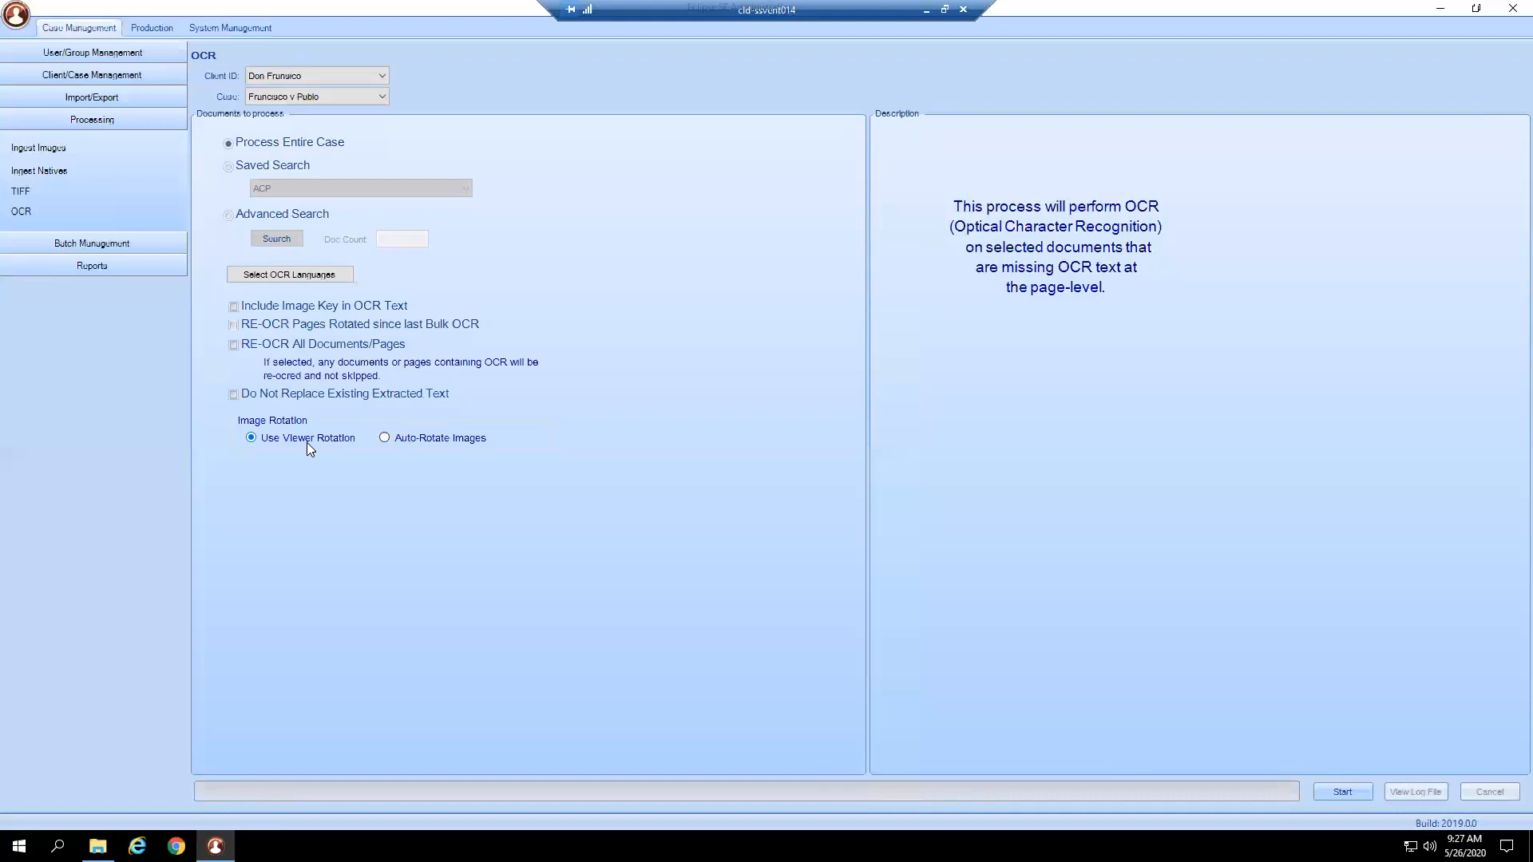
pyautogui.click(344, 401)
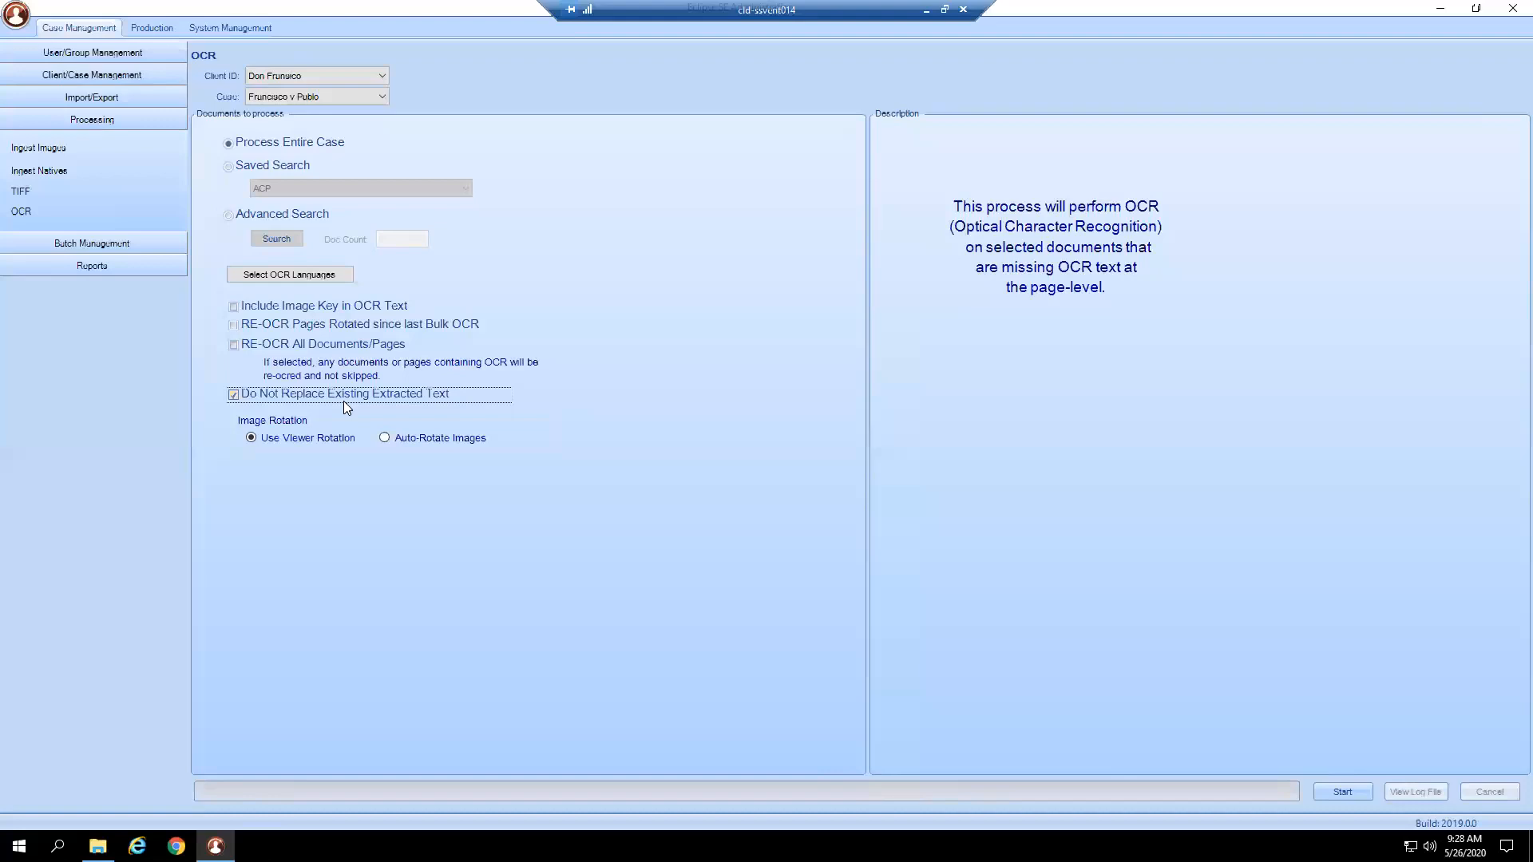
pyautogui.click(344, 402)
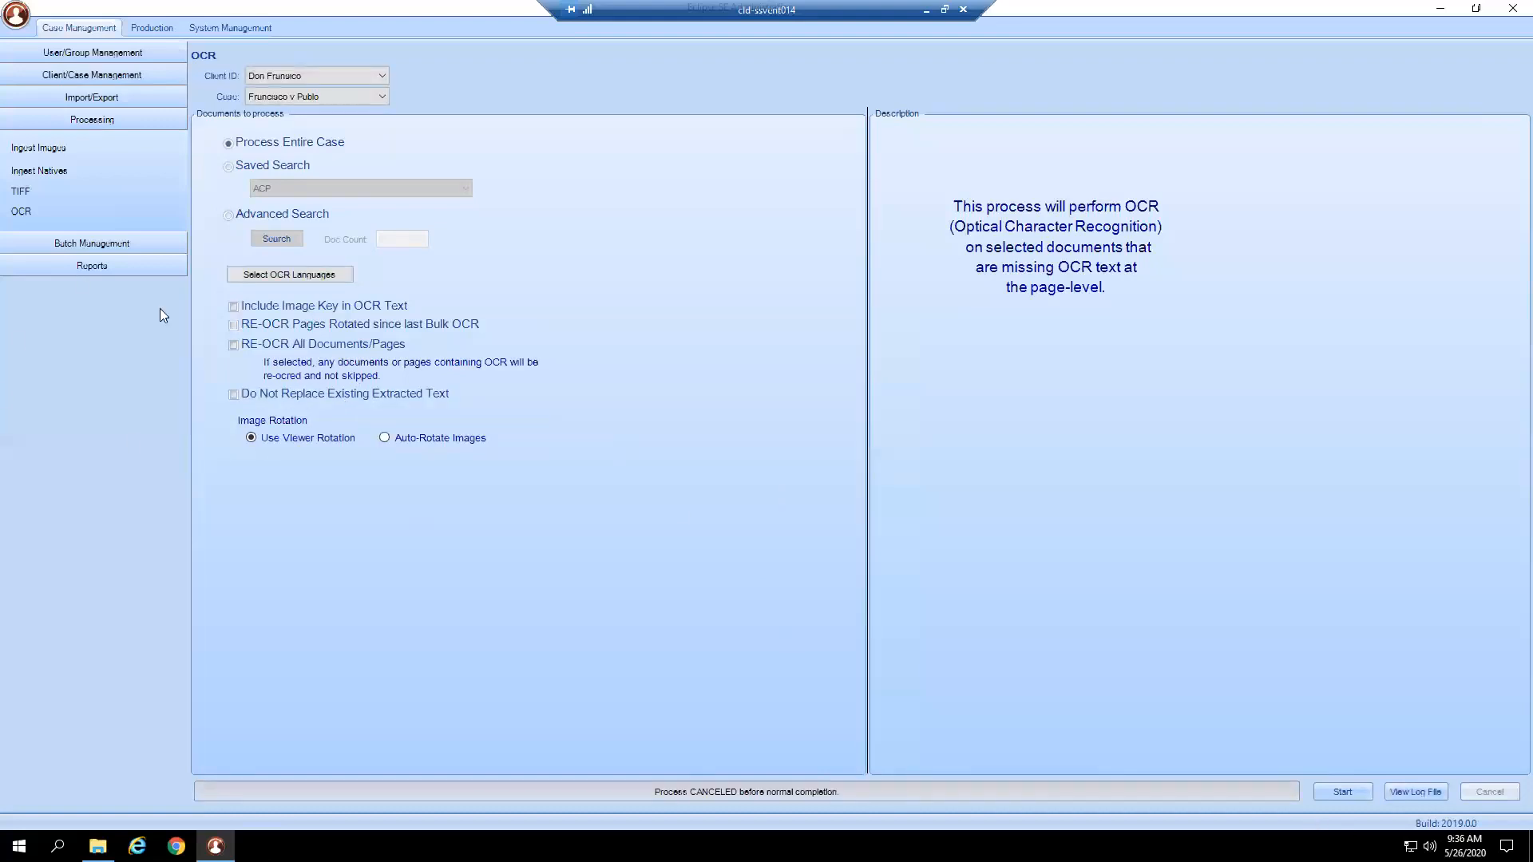
# Open Create/Manage Review Batches under Case Management for the Francisco v Pablo case.
pyautogui.click(61, 239)
pyautogui.click(83, 118)
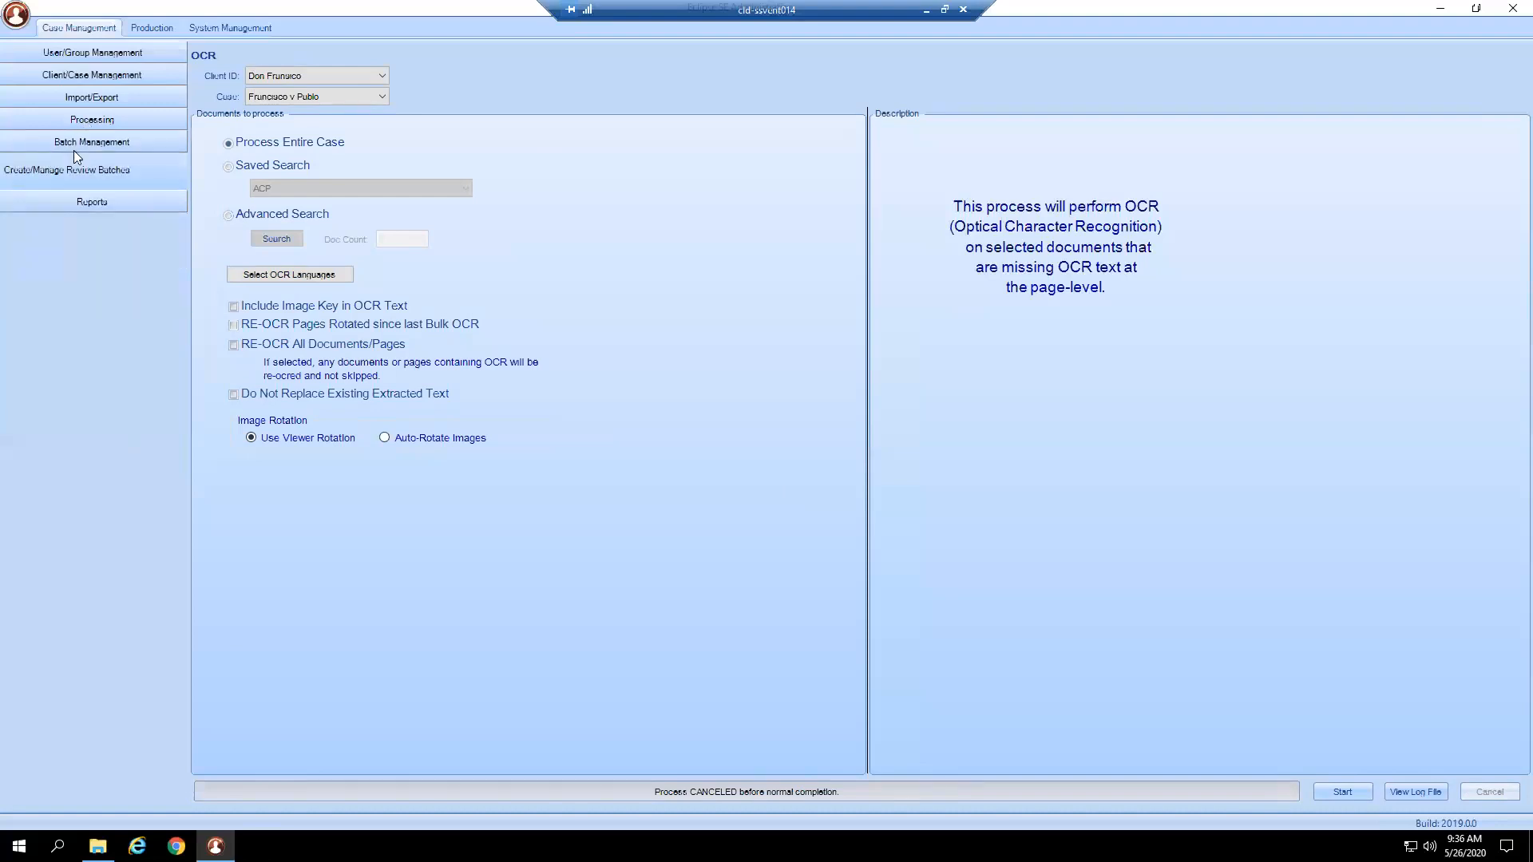
pyautogui.click(65, 169)
pyautogui.click(256, 96)
pyautogui.click(249, 115)
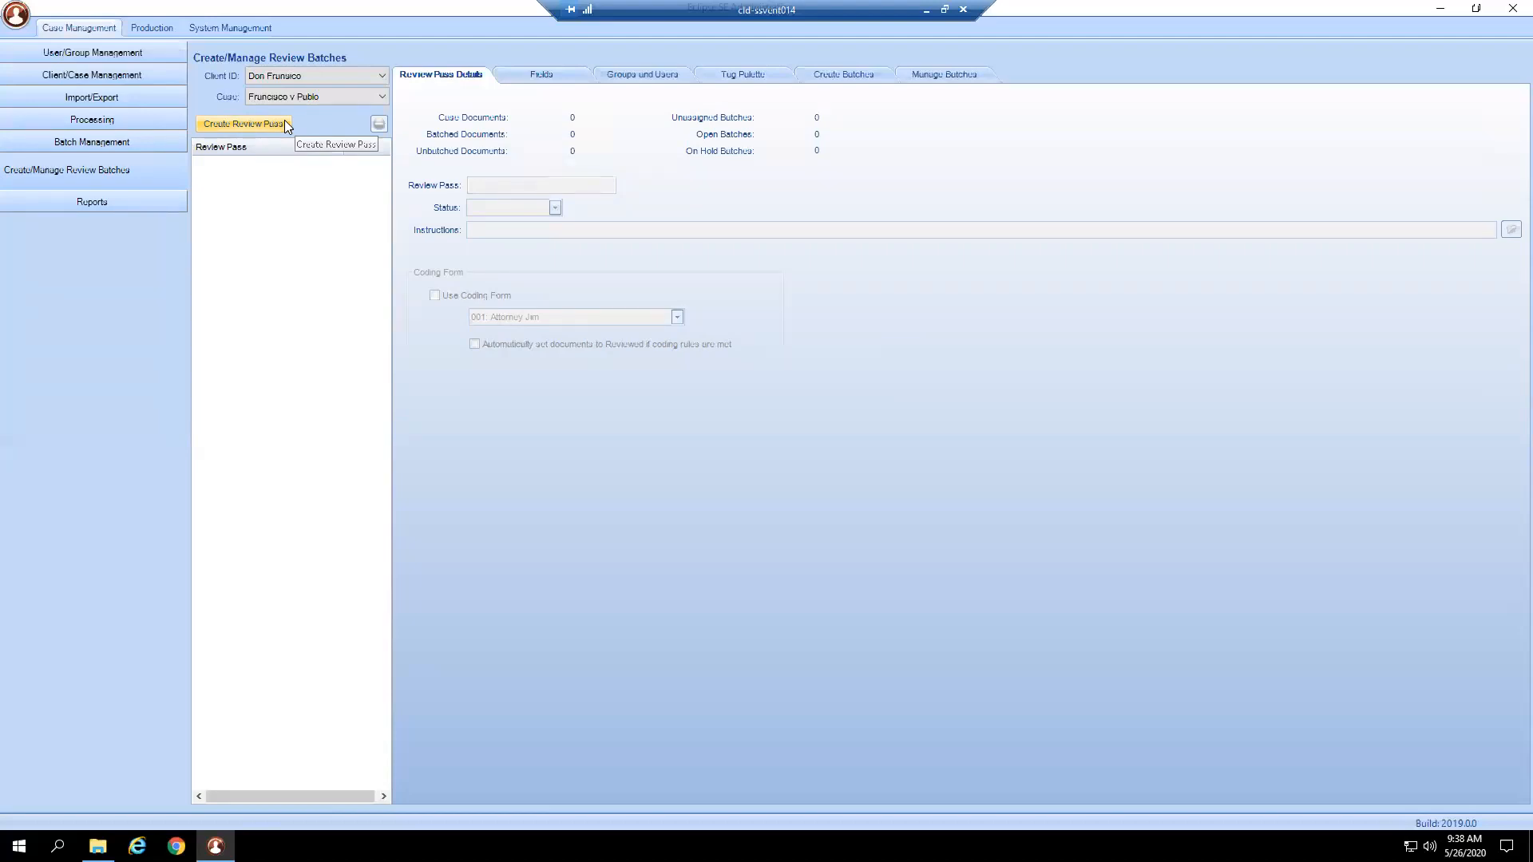
# Add Review Pass 1 (Open, 396 unbatched documents) and load its details.
pyautogui.click(284, 123)
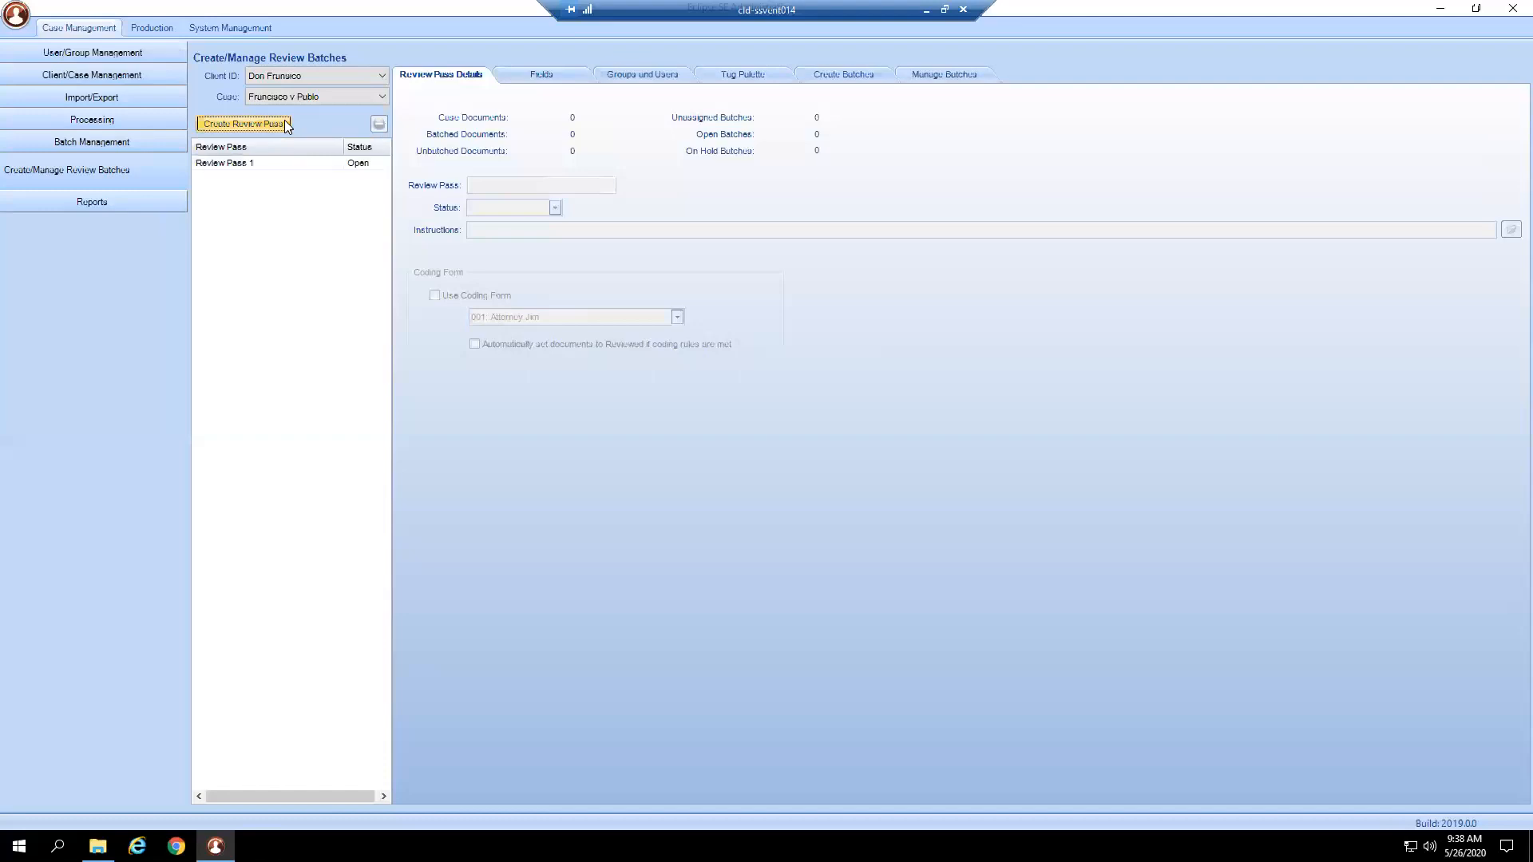
pyautogui.click(268, 161)
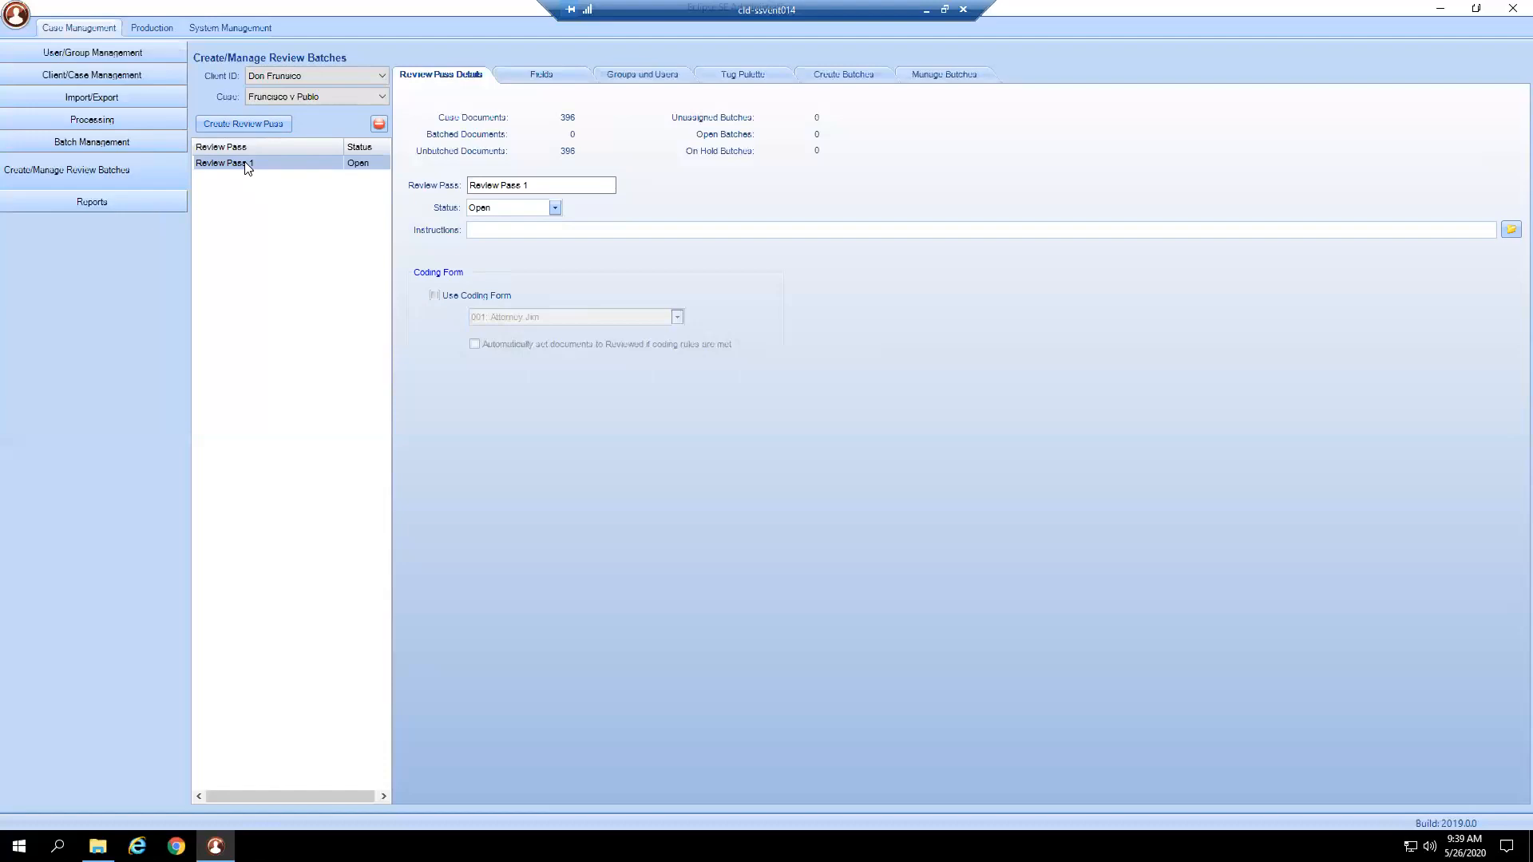
# Make Review Pass 1 use coding form 001: Attorney Jim and auto-mark documents Reviewed.
pyautogui.click(534, 184)
pyautogui.click(504, 226)
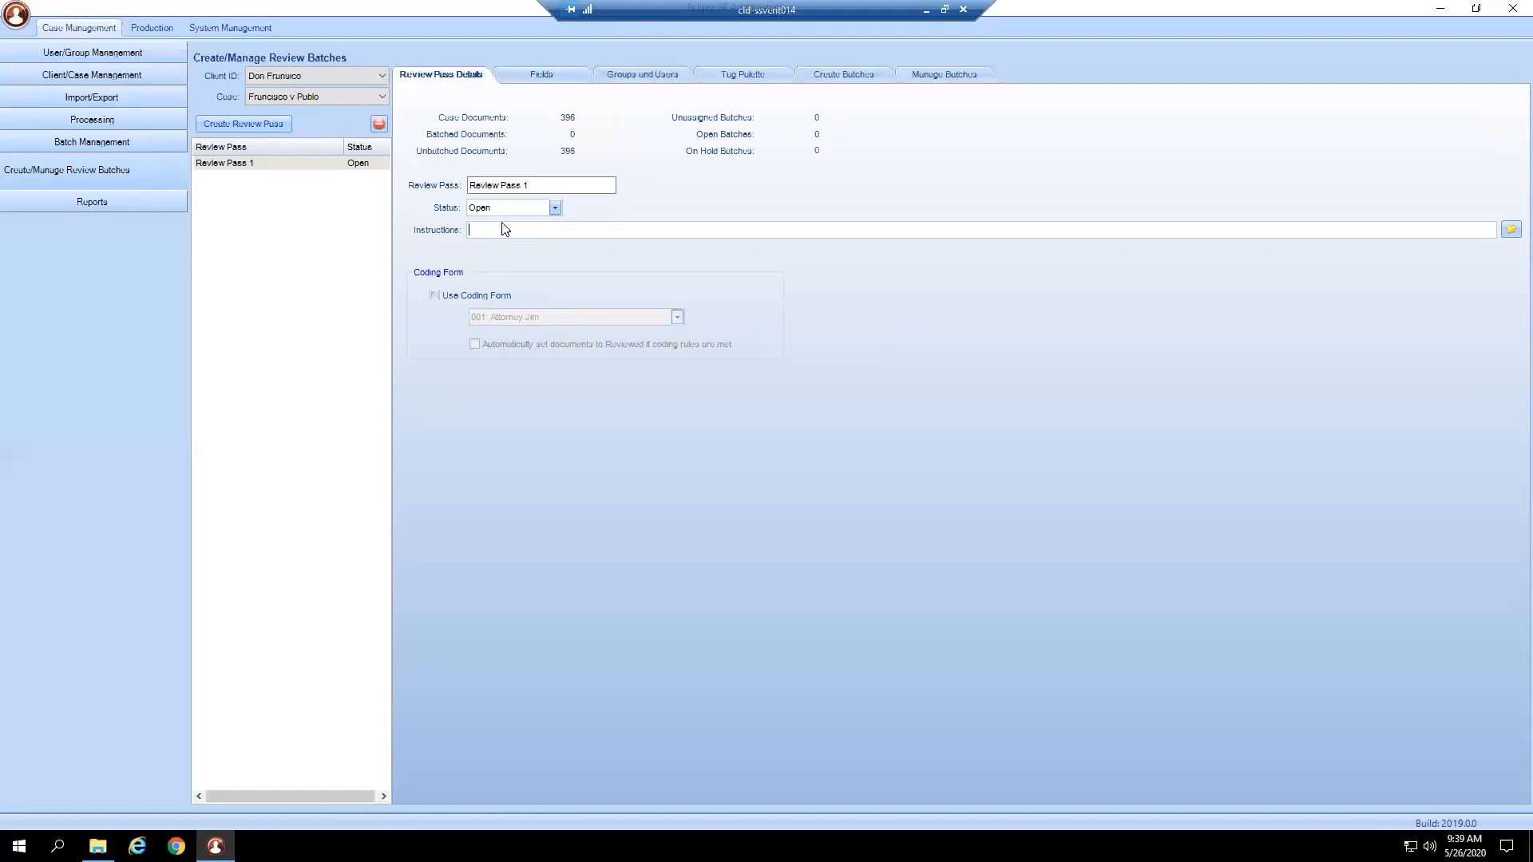
pyautogui.click(475, 296)
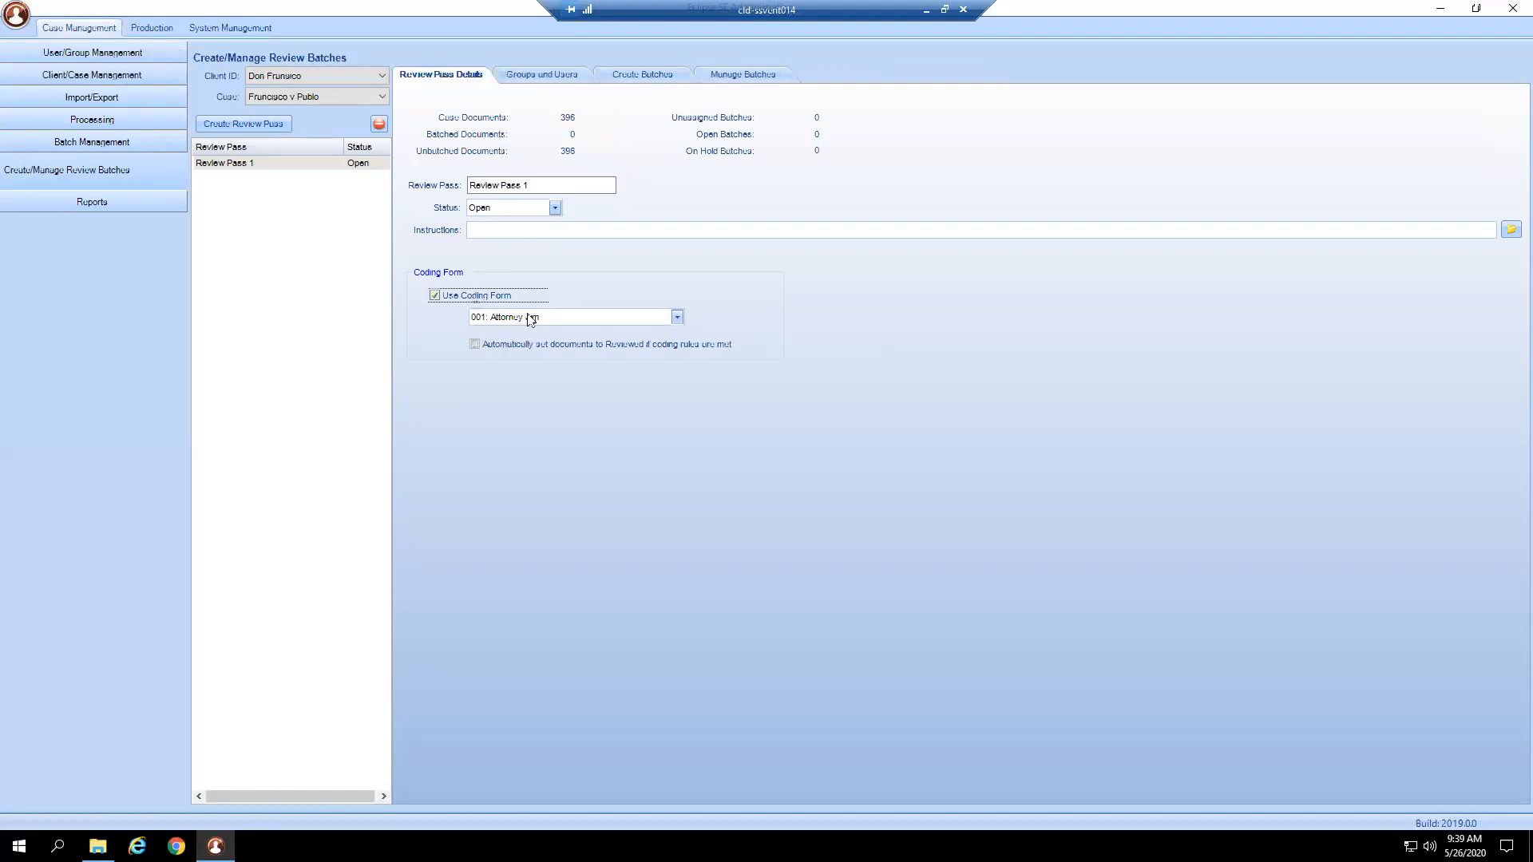
pyautogui.click(647, 318)
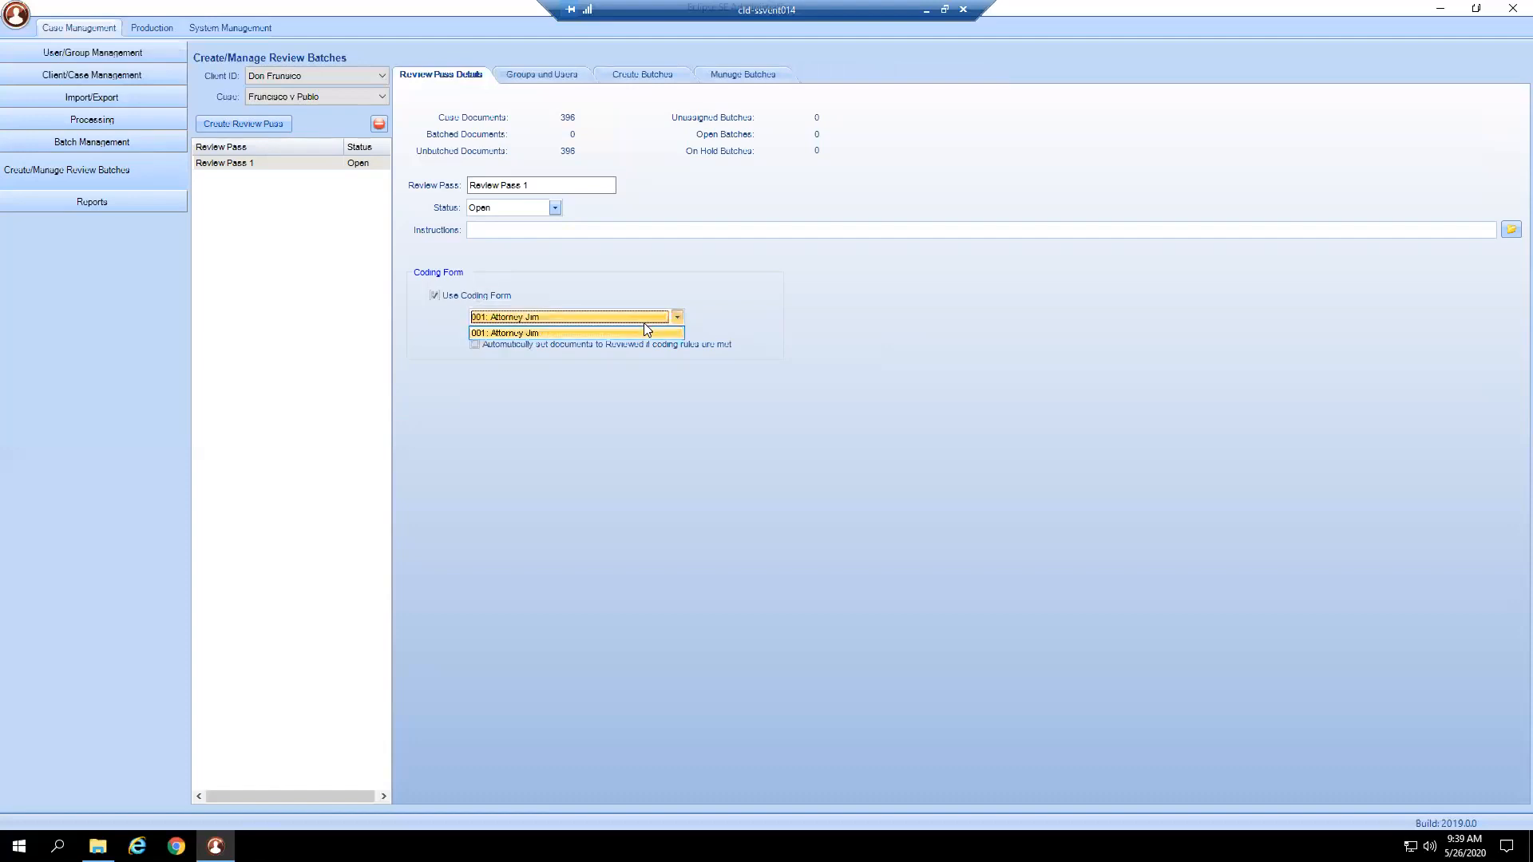
pyautogui.click(644, 324)
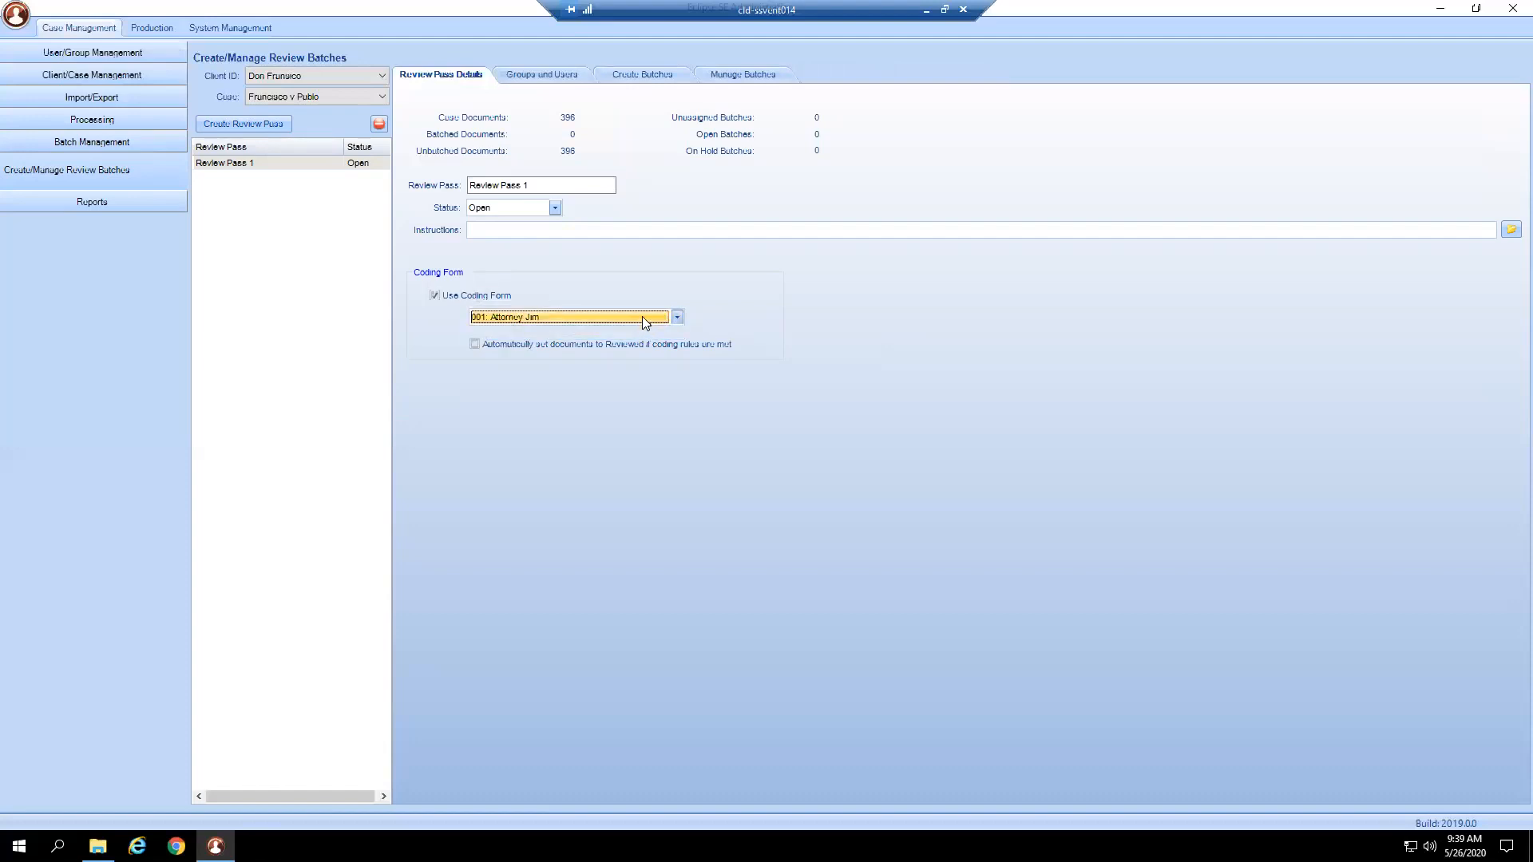
pyautogui.click(533, 349)
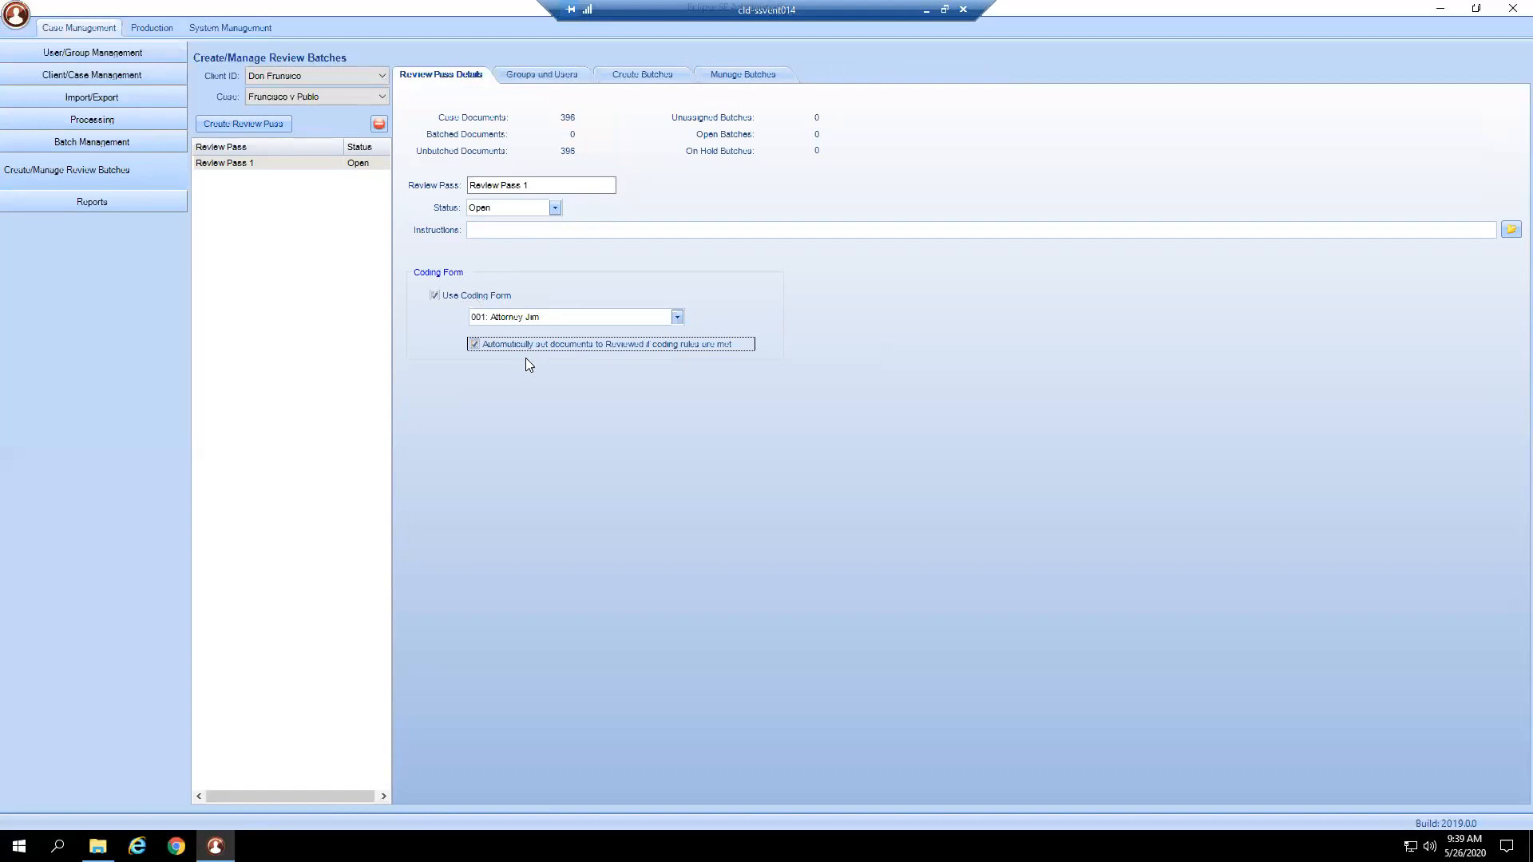
pyautogui.click(554, 76)
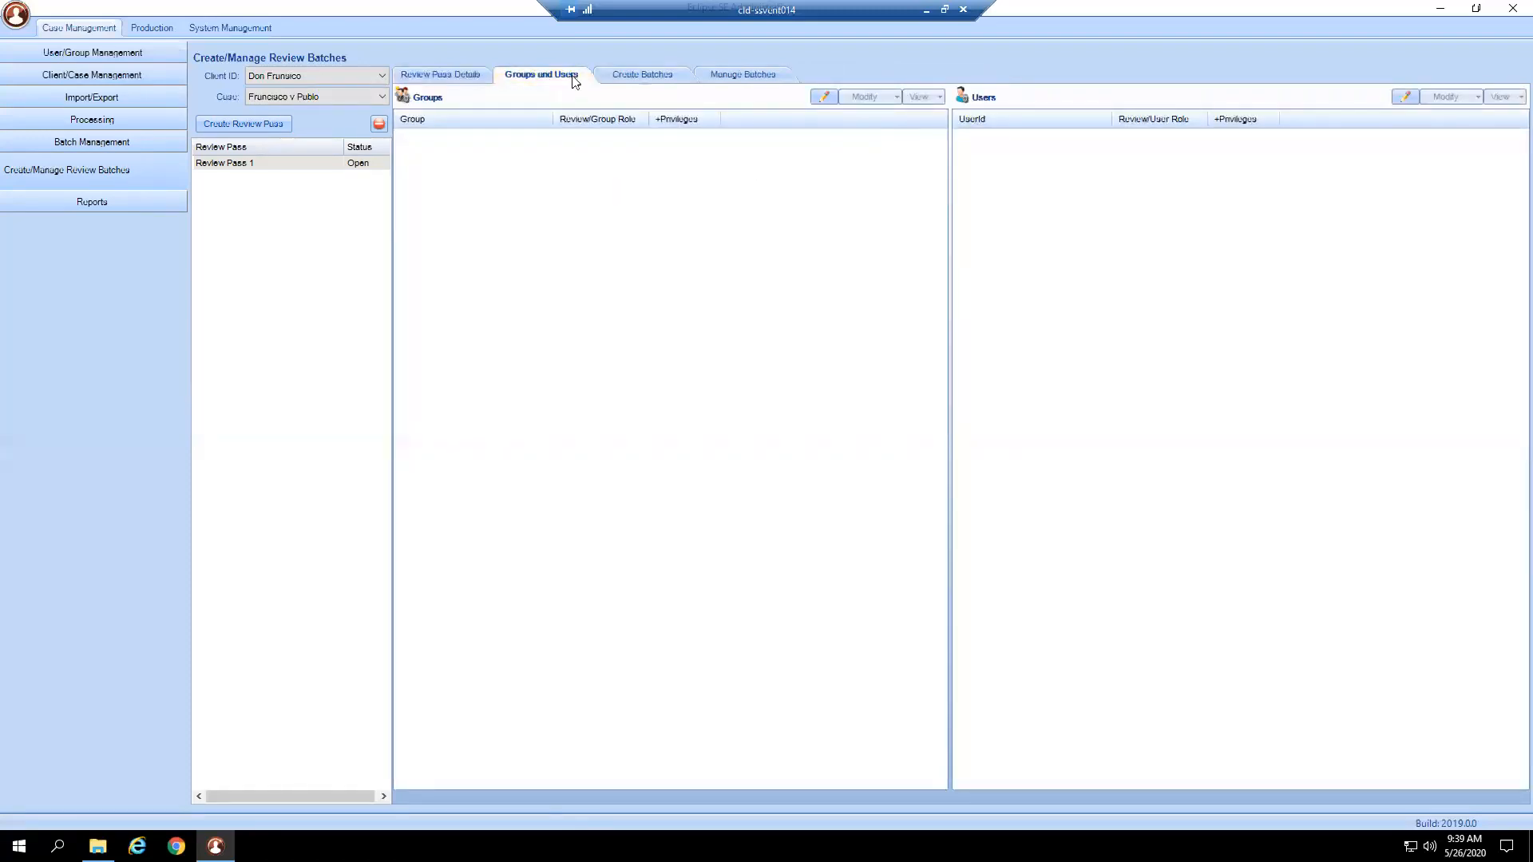
pyautogui.click(644, 76)
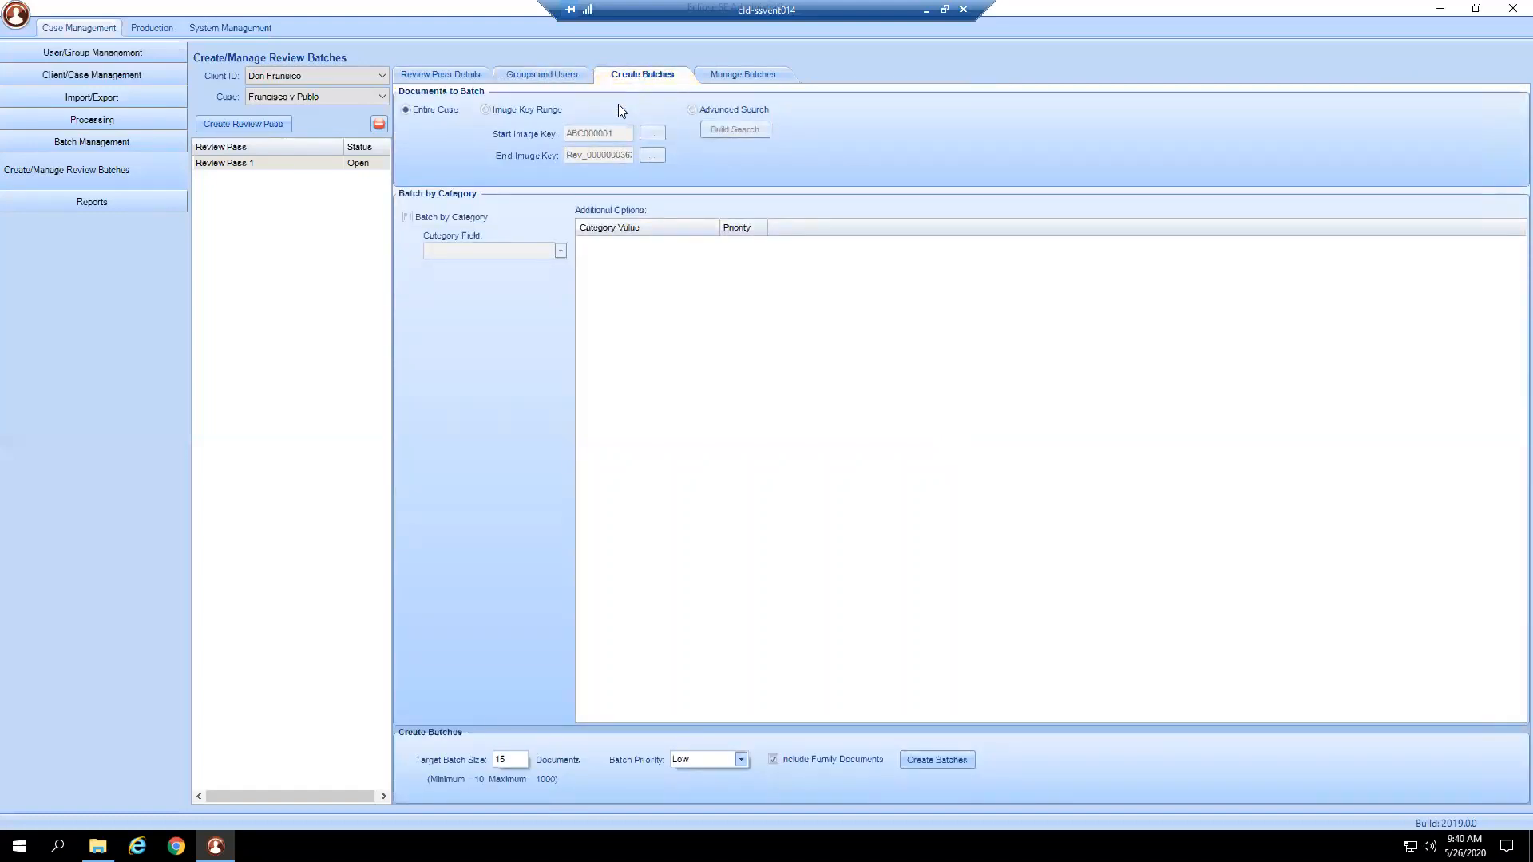
# Keep Entire Case as the batching scope instead of Image Key Range or Advanced Search, and tick Batch by Category.
pyautogui.click(566, 114)
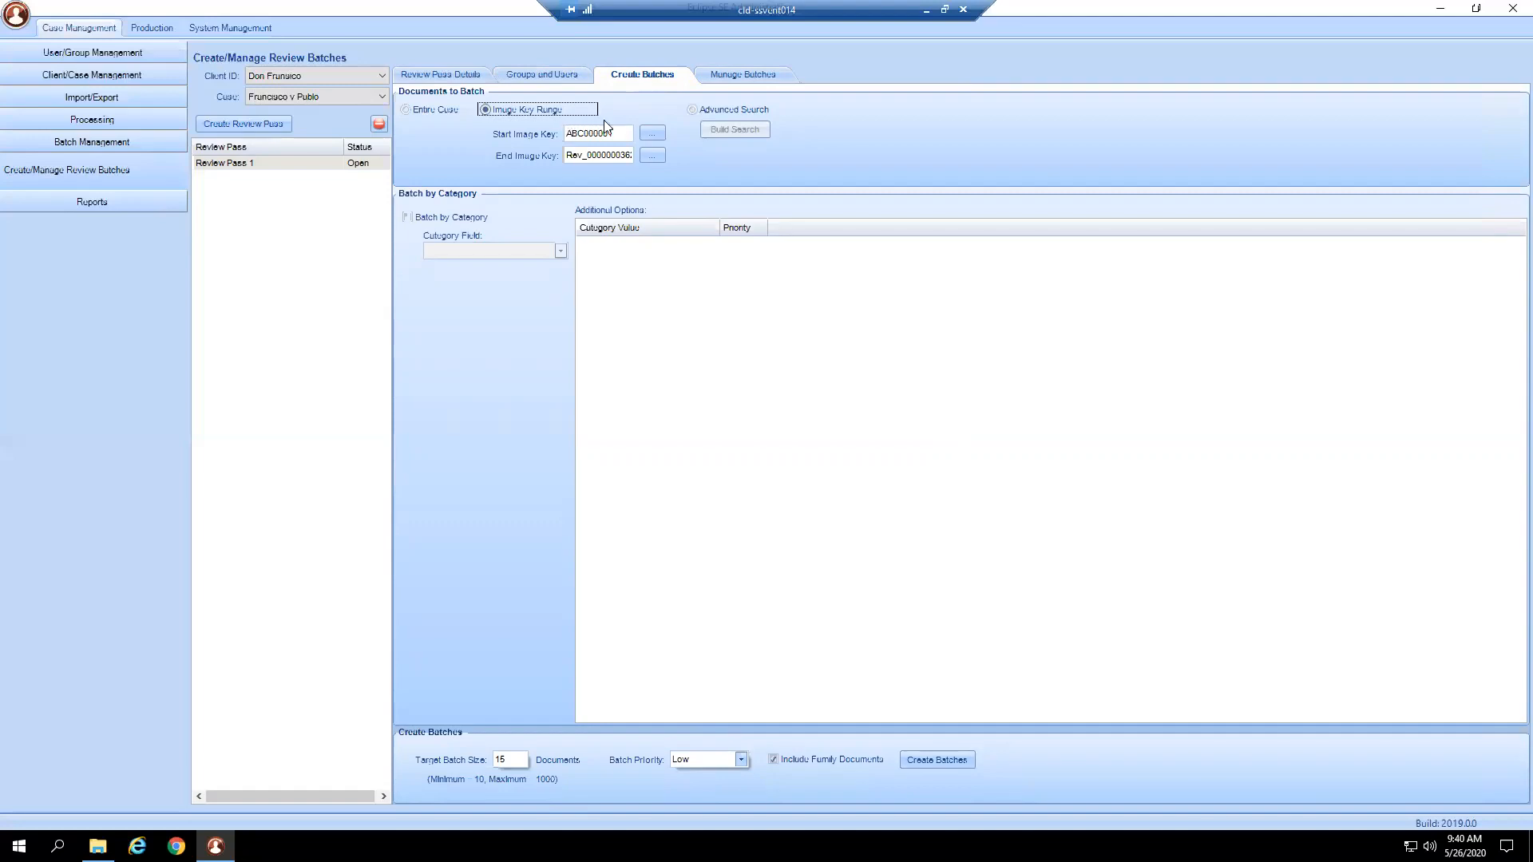
pyautogui.click(735, 110)
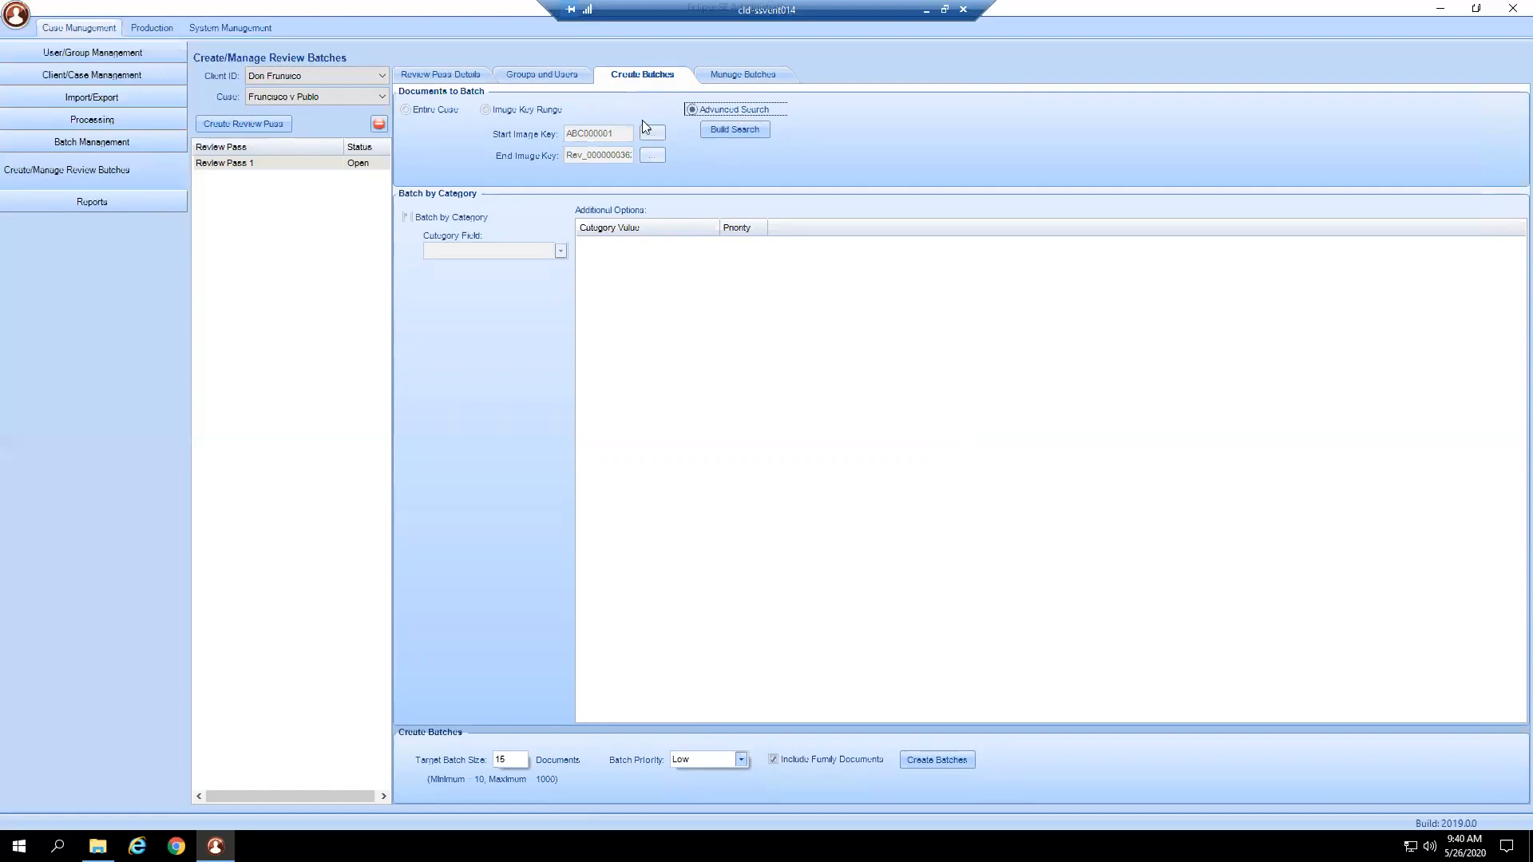
pyautogui.click(445, 112)
pyautogui.click(482, 220)
pyautogui.click(517, 251)
pyautogui.click(555, 247)
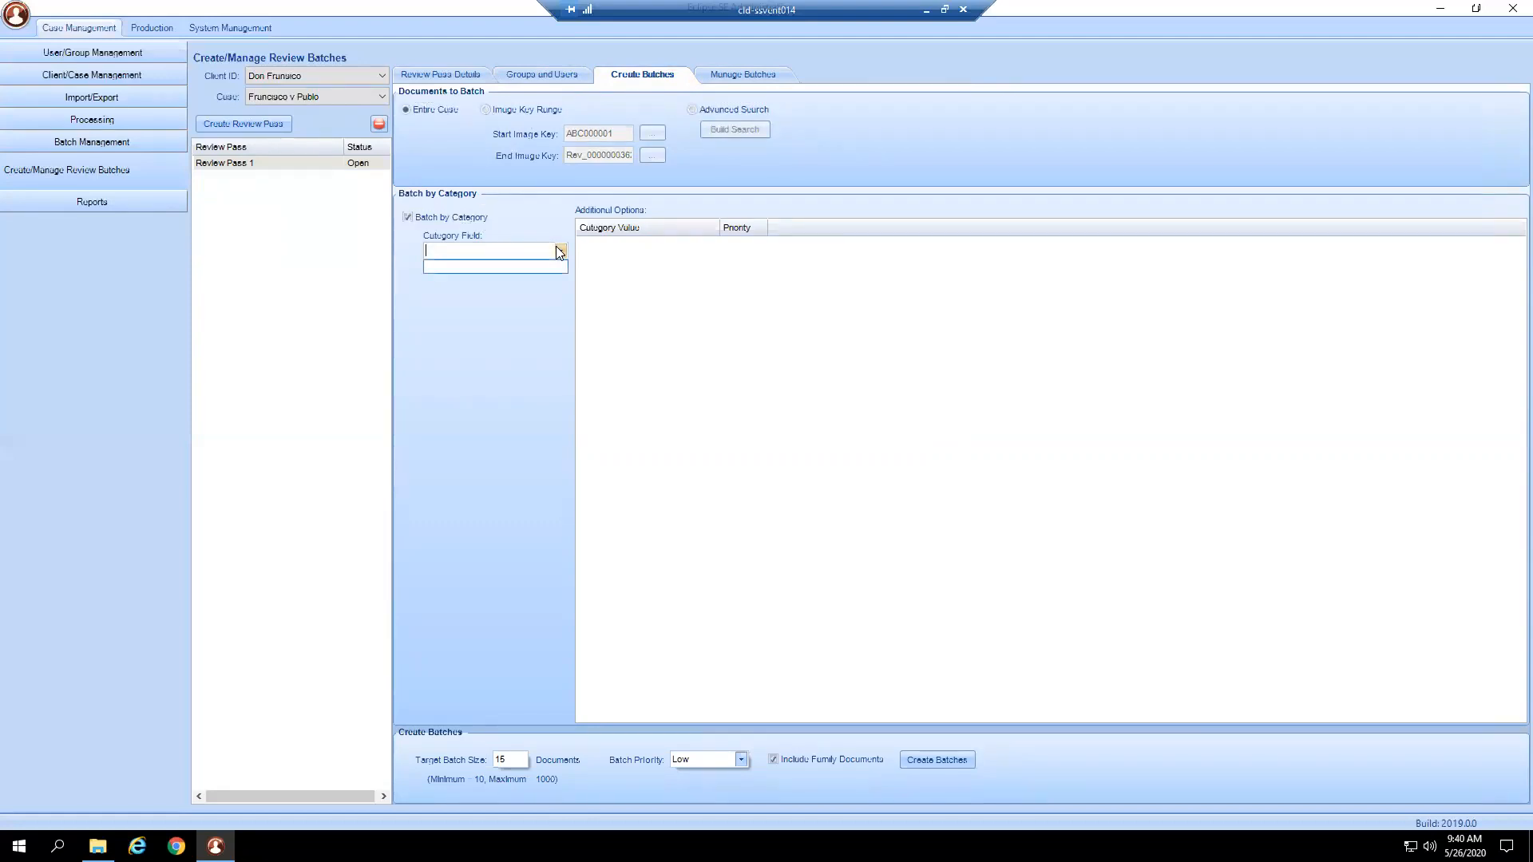
pyautogui.click(539, 226)
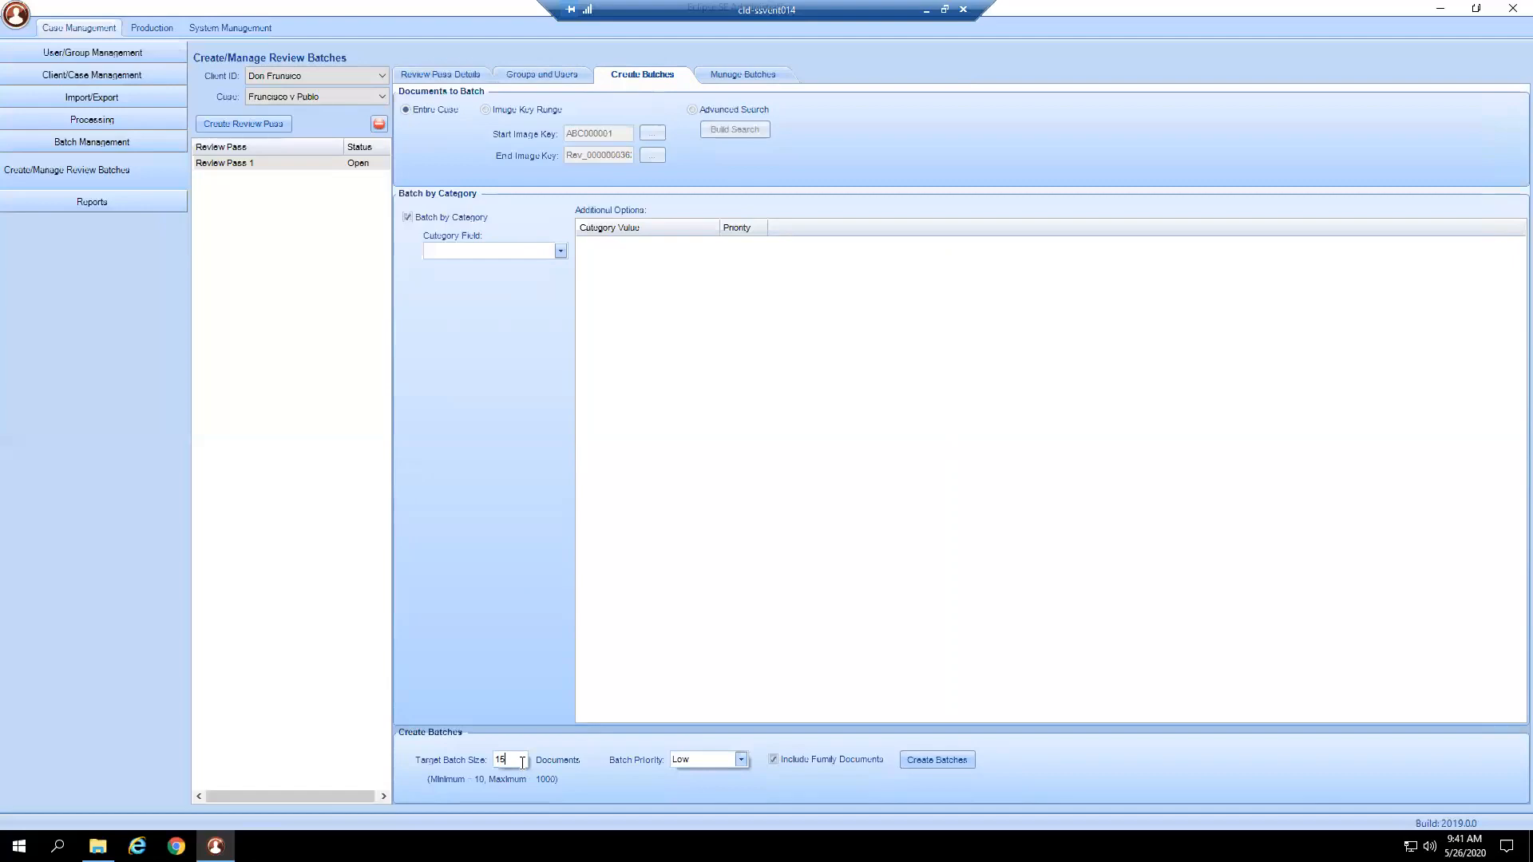
# Change Target Batch Size from 15 to 10 and leave Batch Priority on Low.
pyautogui.write('0')
pyautogui.press('BackSpace')
pyautogui.press('BackSpace')
pyautogui.press('BackSpace')
pyautogui.write('10')
pyautogui.click(740, 759)
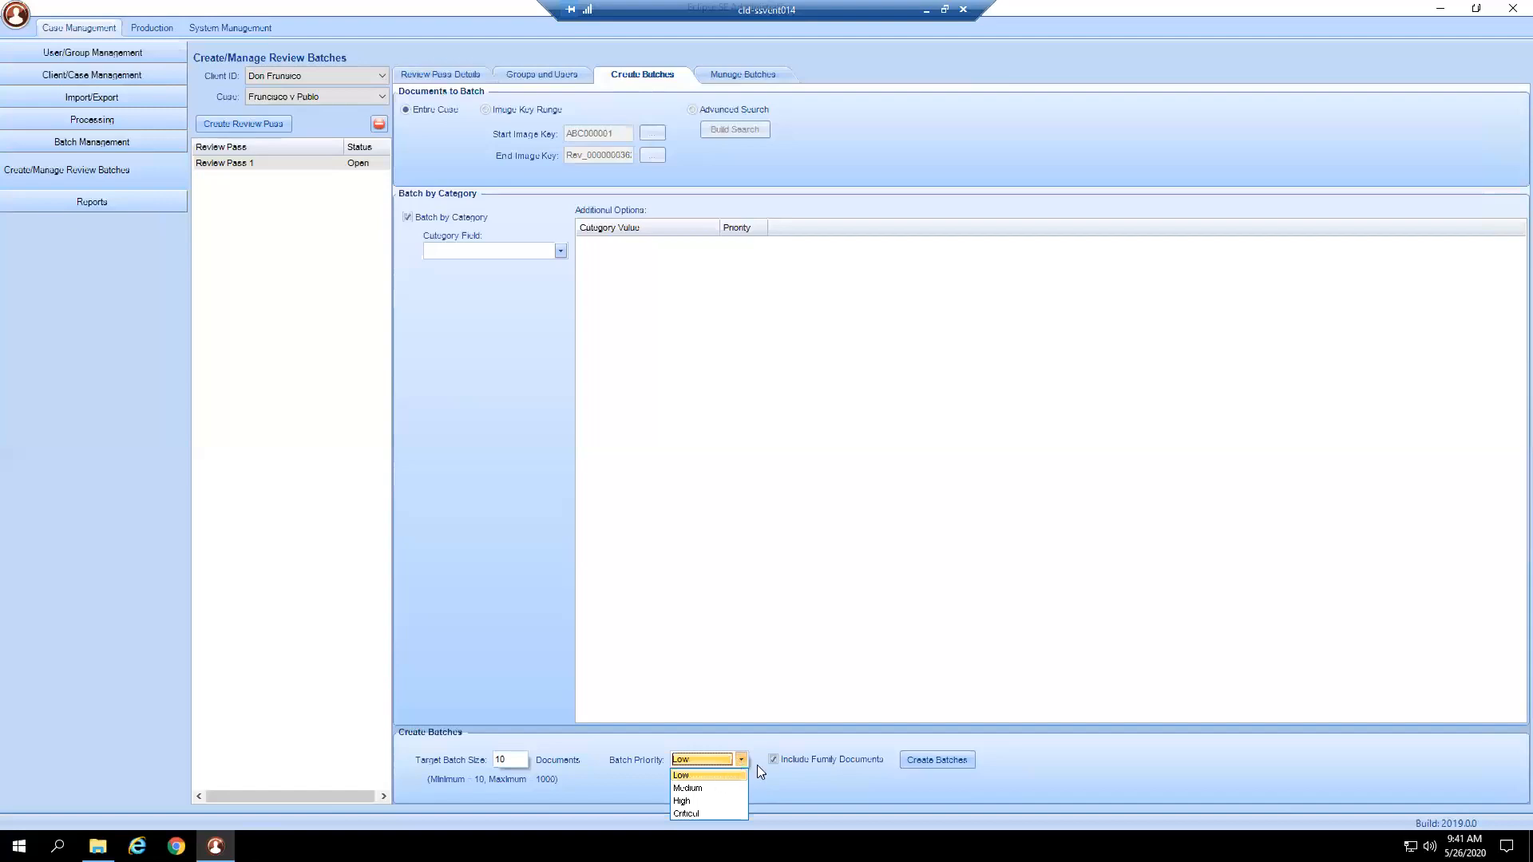
pyautogui.click(716, 760)
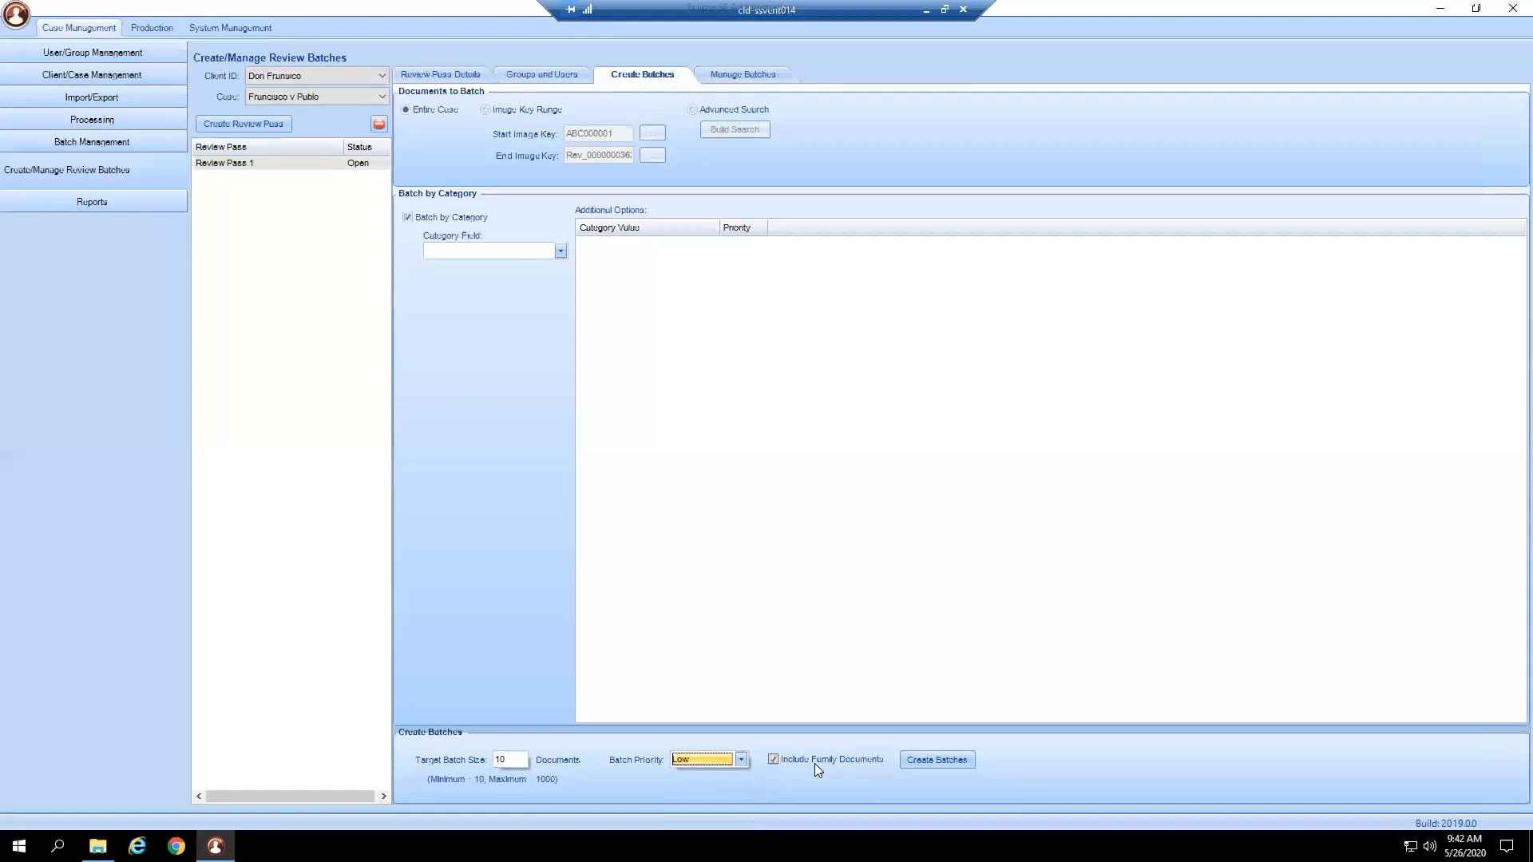
# Untick Batch by Category after the missing-field warning and create 37 batches from 396 documents.
pyautogui.click(943, 760)
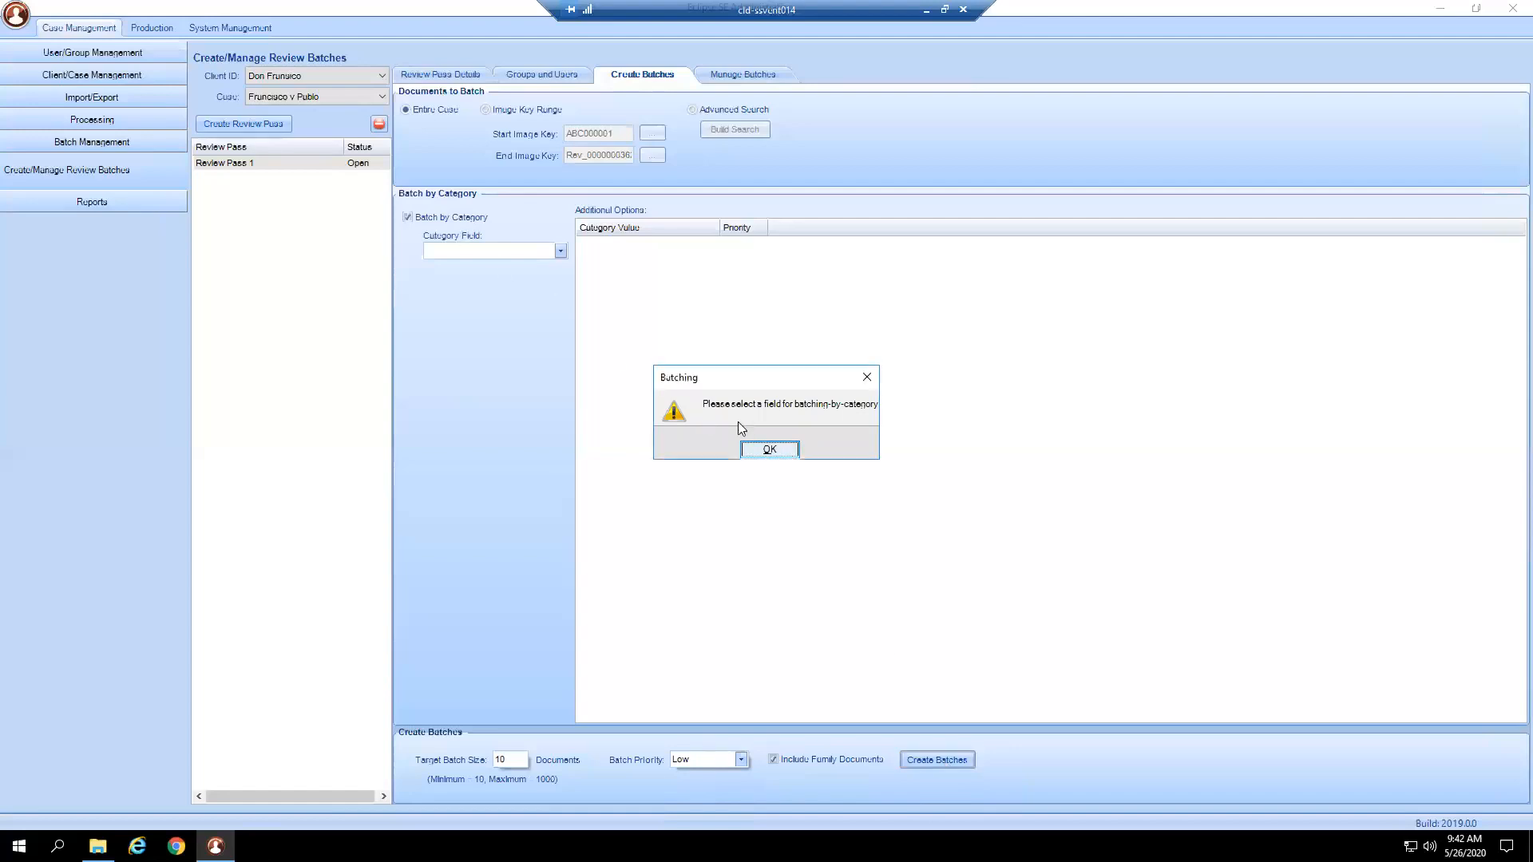
pyautogui.click(789, 452)
pyautogui.click(422, 217)
pyautogui.click(934, 763)
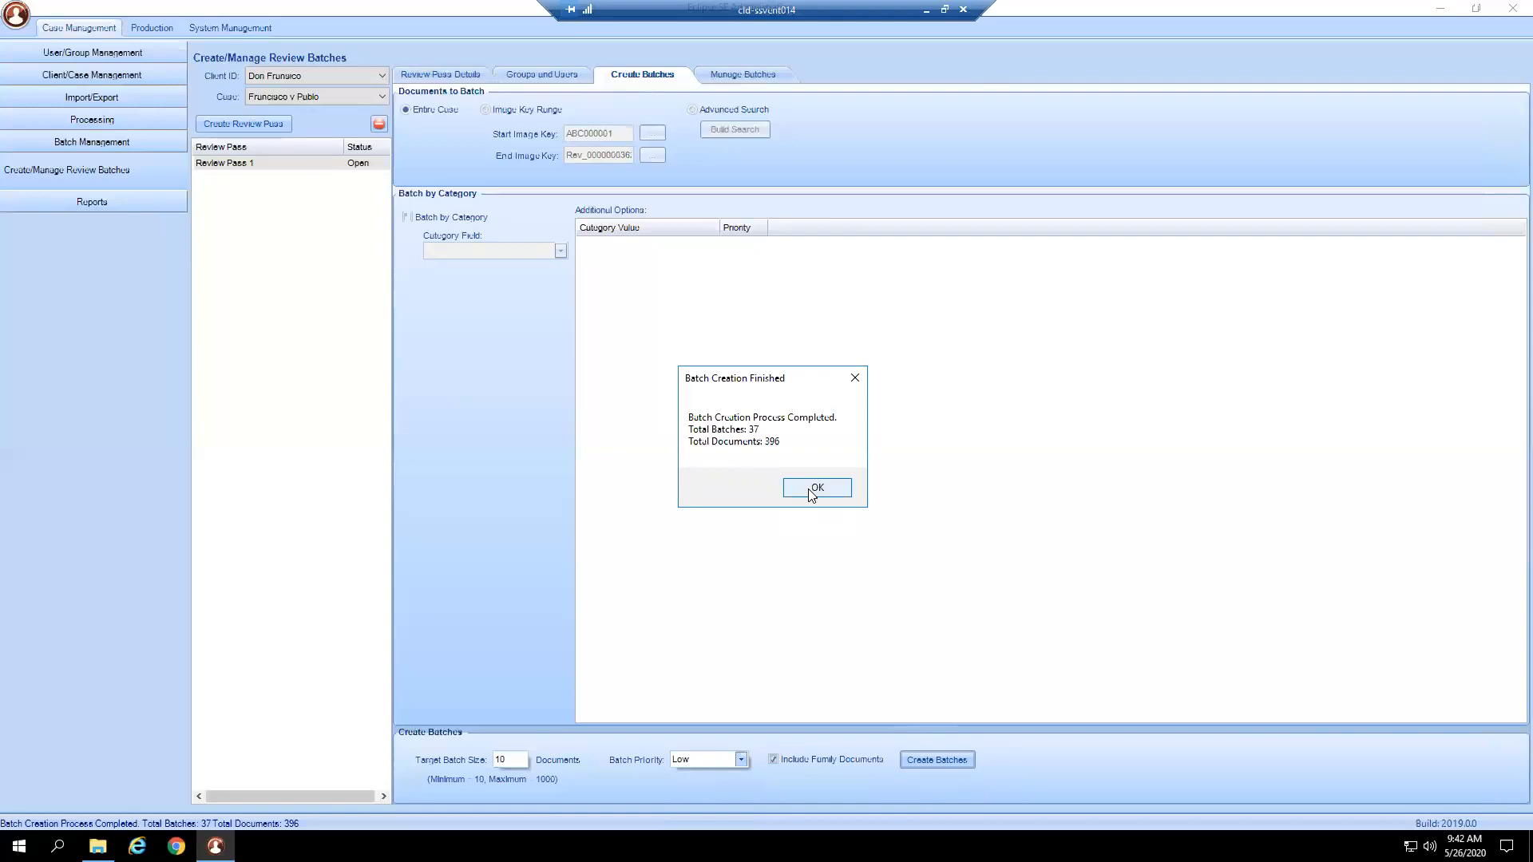
pyautogui.click(811, 490)
pyautogui.click(740, 73)
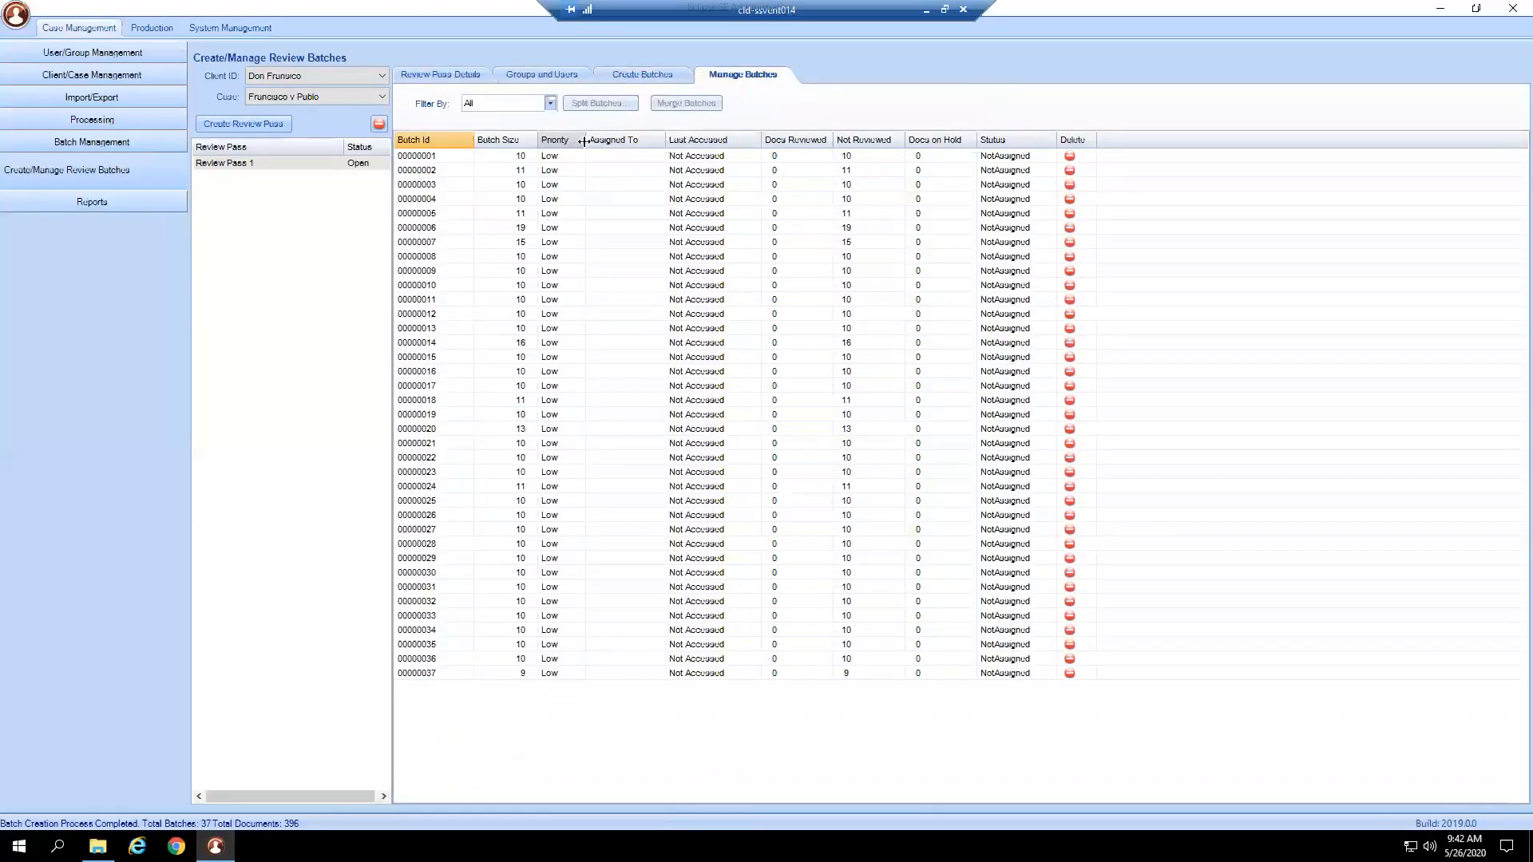
# Set batches 00000001 through 00000003 to Critical priority.
pyautogui.click(448, 158)
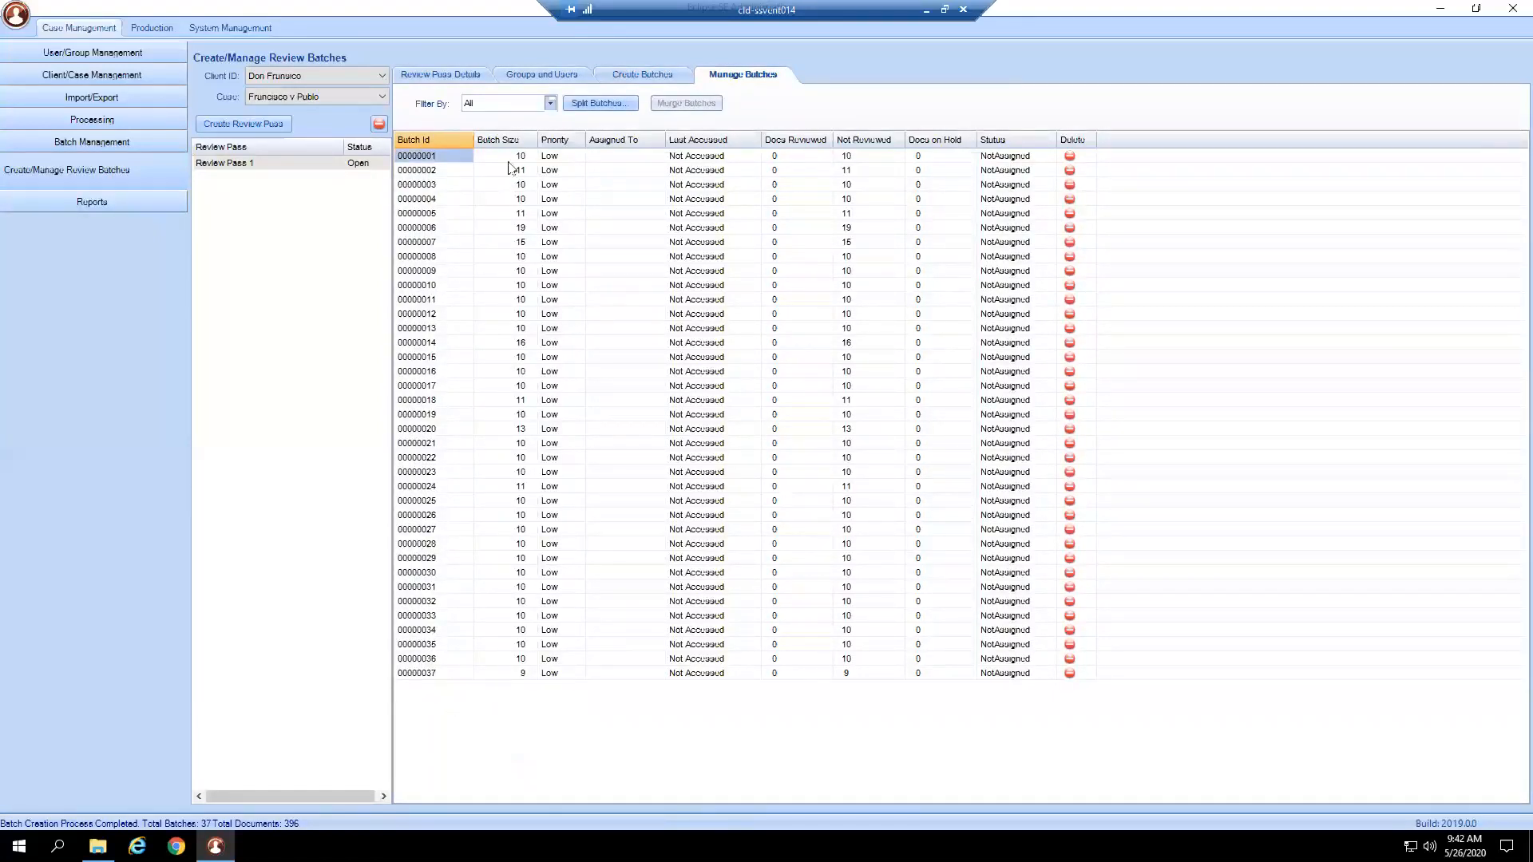
pyautogui.press('Right')
pyautogui.press('Down')
pyautogui.press('Down')
pyautogui.press('Down')
pyautogui.press('Down')
pyautogui.press('Down')
pyautogui.press('Down')
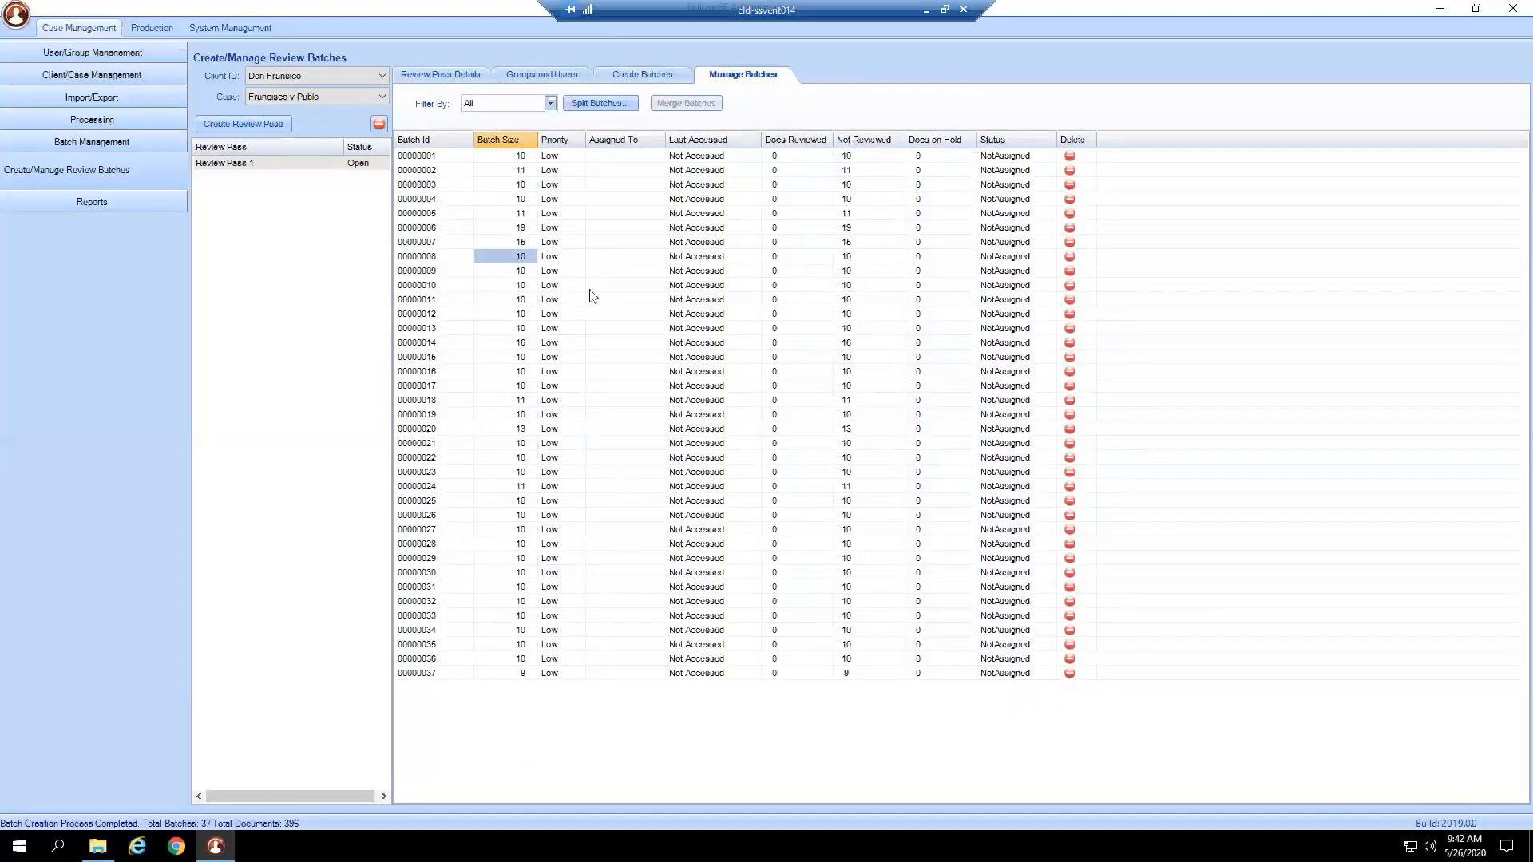
pyautogui.click(563, 156)
pyautogui.click(577, 158)
pyautogui.click(570, 174)
pyautogui.click(569, 175)
pyautogui.click(576, 172)
pyautogui.click(576, 172)
pyautogui.click(576, 173)
pyautogui.click(566, 190)
pyautogui.click(566, 187)
pyautogui.click(578, 186)
pyautogui.click(578, 201)
pyautogui.click(579, 185)
pyautogui.click(576, 201)
# Set batches 00000004 through 00000007 to High priority.
pyautogui.click(577, 199)
pyautogui.click(578, 200)
pyautogui.click(570, 231)
pyautogui.click(568, 214)
pyautogui.click(578, 214)
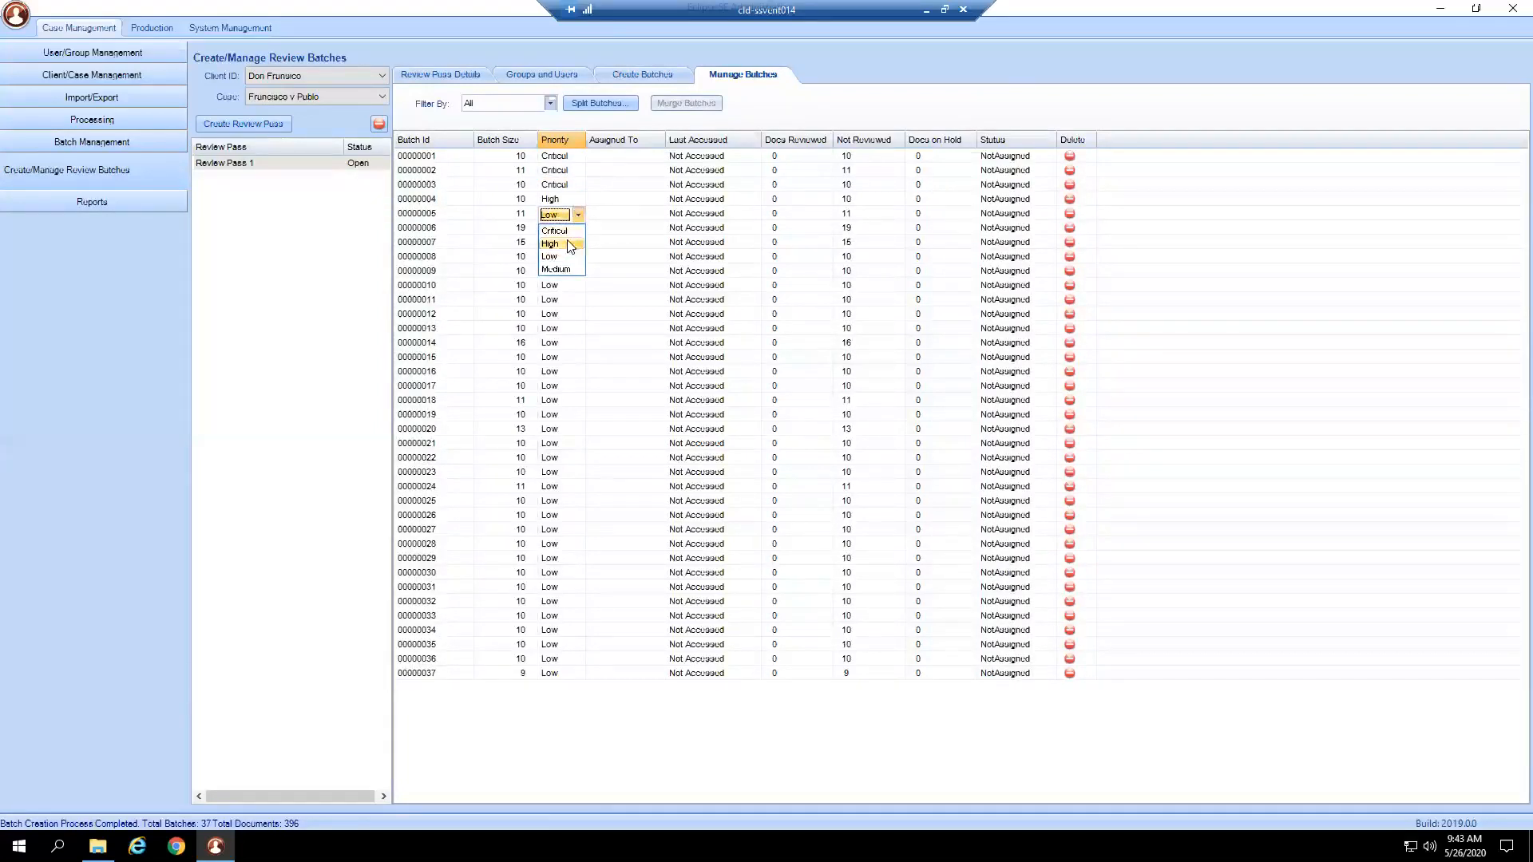
pyautogui.click(570, 243)
pyautogui.click(568, 228)
pyautogui.click(578, 229)
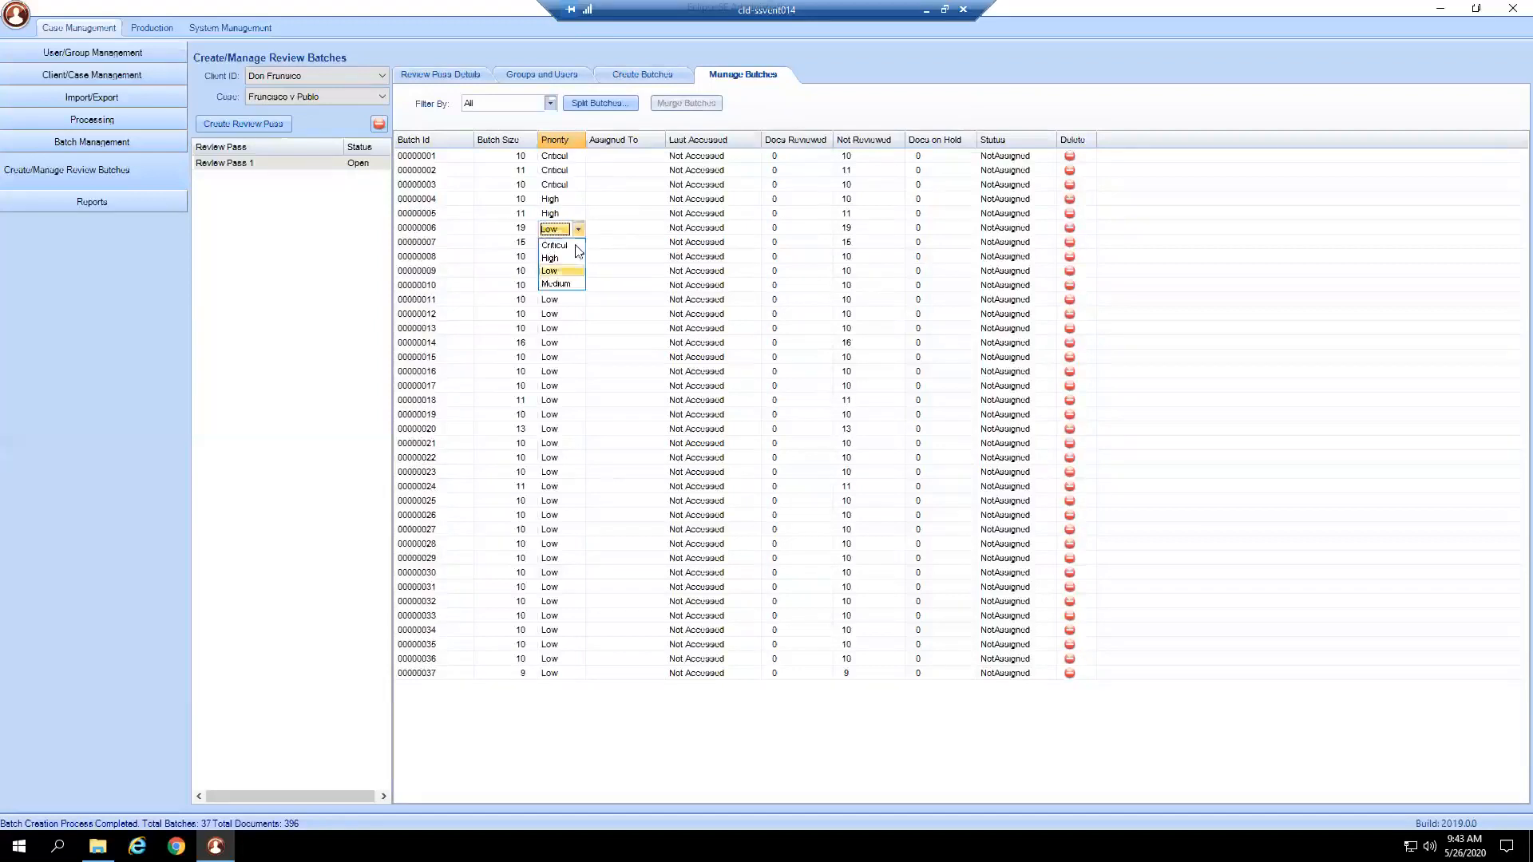
pyautogui.click(568, 258)
pyautogui.click(572, 244)
pyautogui.click(578, 243)
pyautogui.click(568, 272)
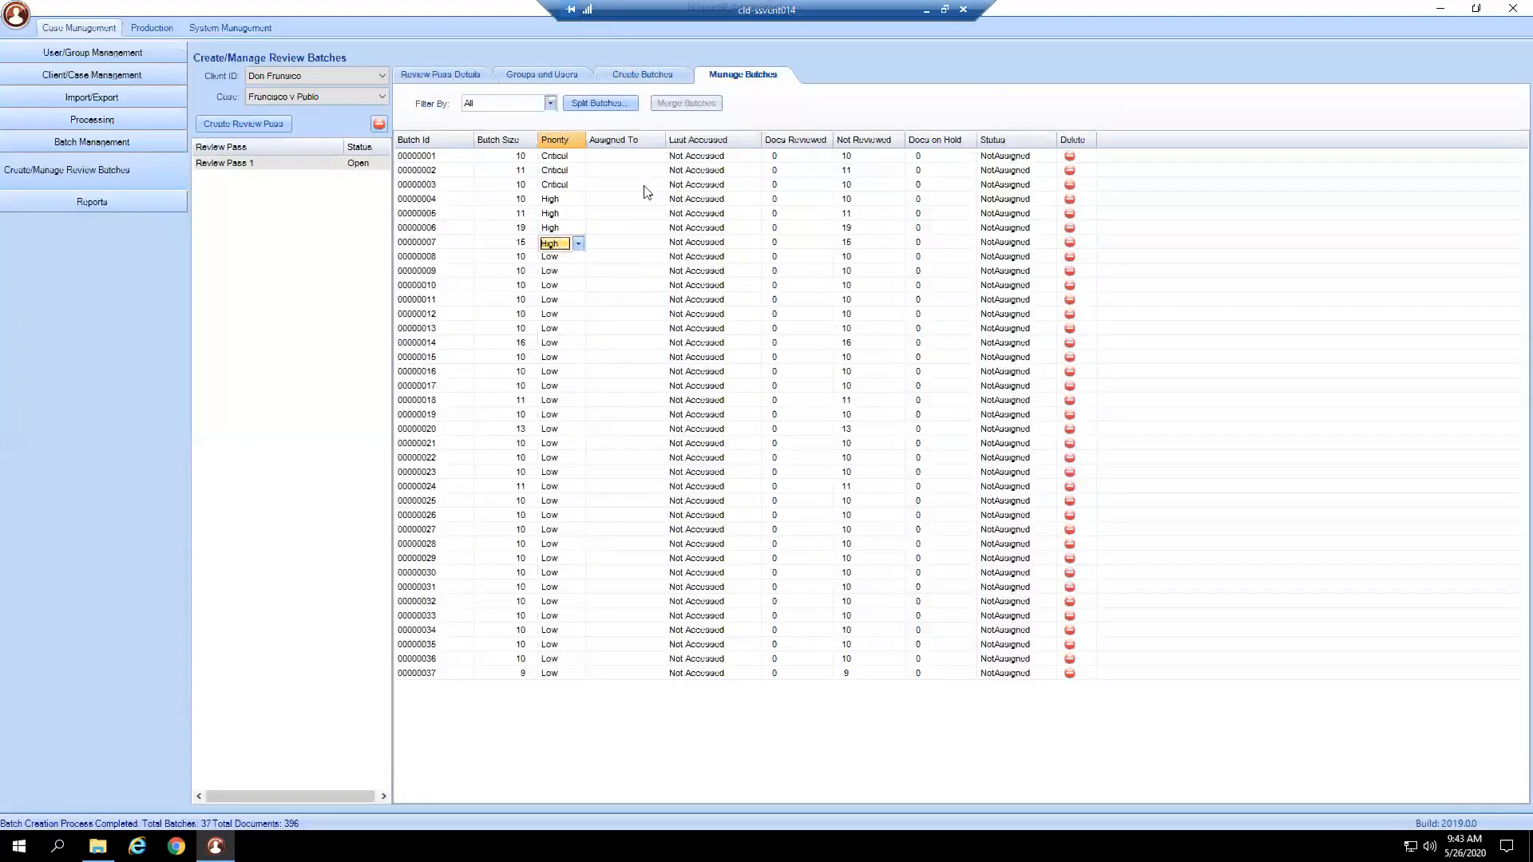
pyautogui.click(641, 160)
pyautogui.click(657, 157)
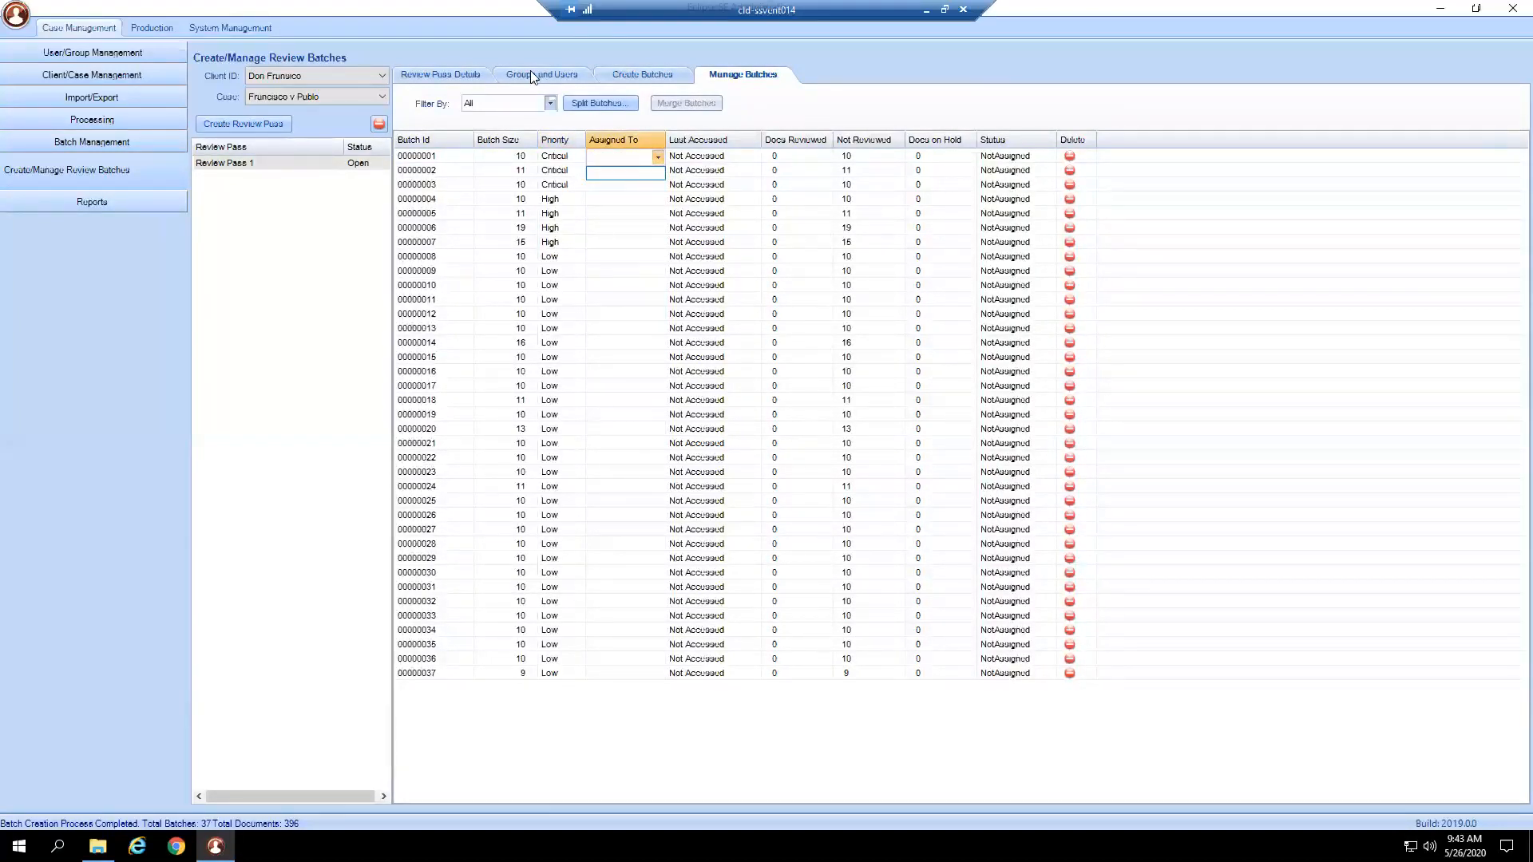
pyautogui.click(617, 174)
pyautogui.moveTo(720, 389); pyautogui.dragTo(717, 414)
pyautogui.click(717, 213)
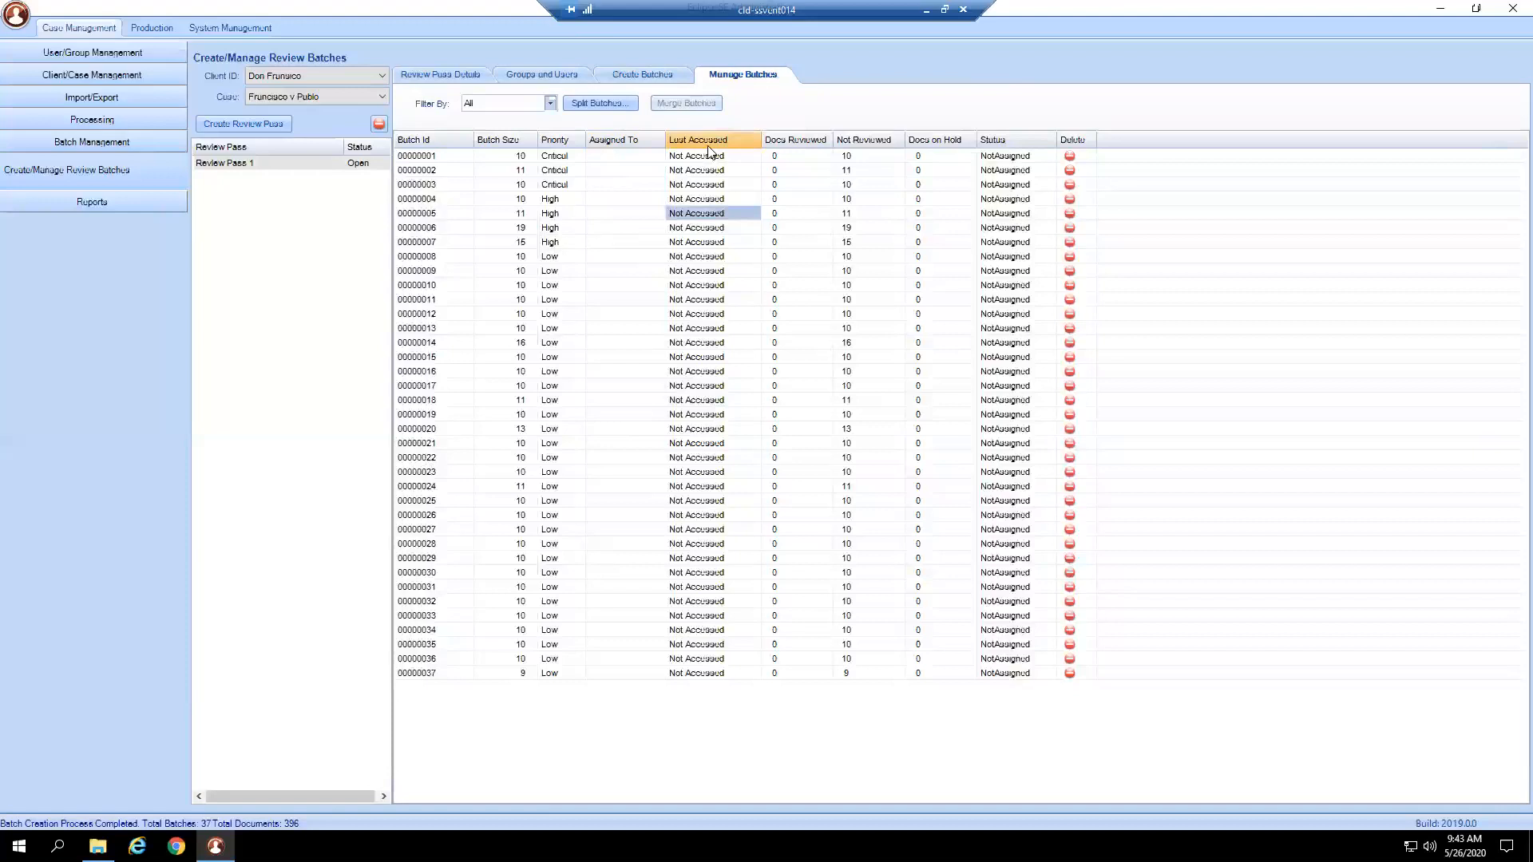
pyautogui.click(720, 159)
pyautogui.click(783, 159)
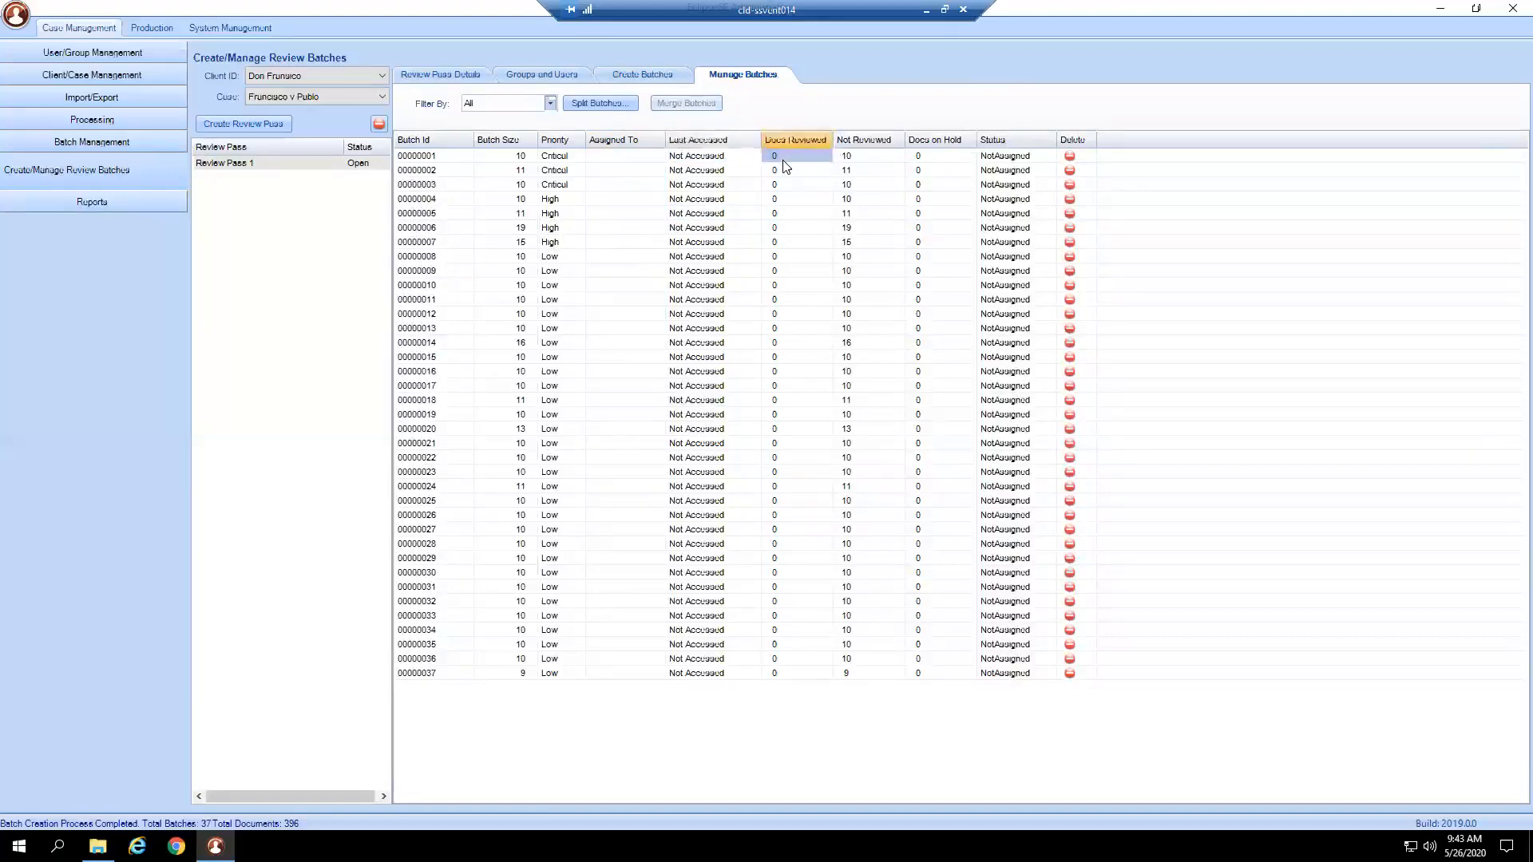
pyautogui.click(873, 160)
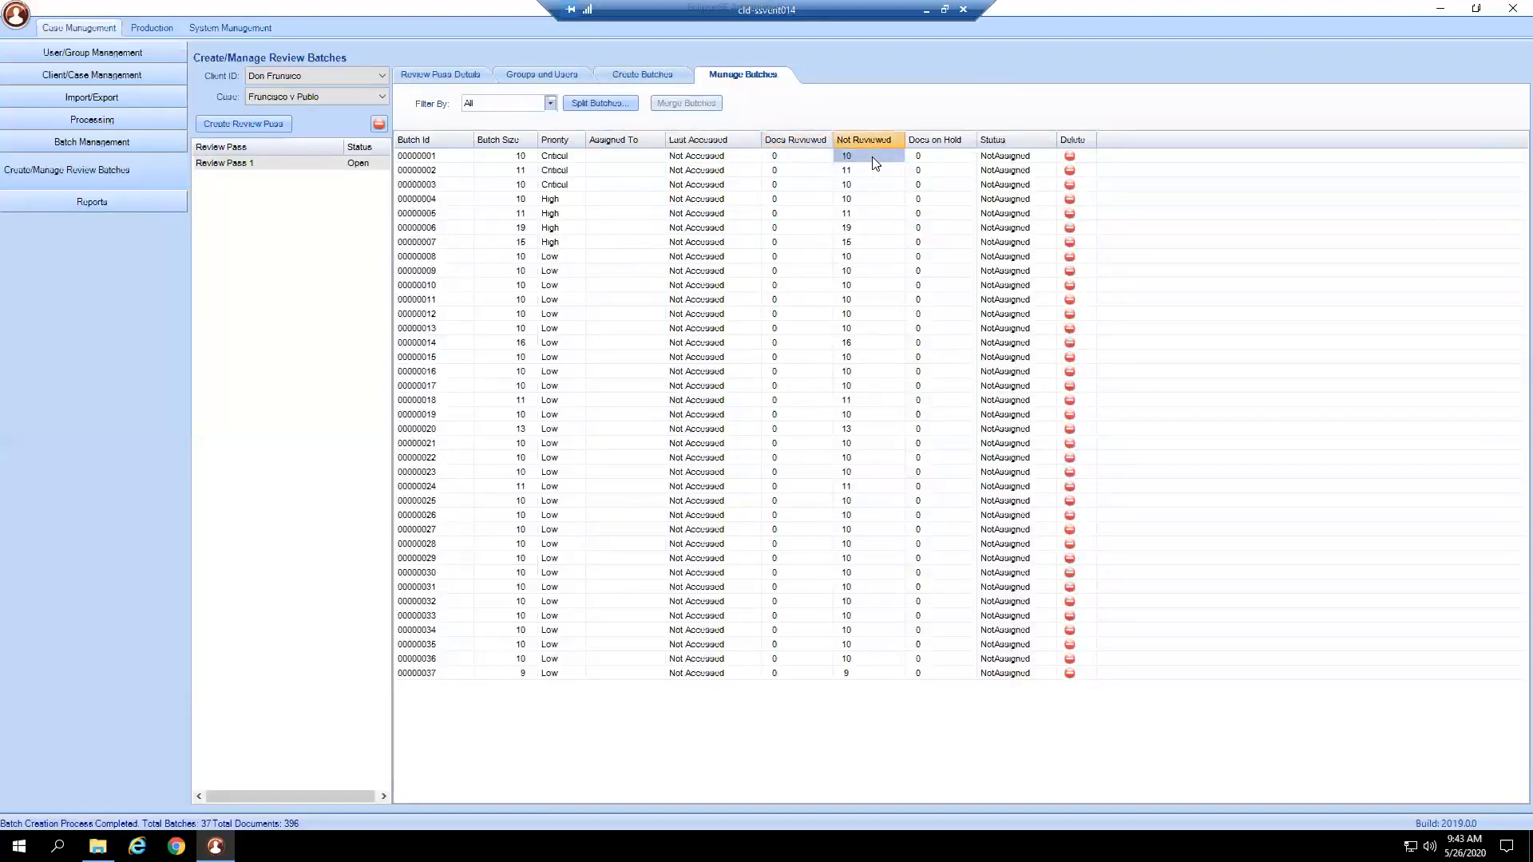
pyautogui.click(924, 159)
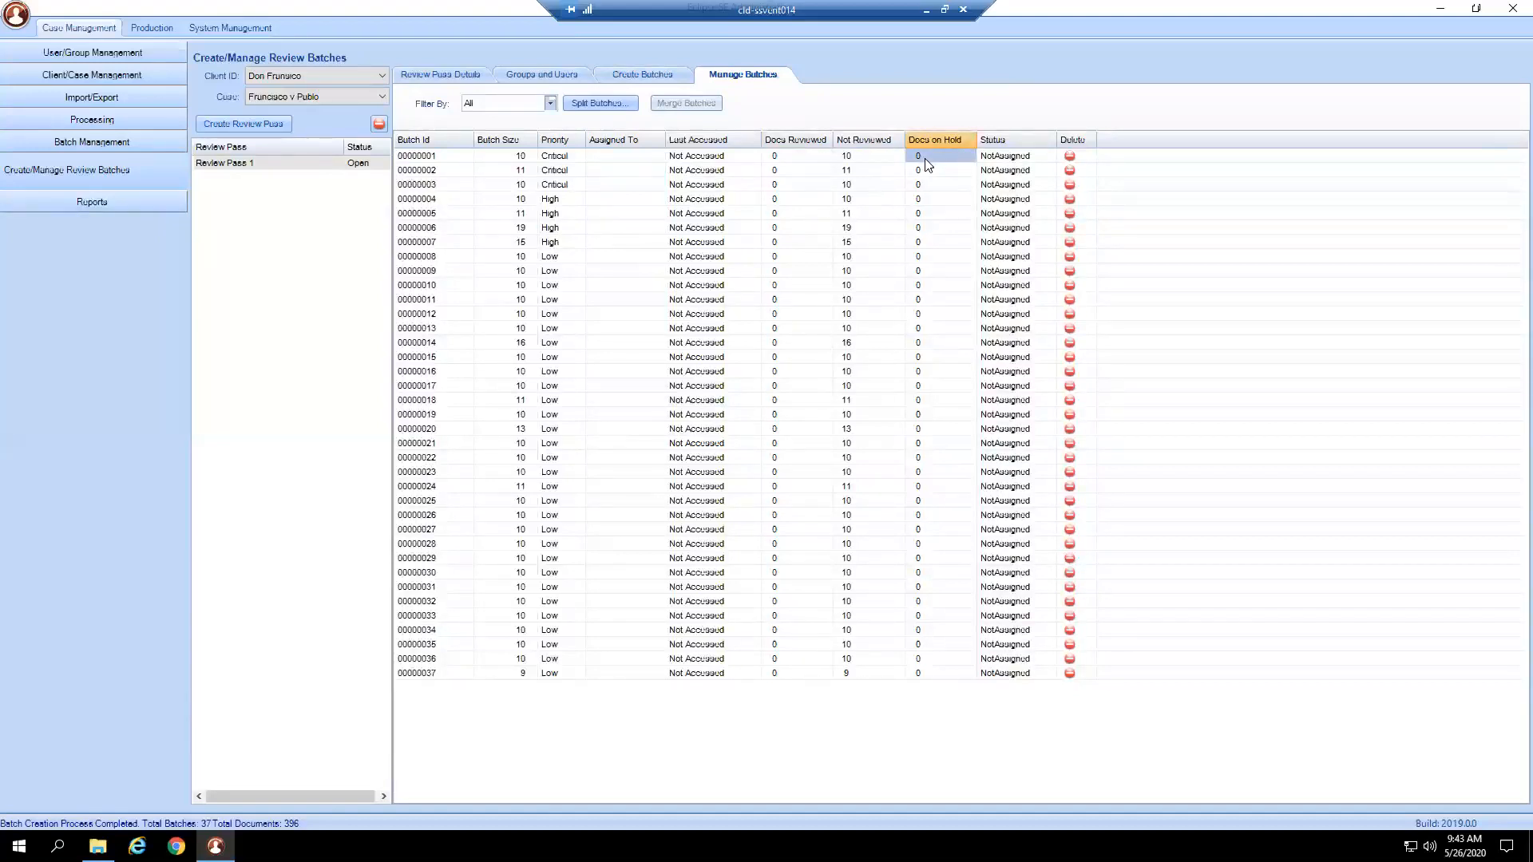